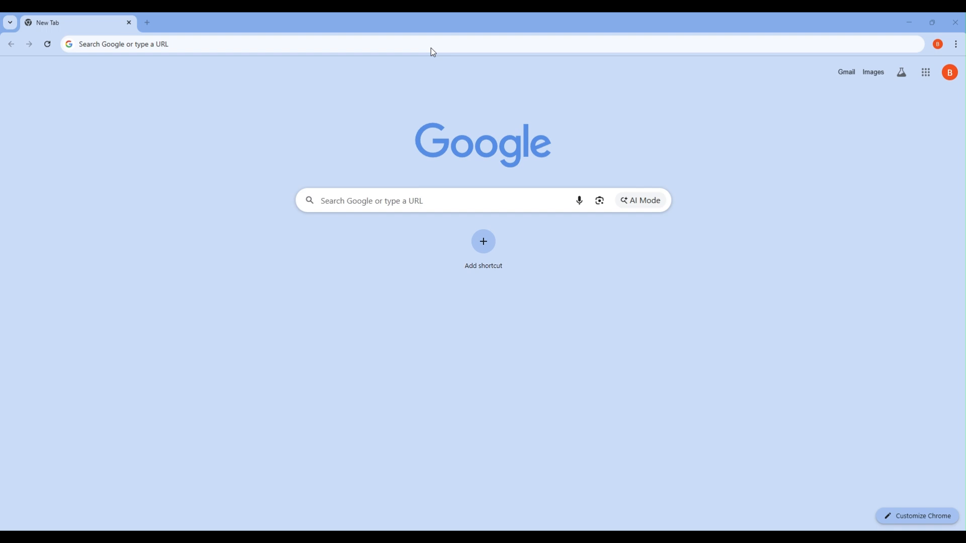
# Step: Search the web for permalearn and open the permalearn.xyz site
pyautogui.click(327, 44)
pyautogui.write('permalearn')
pyautogui.press('Return')
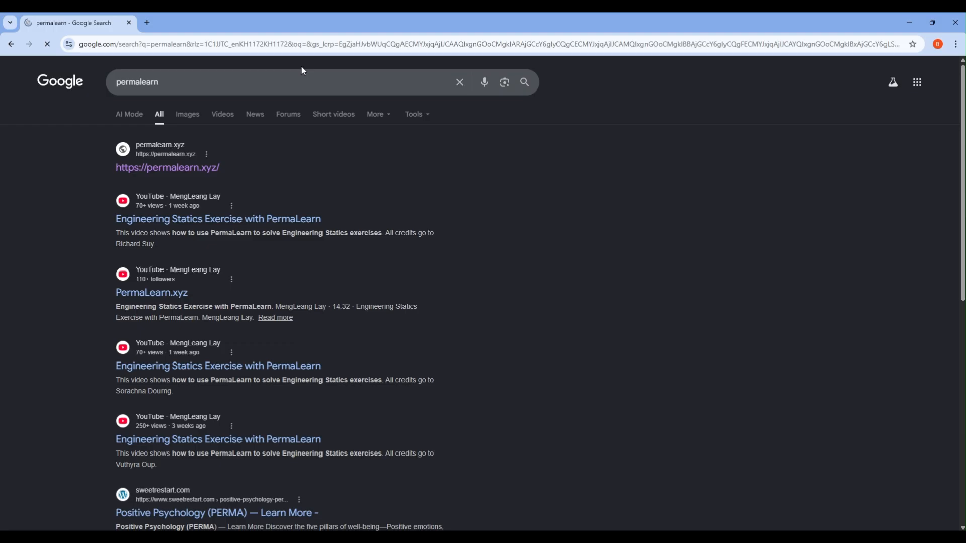
pyautogui.click(183, 170)
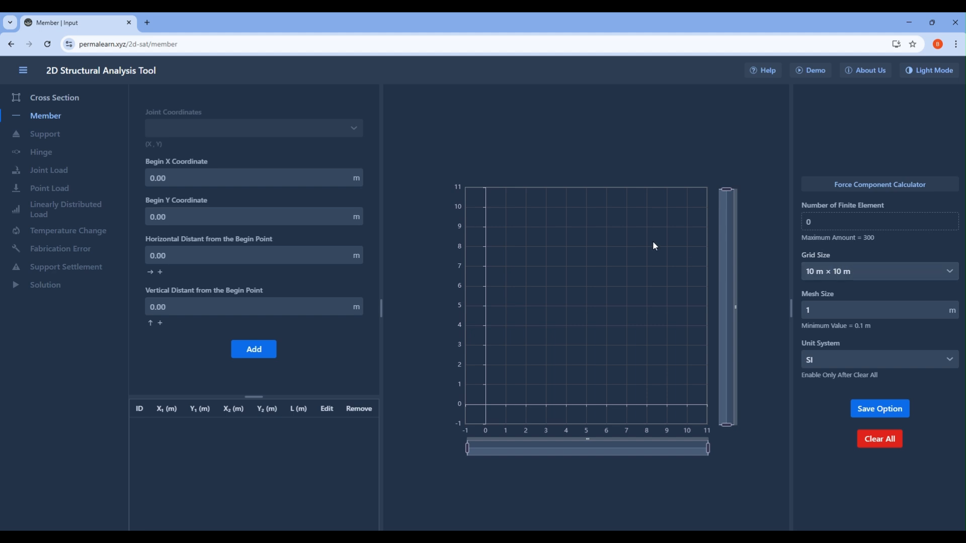
# Step: Set the grid size to 30 m × 30 m and the unit system to BG, and save the options
pyautogui.click(861, 273)
pyautogui.click(844, 330)
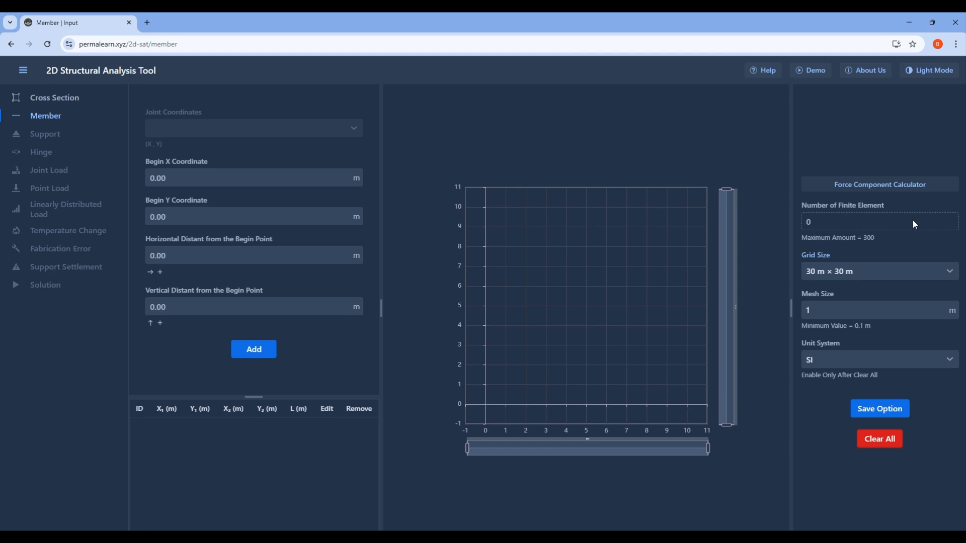
pyautogui.click(876, 359)
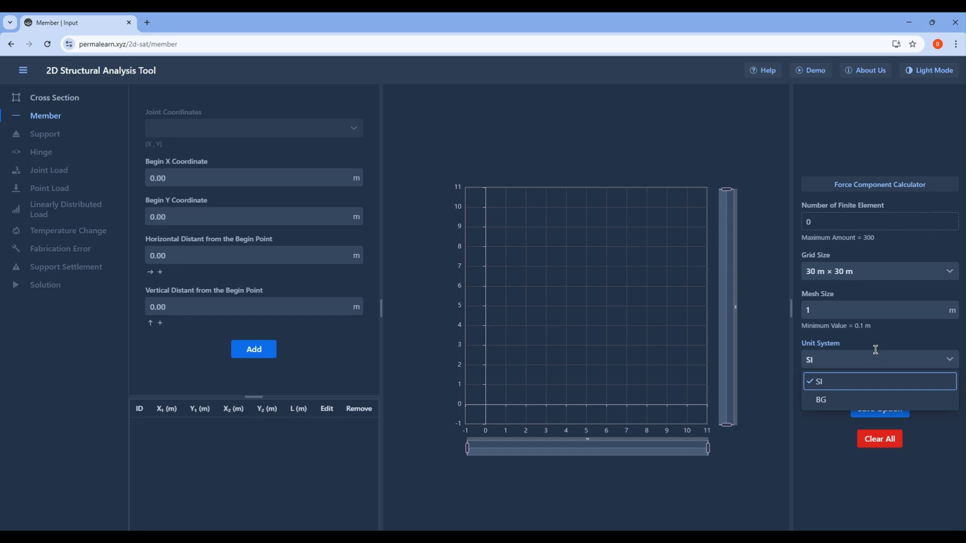
pyautogui.click(849, 401)
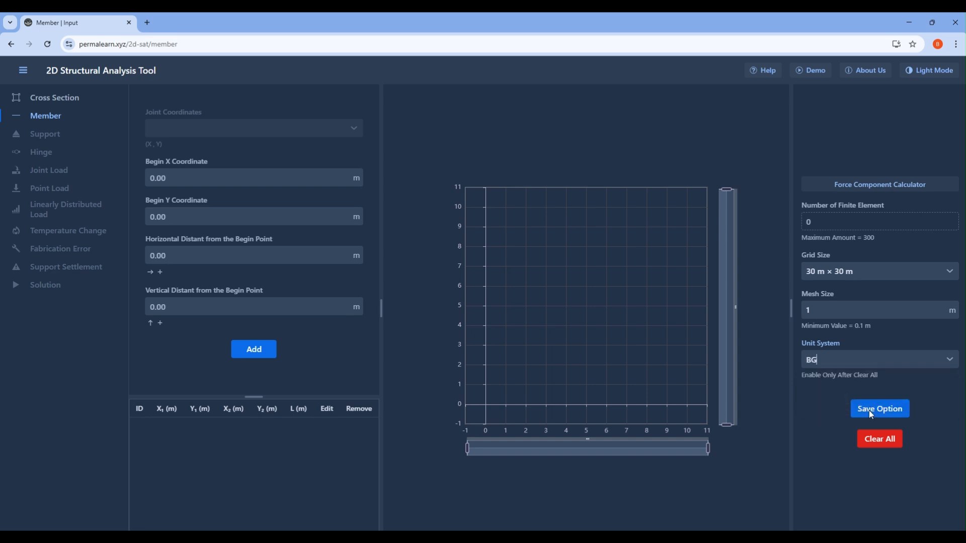
pyautogui.click(869, 411)
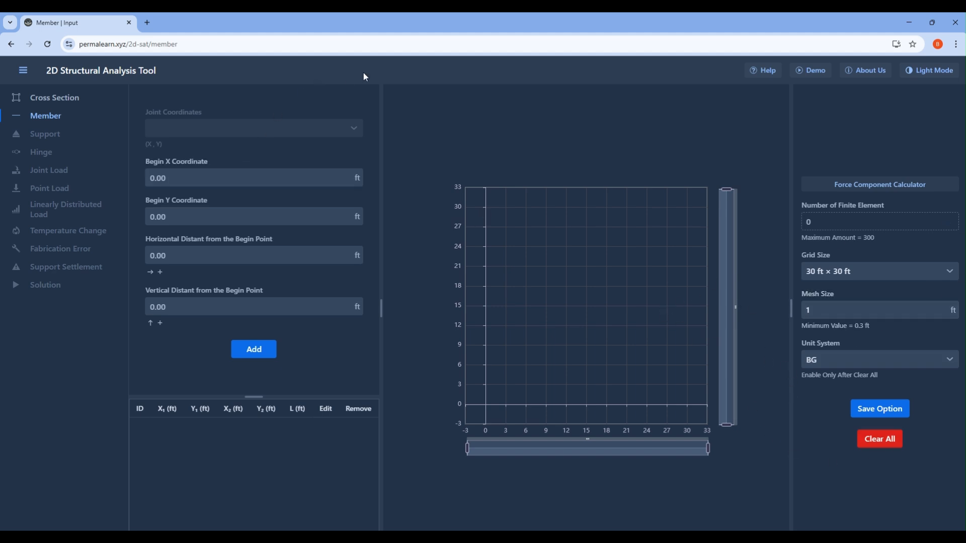
pyautogui.click(73, 100)
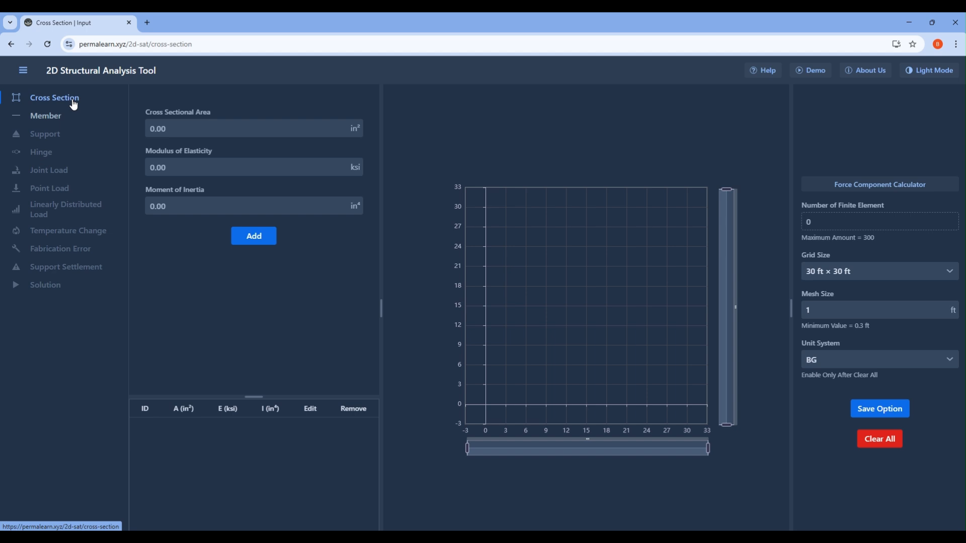
pyautogui.click(43, 116)
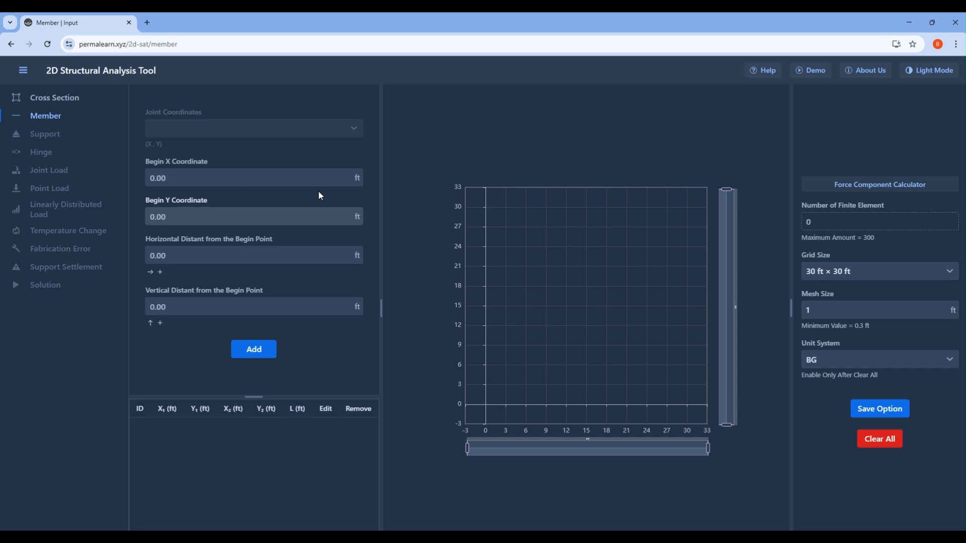
pyautogui.click(217, 176)
pyautogui.click(237, 254)
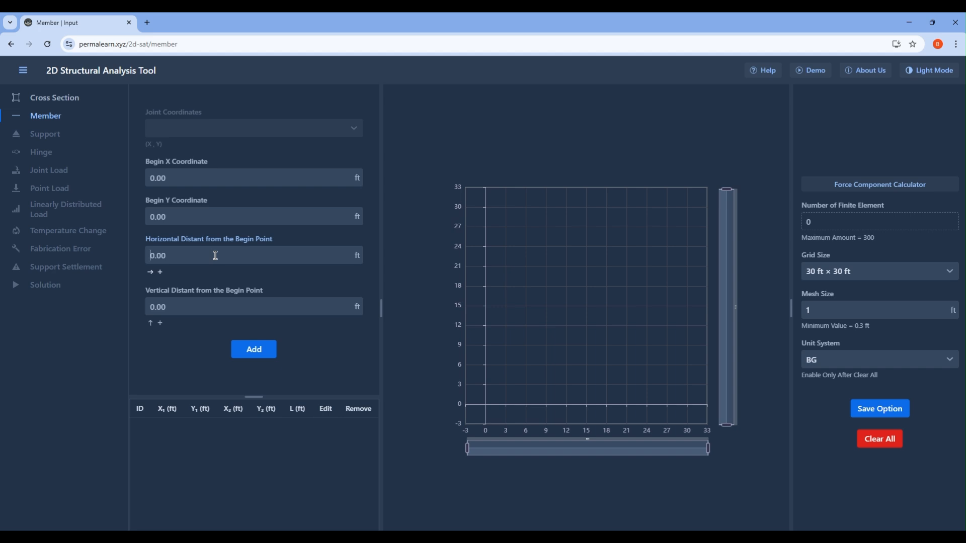
pyautogui.click(233, 308)
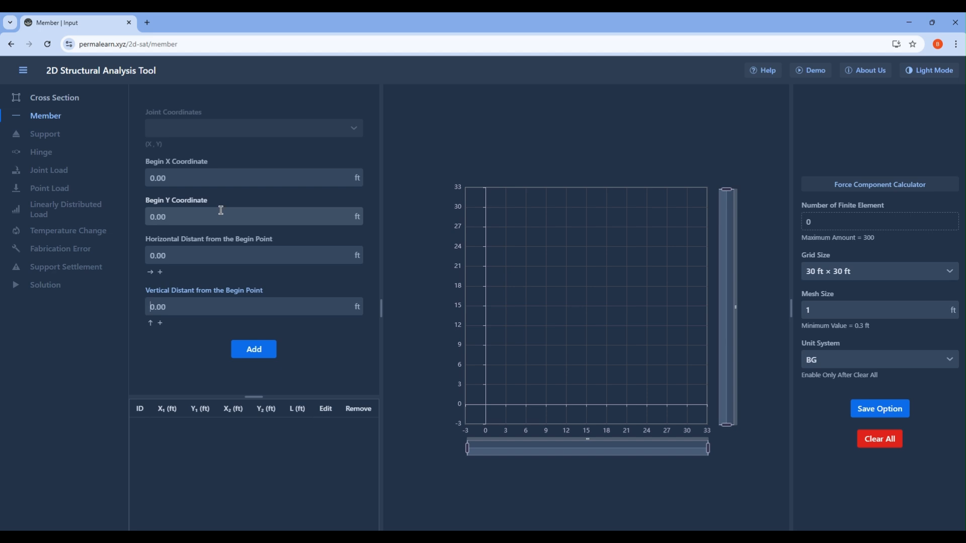
# Step: Add a horizontal member starting at the origin with a horizontal distance of 6 ft
pyautogui.click(215, 254)
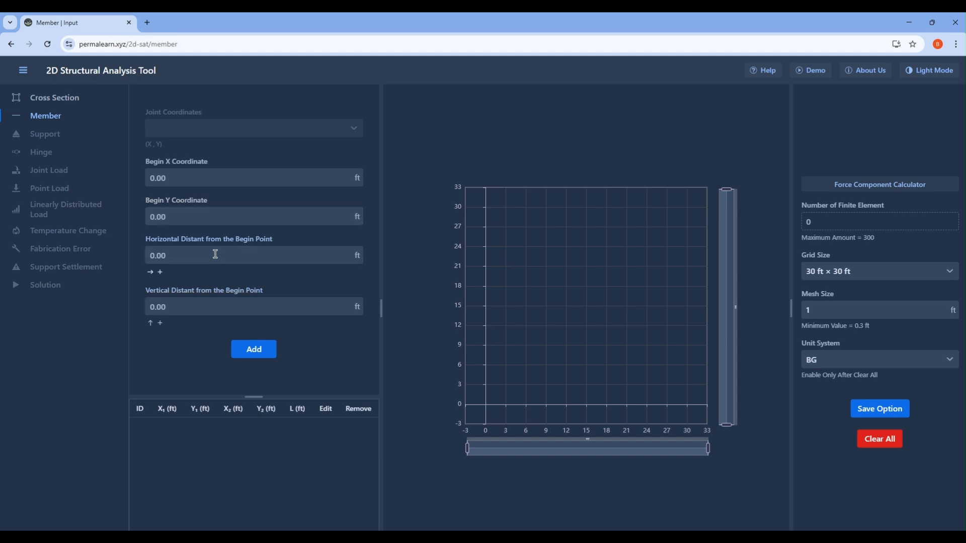
pyautogui.write('6')
pyautogui.click(249, 351)
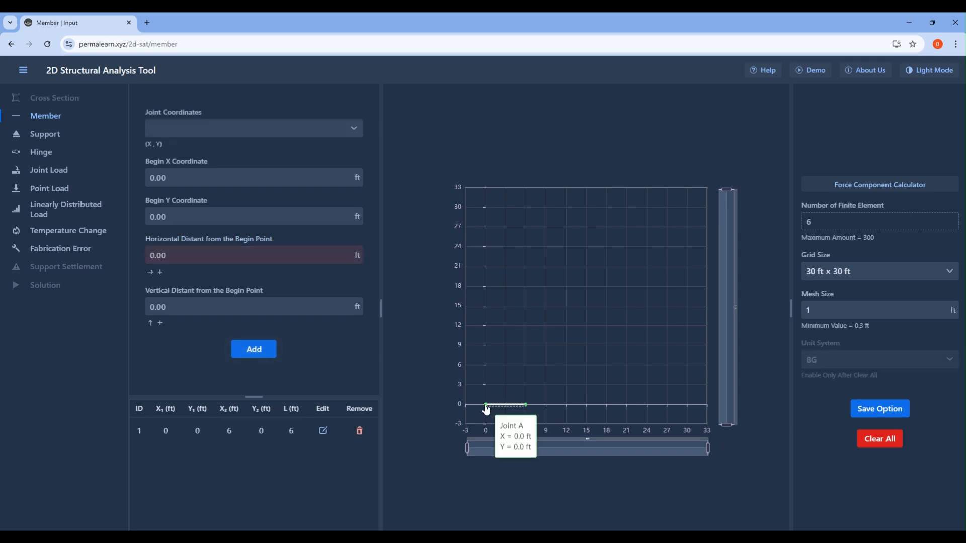
# Step: Add a vertical member starting at joint B (6, 0) with a vertical distance of 4 ft
pyautogui.moveTo(527, 407)
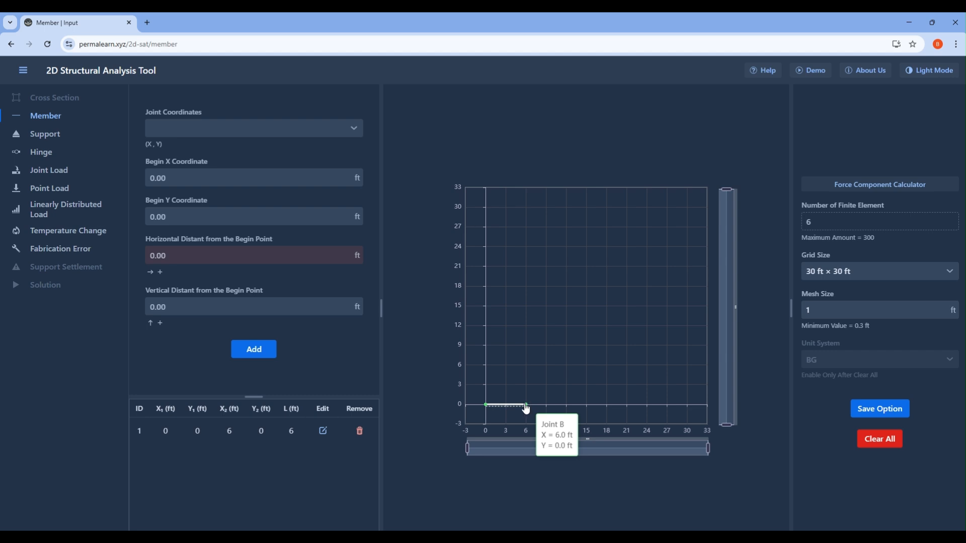
pyautogui.moveTo(487, 410)
pyautogui.click(302, 130)
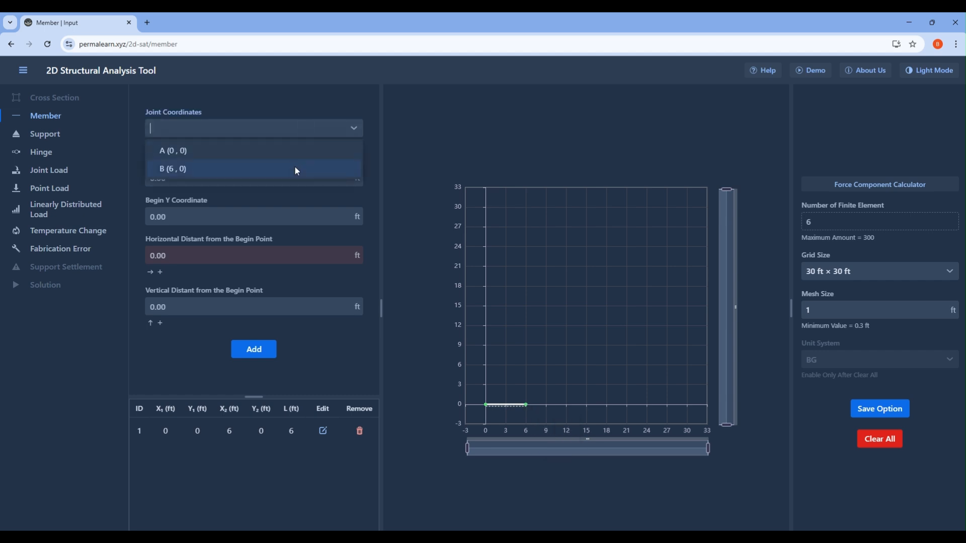
pyautogui.click(295, 167)
pyautogui.click(233, 311)
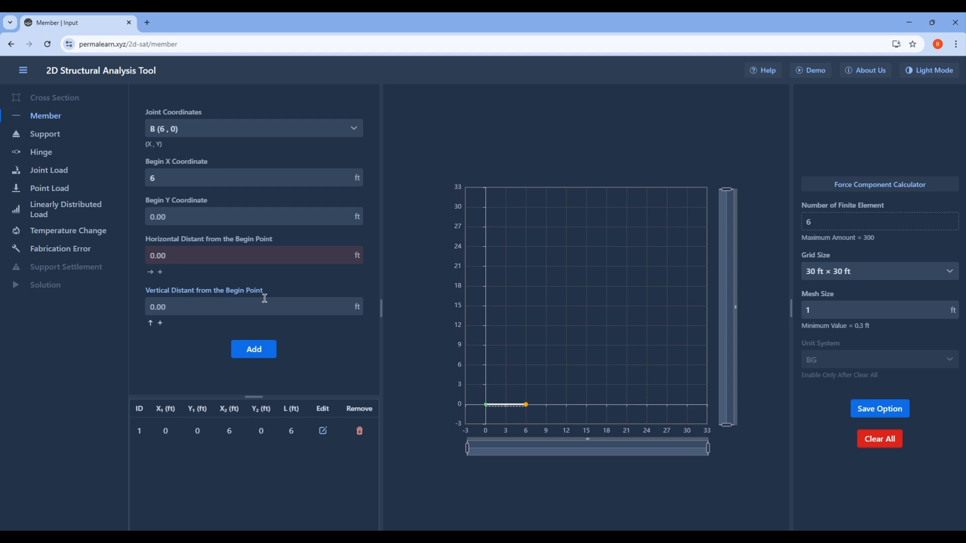
pyautogui.write('4')
pyautogui.click(266, 350)
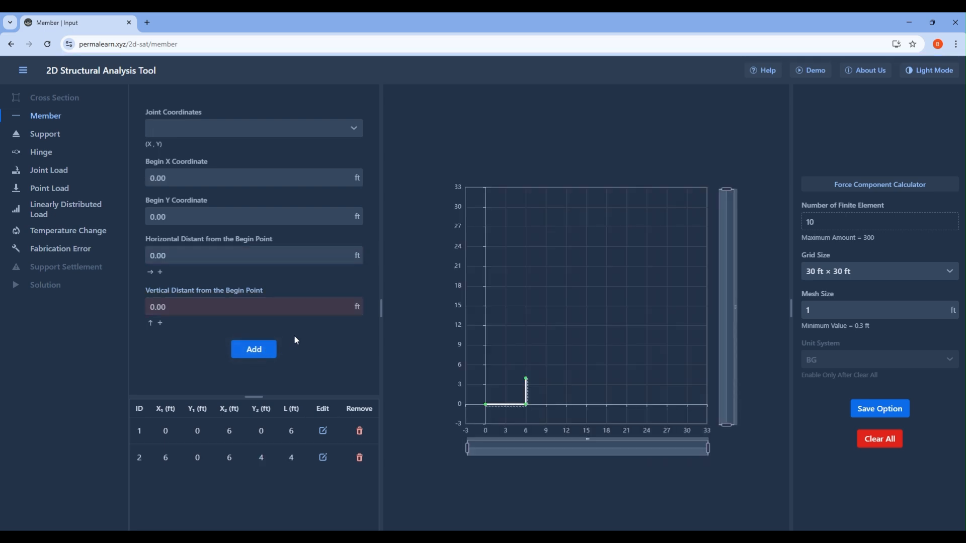
# Step: Add an inclined member from joint C (6, 4) with 6 ft horizontal and 6 ft vertical distances, and remove it again
pyautogui.moveTo(526, 408)
pyautogui.moveTo(528, 384)
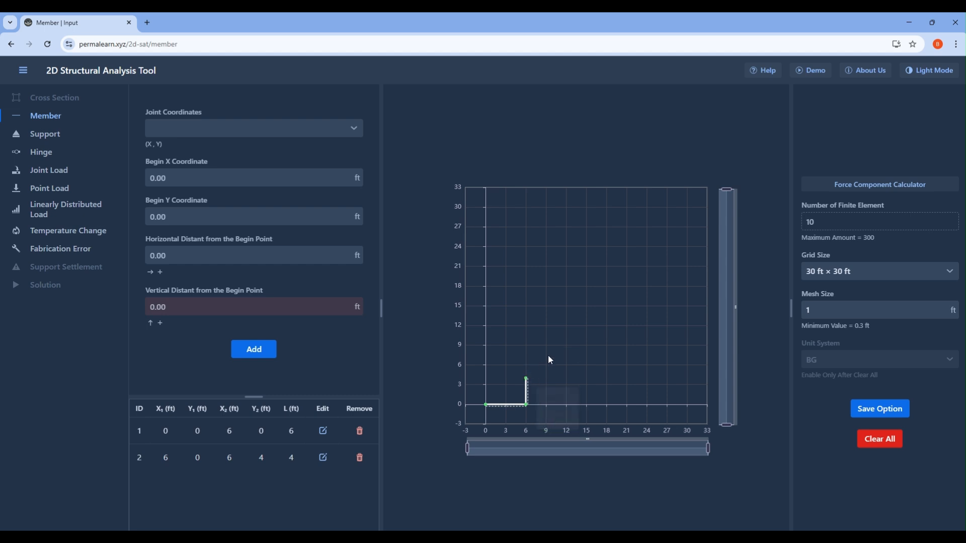
pyautogui.click(309, 132)
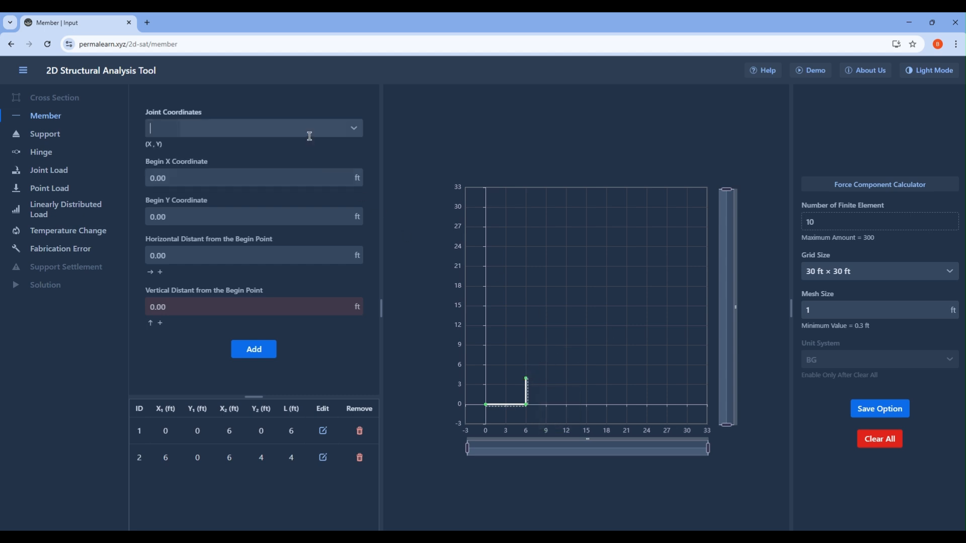
pyautogui.click(265, 187)
pyautogui.click(237, 258)
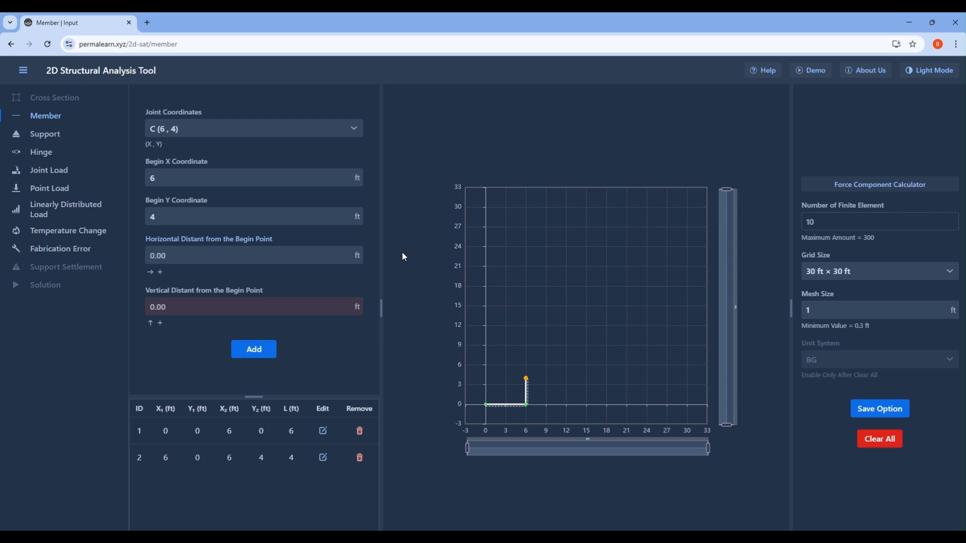
pyautogui.write('6')
pyautogui.click(214, 307)
pyautogui.write('6')
pyautogui.click(249, 352)
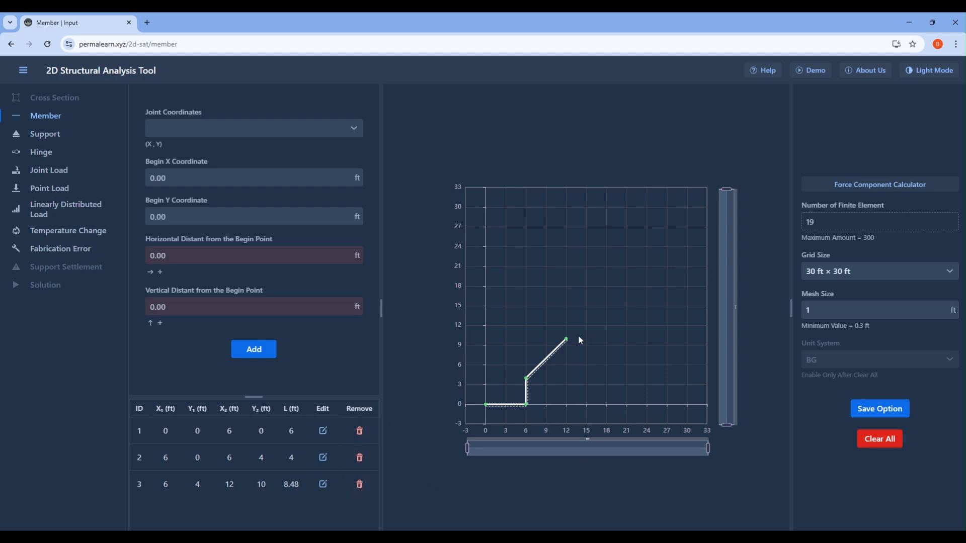
pyautogui.click(360, 489)
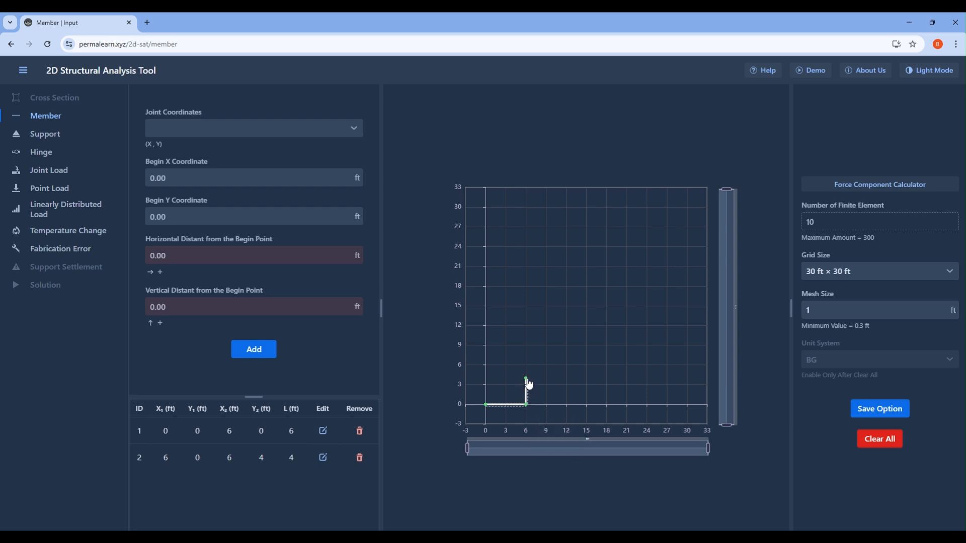
# Step: Edit member 2 so its vertical distance from the begin point is 6 ft
pyautogui.moveTo(526, 383)
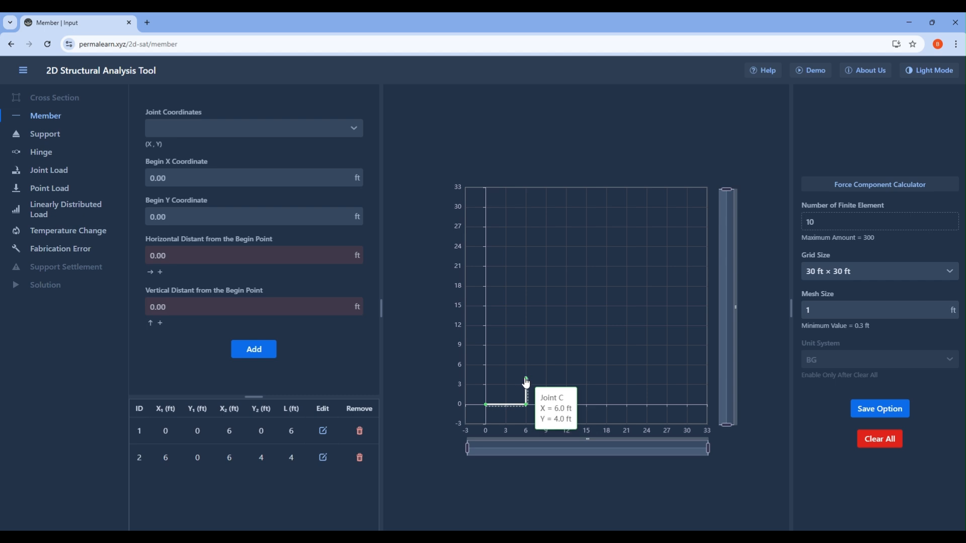
pyautogui.click(324, 458)
pyautogui.doubleClick(477, 384)
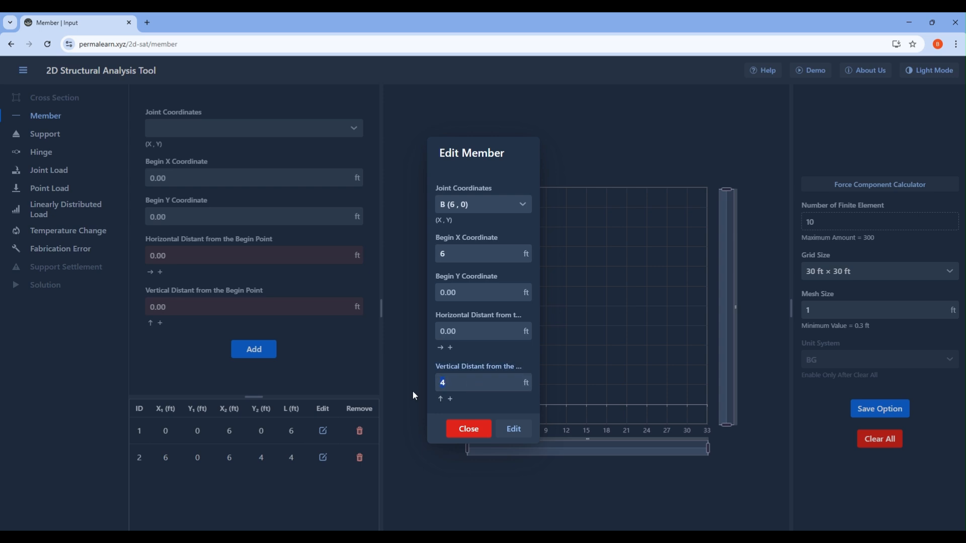
pyautogui.write('6')
pyautogui.click(514, 431)
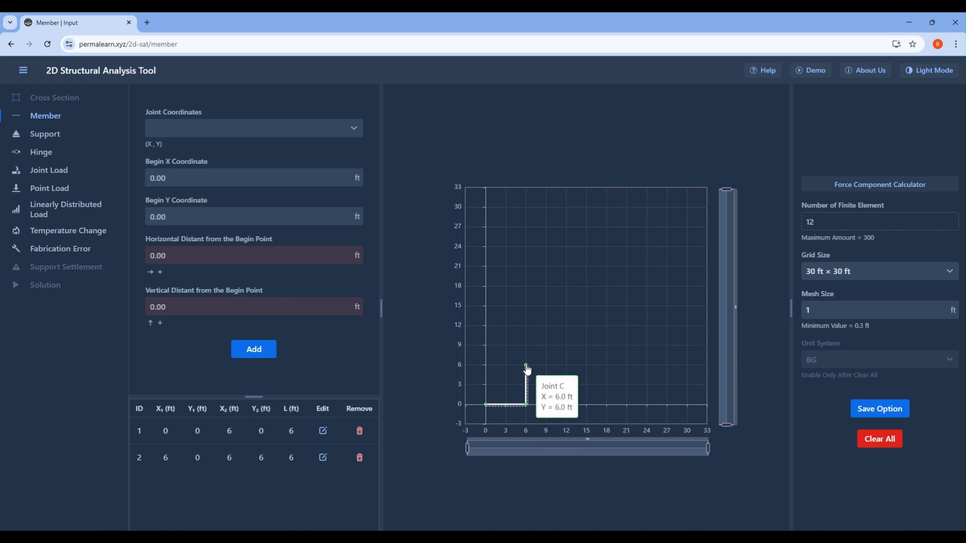
# Step: Edit member 2 to a vertical distance of 0 and a horizontal distance of 6 ft
pyautogui.click(323, 458)
pyautogui.moveTo(468, 384); pyautogui.dragTo(427, 389)
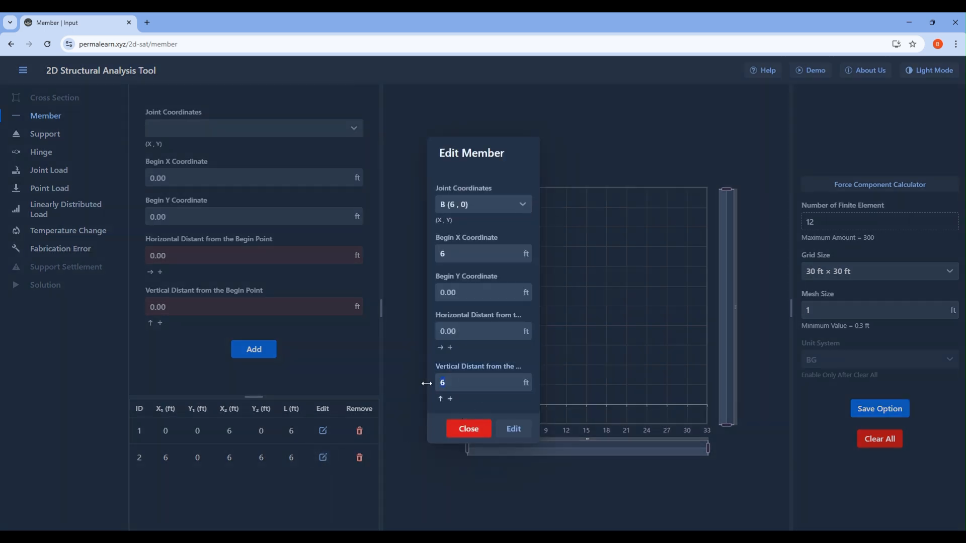
pyautogui.write('0')
pyautogui.click(482, 324)
pyautogui.write('6')
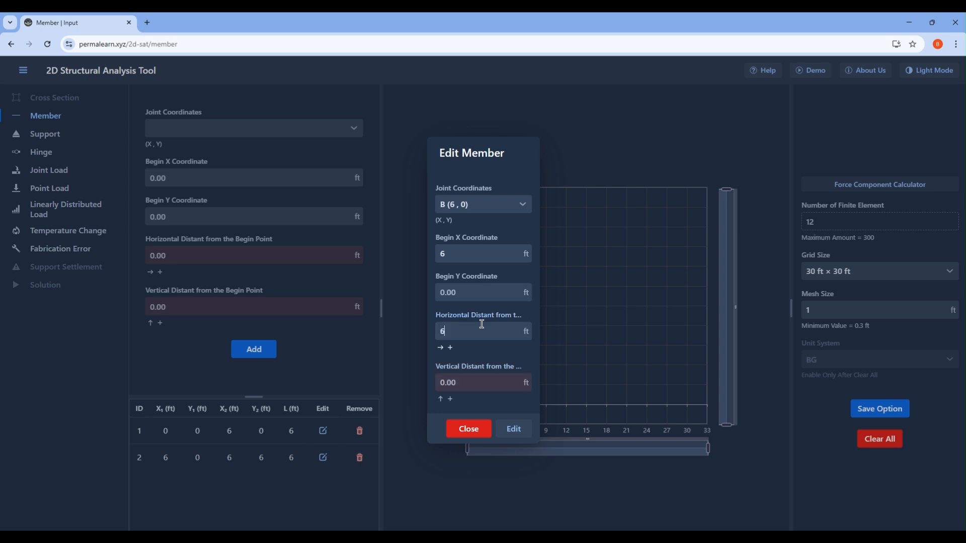
pyautogui.click(521, 430)
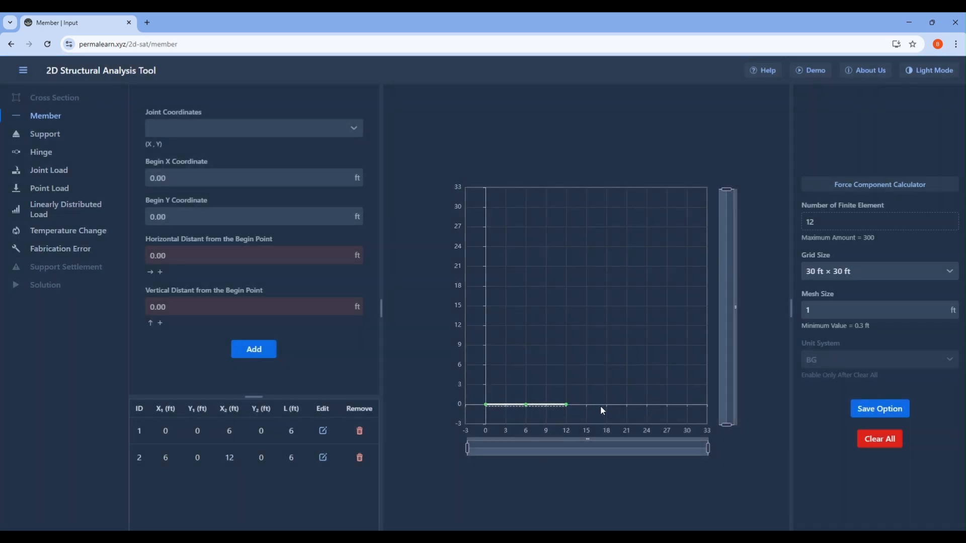
# Step: Add a third member starting at joint C (12, 0) with a horizontal distance of 9 ft
pyautogui.click(239, 128)
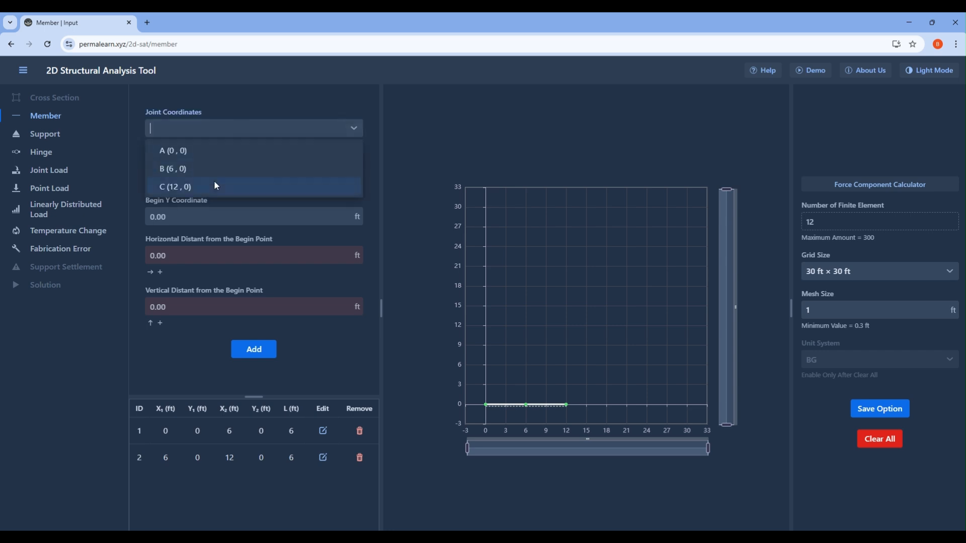
pyautogui.click(215, 181)
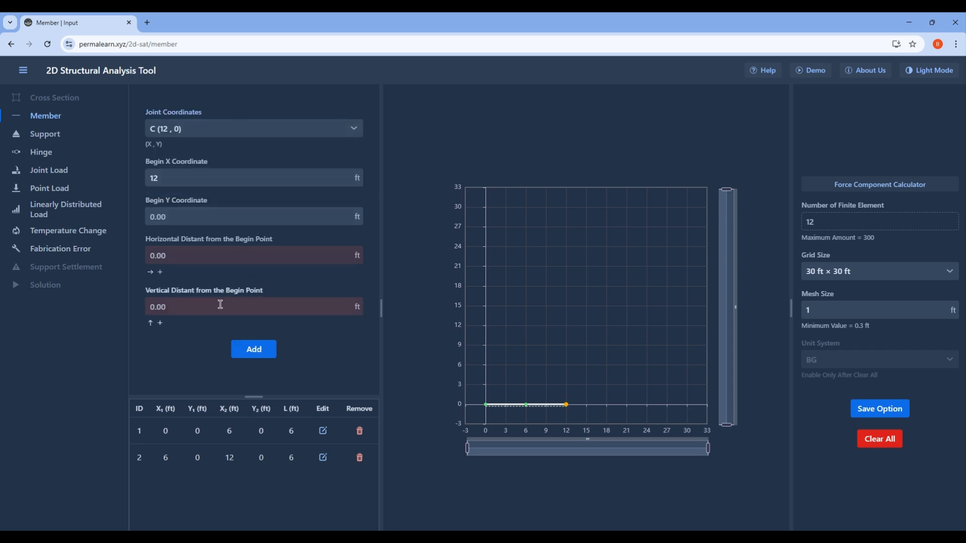
pyautogui.click(233, 255)
pyautogui.write('9')
pyautogui.press('Return')
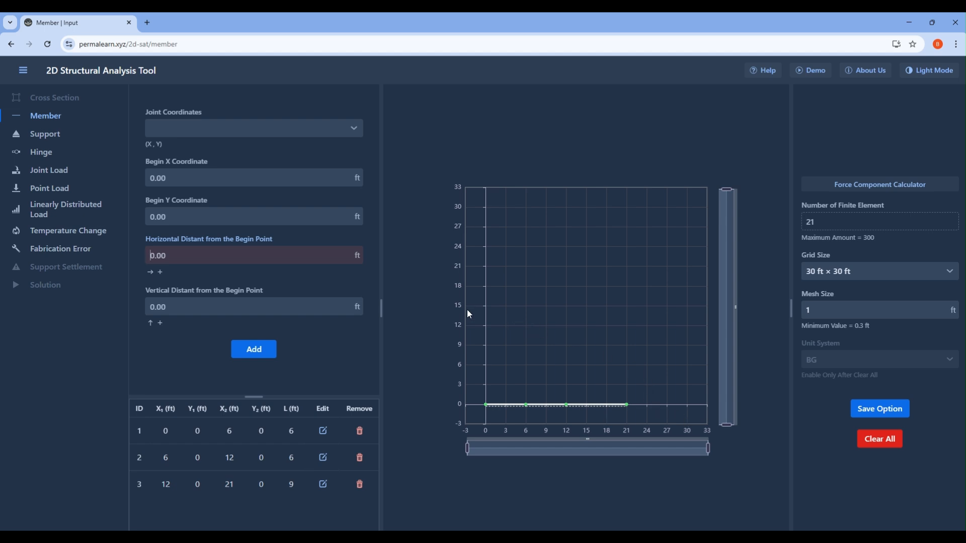
# Step: Add a Fixed support at joint A (0, 0)
pyautogui.click(24, 133)
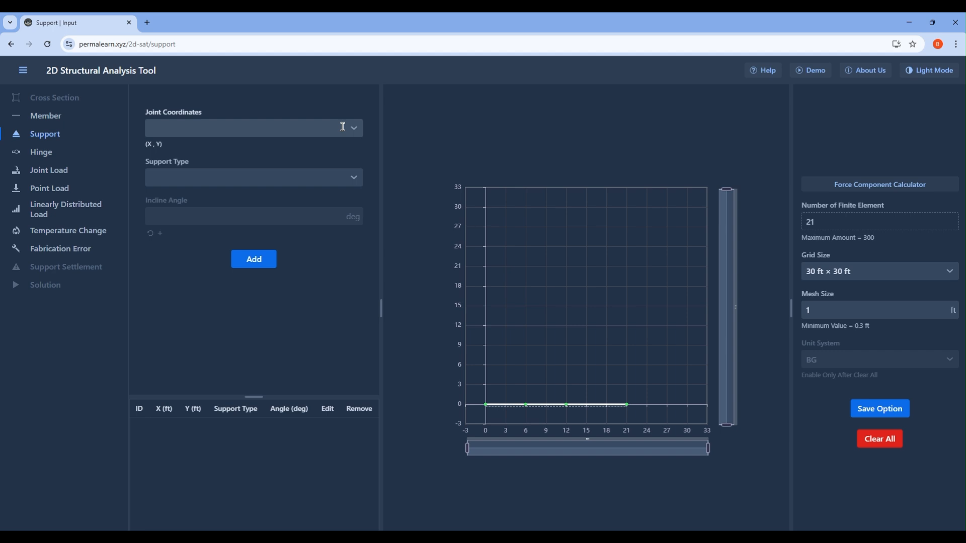
pyautogui.click(326, 180)
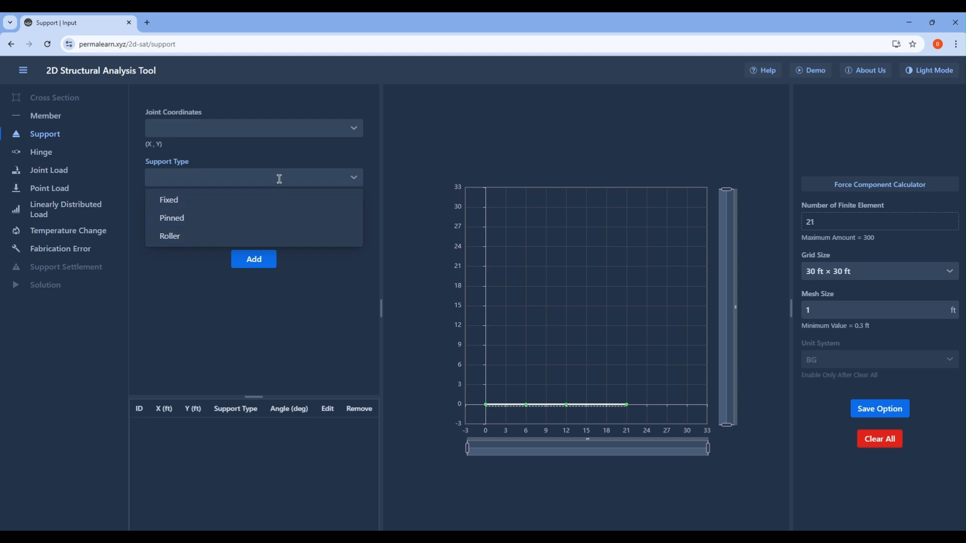
pyautogui.click(272, 132)
pyautogui.click(272, 129)
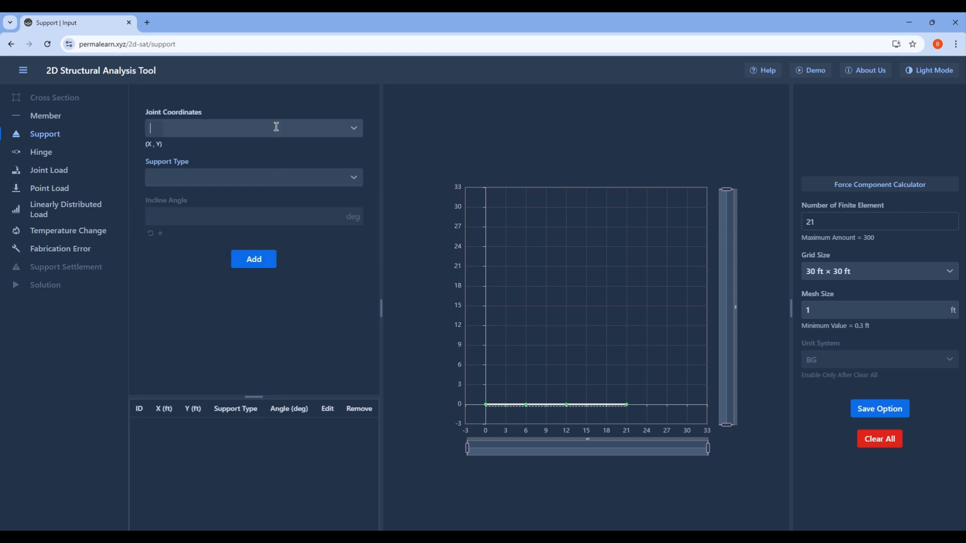
pyautogui.click(263, 158)
pyautogui.click(265, 182)
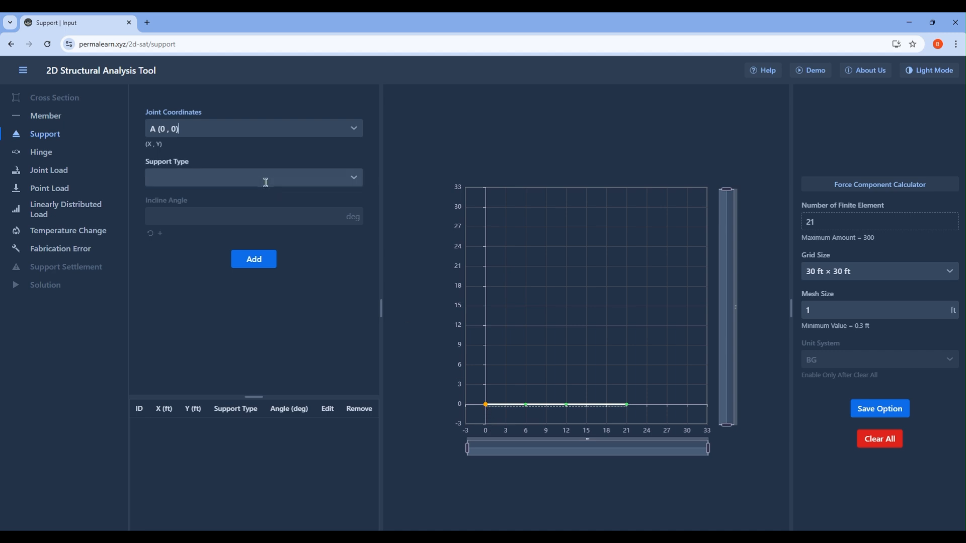
pyautogui.click(246, 203)
pyautogui.click(254, 261)
# Step: Add a Roller support with a 0 degree incline angle at joint C (12, 0)
pyautogui.click(324, 129)
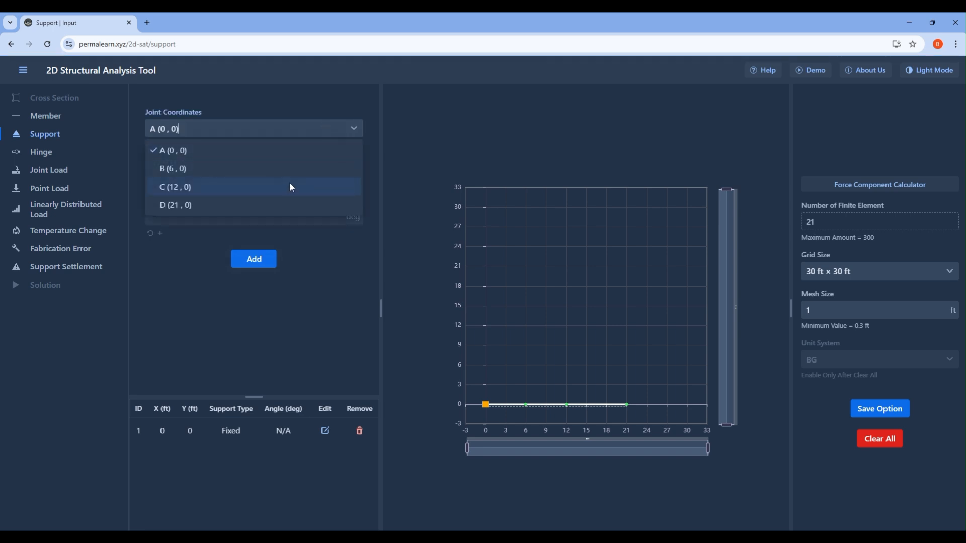
pyautogui.click(560, 414)
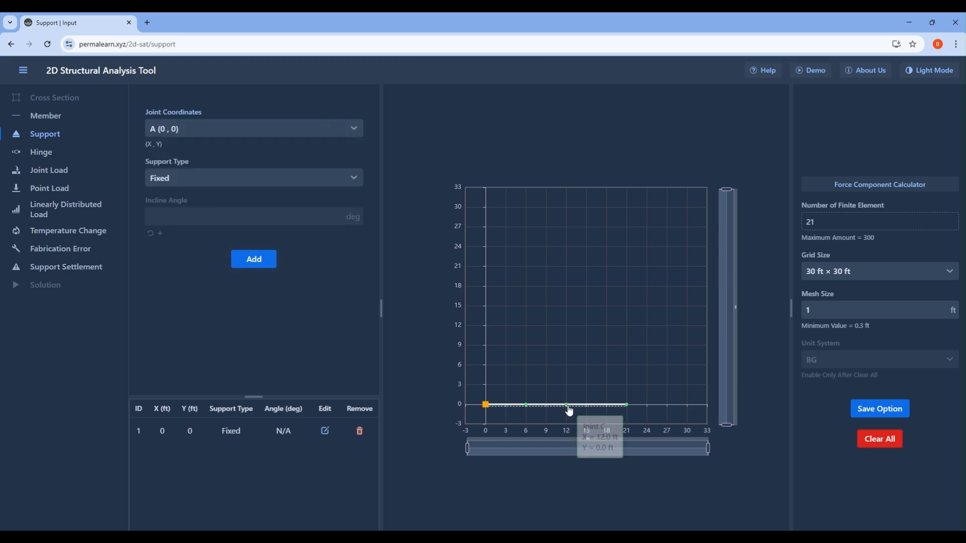
pyautogui.click(281, 129)
pyautogui.click(252, 189)
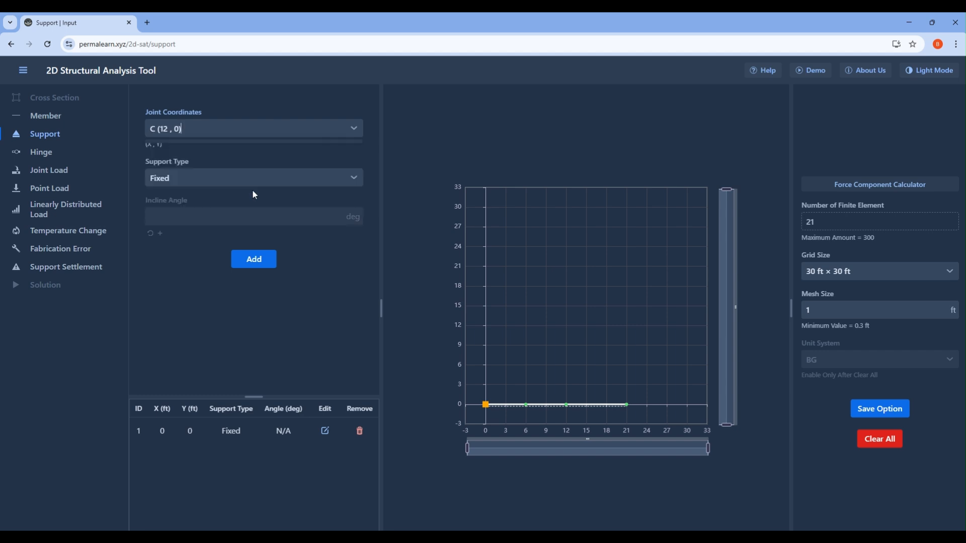
pyautogui.click(250, 177)
pyautogui.click(250, 177)
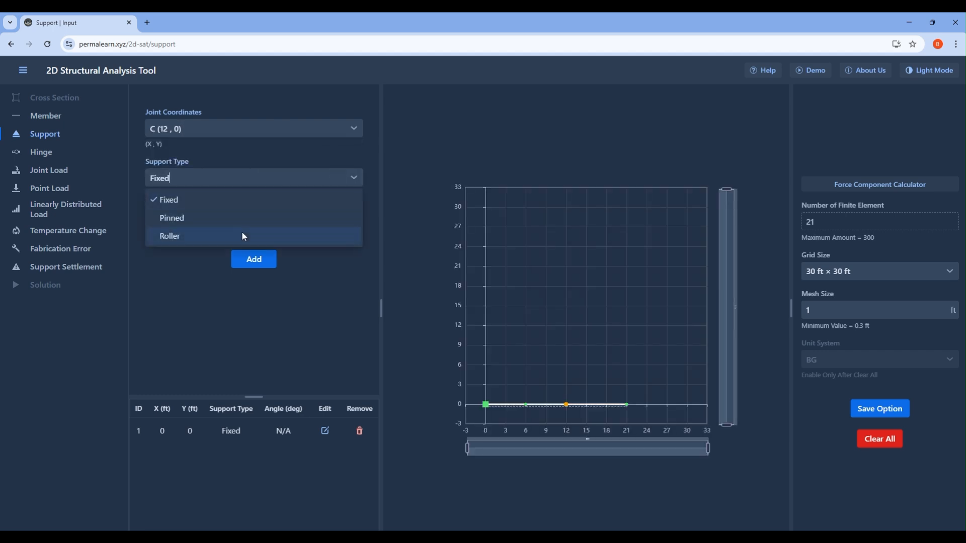
pyautogui.click(243, 236)
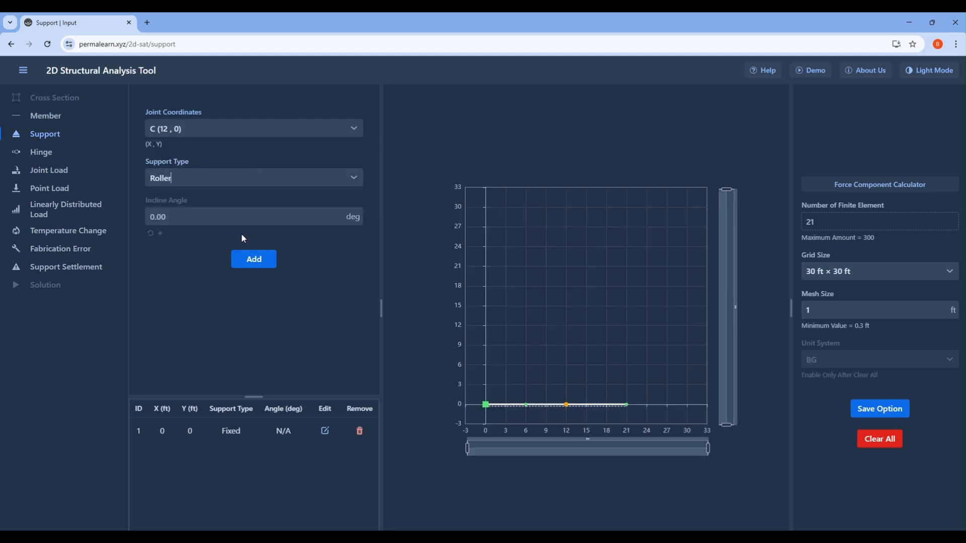
pyautogui.click(264, 265)
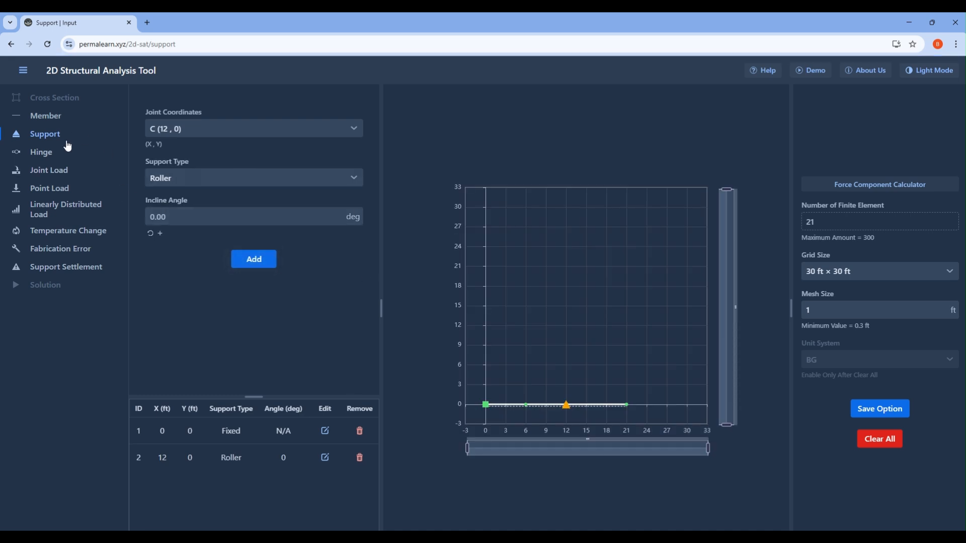
# Step: Add a hinge at joint B (6, 0) that applies to members 1 and 2
pyautogui.click(48, 155)
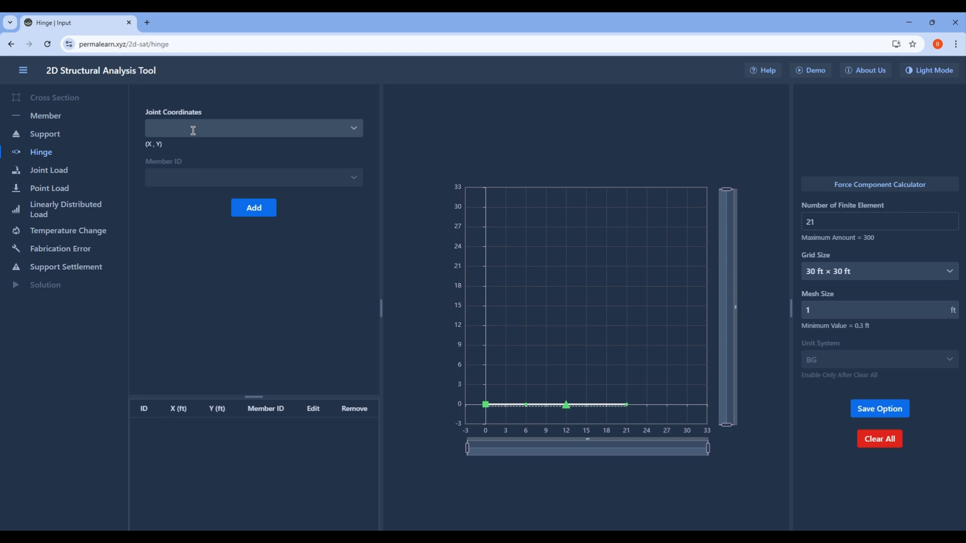
pyautogui.moveTo(527, 408)
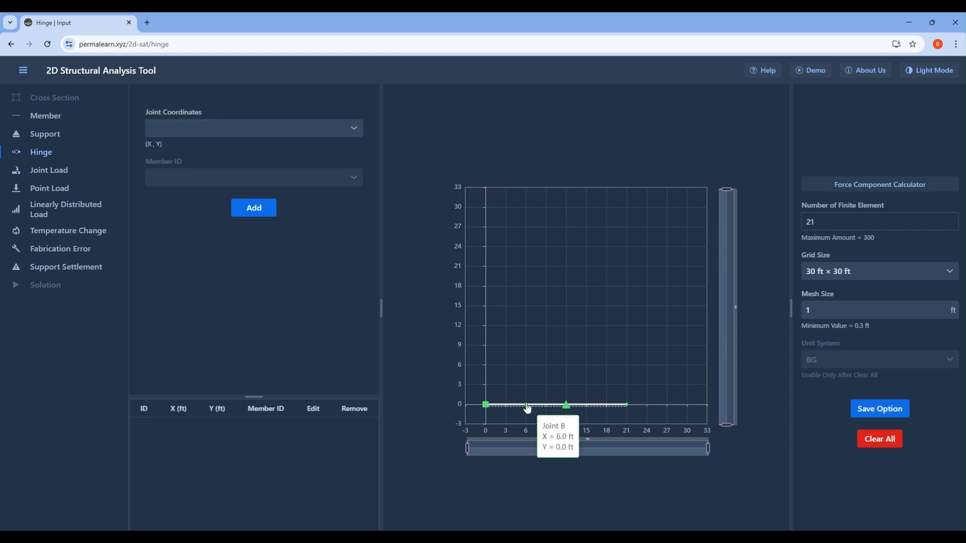
pyautogui.click(271, 129)
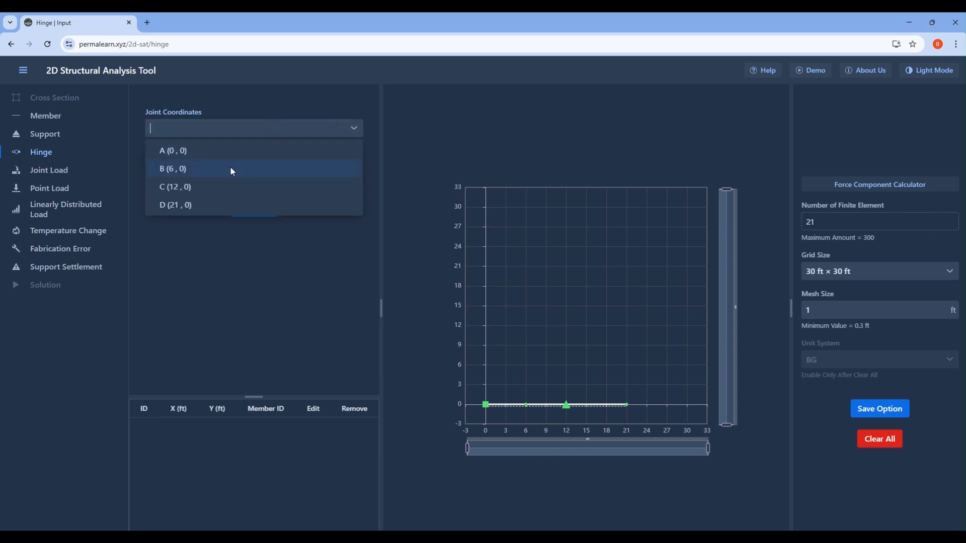
pyautogui.click(230, 169)
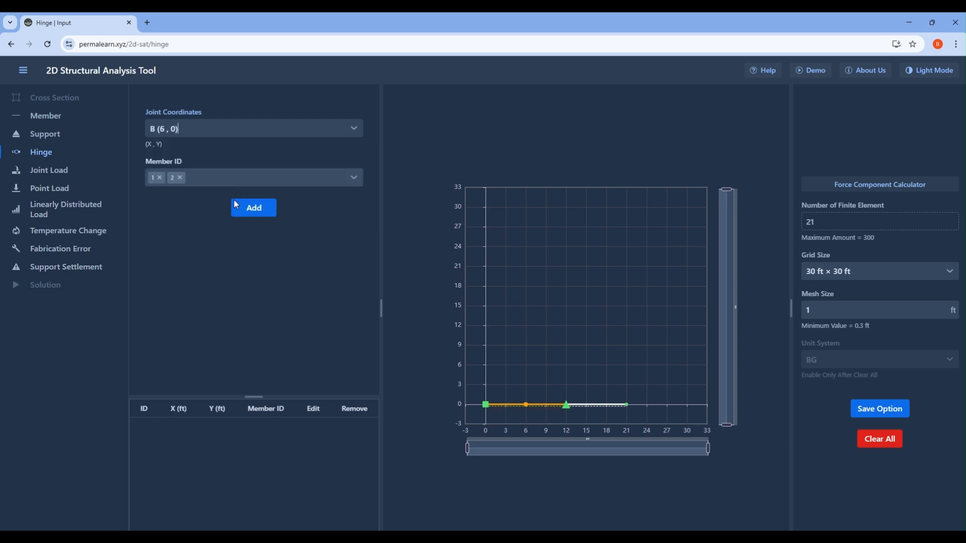
pyautogui.click(260, 209)
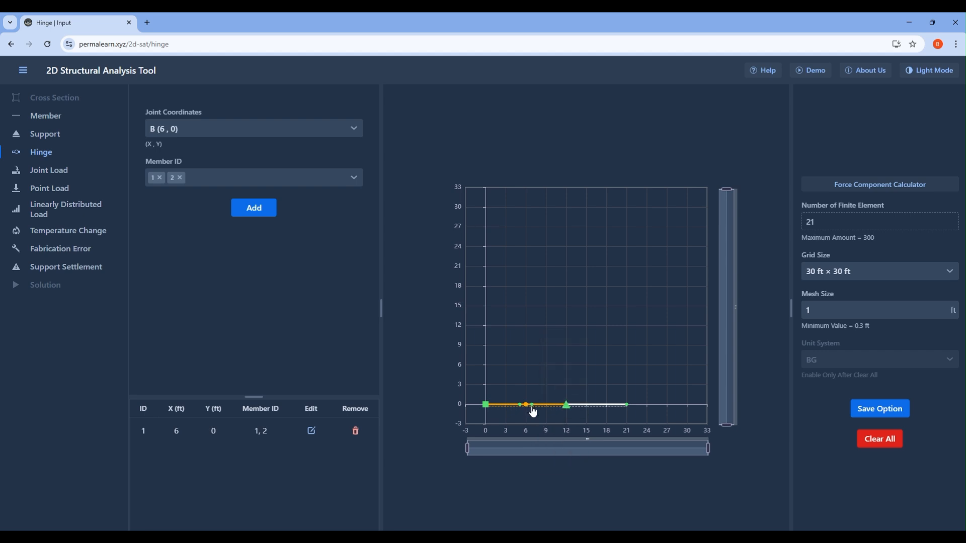
# Step: Edit the hinge at joint B so that it applies only to member 1
pyautogui.moveTo(529, 408)
pyautogui.click(355, 178)
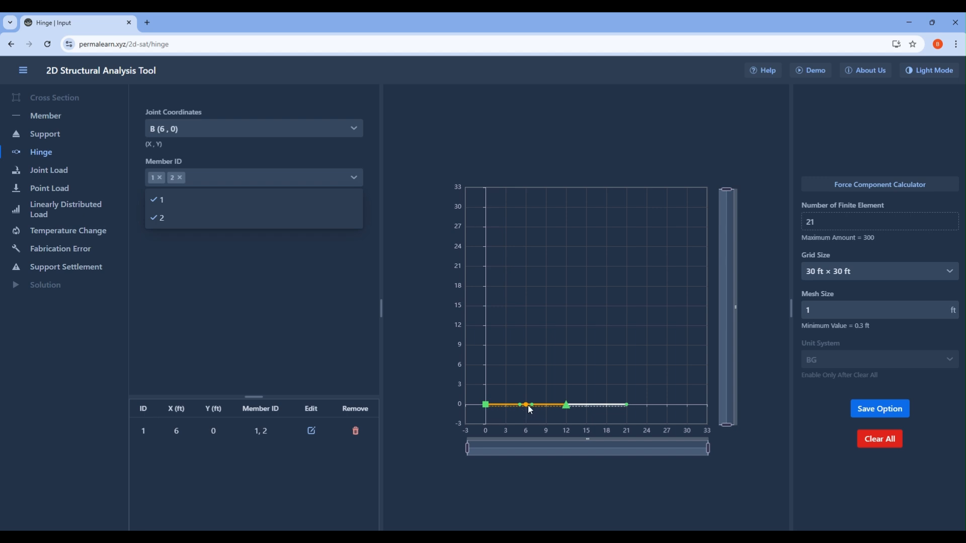
pyautogui.click(367, 291)
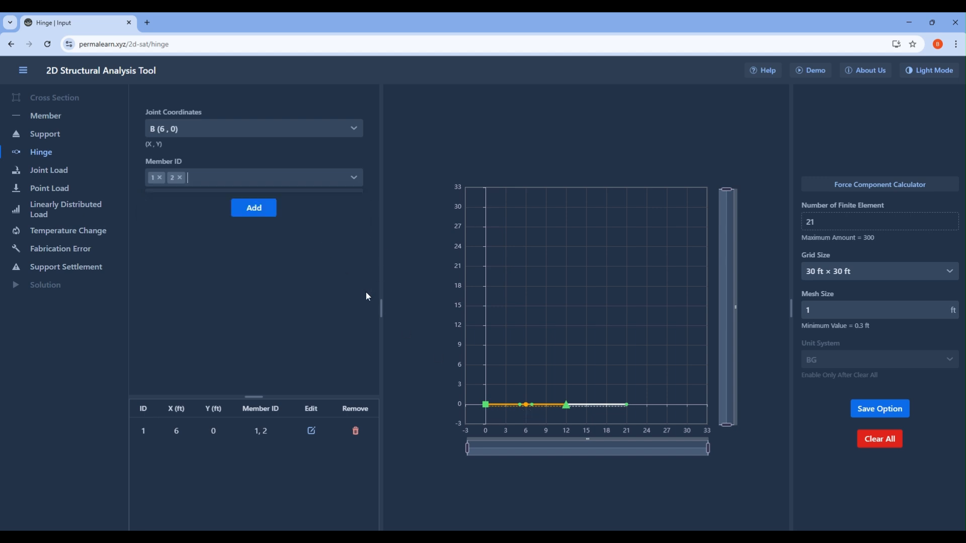
pyautogui.click(311, 432)
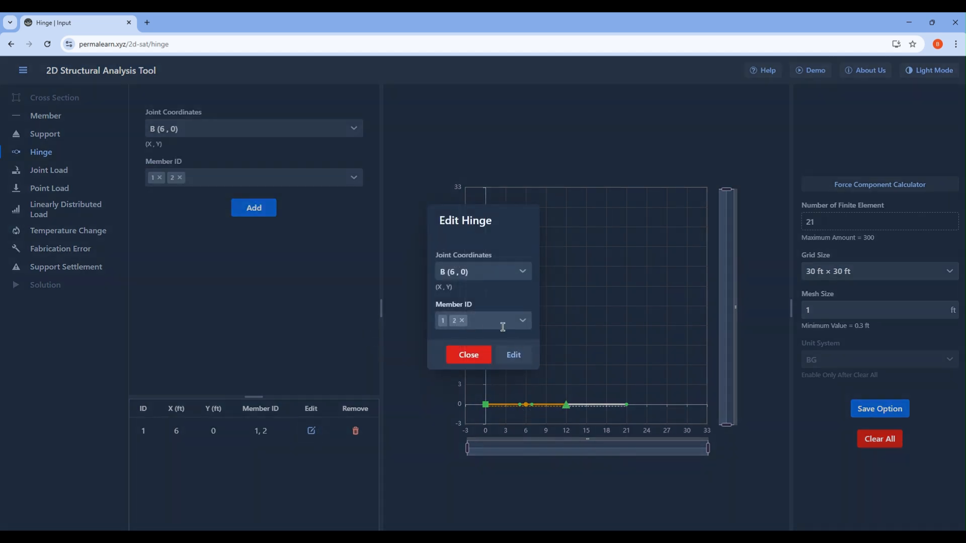
pyautogui.click(462, 320)
pyautogui.click(516, 363)
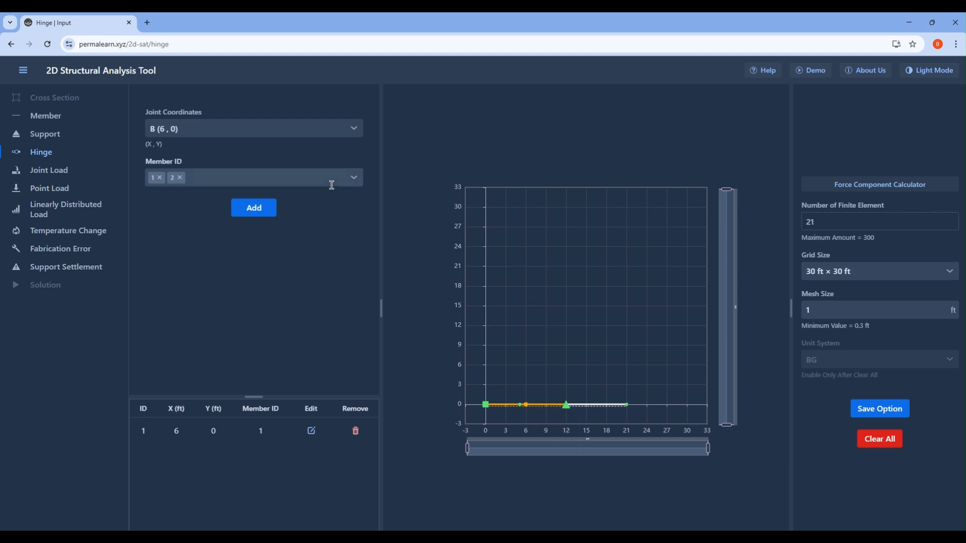
# Step: Edit the hinge at joint B to include member 2 again alongside member 1
pyautogui.click(312, 432)
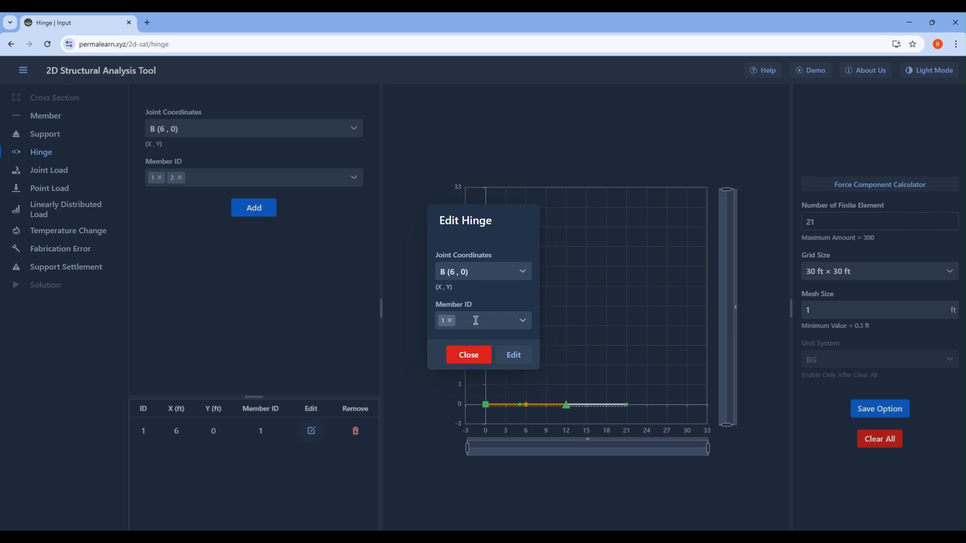
pyautogui.click(524, 321)
pyautogui.click(488, 361)
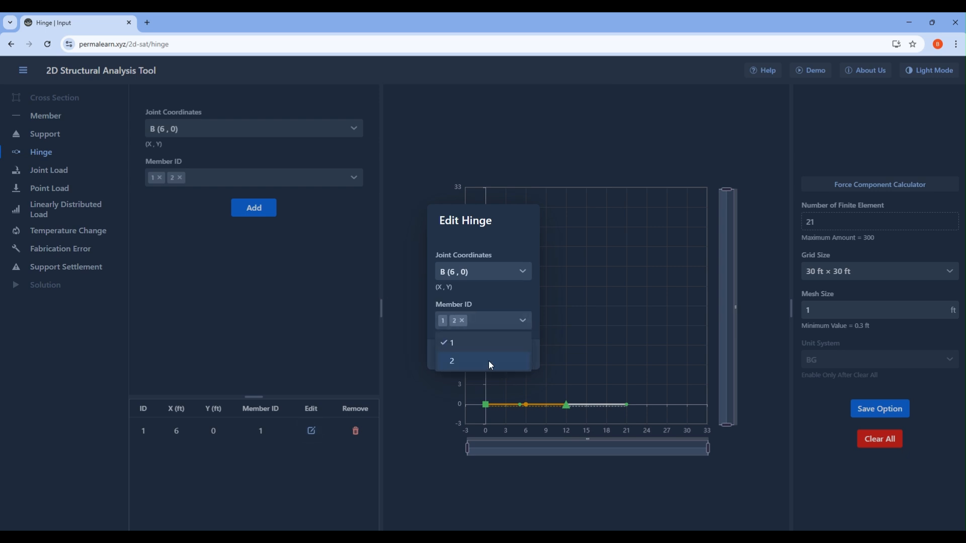
pyautogui.click(523, 322)
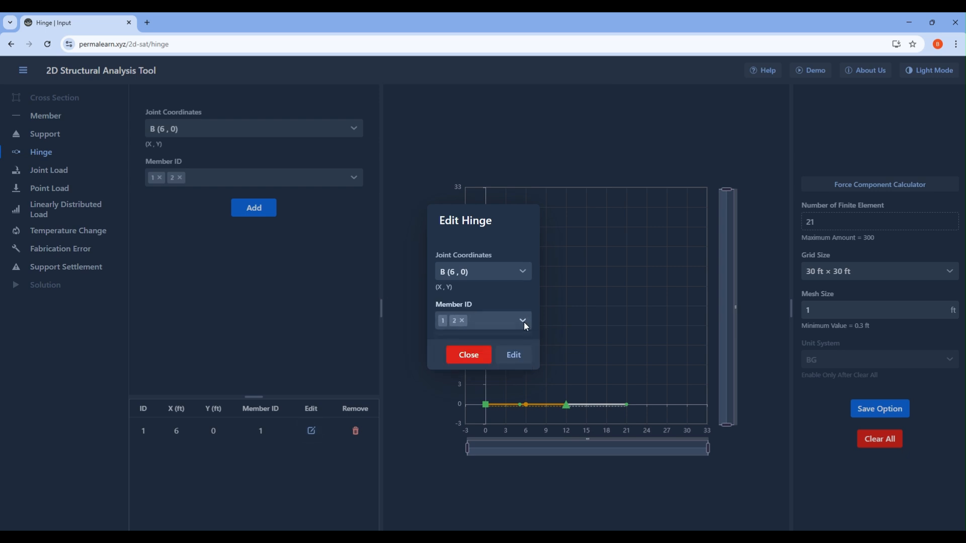
pyautogui.click(525, 358)
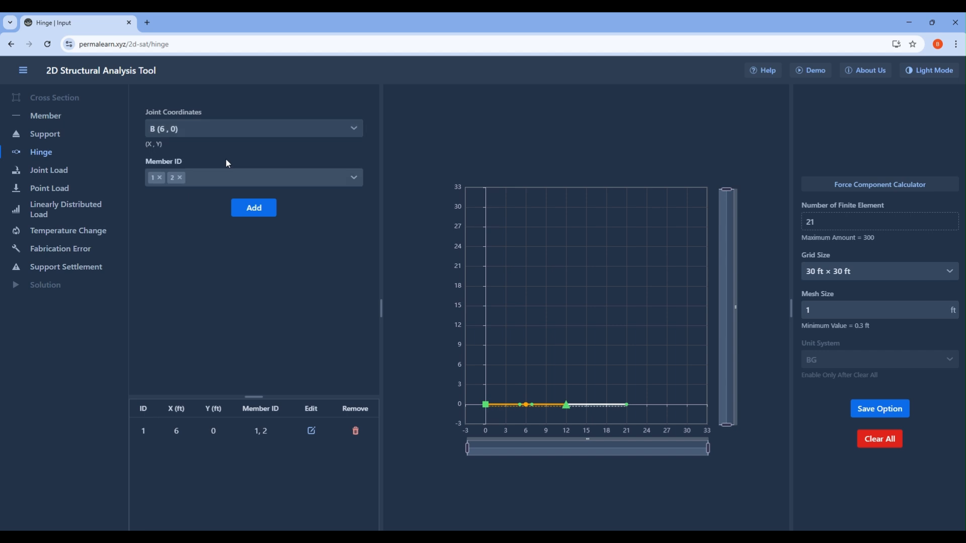
# Step: Add a joint load at joint D (21, 0) with a horizontal force of 6 kips
pyautogui.click(65, 173)
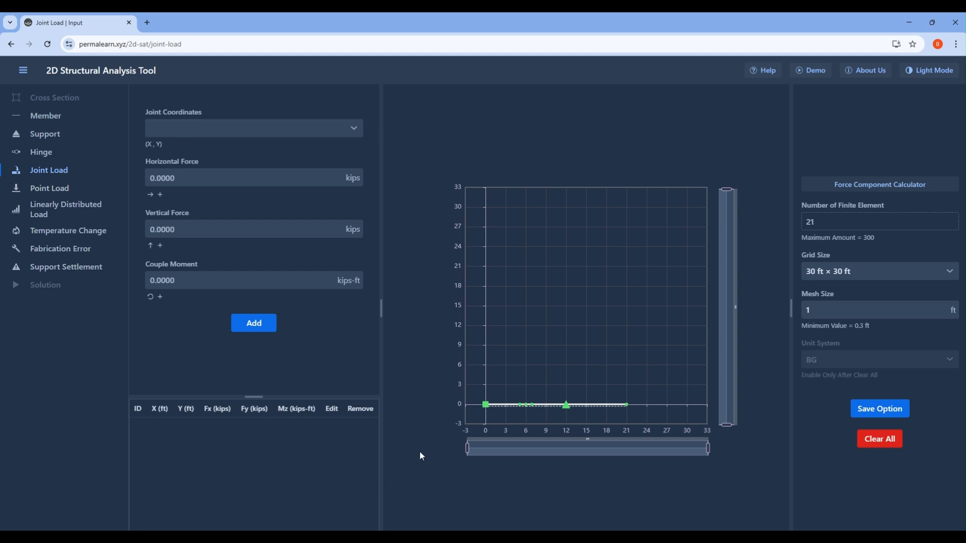
pyautogui.moveTo(485, 408)
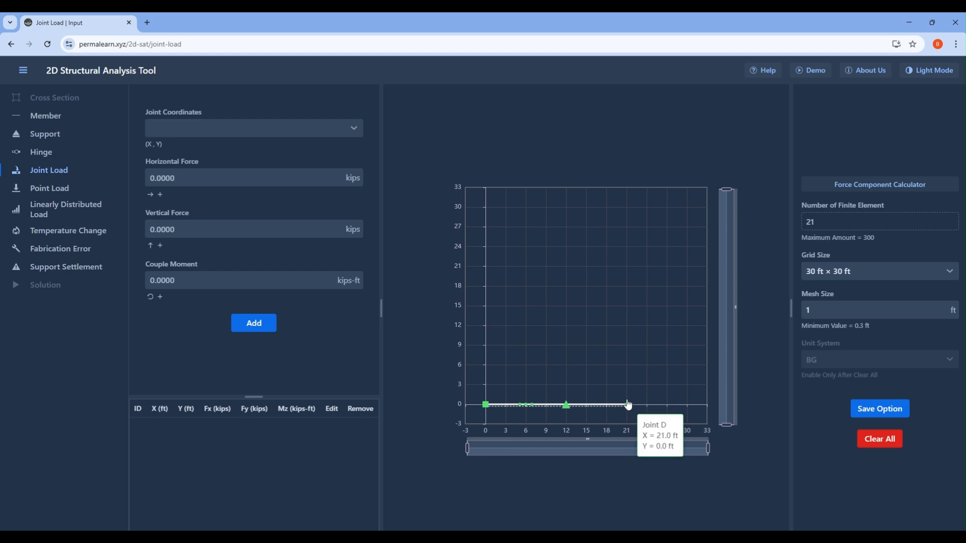
pyautogui.click(335, 129)
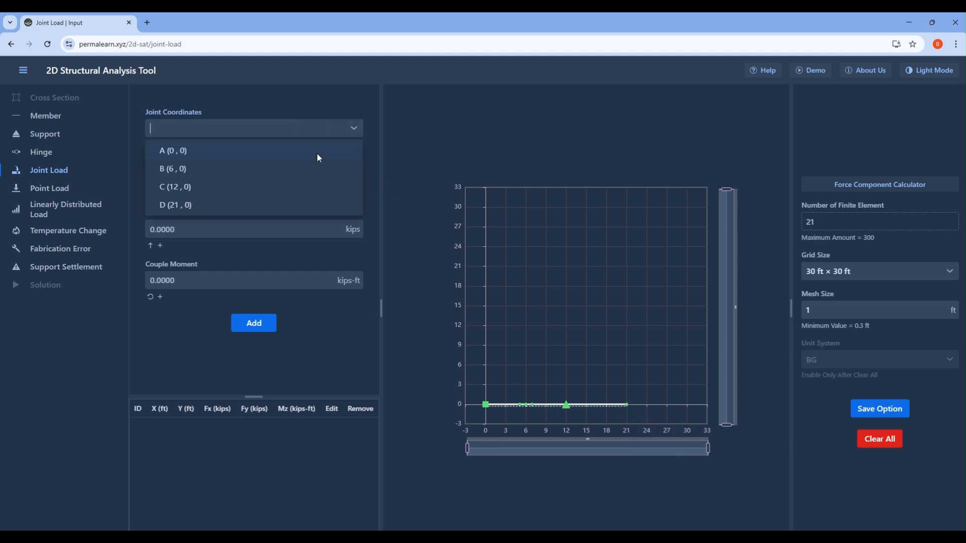
pyautogui.click(248, 205)
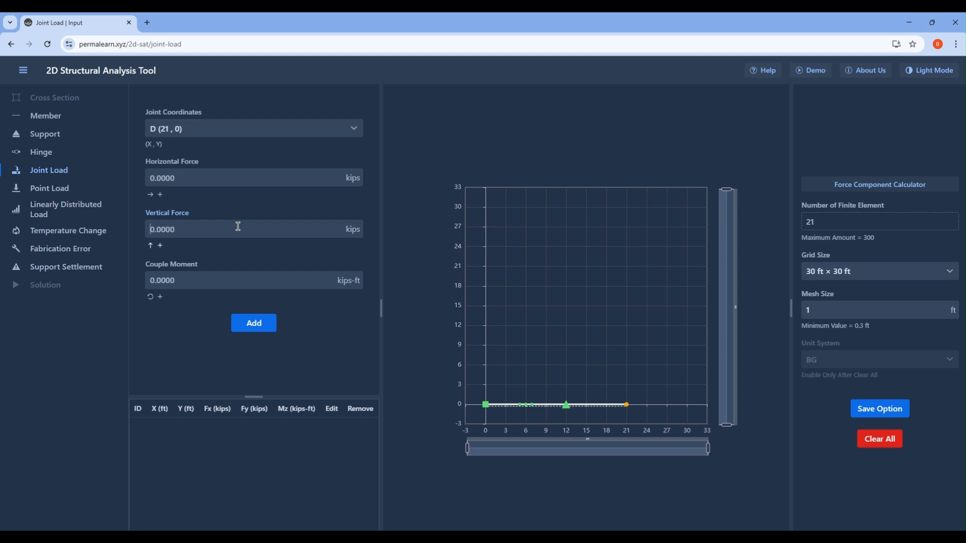
pyautogui.click(224, 278)
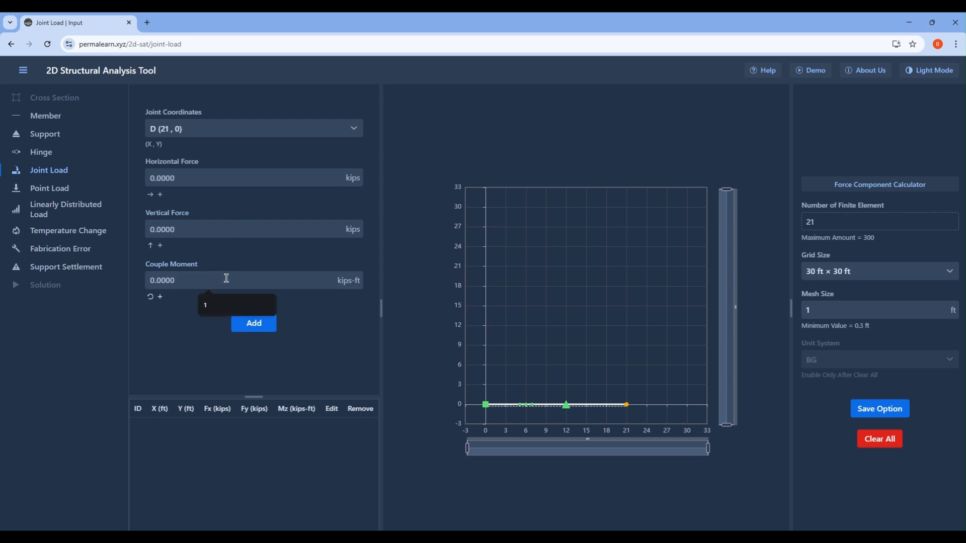
pyautogui.click(164, 338)
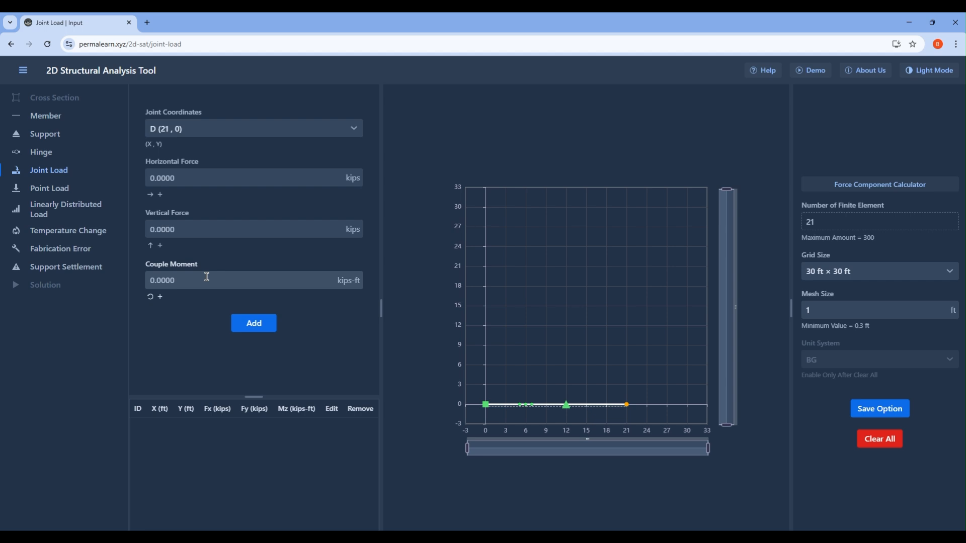
pyautogui.click(255, 178)
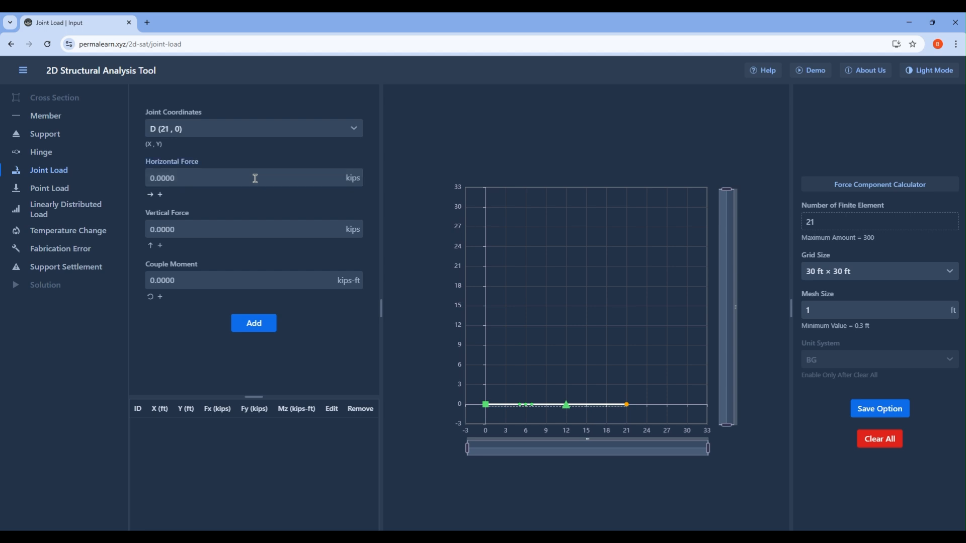
pyautogui.write('6')
pyautogui.click(260, 328)
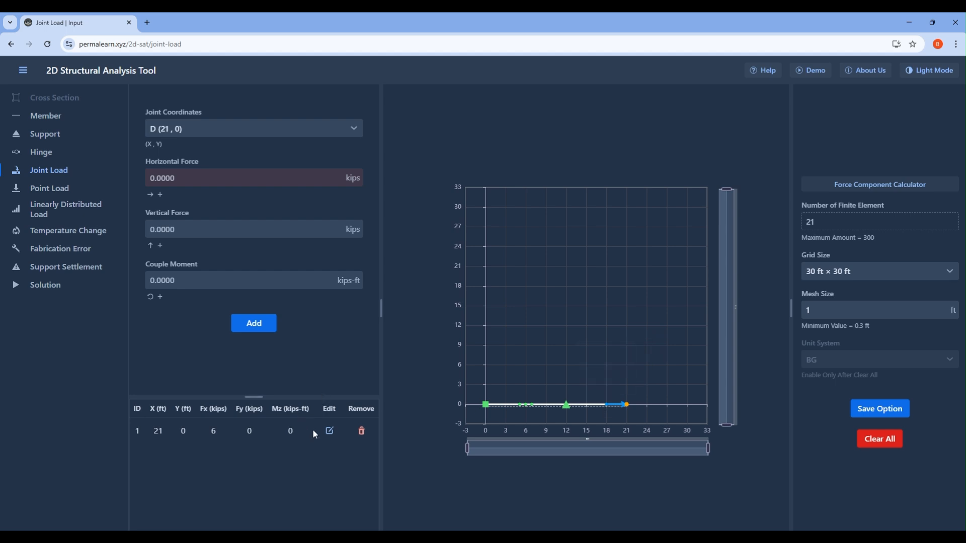
# Step: Edit the joint load at D so its horizontal force is -6 kips
pyautogui.click(330, 432)
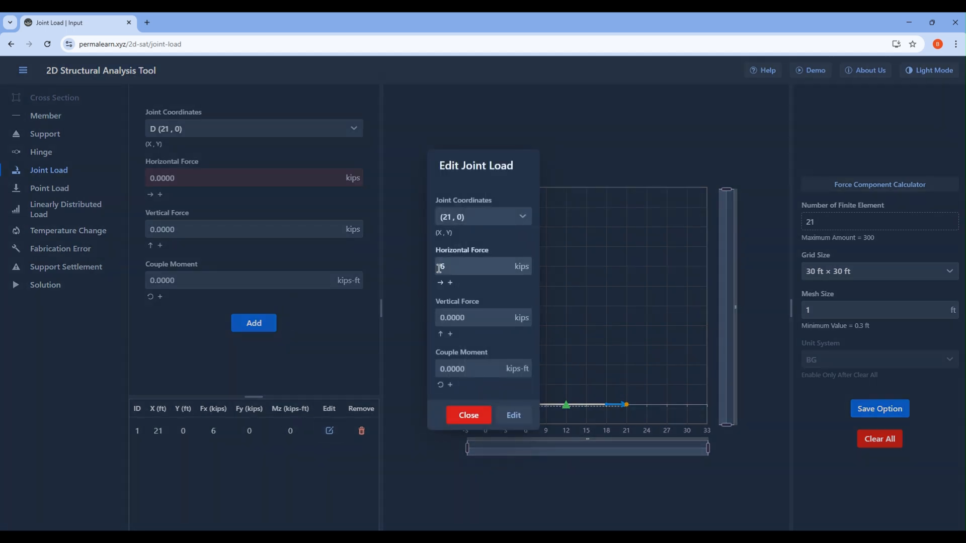
pyautogui.write('-')
pyautogui.click(514, 422)
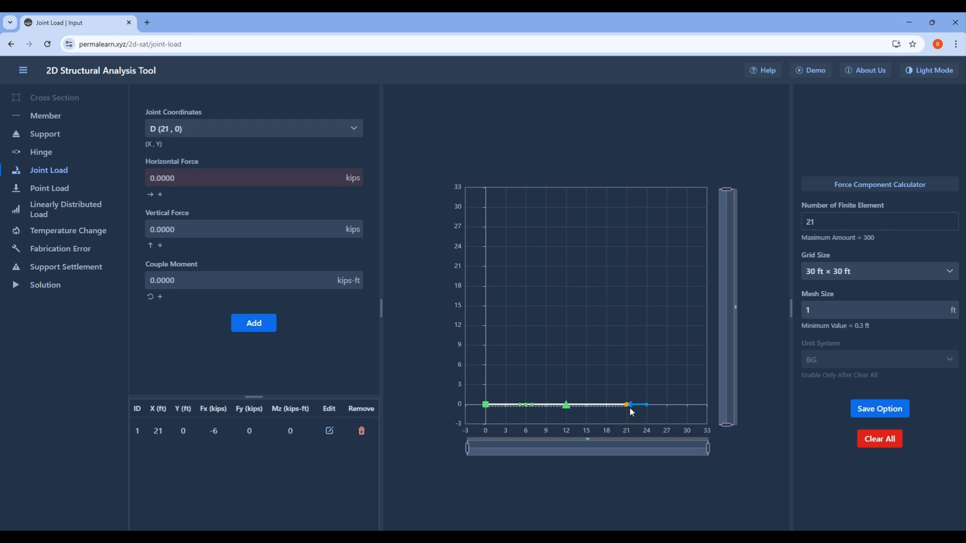
# Step: Edit the joint load at D to a horizontal force of 0 and a vertical force of 6 kips
pyautogui.click(330, 430)
pyautogui.click(441, 318)
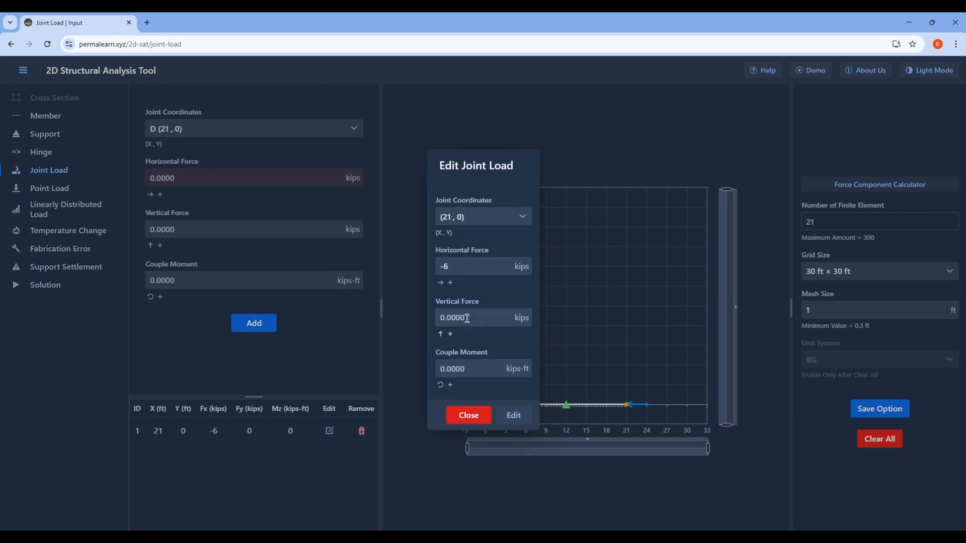
pyautogui.moveTo(453, 267); pyautogui.dragTo(436, 271)
pyautogui.write('0')
pyautogui.click(448, 316)
pyautogui.write('6')
pyautogui.click(510, 408)
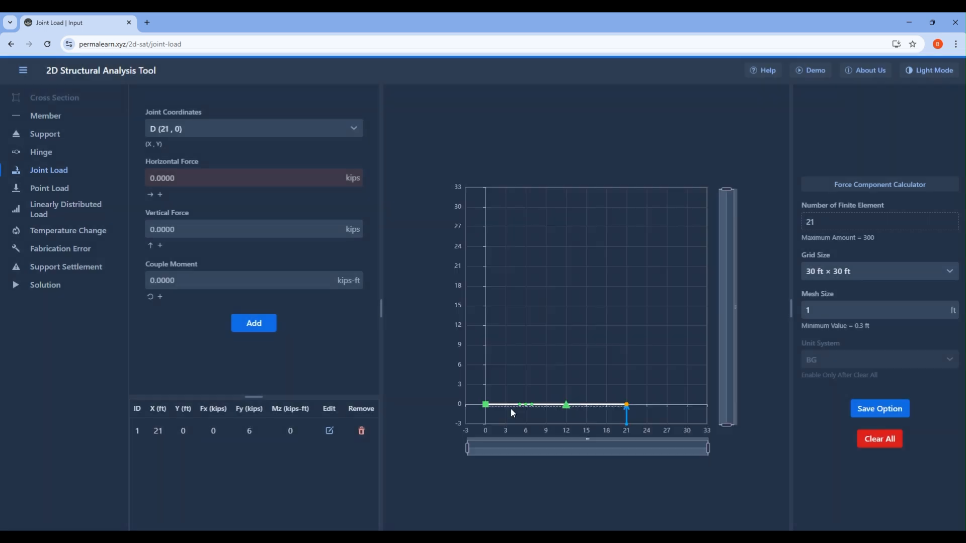
# Step: Add a couple moment of 20 kips-ft to the existing joint load at D
pyautogui.click(330, 431)
pyautogui.click(465, 371)
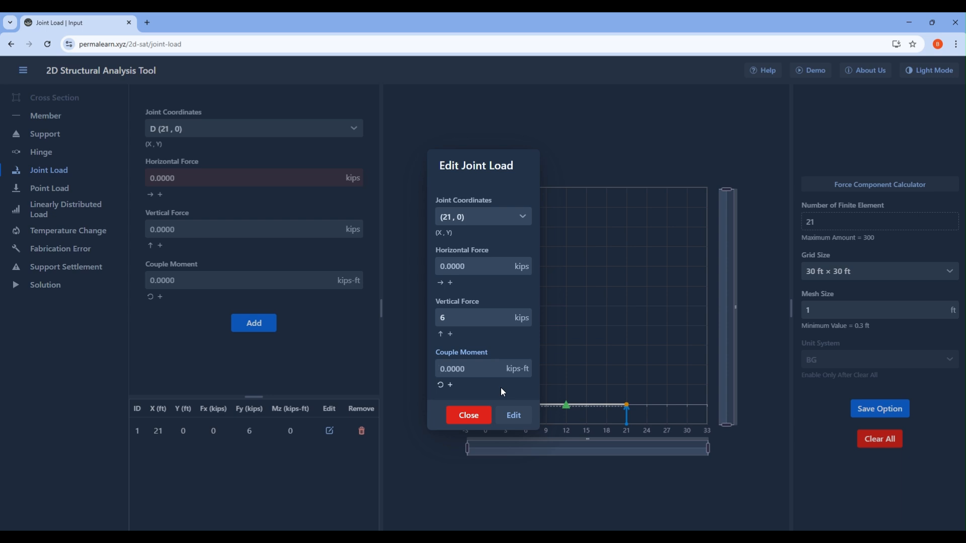
pyautogui.write('20')
pyautogui.click(507, 417)
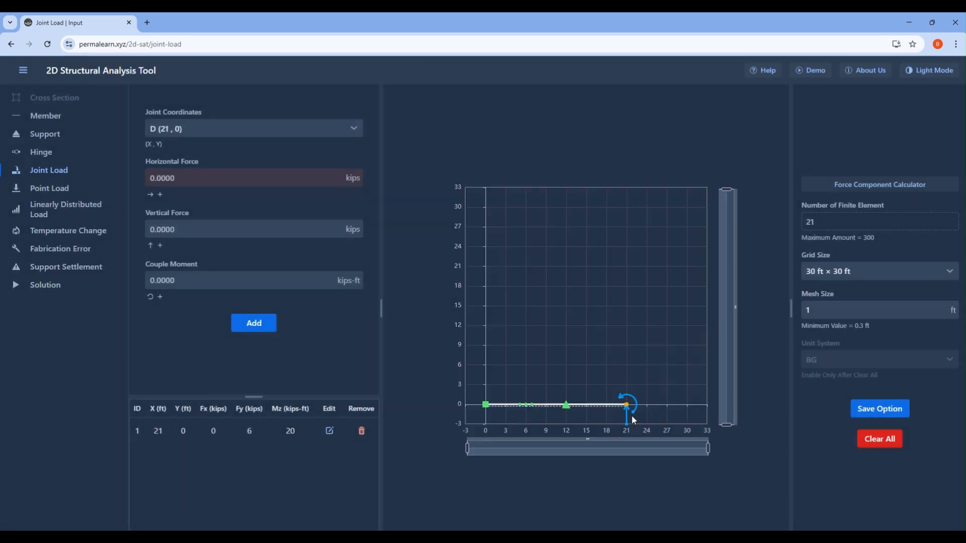
# Step: Set the horizontal force of the existing joint load at D to -6 kips
pyautogui.moveTo(629, 412)
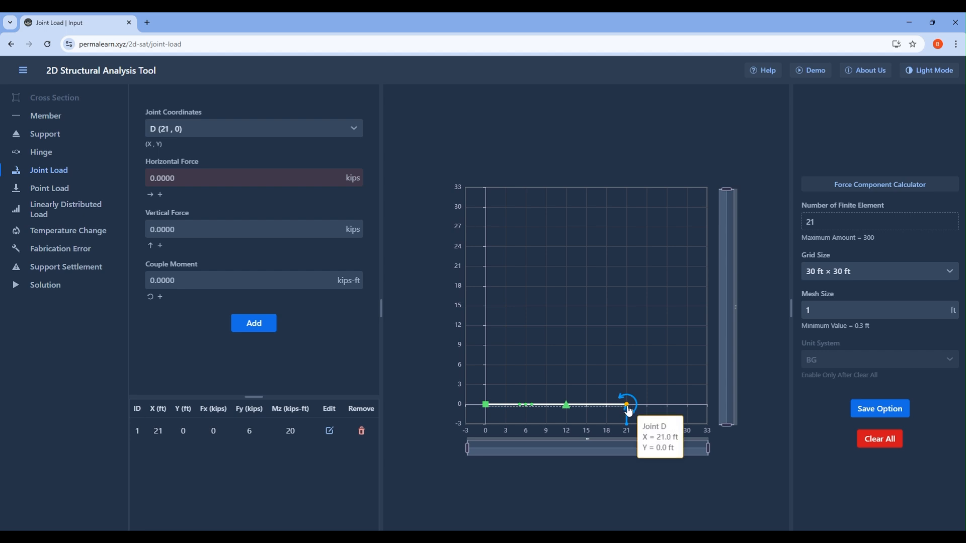
pyautogui.click(330, 431)
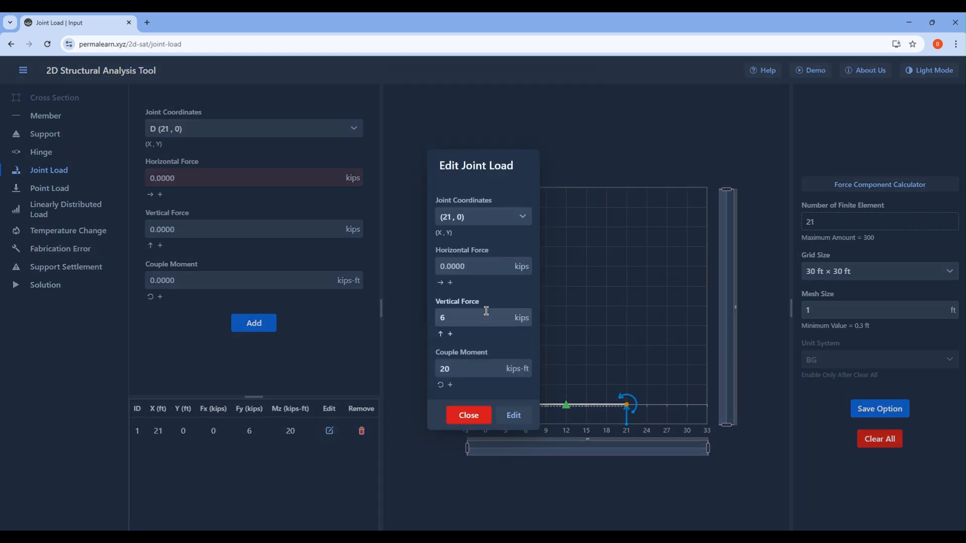
pyautogui.click(479, 266)
pyautogui.write('-6')
pyautogui.click(509, 416)
pyautogui.moveTo(649, 409)
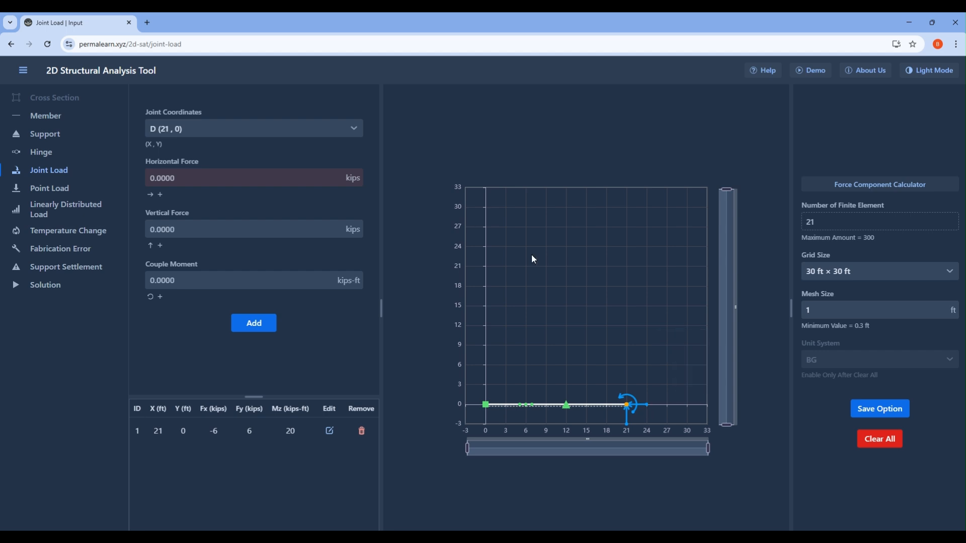
# Step: Start defining a point load and assign it to member 3
pyautogui.click(44, 190)
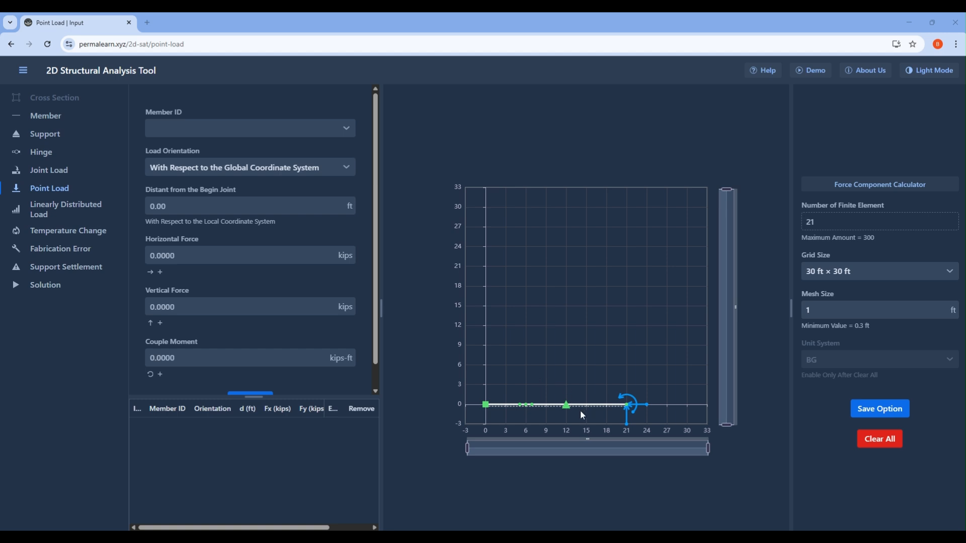
pyautogui.moveTo(568, 412)
pyautogui.click(332, 134)
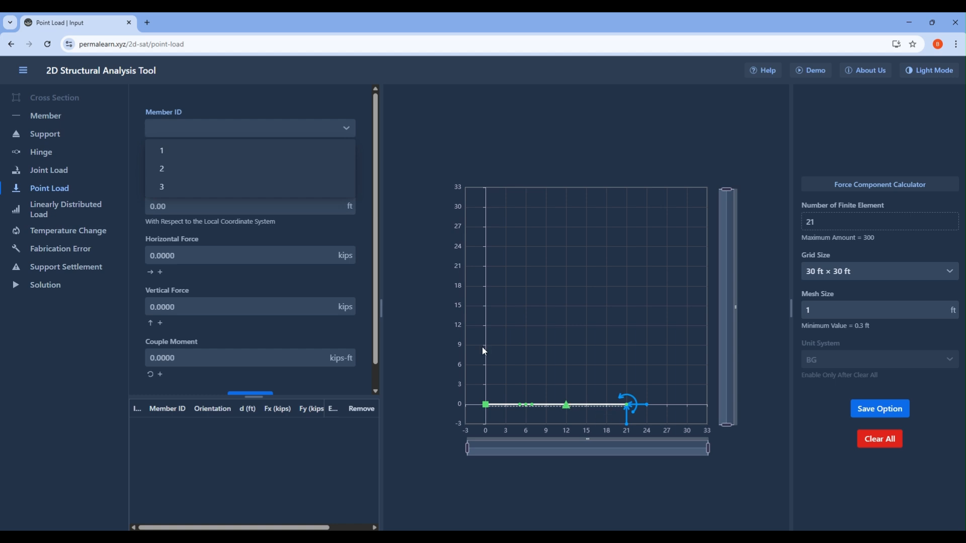
pyautogui.click(218, 191)
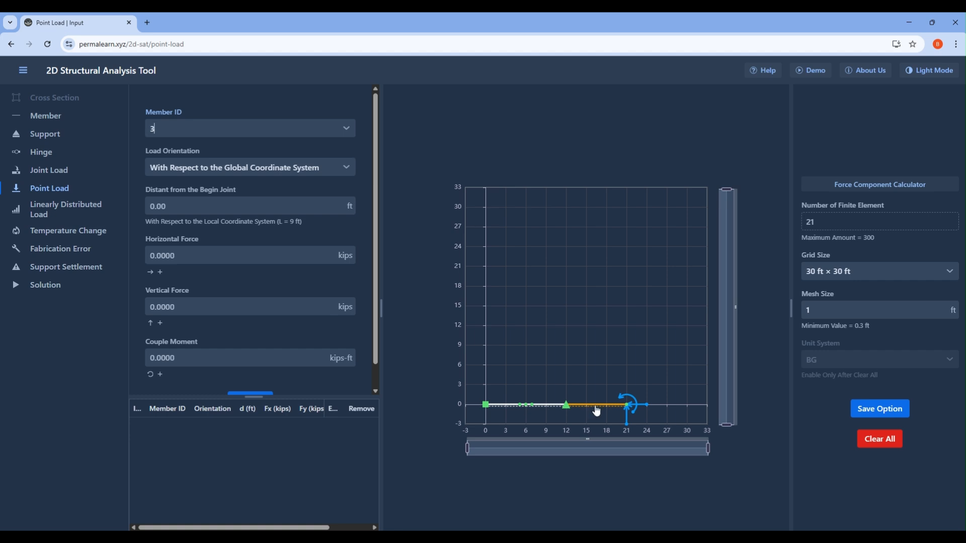
# Step: Switch the point load's orientation to the local coordinate system and back to the global coordinate system
pyautogui.click(258, 167)
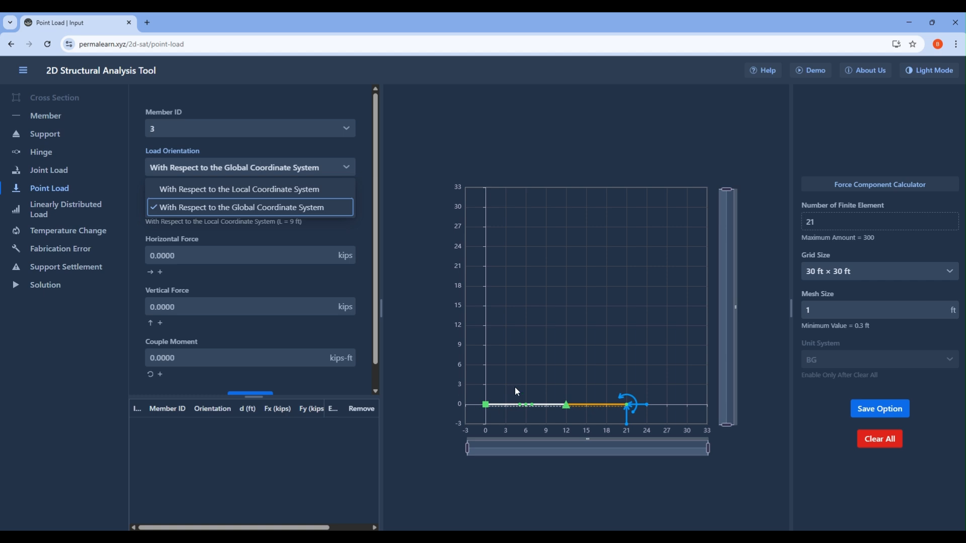
pyautogui.click(270, 189)
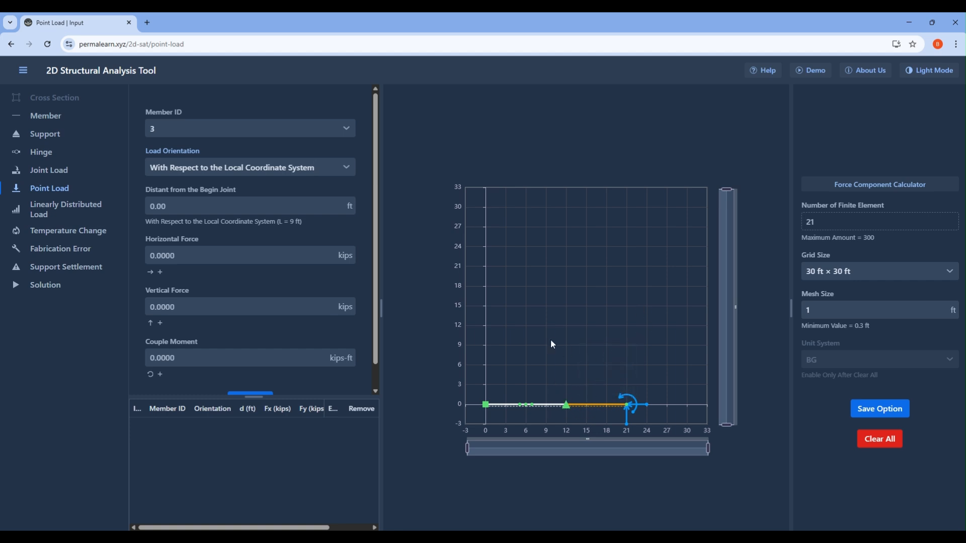
pyautogui.click(327, 166)
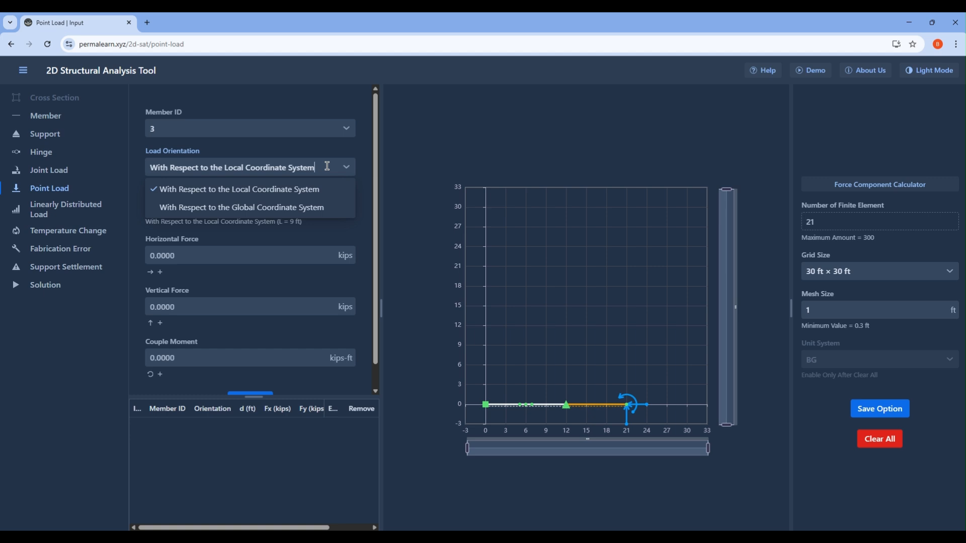
pyautogui.click(310, 207)
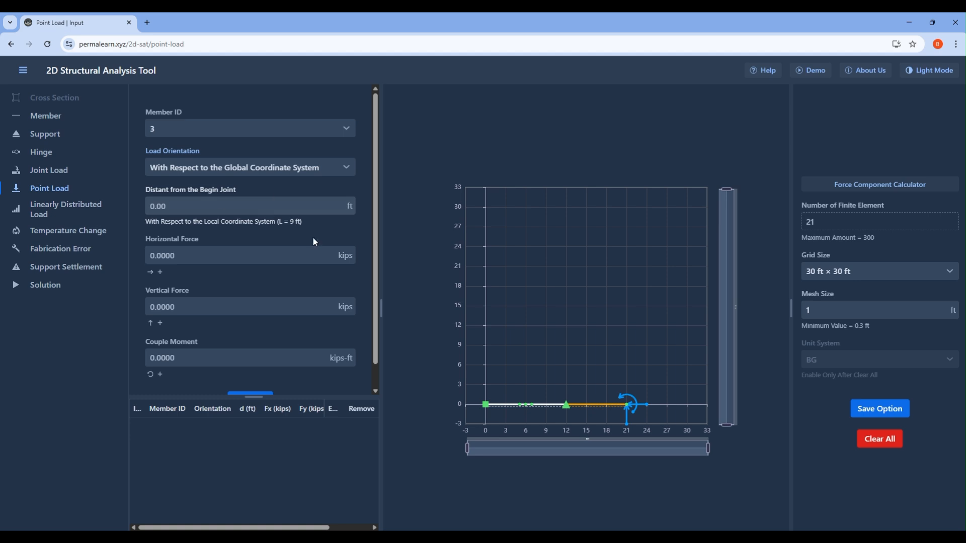
# Step: Add the point load on member 3 at 5 ft from the begin joint, with a 5 kips vertical force and -15 kips-ft couple moment
pyautogui.moveTo(566, 408)
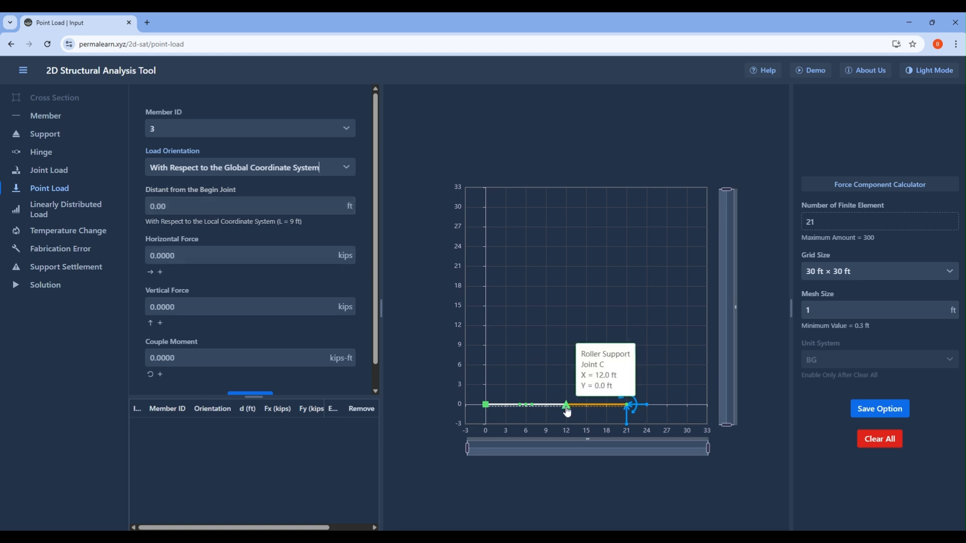
pyautogui.click(252, 208)
pyautogui.write('5')
pyautogui.click(248, 256)
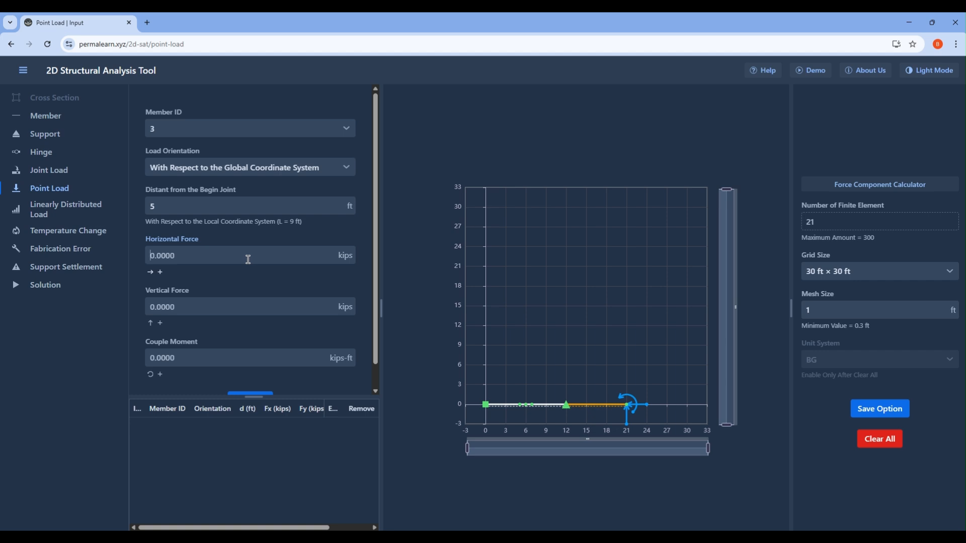
pyautogui.click(242, 301)
pyautogui.write('5')
pyautogui.click(232, 352)
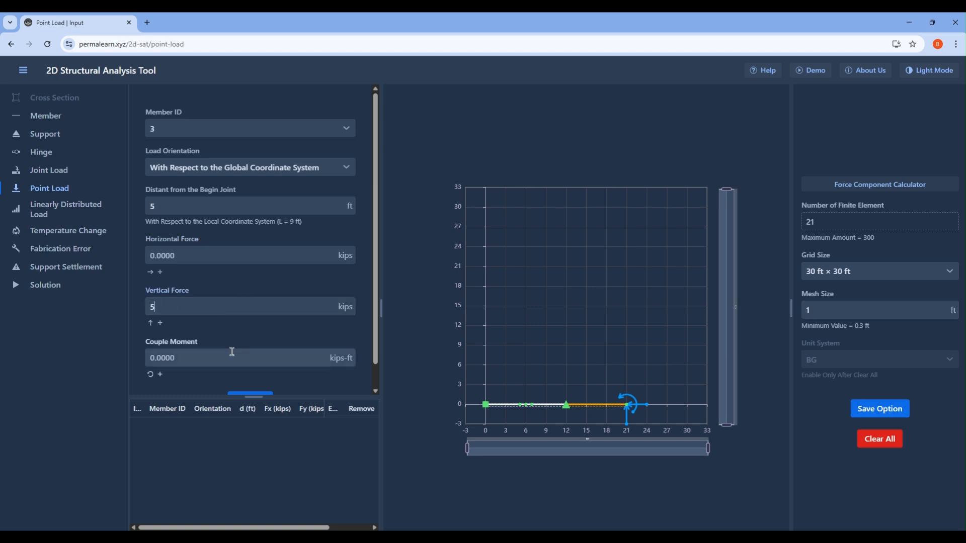
pyautogui.click(243, 378)
pyautogui.press('BackSpace')
pyautogui.write('-15')
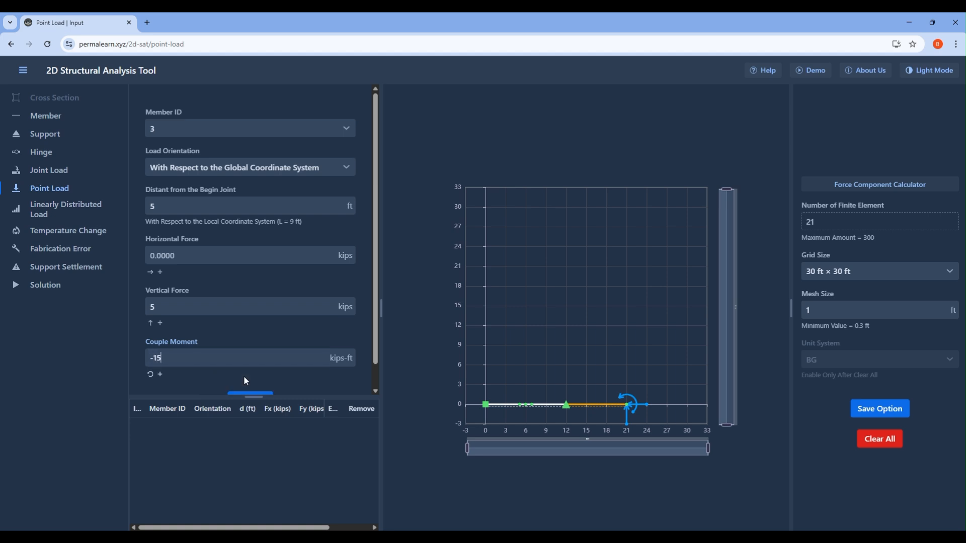
pyautogui.scroll(-1, 244, 377)
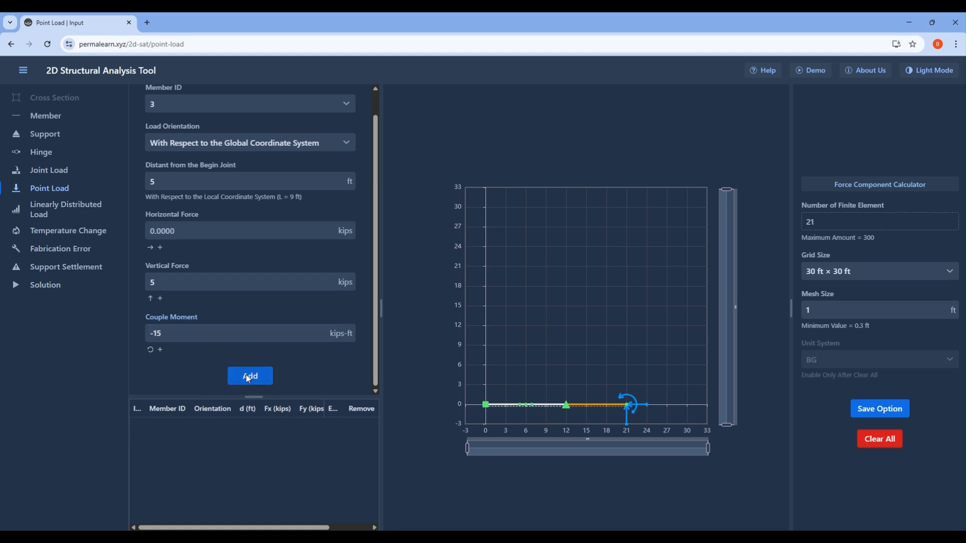
pyautogui.click(247, 376)
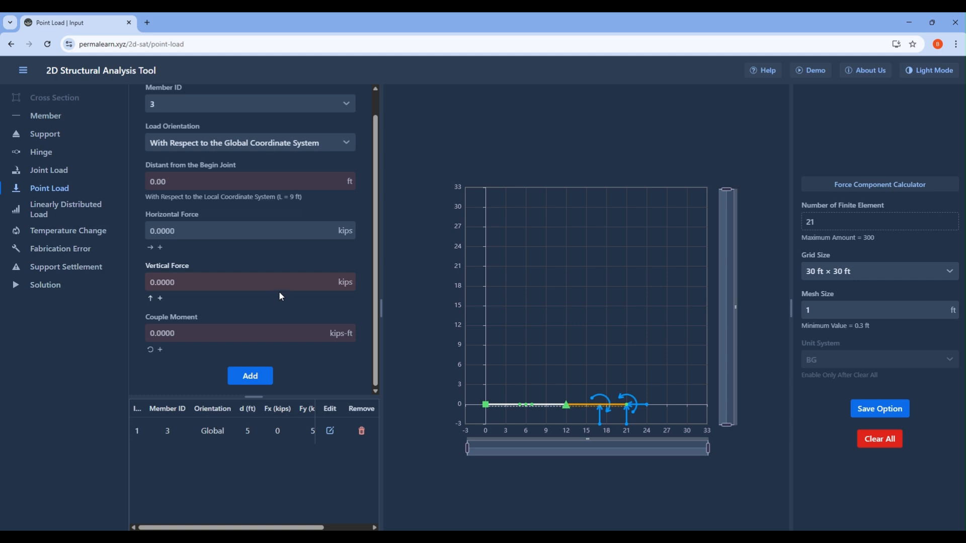
# Step: Start a linearly distributed load on member 2 as vertical loads with respect to the global coordinate system
pyautogui.click(56, 209)
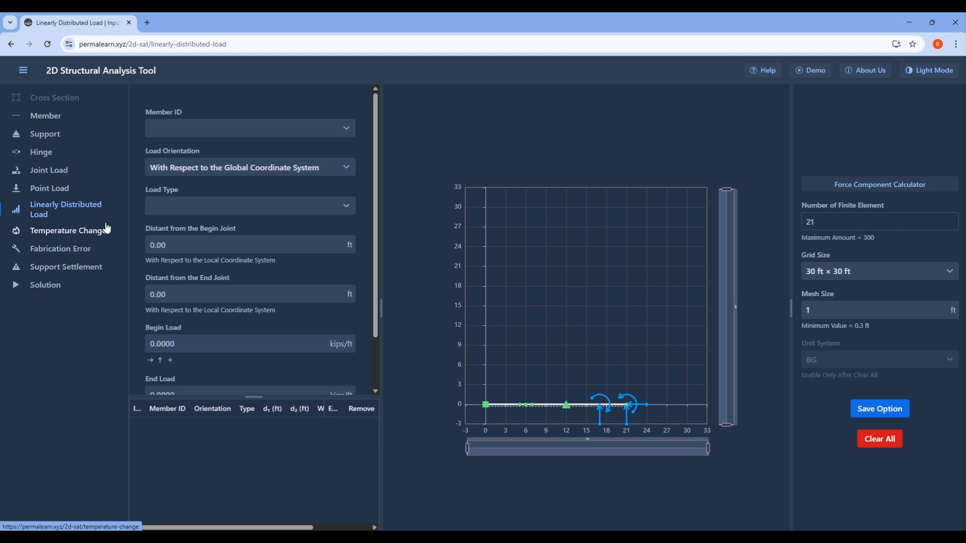
pyautogui.click(214, 130)
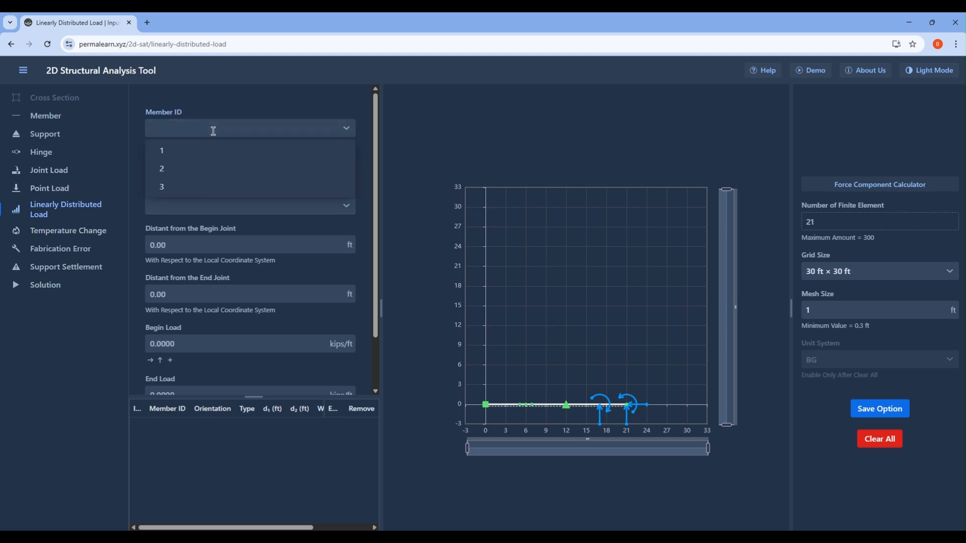
pyautogui.click(212, 169)
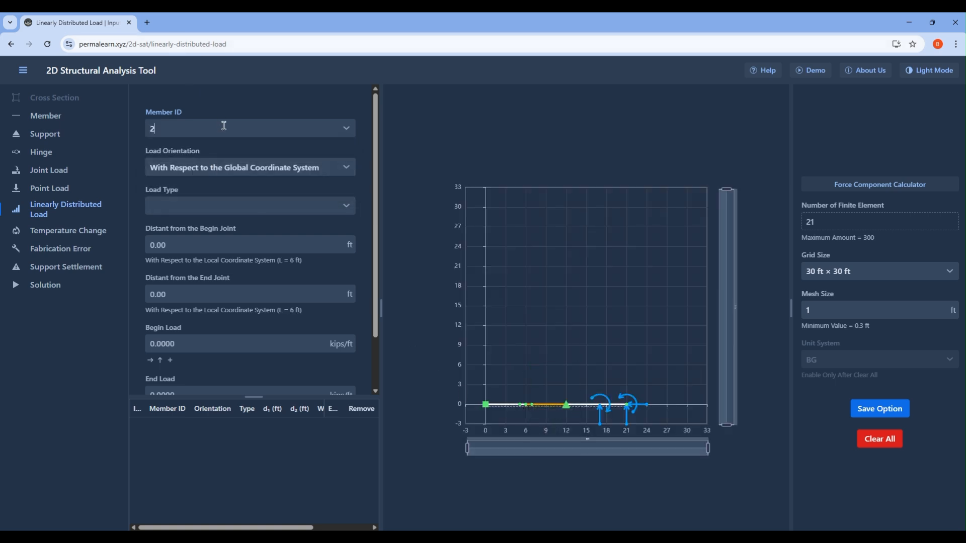
pyautogui.click(212, 168)
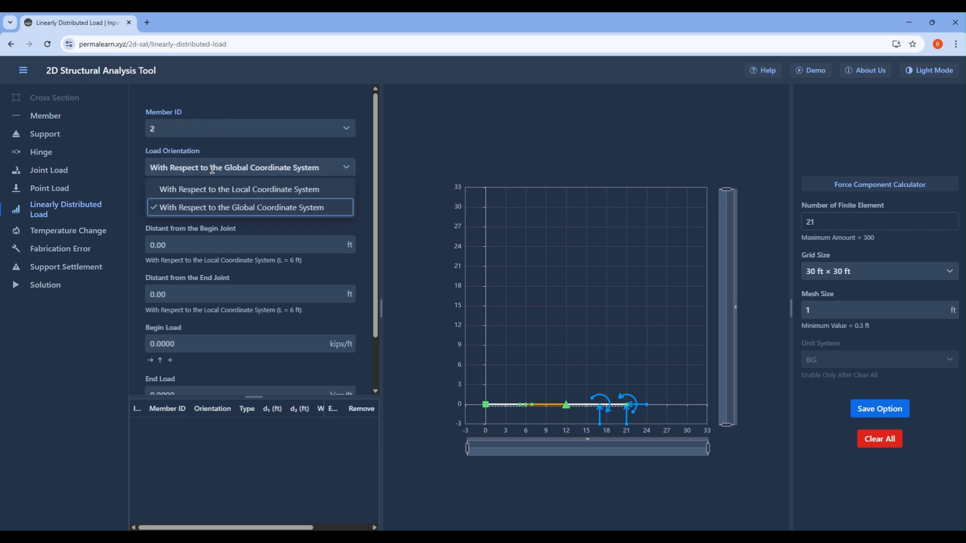
pyautogui.click(275, 210)
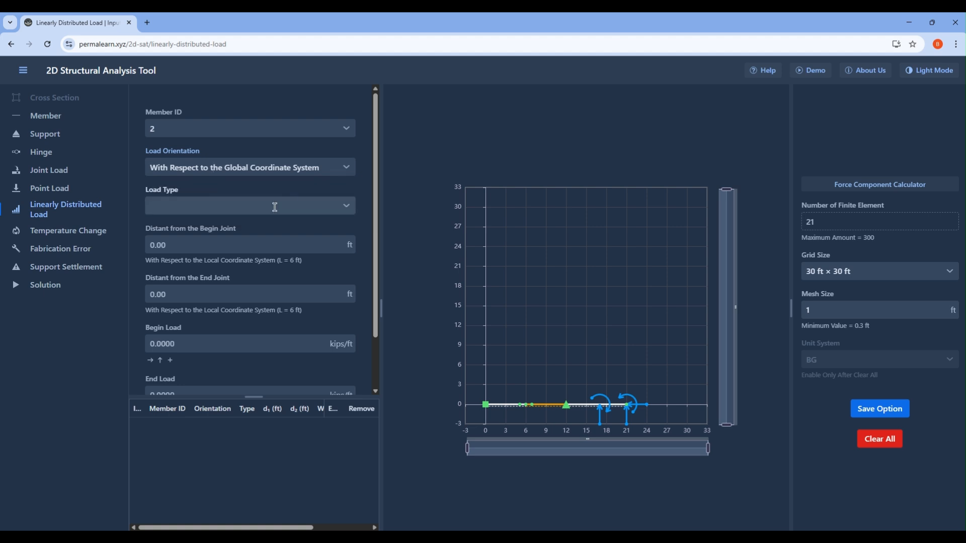
pyautogui.click(275, 207)
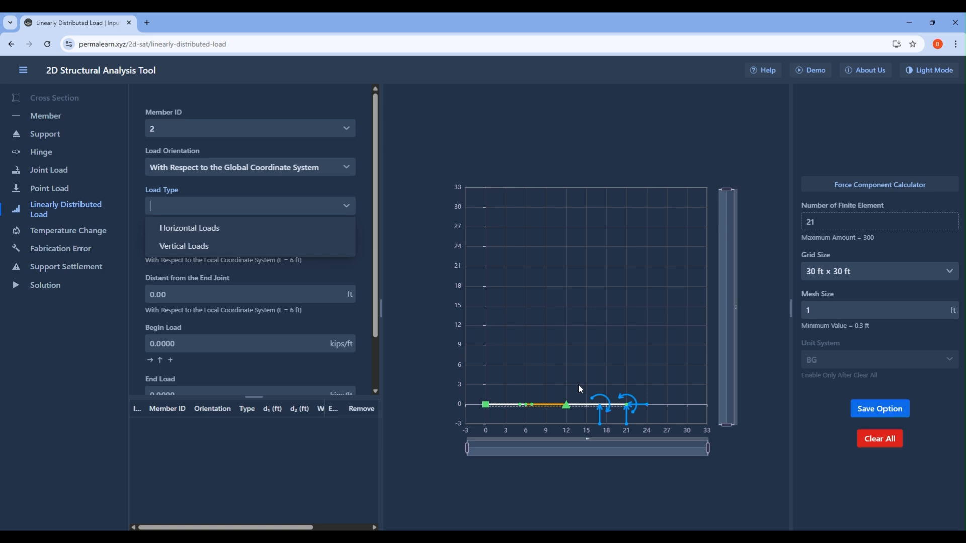
pyautogui.click(235, 246)
pyautogui.scroll(-1, 236, 244)
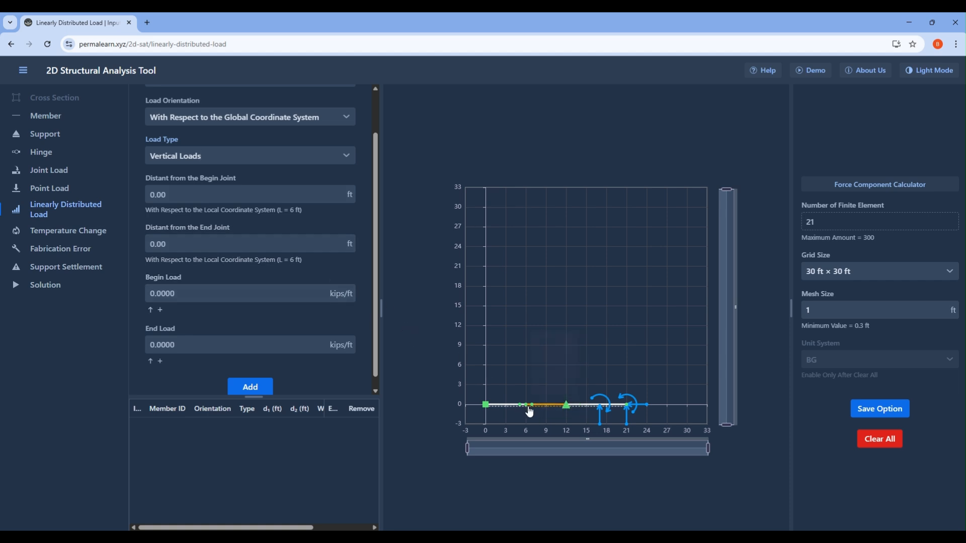
# Step: Add the distributed load on member 2 starting 1 ft from the begin joint, with begin and end loads of -9 kips/ft
pyautogui.moveTo(526, 409)
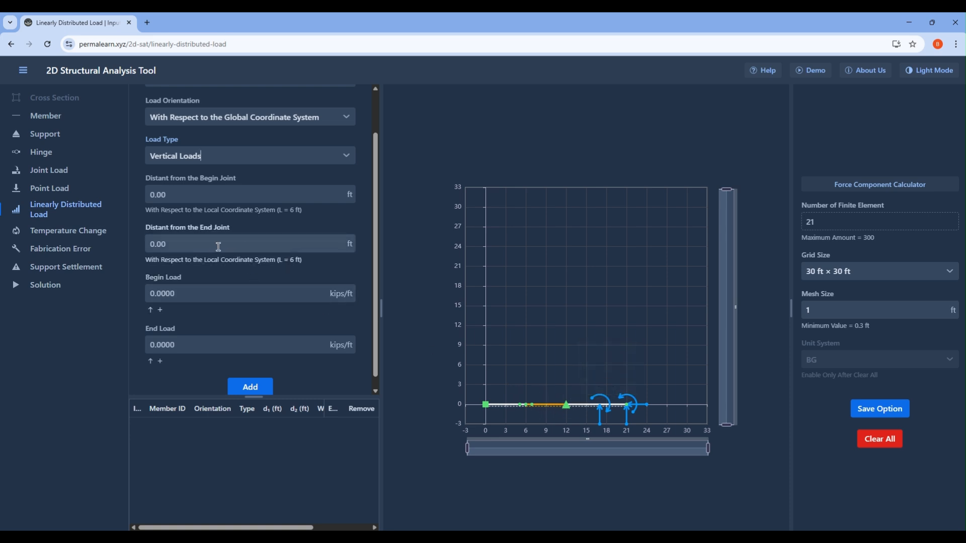
pyautogui.moveTo(568, 414)
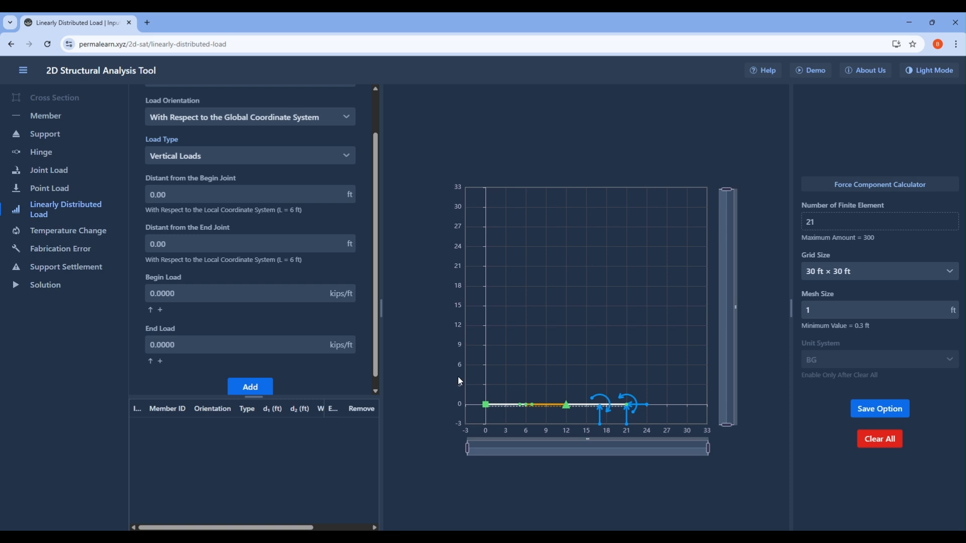
pyautogui.click(224, 192)
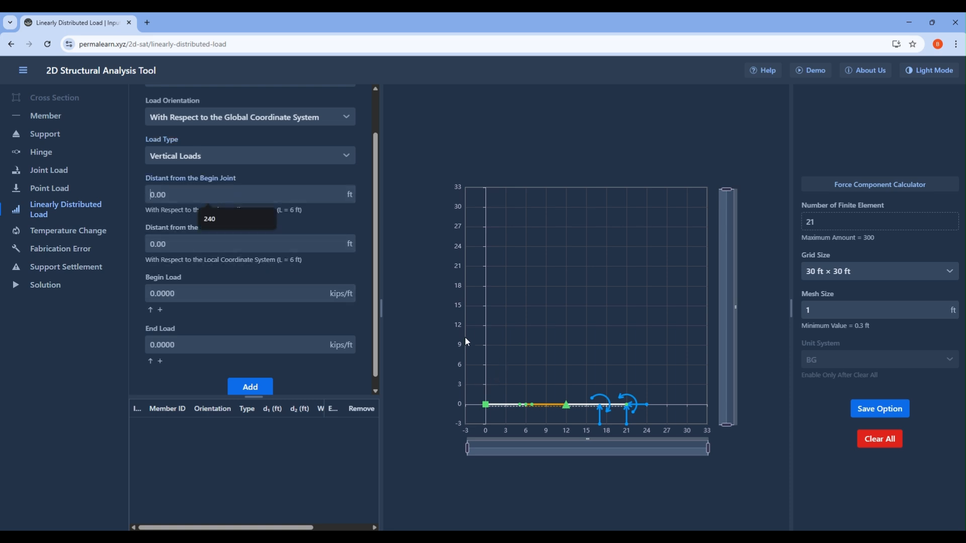
pyautogui.write('1')
pyautogui.scroll(-1, 212, 282)
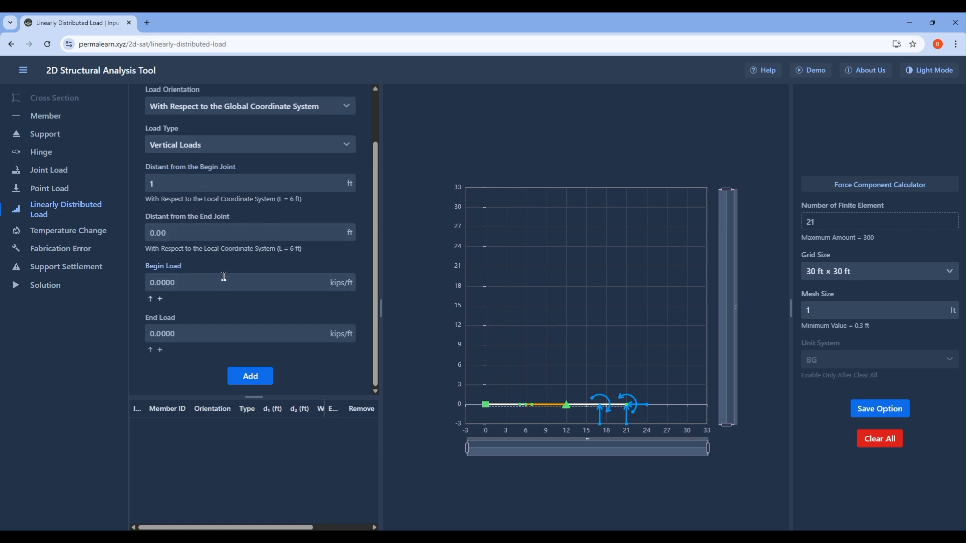
pyautogui.write('-9')
pyautogui.click(223, 335)
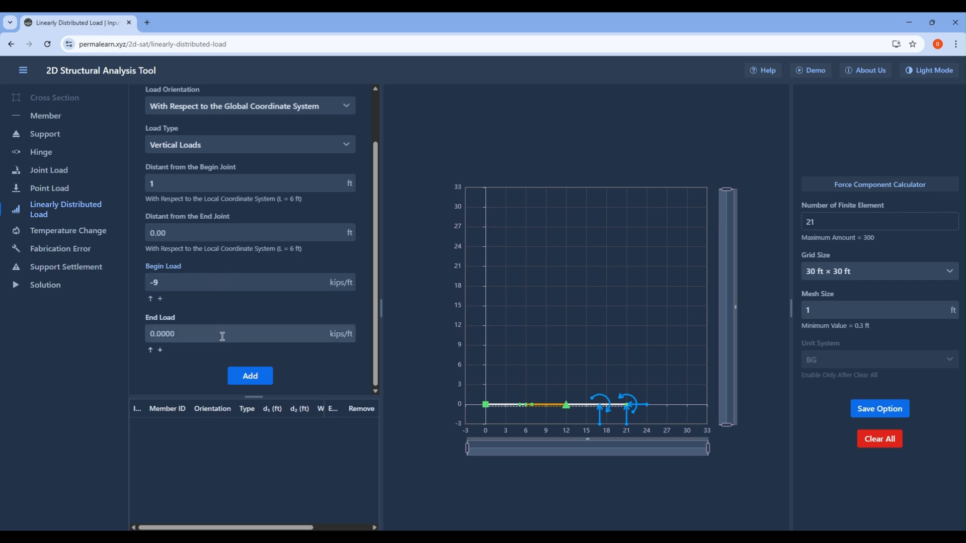
pyautogui.write('-9')
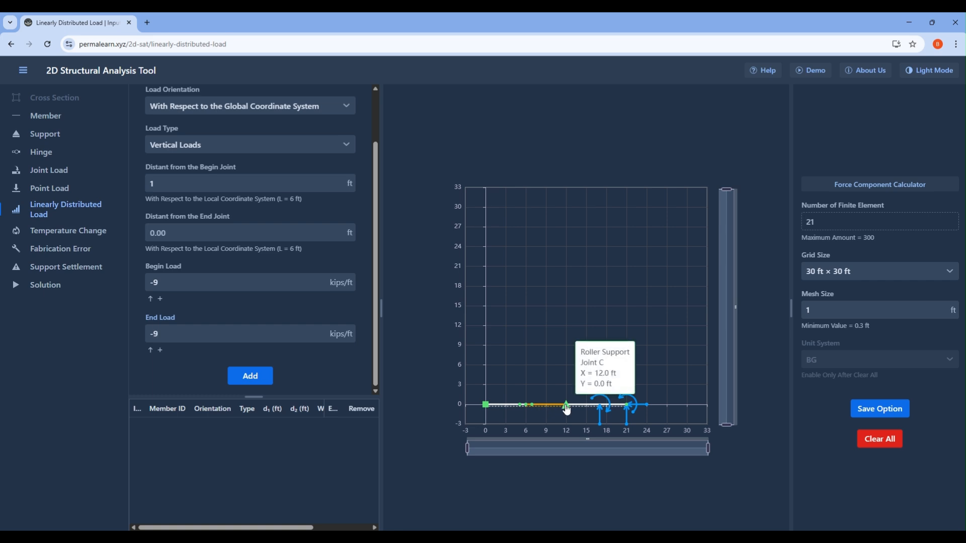
pyautogui.click(264, 379)
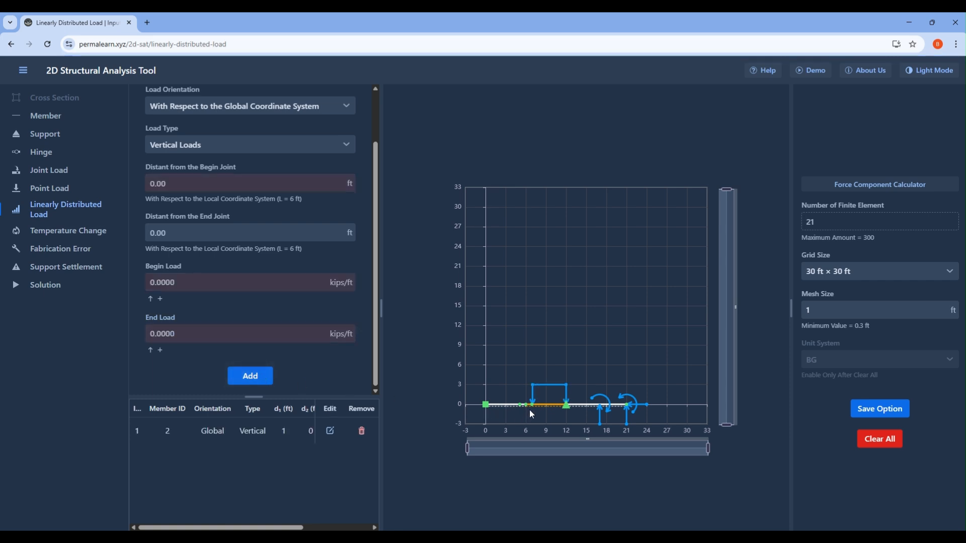
# Step: Edit the distributed load on member 2 so its begin load is 0 kips/ft
pyautogui.moveTo(534, 390)
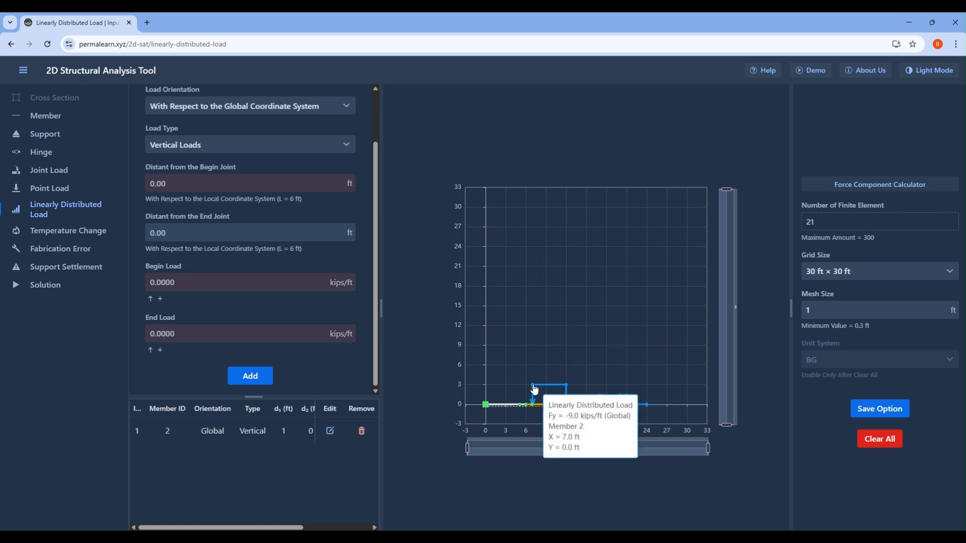
pyautogui.moveTo(569, 391)
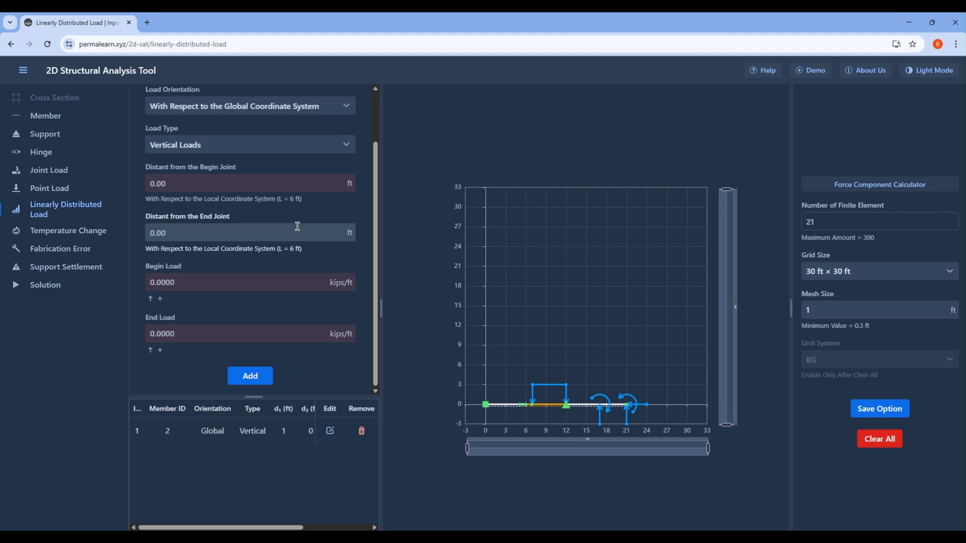
pyautogui.click(330, 431)
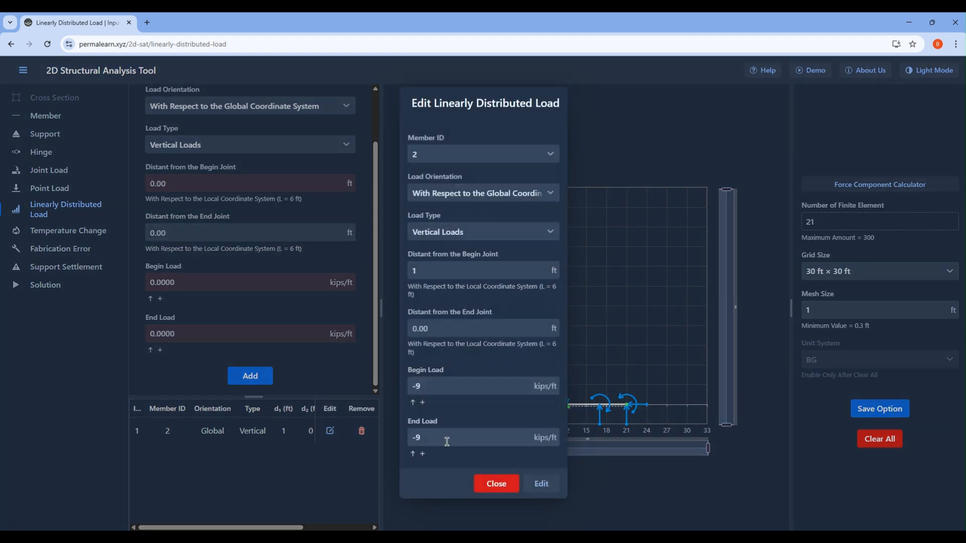
pyautogui.moveTo(446, 437); pyautogui.dragTo(403, 439)
pyautogui.moveTo(429, 386); pyautogui.dragTo(403, 388)
pyautogui.write('0')
pyautogui.moveTo(445, 437); pyautogui.dragTo(389, 436)
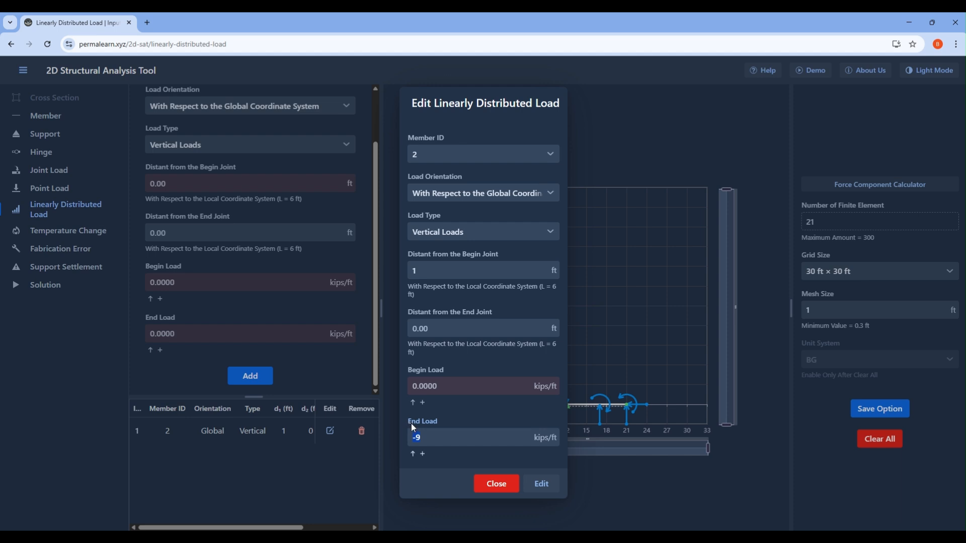
pyautogui.click(543, 484)
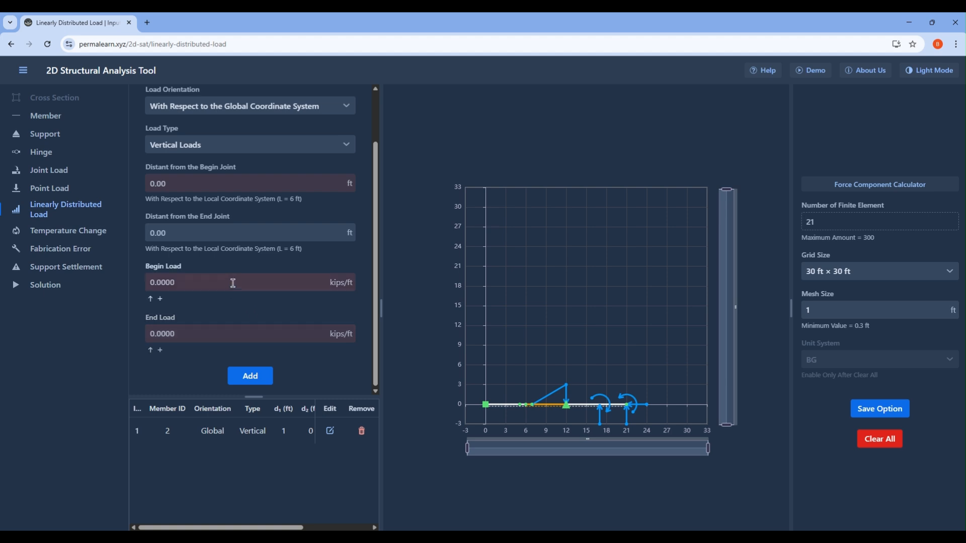
# Step: Edit the distributed load on member 2 so its begin load is -6 kips/ft
pyautogui.click(329, 430)
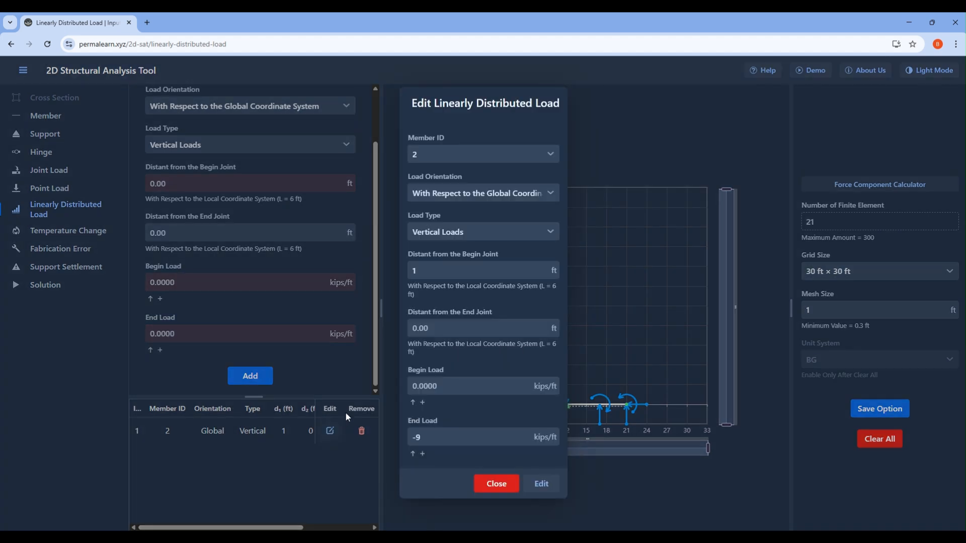
pyautogui.click(439, 387)
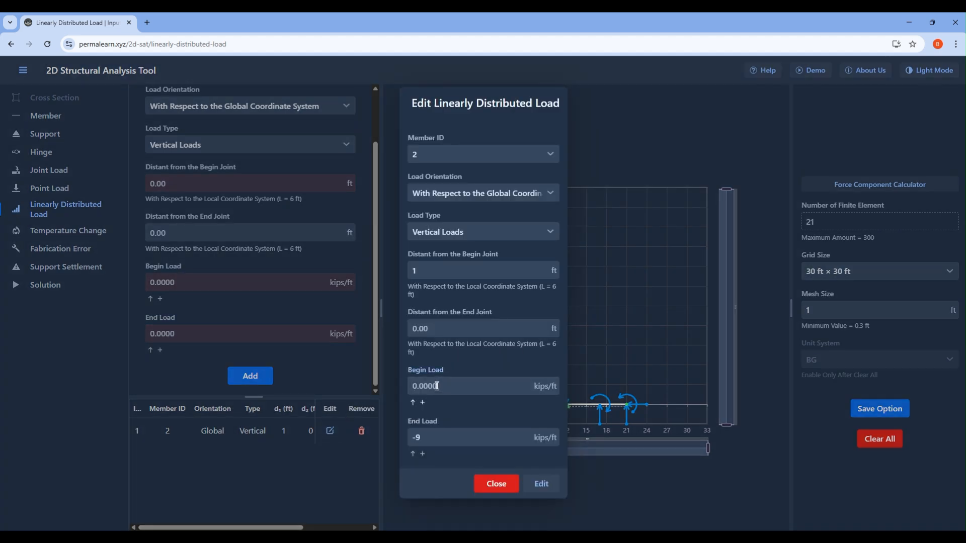
pyautogui.hotkey('ctrl', 'a')
pyautogui.write('-6')
pyautogui.click(541, 484)
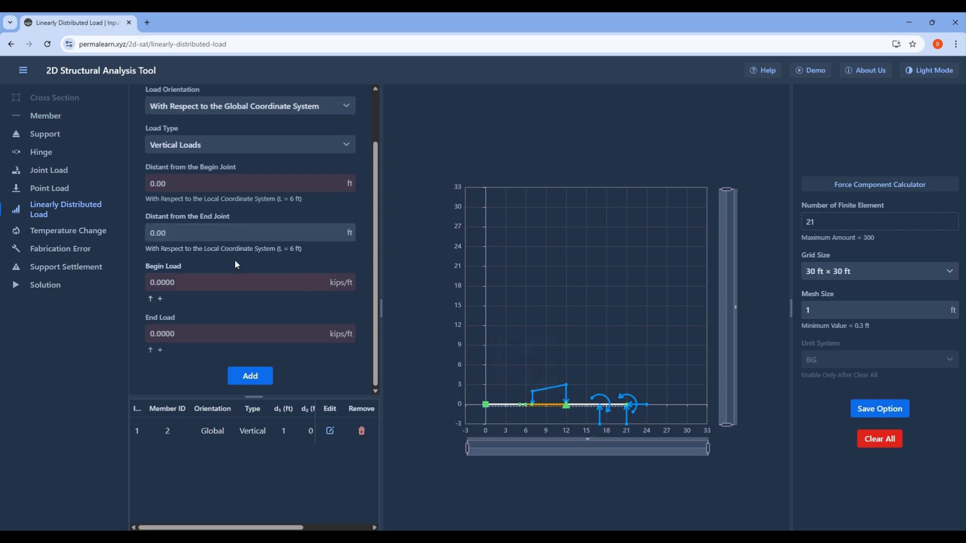
pyautogui.scroll(1, 226, 261)
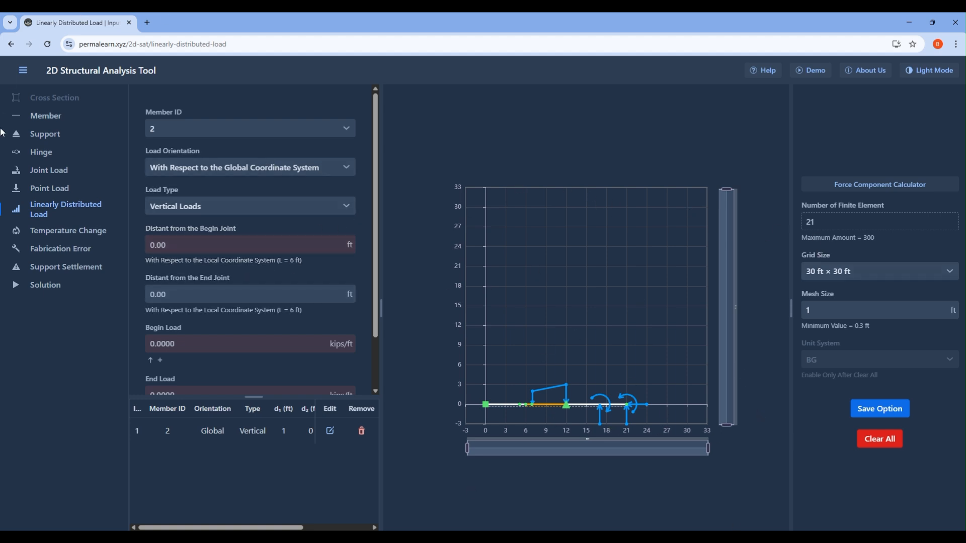
# Step: Clear all data from the current model and find the Example 3.9 beam problem in Project.pdf
pyautogui.click(879, 439)
pyautogui.click(566, 319)
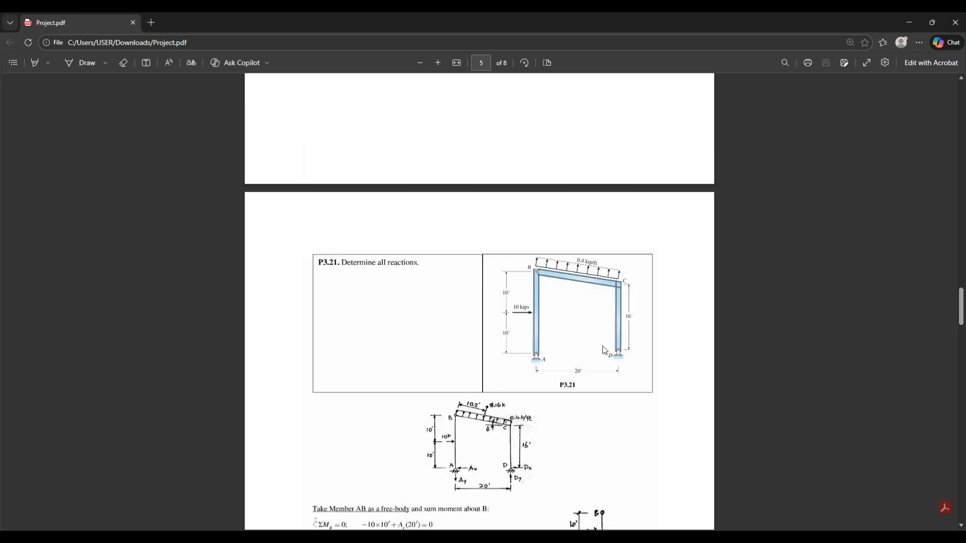
pyautogui.scroll(-5, 479, 301)
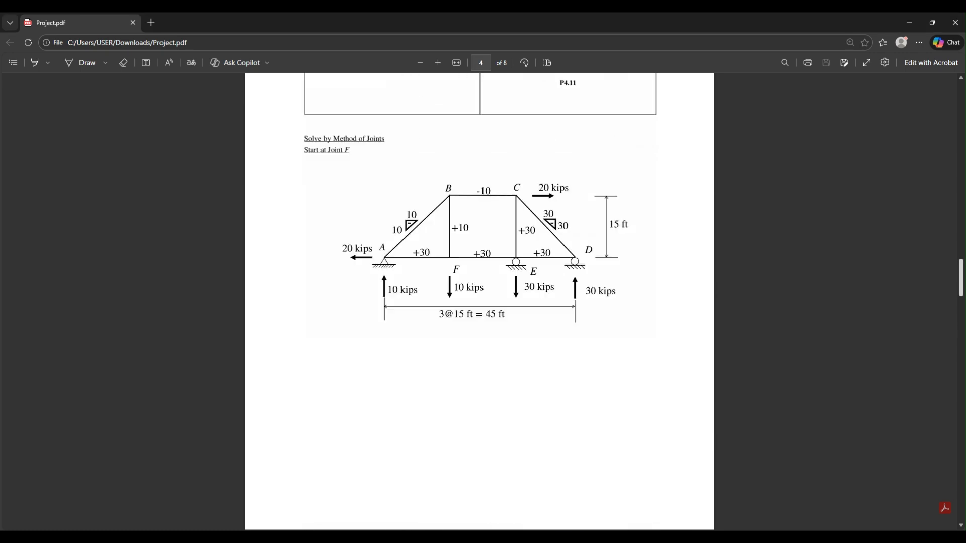
pyautogui.scroll(10, 480, 302)
pyautogui.scroll(10, 507, 204)
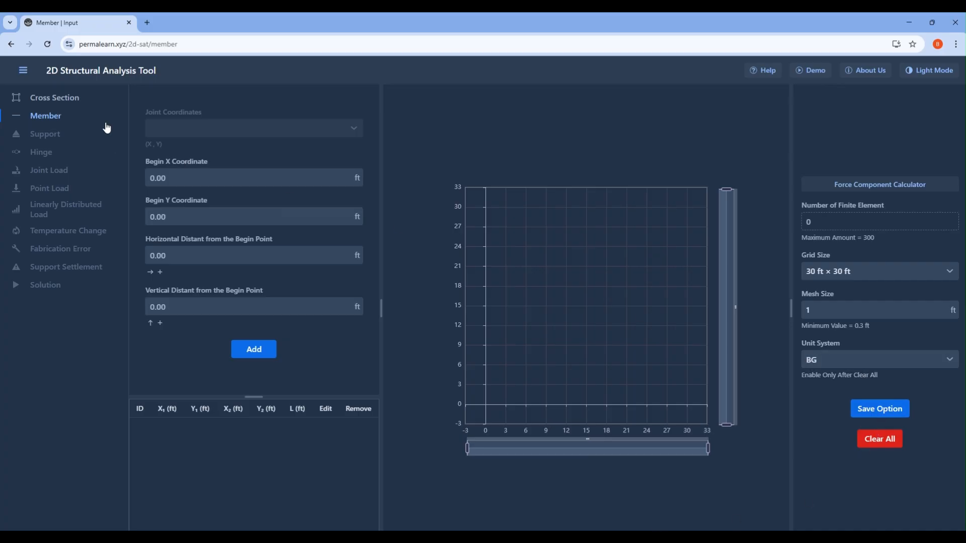
# Step: Back in the 2D Structural Analysis Tool, add a horizontal member 10 ft long starting at the origin
pyautogui.click(68, 100)
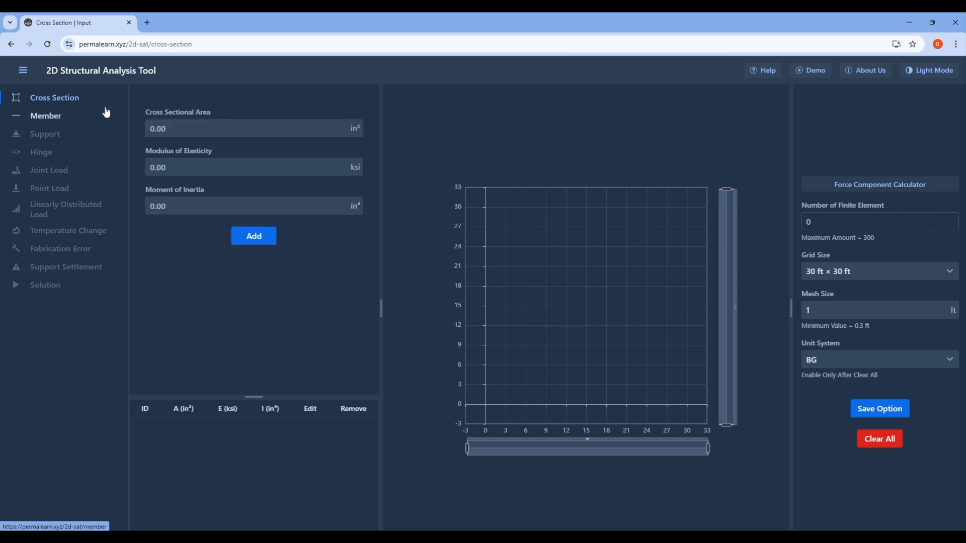
pyautogui.click(57, 116)
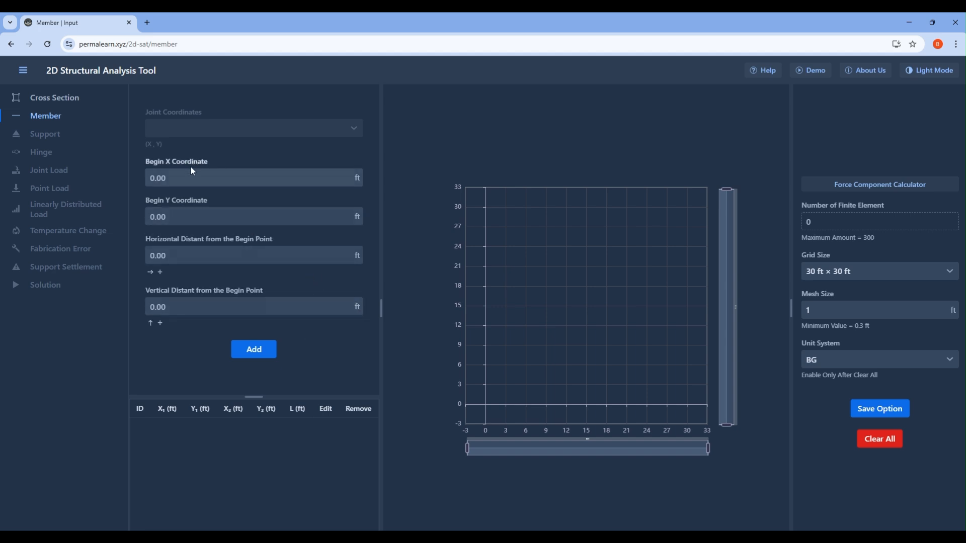
pyautogui.click(251, 257)
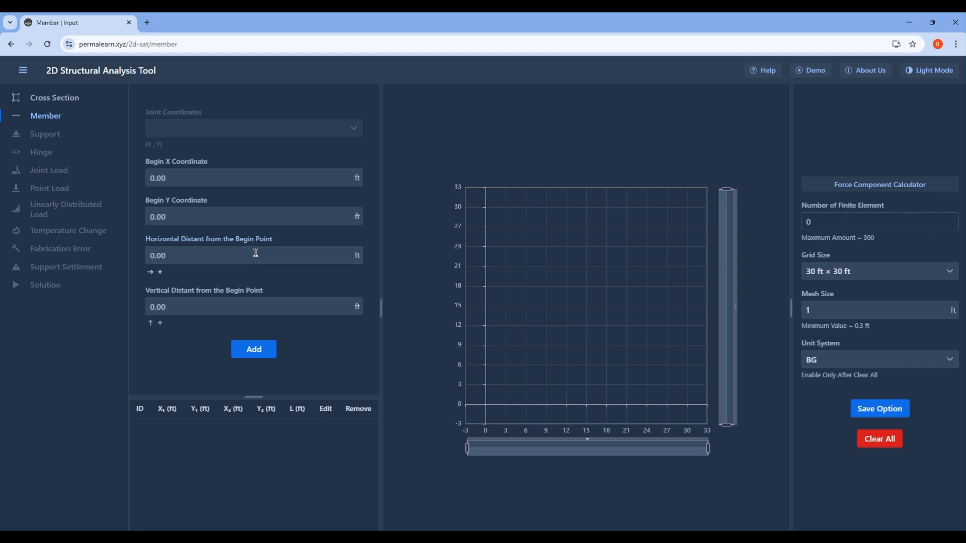
pyautogui.write('10')
pyautogui.click(255, 353)
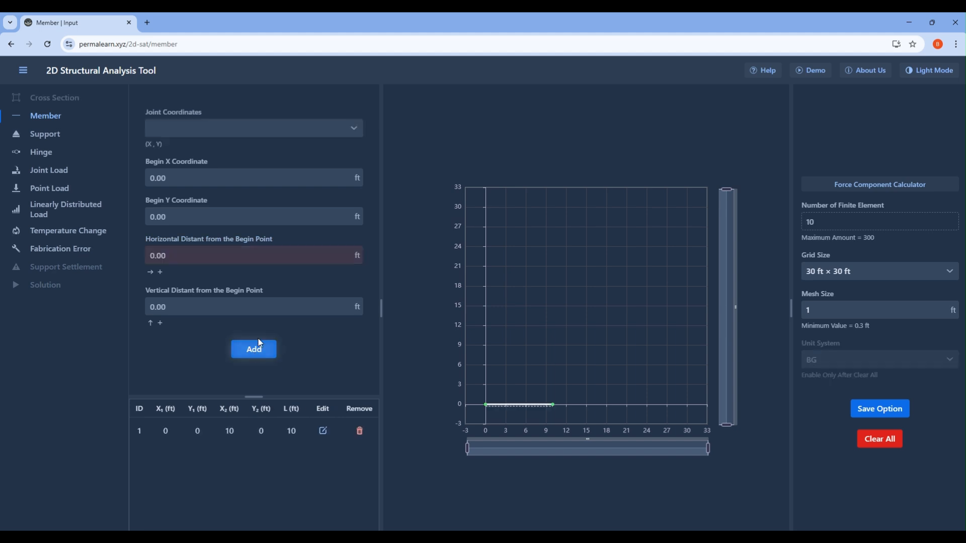
# Step: Add a second horizontal member 5 ft long starting at joint B (10, 0)
pyautogui.click(221, 127)
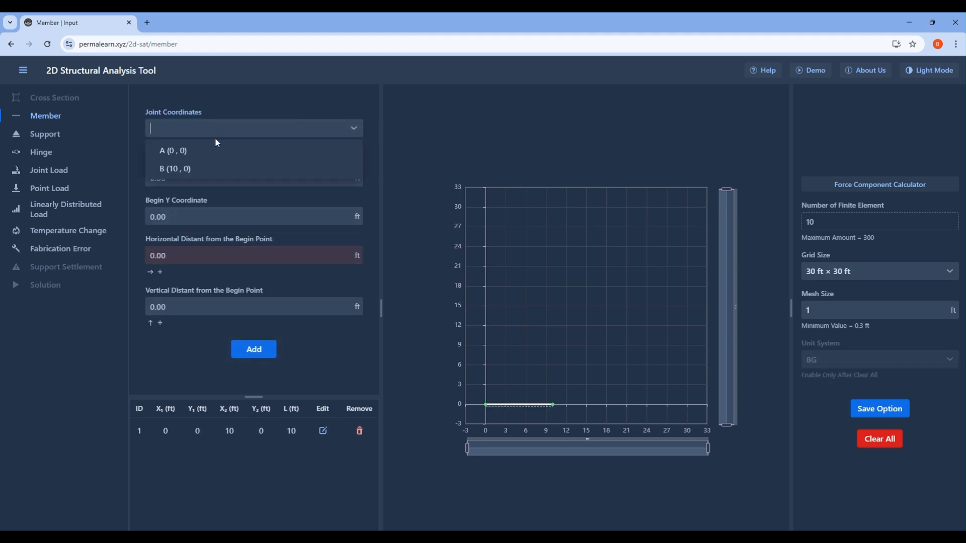
pyautogui.click(203, 170)
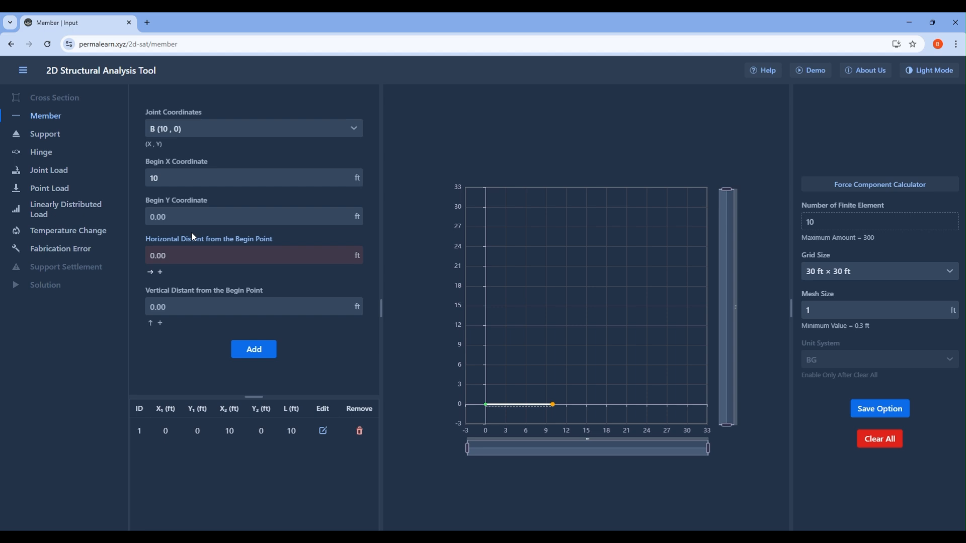
pyautogui.write('5')
pyautogui.click(271, 352)
# Step: Add a third horizontal member 5 ft long starting at joint C (15, 0)
pyautogui.click(261, 129)
pyautogui.click(265, 189)
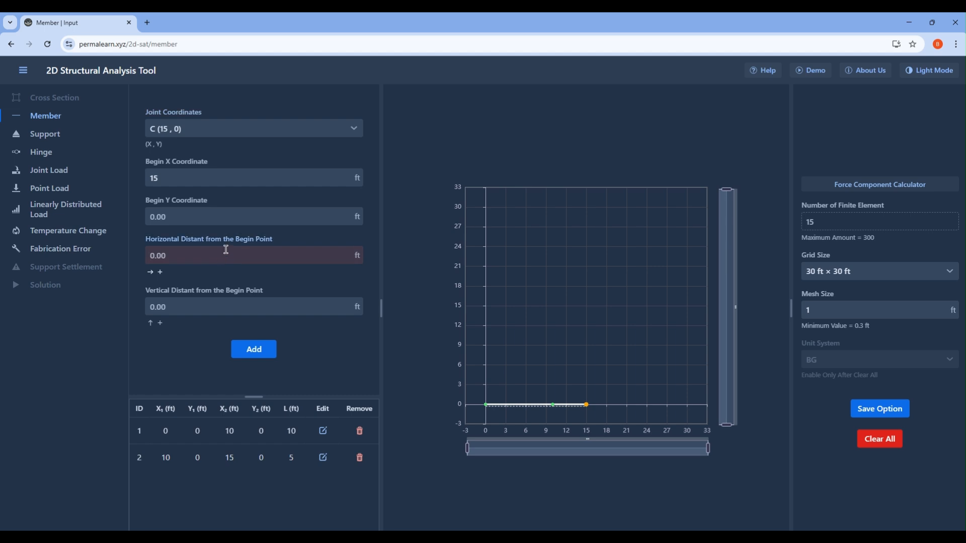
pyautogui.click(226, 250)
pyautogui.write('5')
pyautogui.click(253, 349)
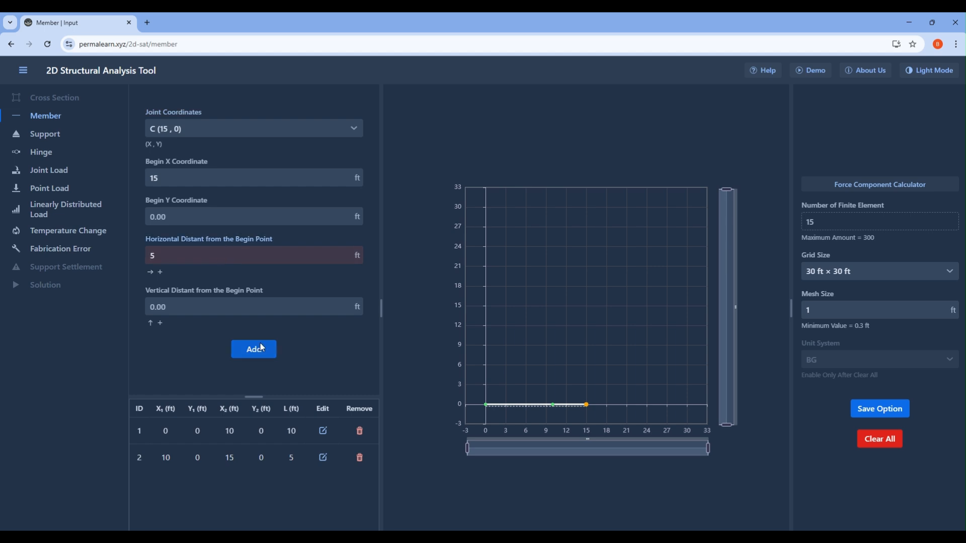
# Step: Add a fourth horizontal member 5 ft long from joint D (20, 0), and select joint E (25, 0) as the begin point
pyautogui.click(243, 123)
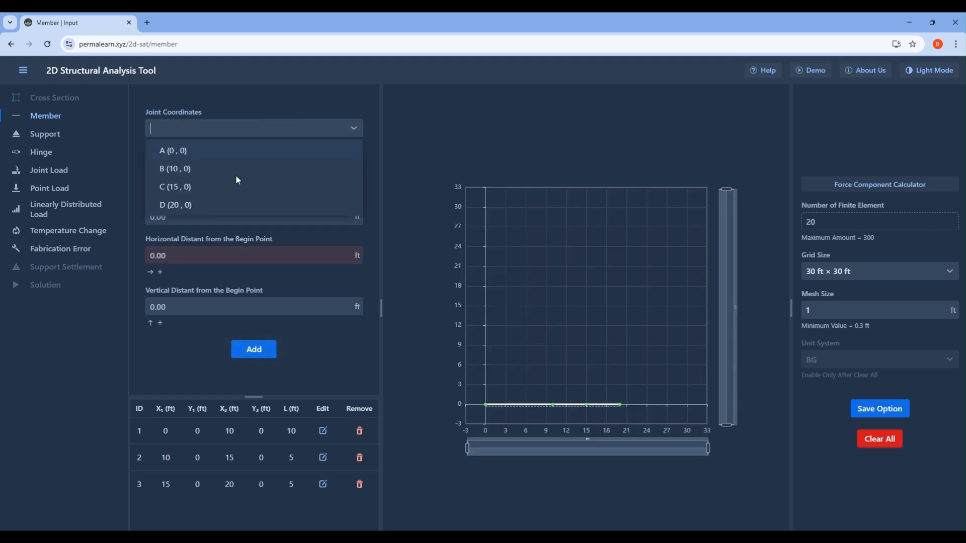
pyautogui.click(218, 205)
pyautogui.click(220, 252)
pyautogui.write('5')
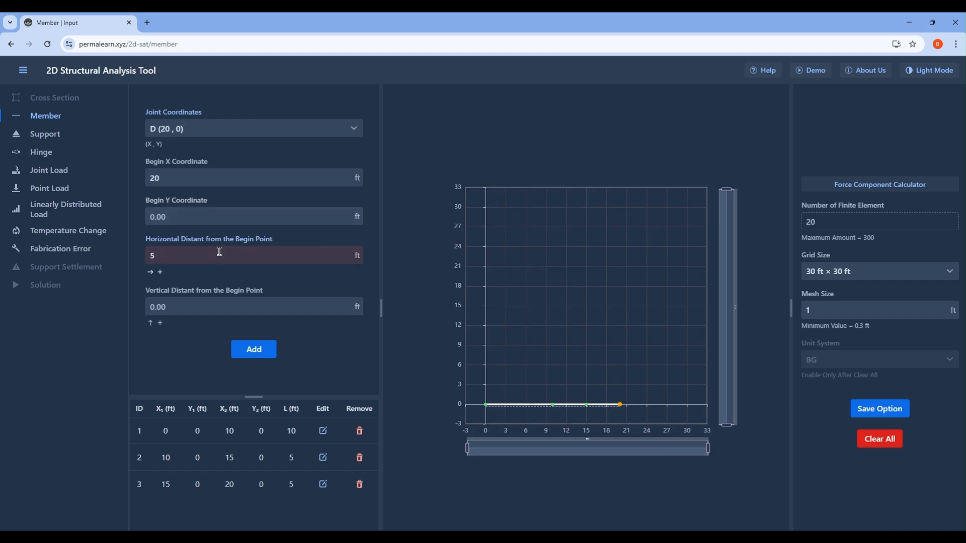
pyautogui.click(266, 349)
pyautogui.click(258, 123)
pyautogui.click(224, 218)
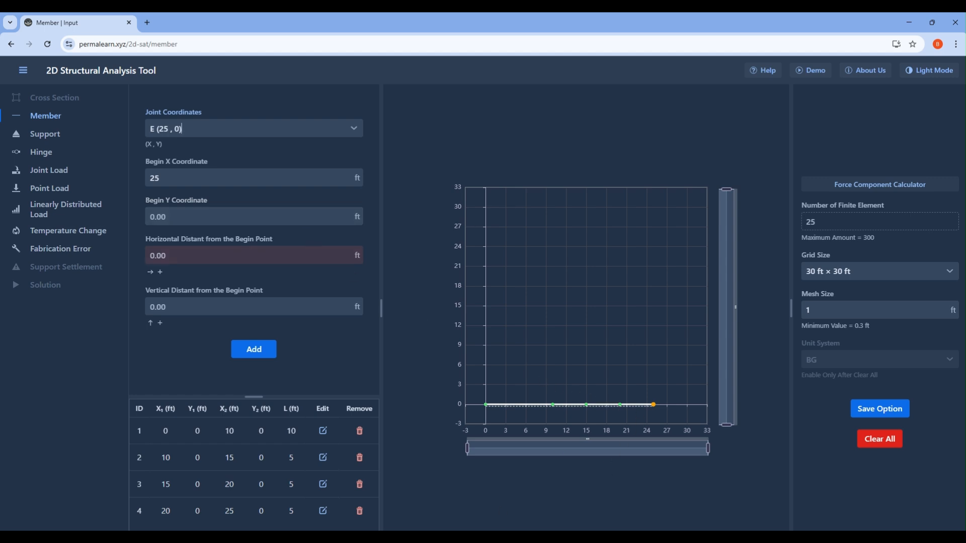
# Step: Consult the beam figure in Project.pdf and add a roller support with 0 degree incline at joint A (0, 0)
pyautogui.click(576, 539)
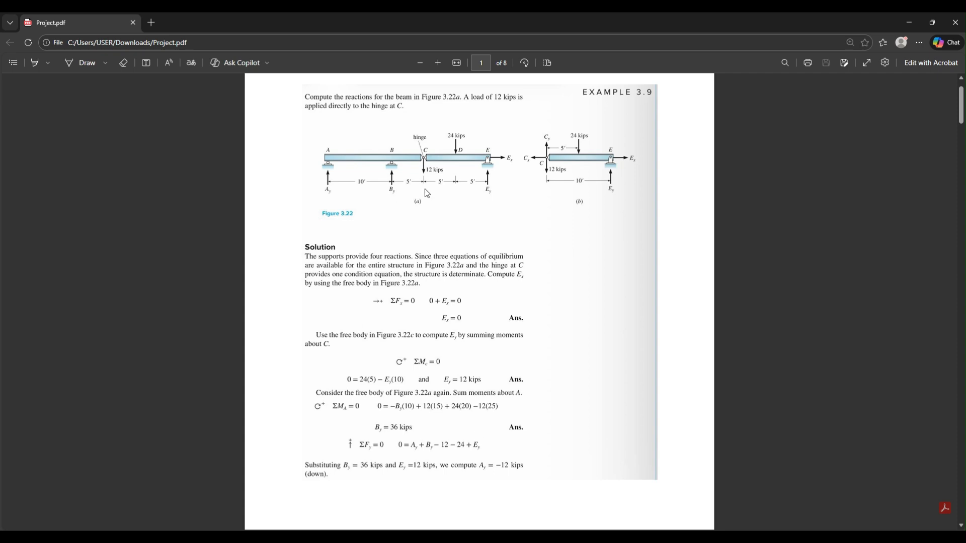
pyautogui.click(604, 538)
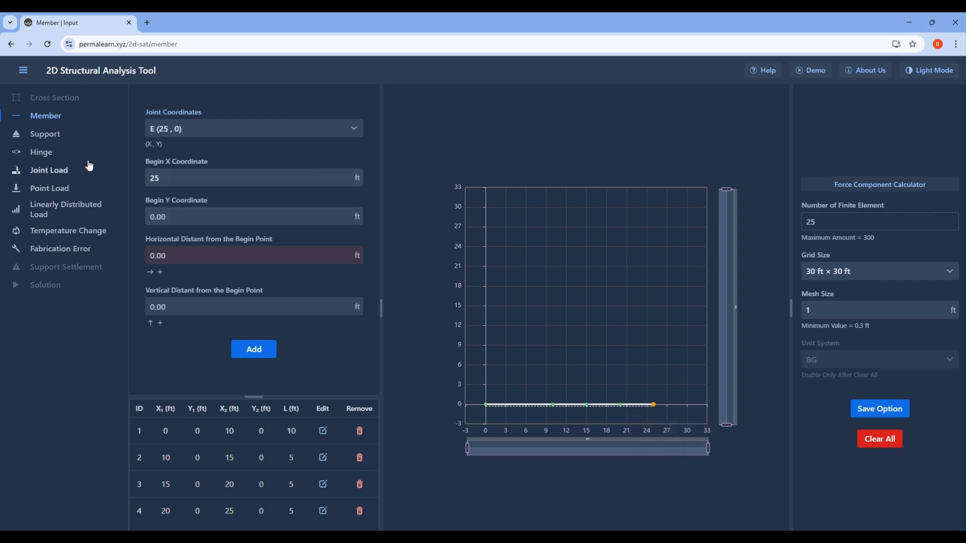
pyautogui.click(91, 138)
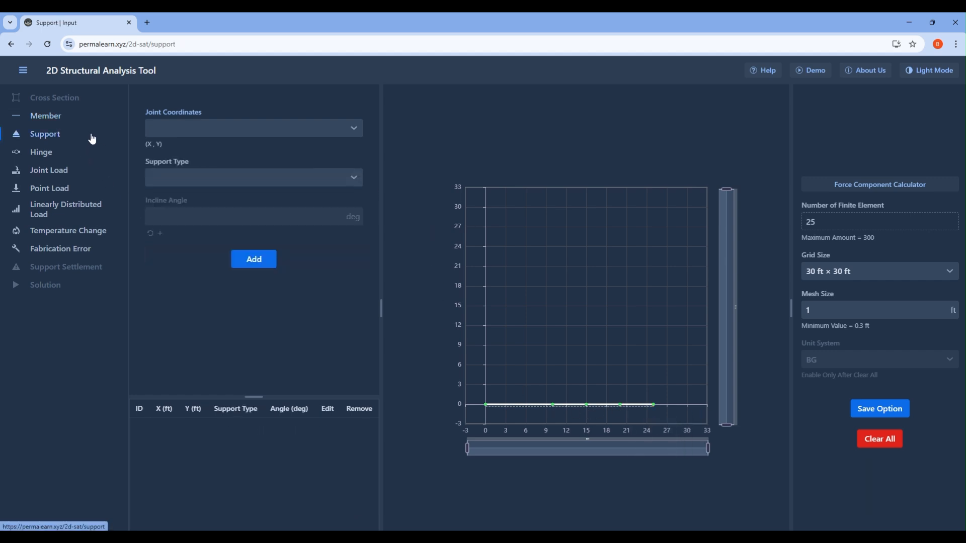
pyautogui.click(227, 128)
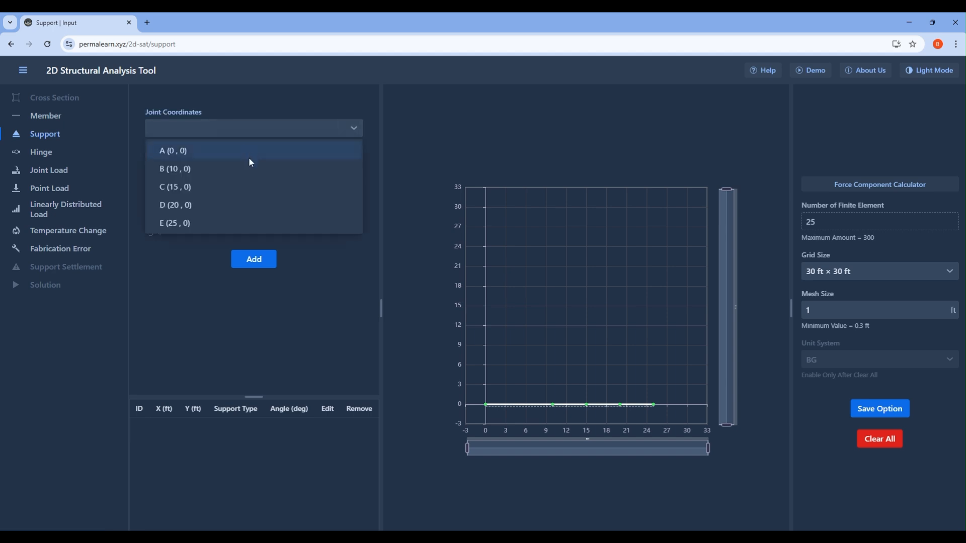
pyautogui.click(248, 156)
pyautogui.click(251, 181)
pyautogui.click(226, 236)
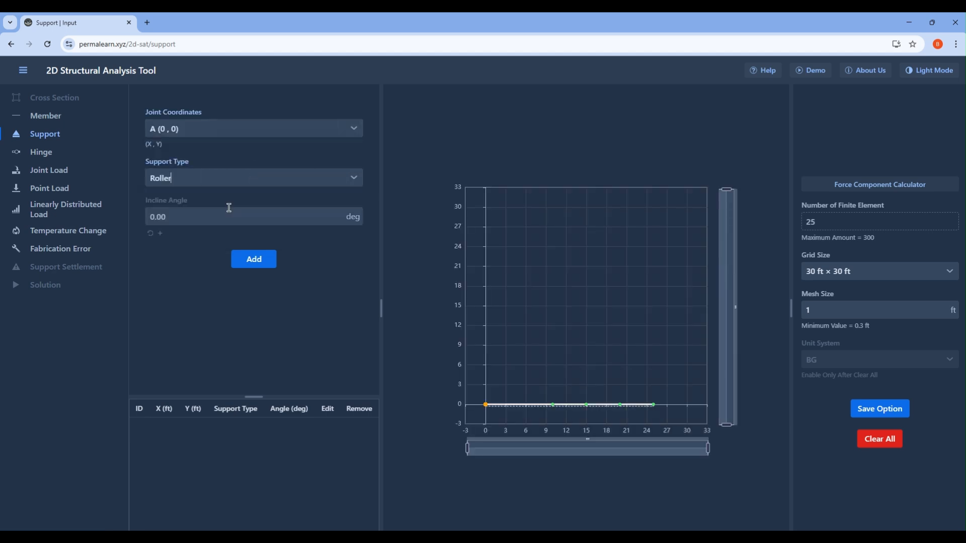
pyautogui.click(266, 259)
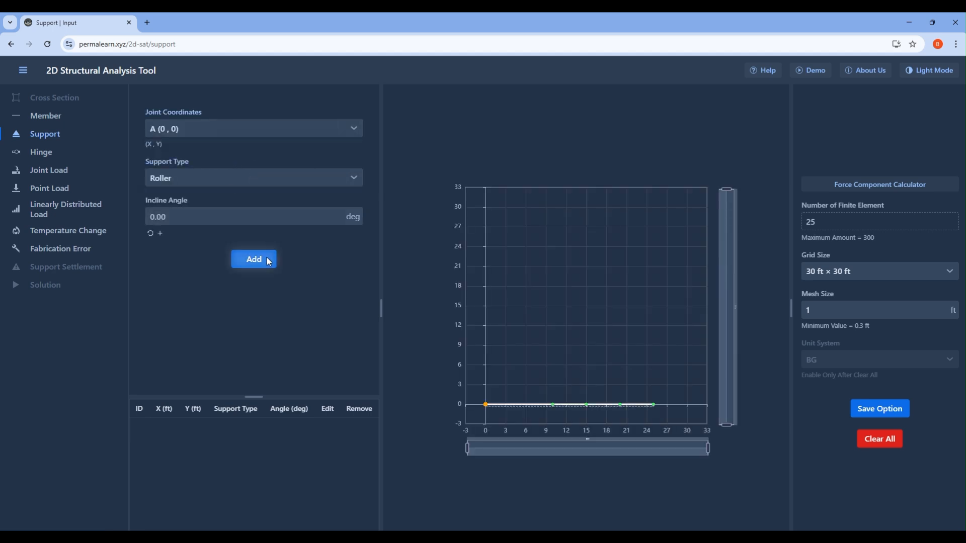
# Step: Add a roller support at joint B (10, 0)
pyautogui.click(278, 129)
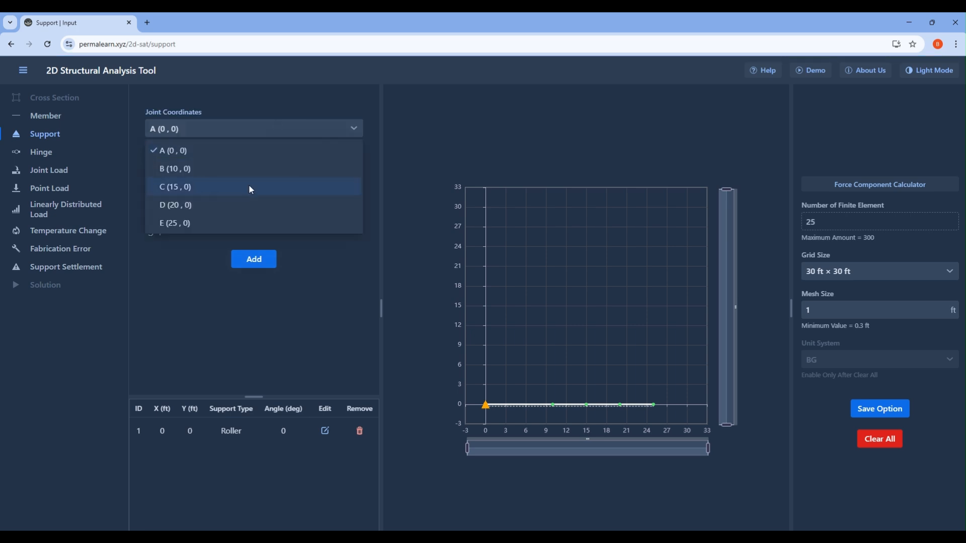
pyautogui.click(249, 186)
pyautogui.click(252, 133)
pyautogui.click(237, 169)
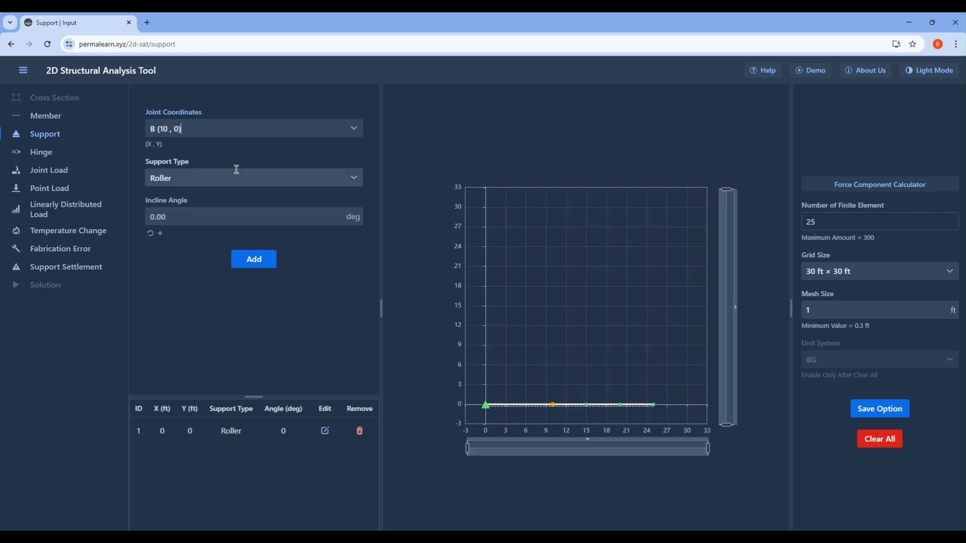
pyautogui.click(255, 262)
# Step: Add a pinned support at joint E (25, 0)
pyautogui.click(294, 129)
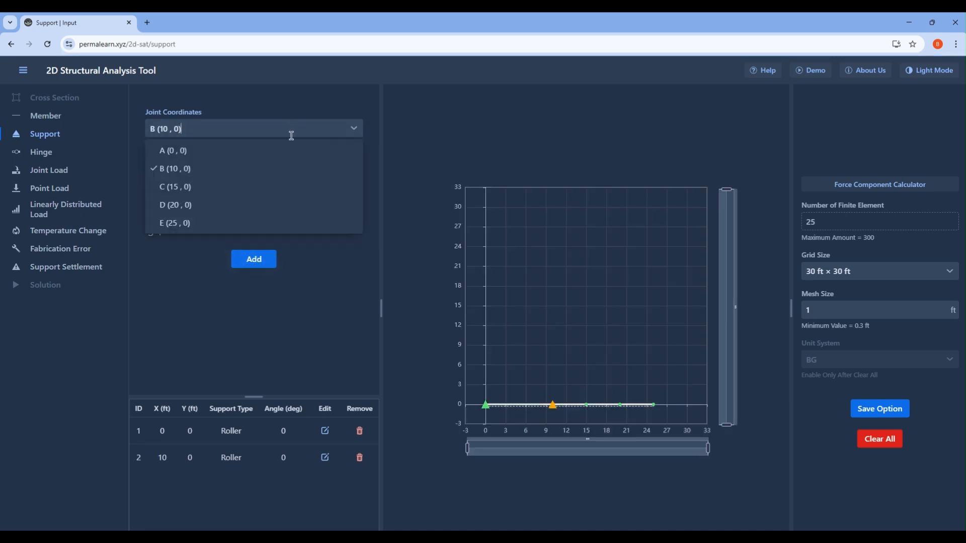
pyautogui.click(261, 224)
pyautogui.click(272, 181)
pyautogui.click(267, 219)
pyautogui.click(272, 263)
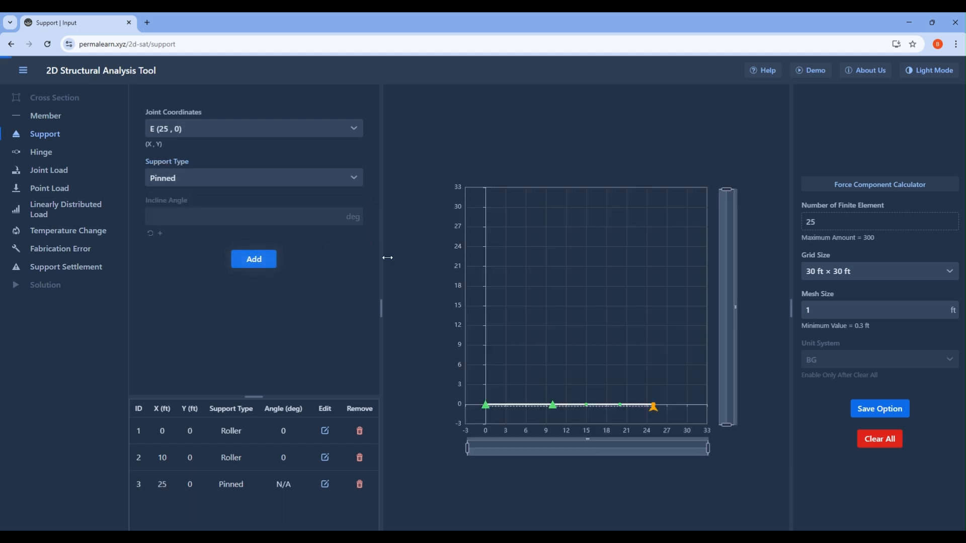
# Step: Check the hinge location in Project.pdf and add a hinge at joint C (15, 0) between members 2 and 3
pyautogui.click(592, 536)
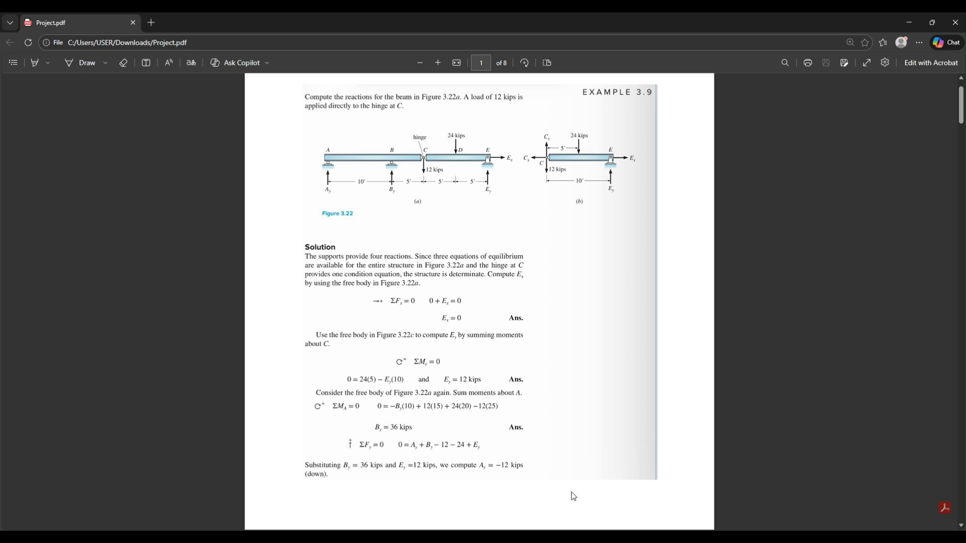
pyautogui.hotkey('alt', 'Tab')
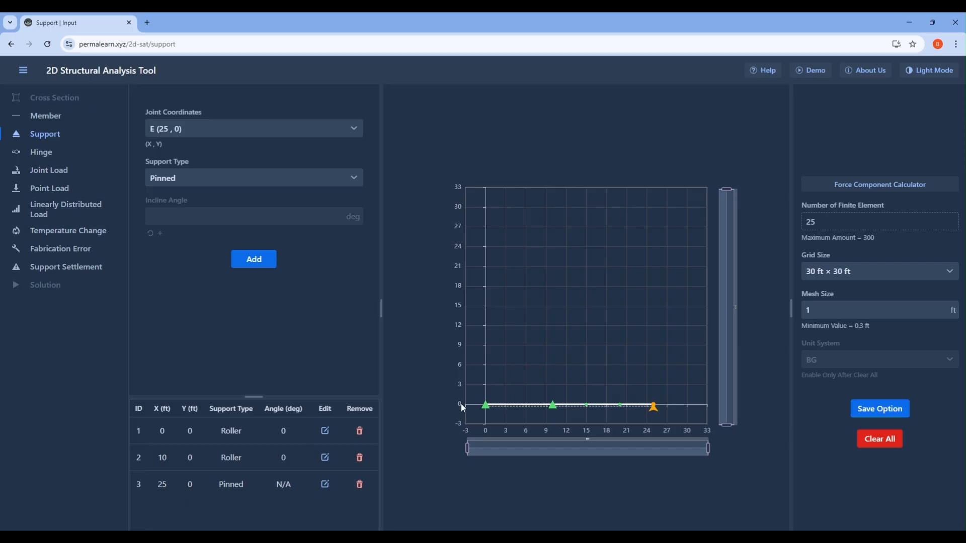
pyautogui.click(41, 152)
pyautogui.click(194, 130)
pyautogui.click(180, 187)
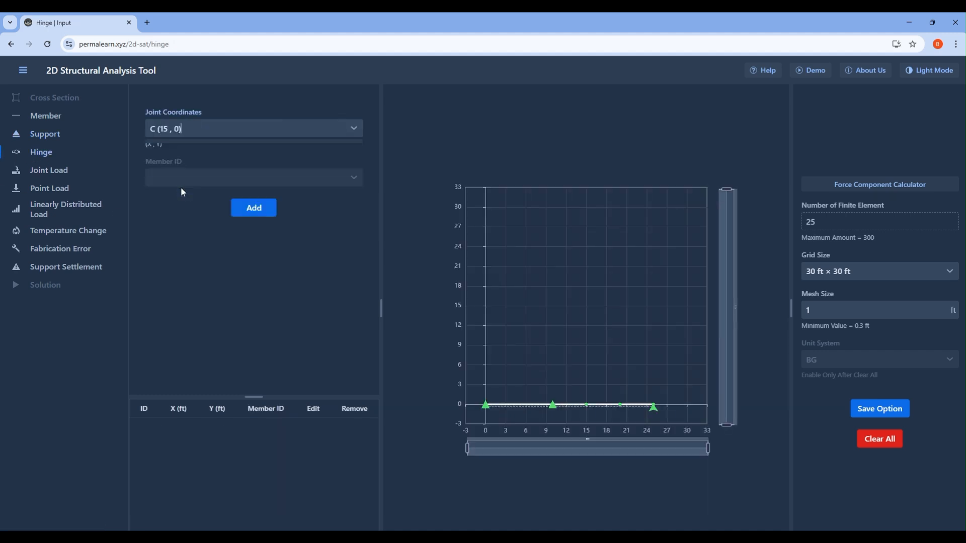
pyautogui.click(249, 214)
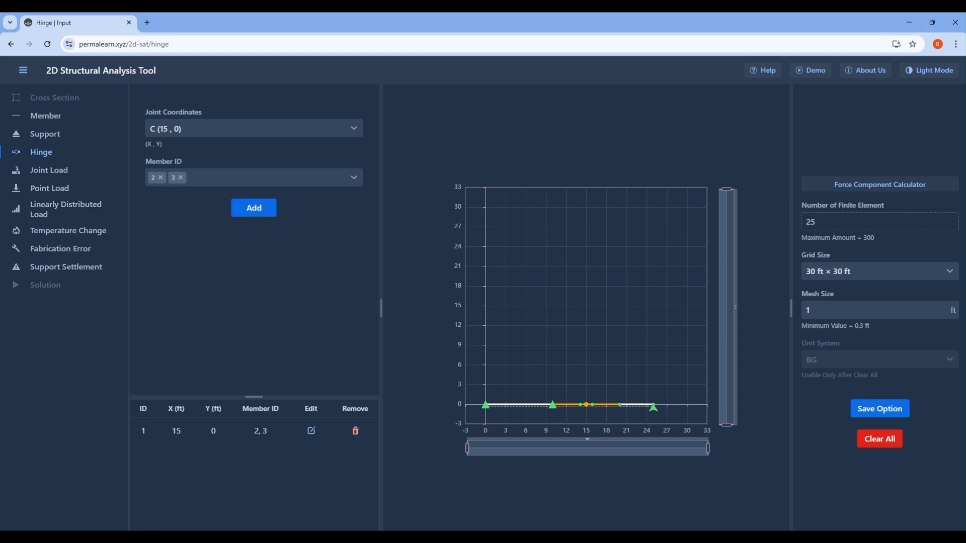
# Step: Check the load at the hinge in Project.pdf and add a vertical joint load of -12 kips at joint C (15, 0)
pyautogui.hotkey('alt', 'Tab')
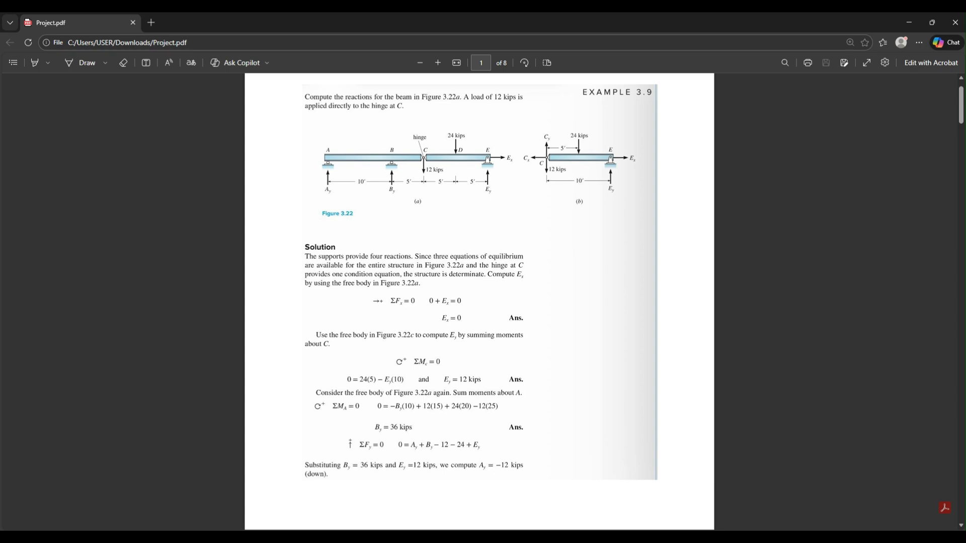
pyautogui.click(574, 537)
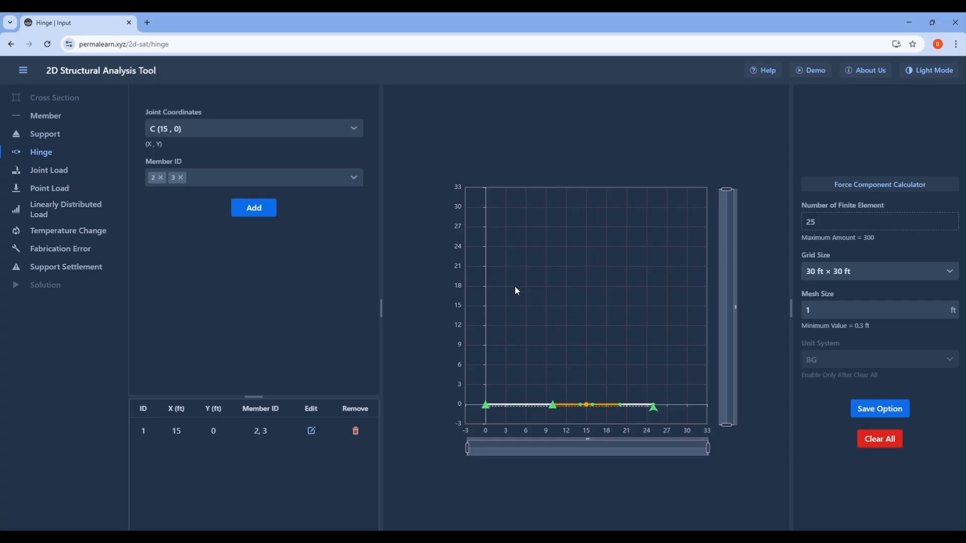
pyautogui.click(51, 171)
pyautogui.click(227, 128)
pyautogui.click(213, 186)
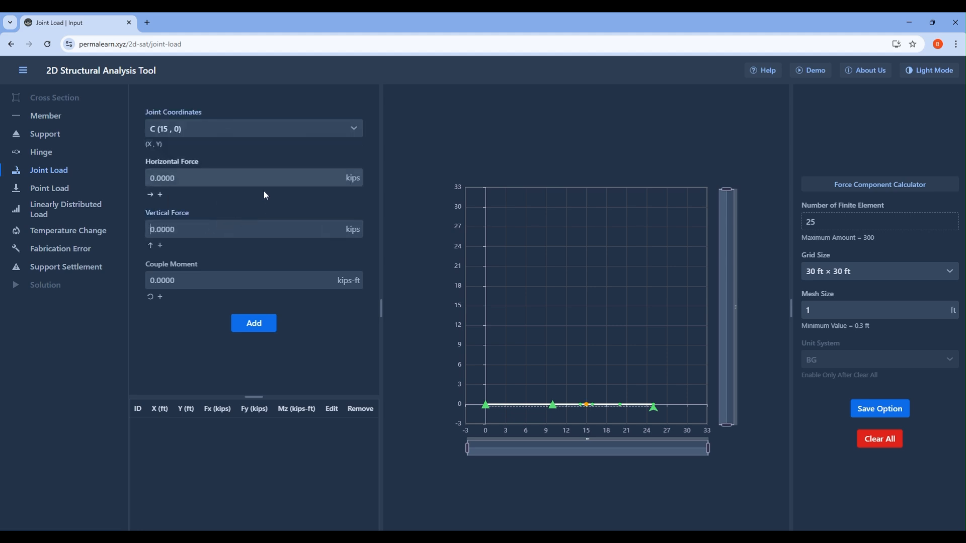
pyautogui.write('-12')
pyautogui.click(245, 323)
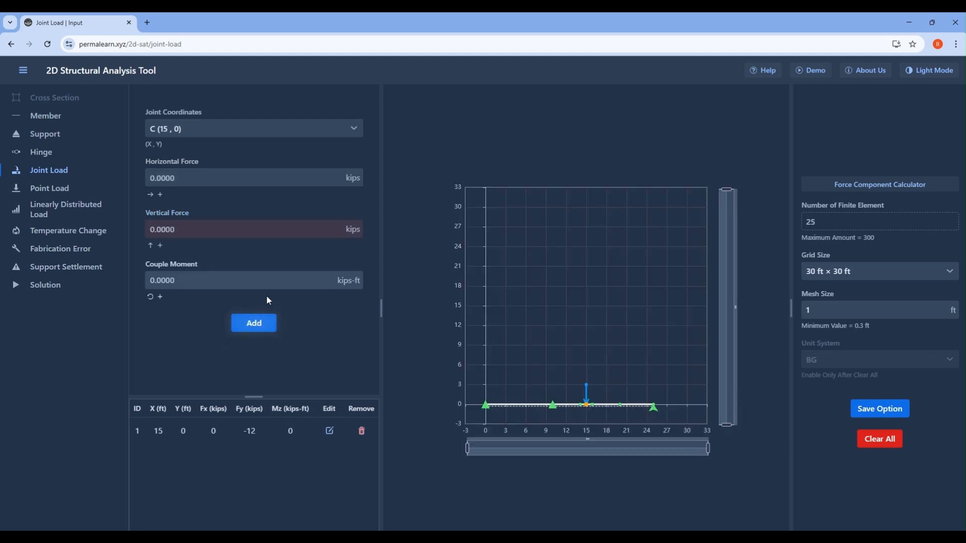
# Step: Add a vertical joint load of -24 kips at joint D (20, 0)
pyautogui.click(182, 129)
pyautogui.click(185, 203)
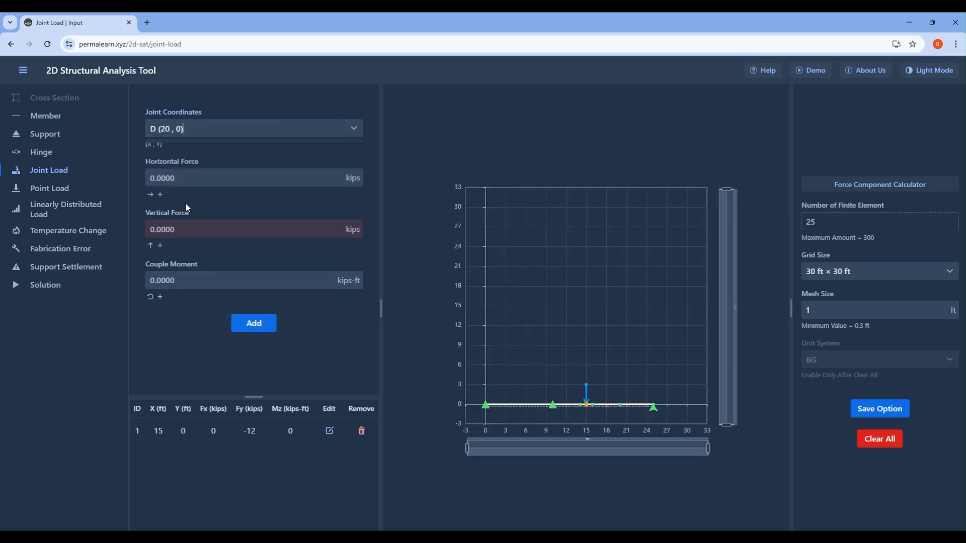
pyautogui.click(210, 231)
pyautogui.write('-1')
pyautogui.press('BackSpace')
pyautogui.write('24')
pyautogui.press('Return')
# Step: Open the solution and display the reaction forces with the members, hiding supports, loads and external effects
pyautogui.click(48, 285)
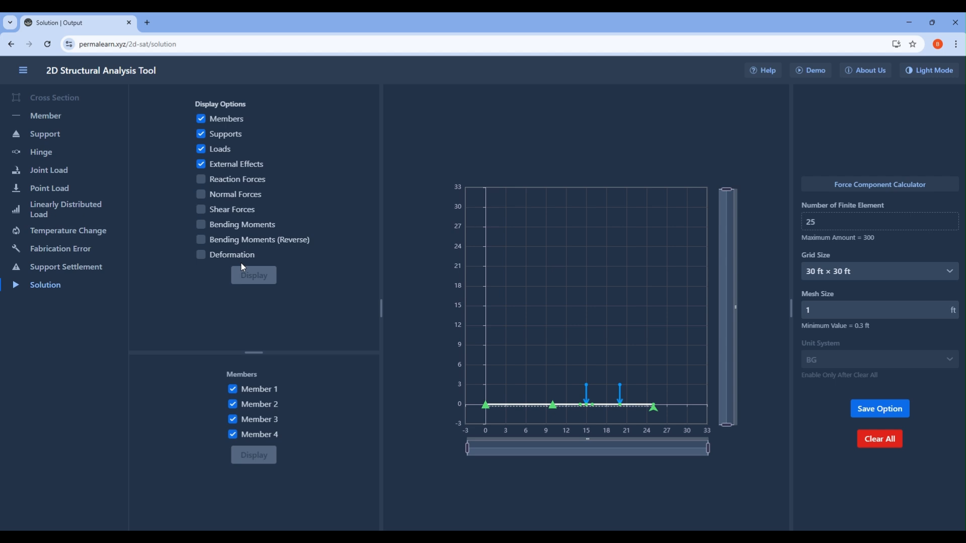
pyautogui.click(201, 179)
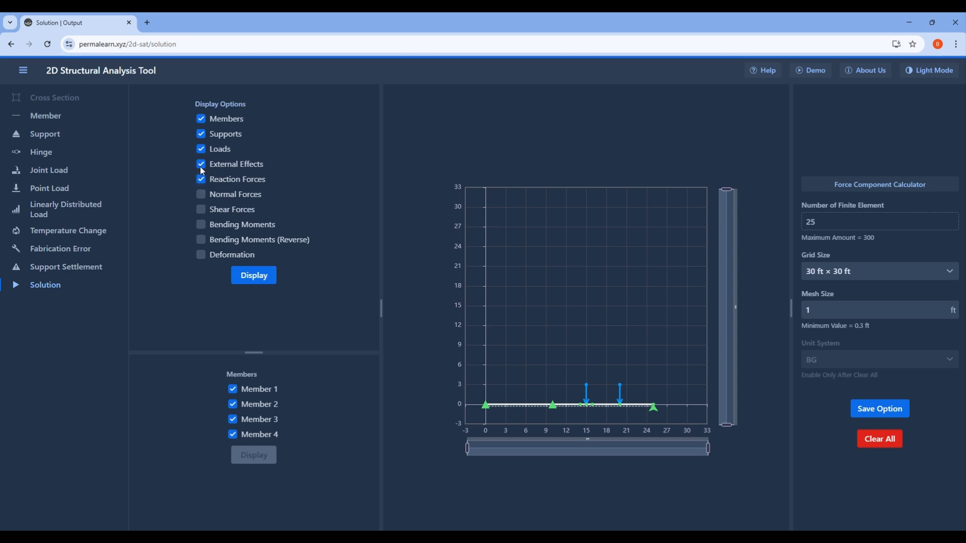
pyautogui.click(201, 149)
pyautogui.click(201, 133)
pyautogui.click(259, 276)
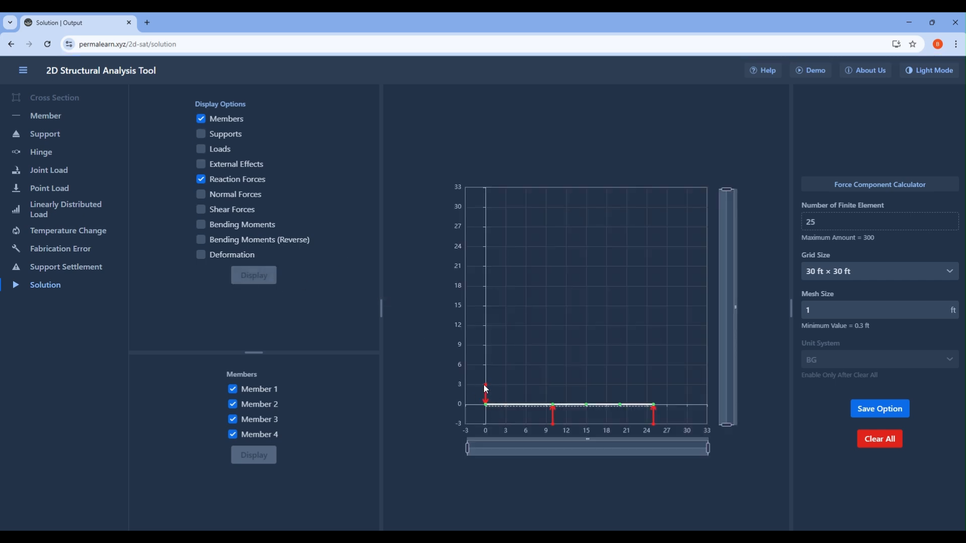
# Step: Inspect the reaction forces at joints A, B and E and compare them with the Example 3.9 answers in Project.pdf
pyautogui.moveTo(486, 390)
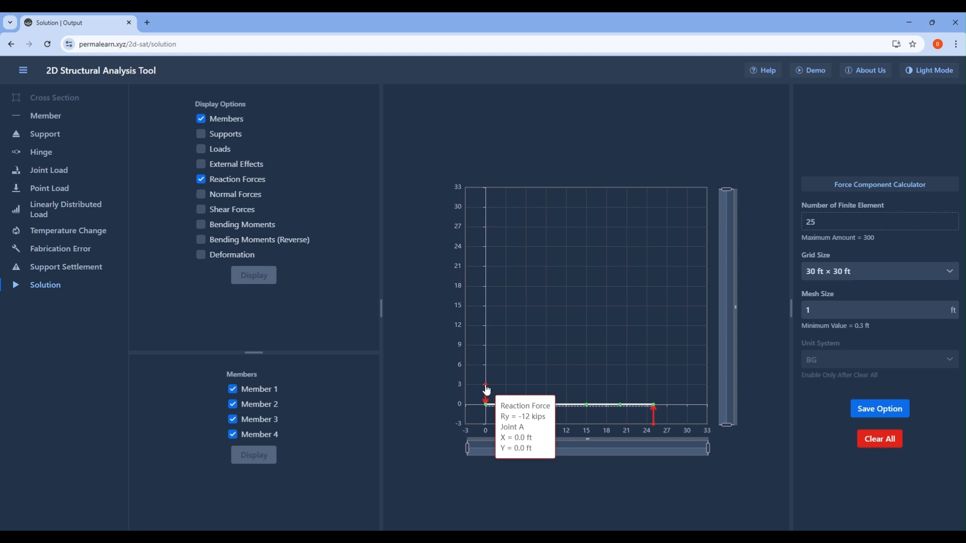
pyautogui.moveTo(553, 429)
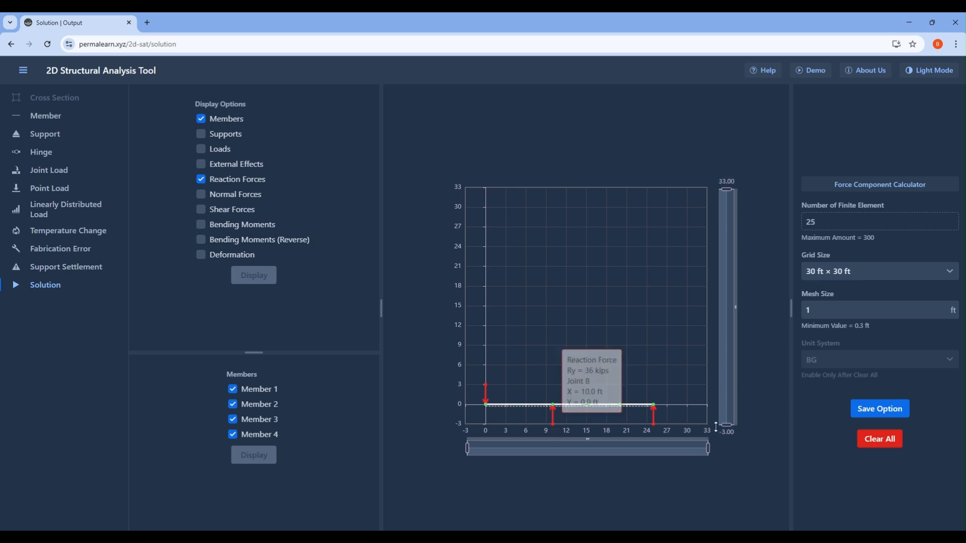
pyautogui.moveTo(654, 430)
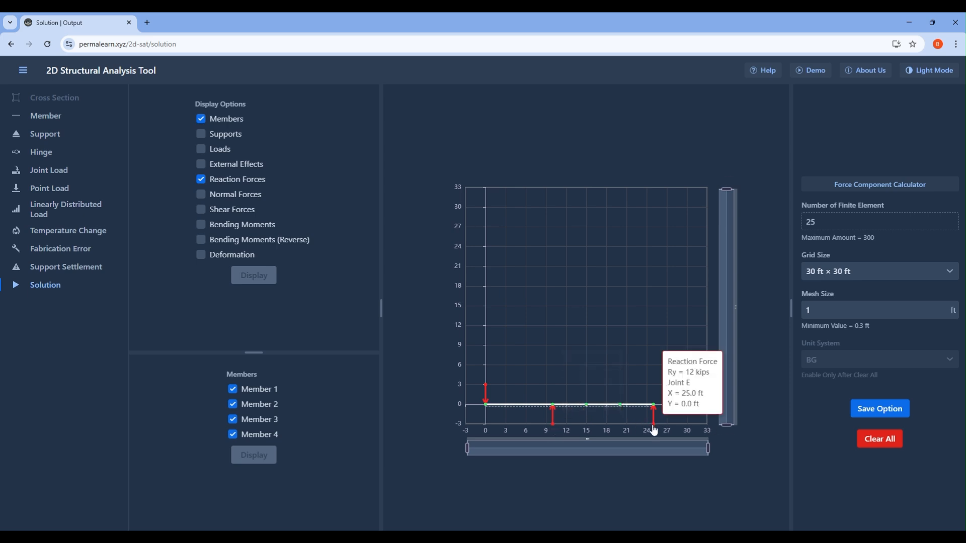
pyautogui.moveTo(596, 538)
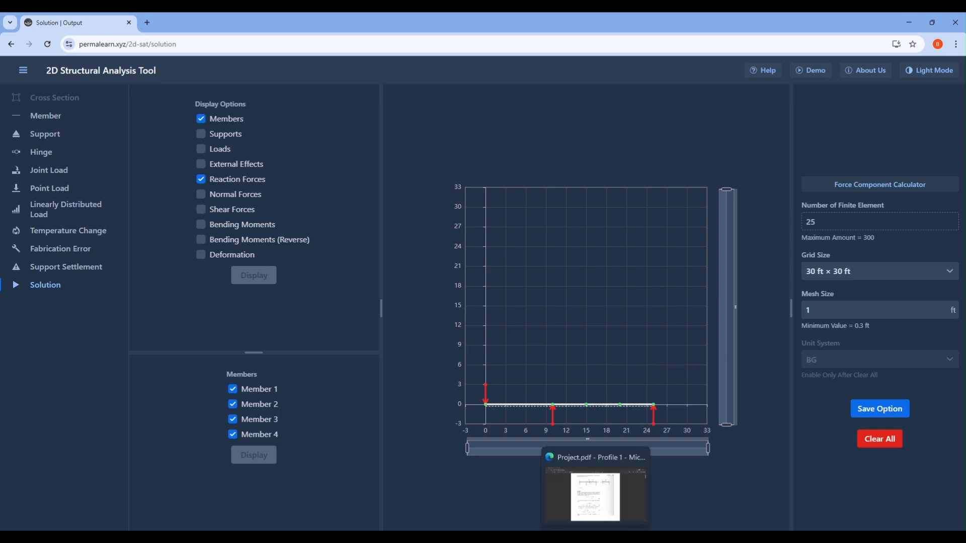
pyautogui.click(595, 495)
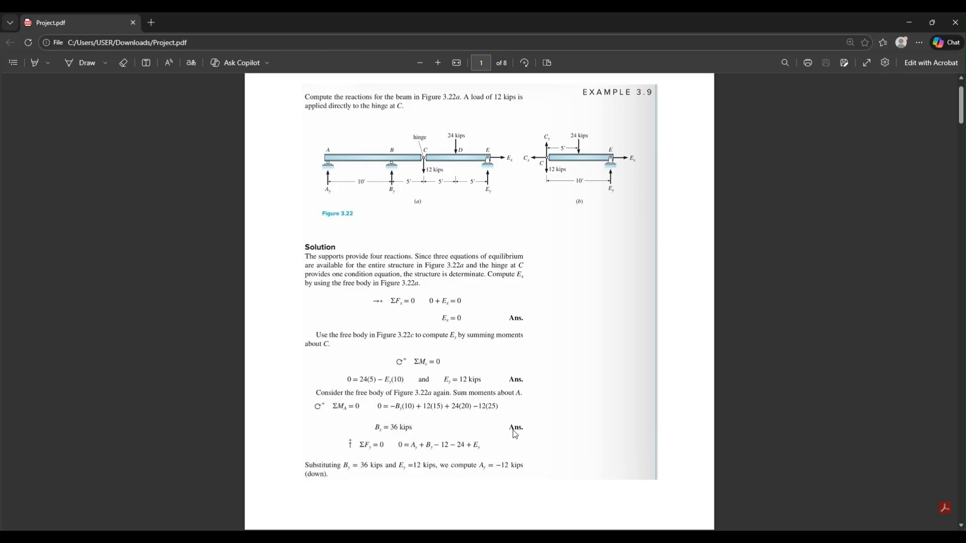
pyautogui.scroll(-1, 514, 434)
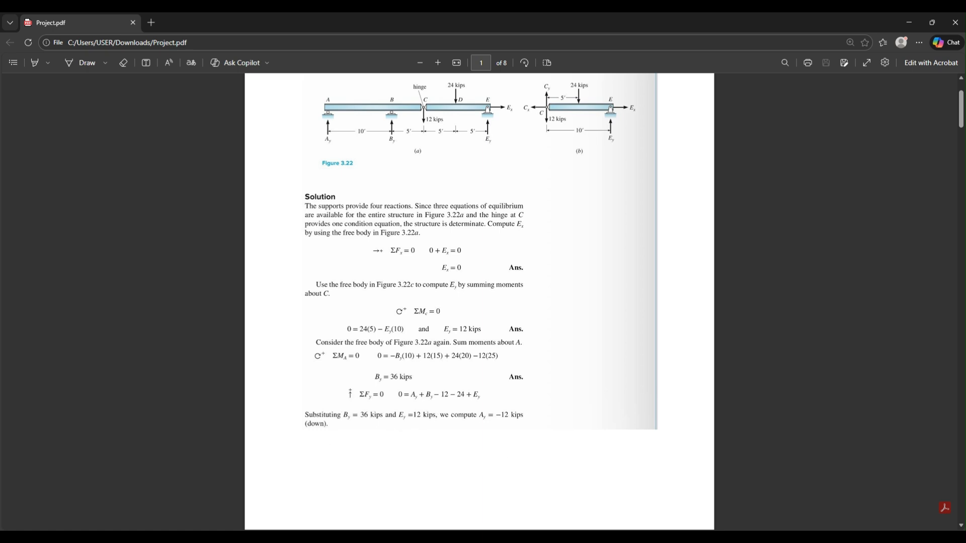
pyautogui.click(573, 537)
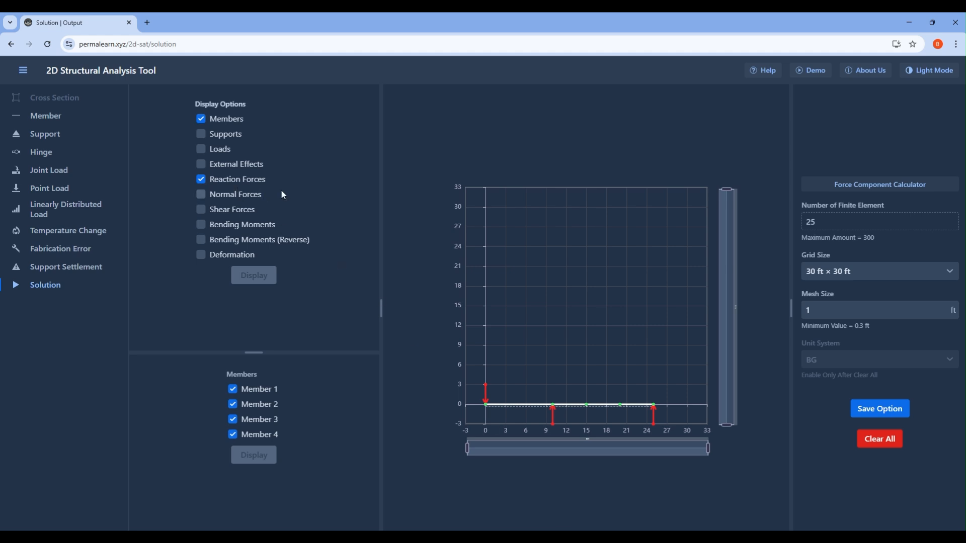
# Step: Display the supports together with the reaction forces and inspect the support types at joints A, B and E
pyautogui.click(202, 134)
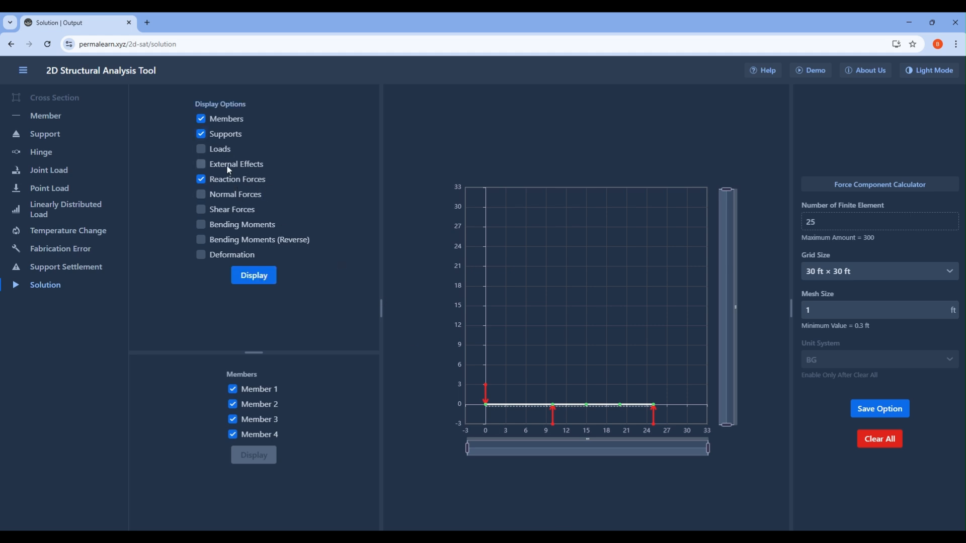
pyautogui.click(259, 279)
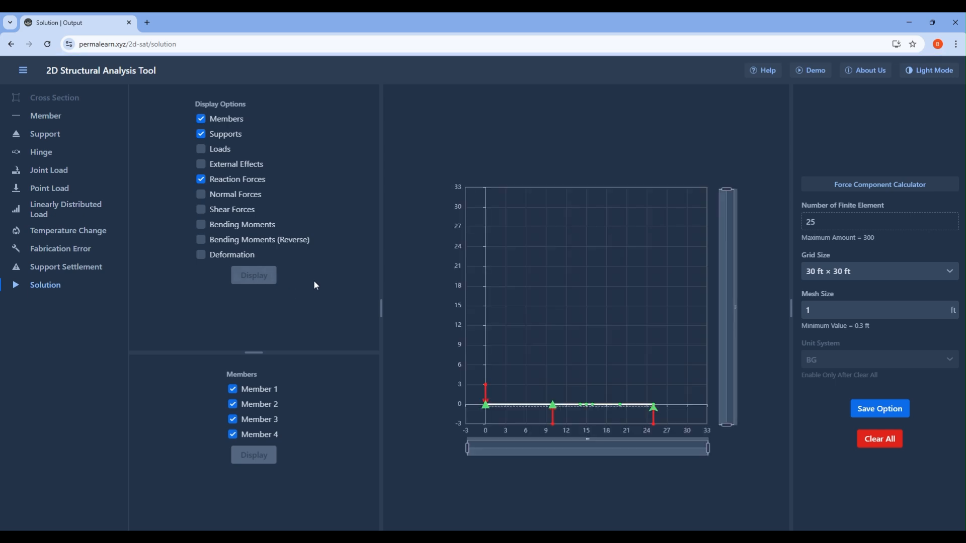
pyautogui.moveTo(487, 408)
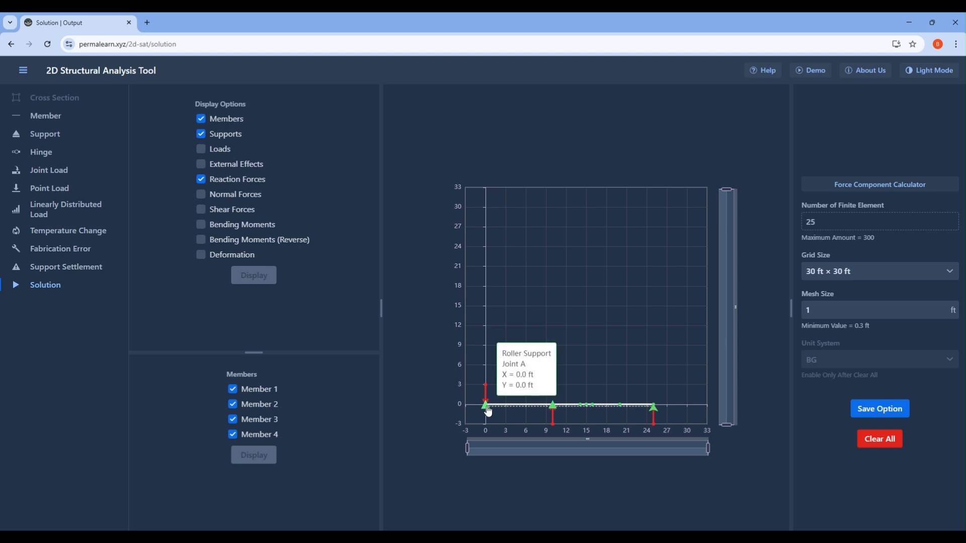
pyautogui.moveTo(554, 409)
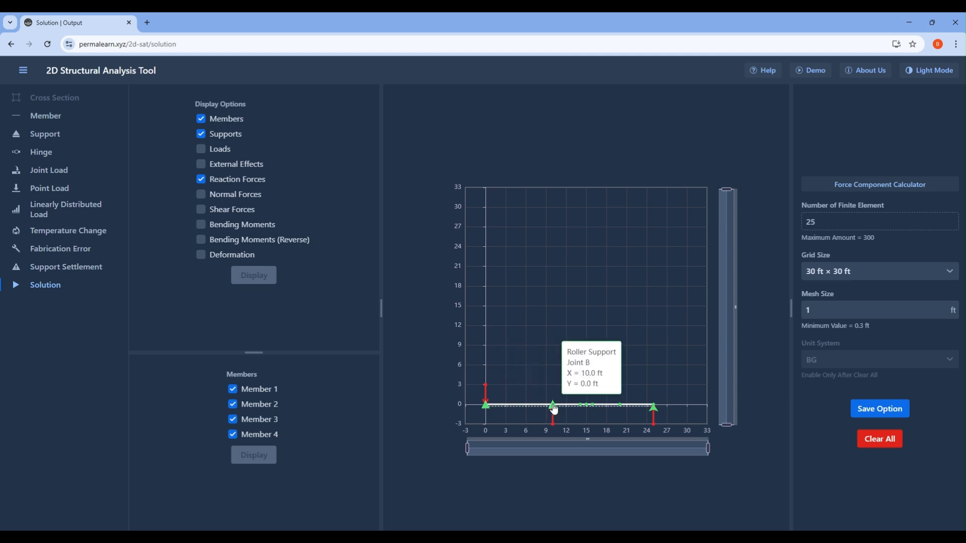
pyautogui.moveTo(654, 412)
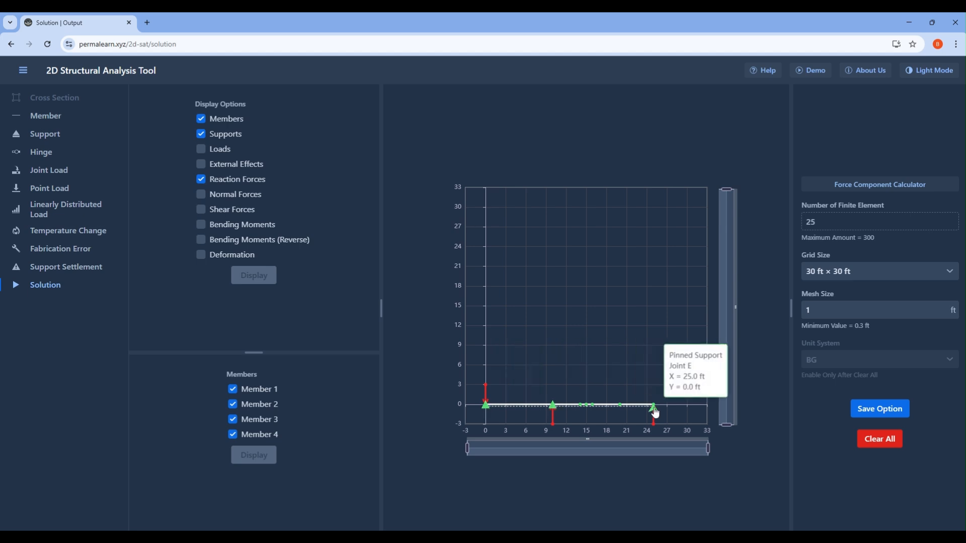
# Step: Add the loads to the result display and inspect the load at joint C
pyautogui.click(204, 150)
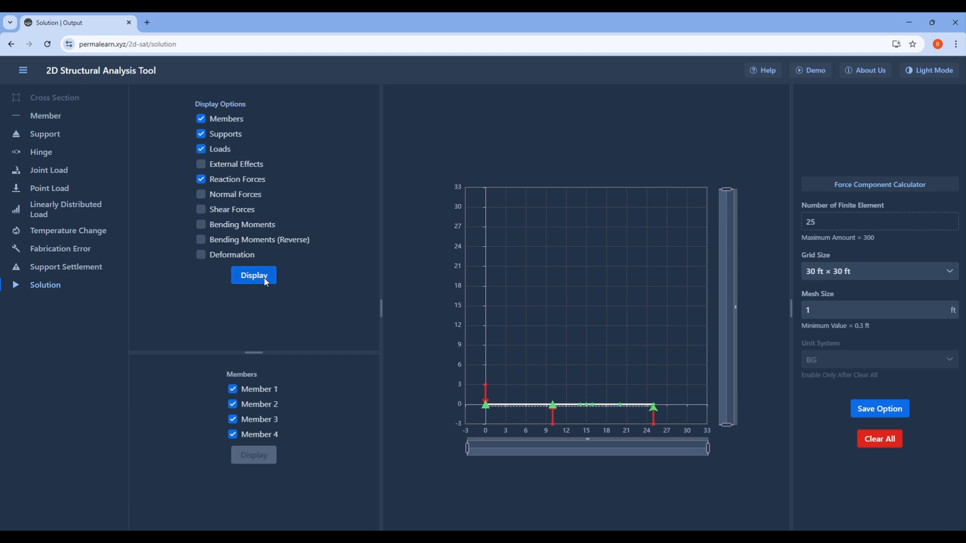
pyautogui.click(266, 282)
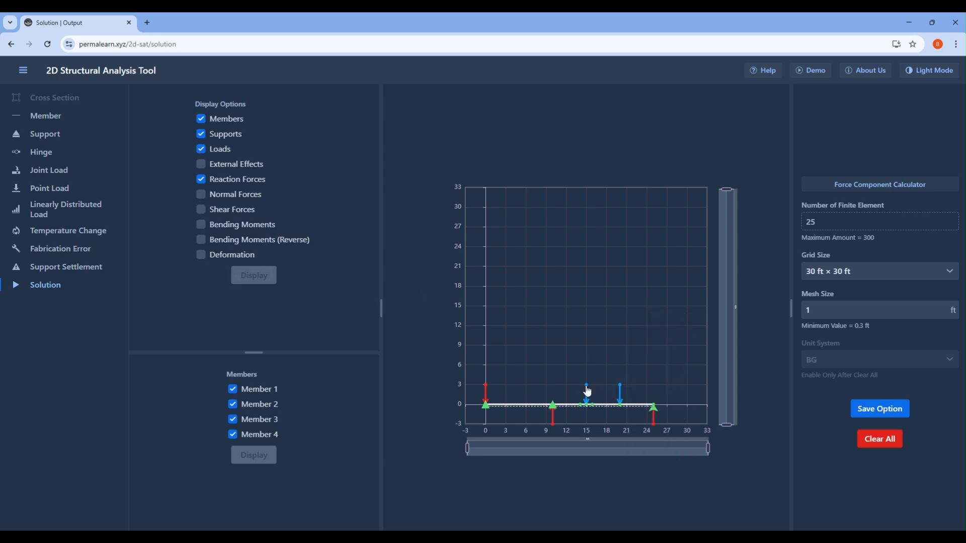
pyautogui.moveTo(588, 391)
# Step: Clear the entire model and bring up Example 3.8 on page 2 of Project.pdf
pyautogui.click(895, 442)
pyautogui.click(580, 315)
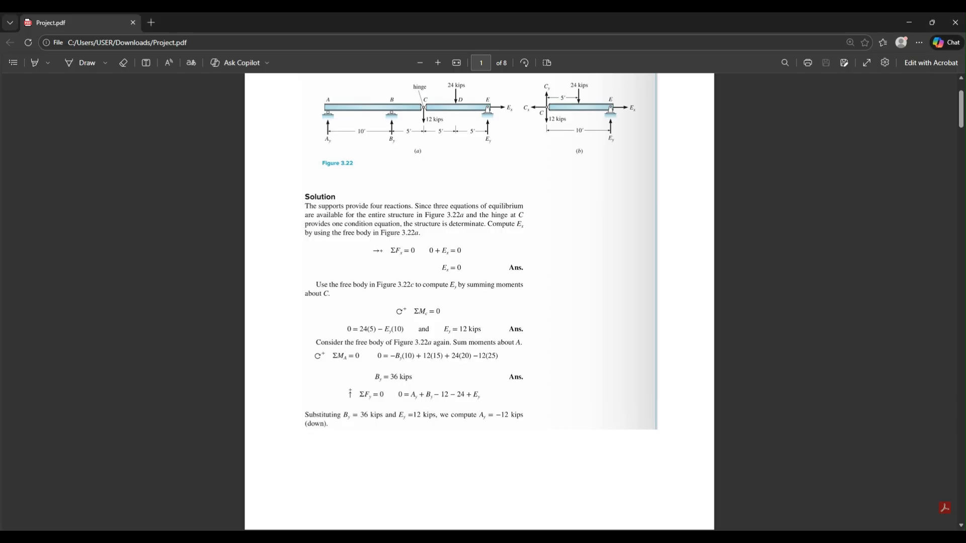
pyautogui.scroll(-10, 585, 367)
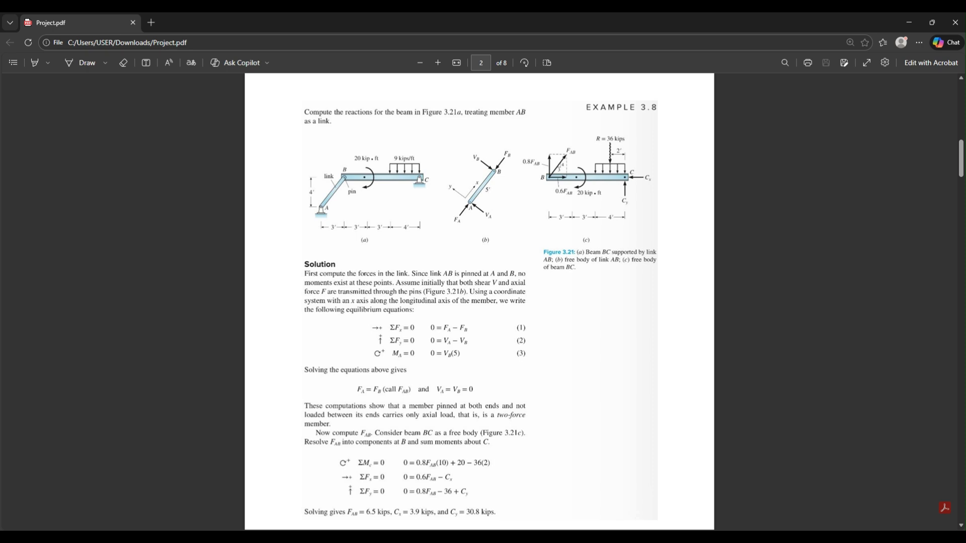
pyautogui.moveTo(573, 537)
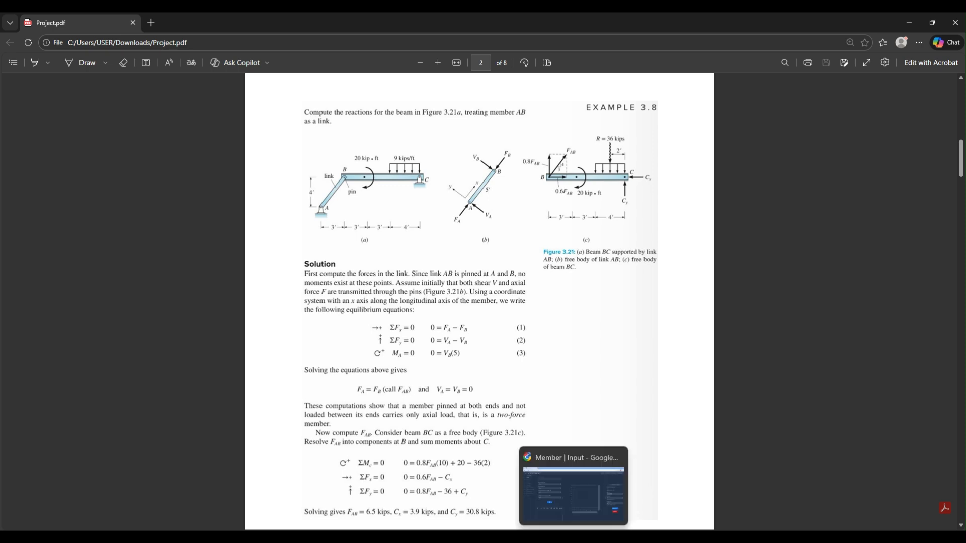
# Step: Add the inclined link member from (0, 0) with a horizontal distance of 3 ft and a vertical distance of 4 ft
pyautogui.click(574, 538)
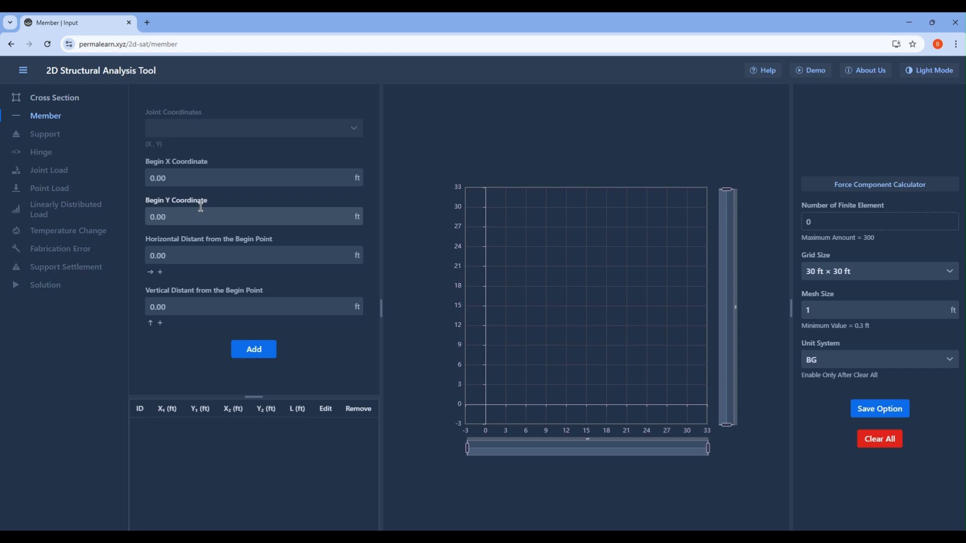
pyautogui.click(204, 250)
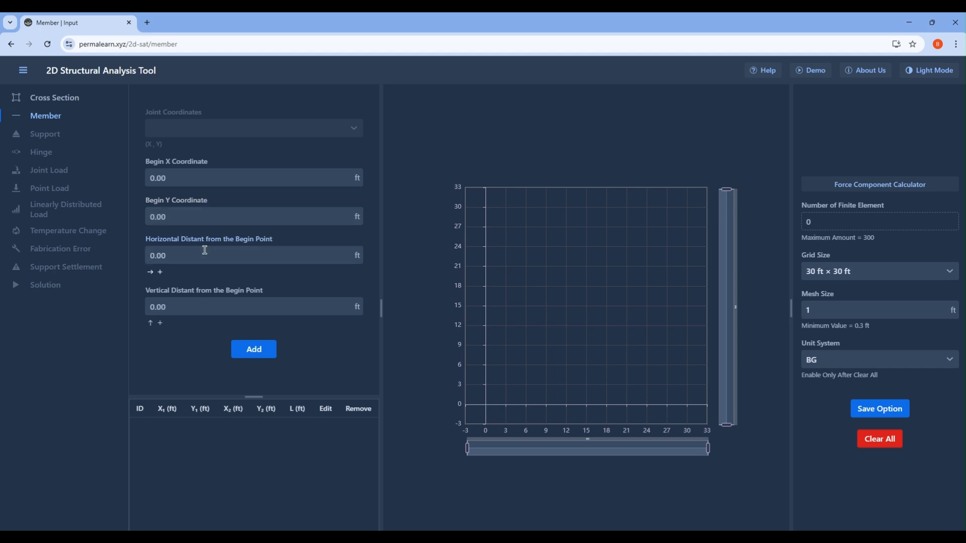
pyautogui.write('3')
pyautogui.click(196, 304)
pyautogui.write('4')
pyautogui.click(248, 352)
# Step: Consult the Example 3.8 figure in Project.pdf and add a 3 ft horizontal member starting at joint B (3, 4)
pyautogui.hotkey('alt', 'Tab')
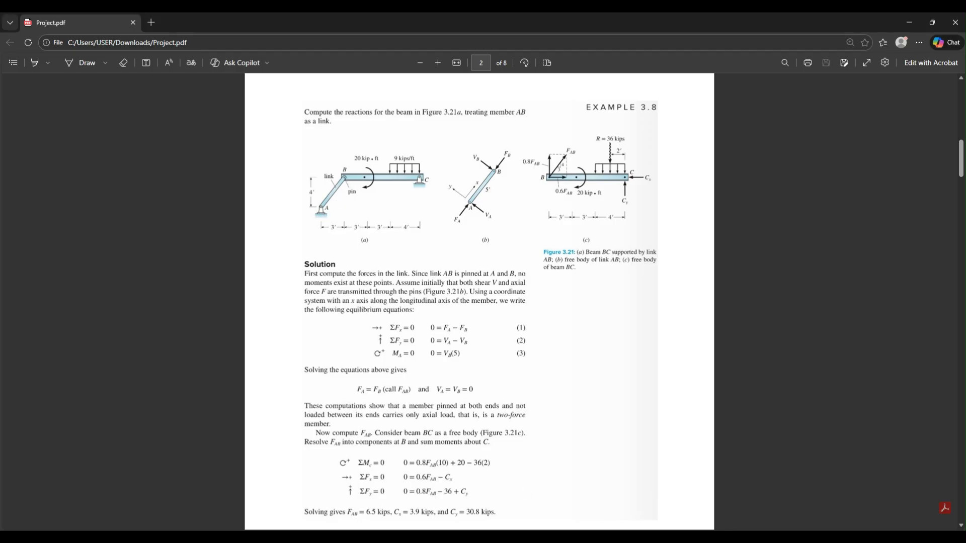
pyautogui.hotkey('alt', 'Tab')
pyautogui.click(251, 127)
pyautogui.click(252, 169)
pyautogui.click(257, 255)
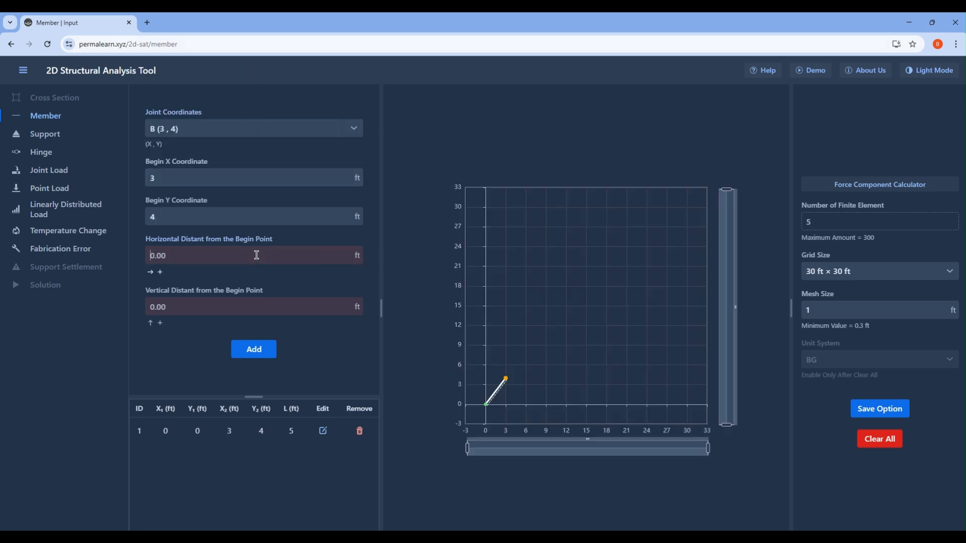
pyautogui.write('3')
pyautogui.click(243, 349)
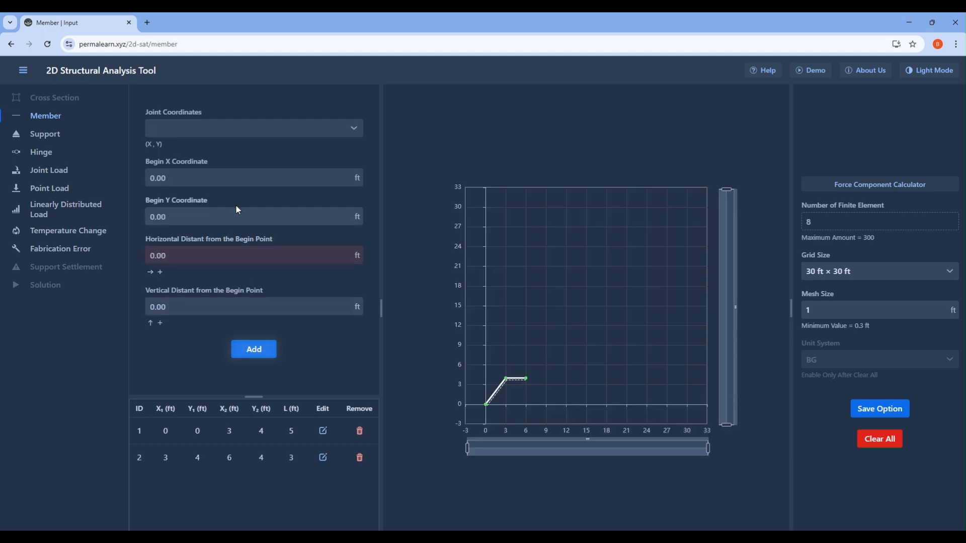
# Step: Add a 7 ft horizontal member starting at joint C (6, 4)
pyautogui.click(265, 133)
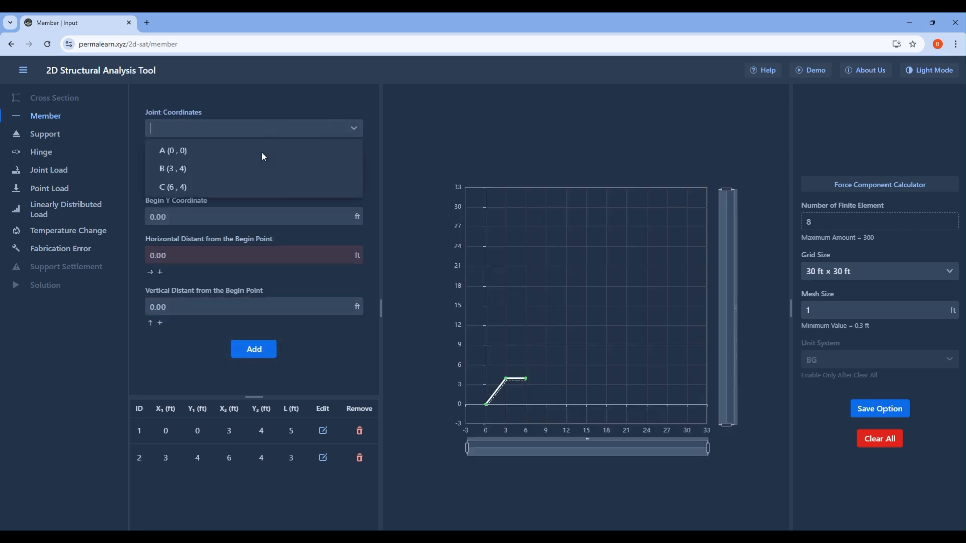
pyautogui.click(242, 187)
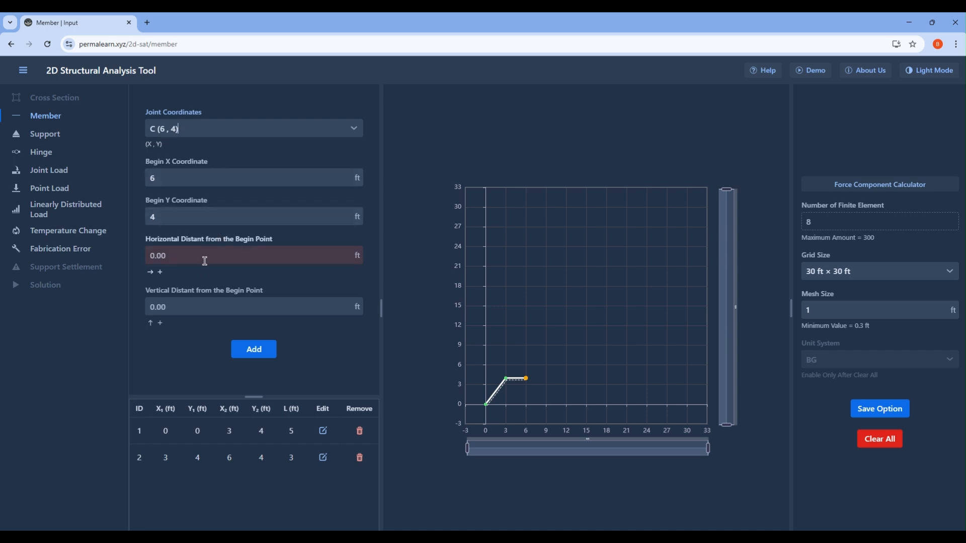
pyautogui.click(220, 252)
pyautogui.write('7')
pyautogui.click(243, 348)
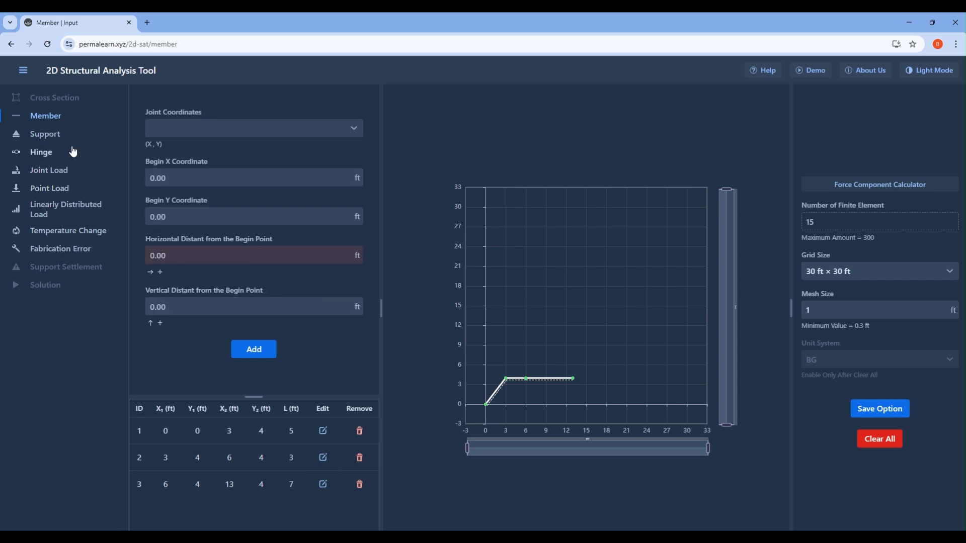
# Step: Add a pinned support at joint A (0, 0)
pyautogui.click(123, 135)
pyautogui.click(171, 127)
pyautogui.click(191, 152)
pyautogui.click(242, 179)
pyautogui.click(233, 226)
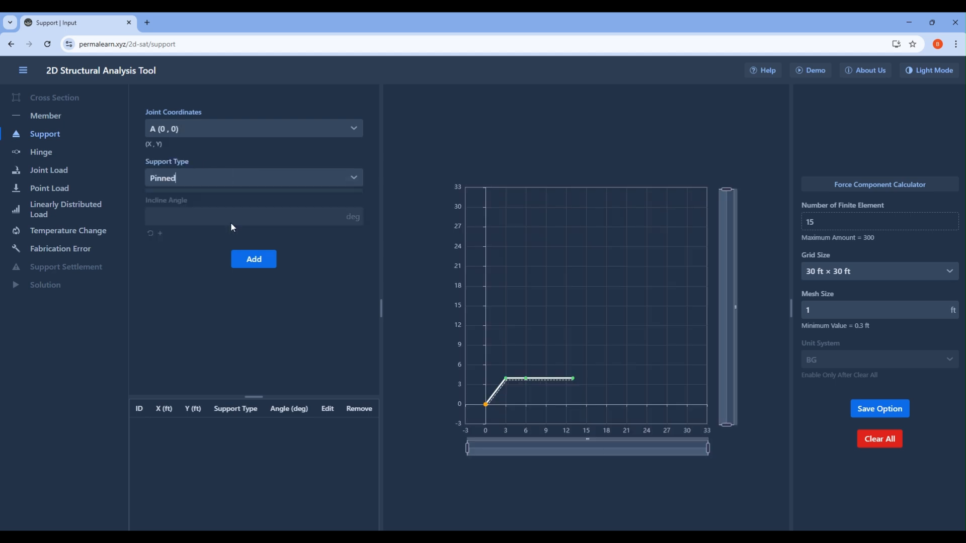
pyautogui.click(249, 262)
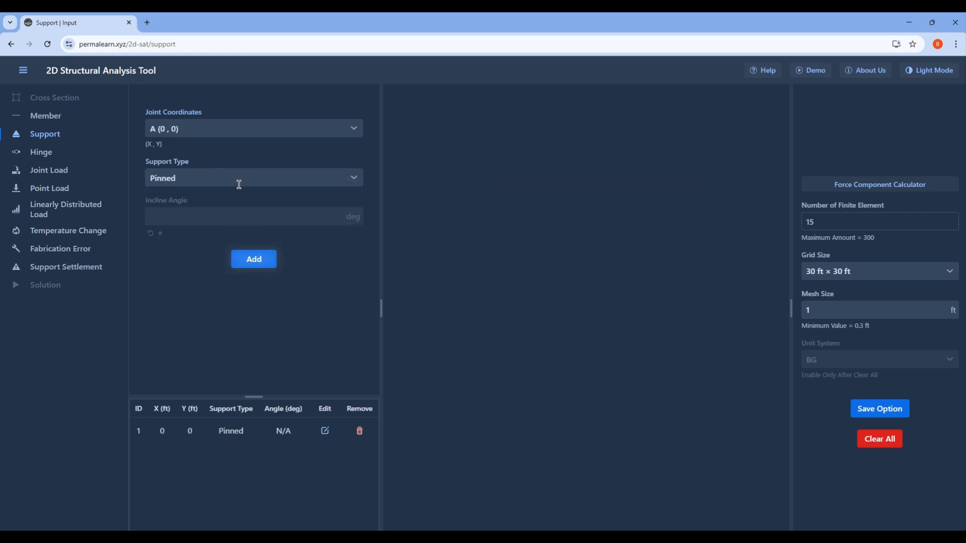
# Step: Add a pinned support at joint D (13, 4)
pyautogui.click(244, 124)
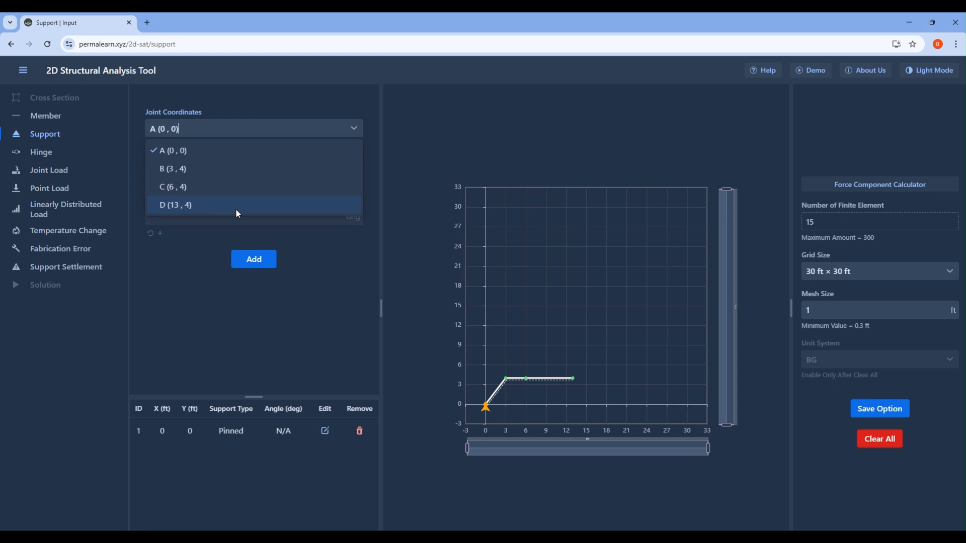
pyautogui.click(238, 212)
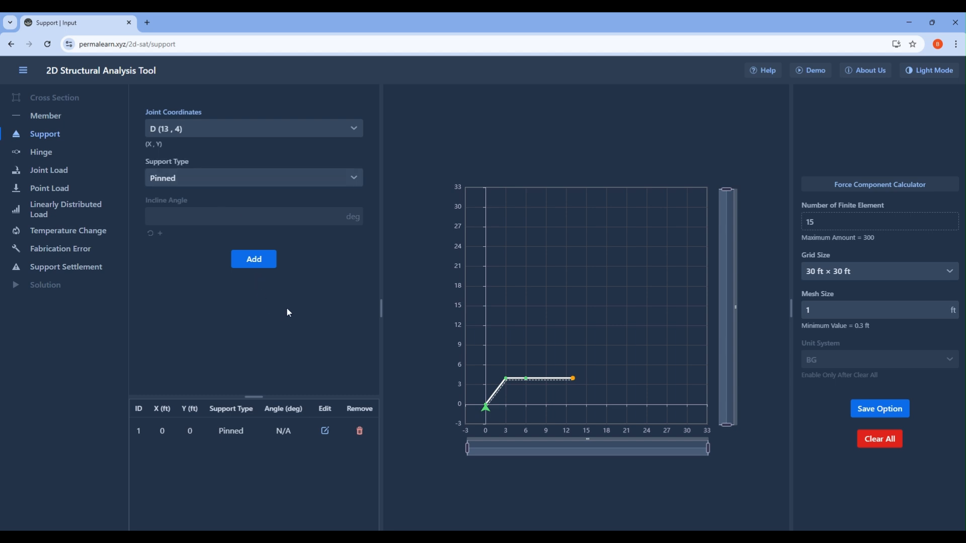
pyautogui.click(257, 264)
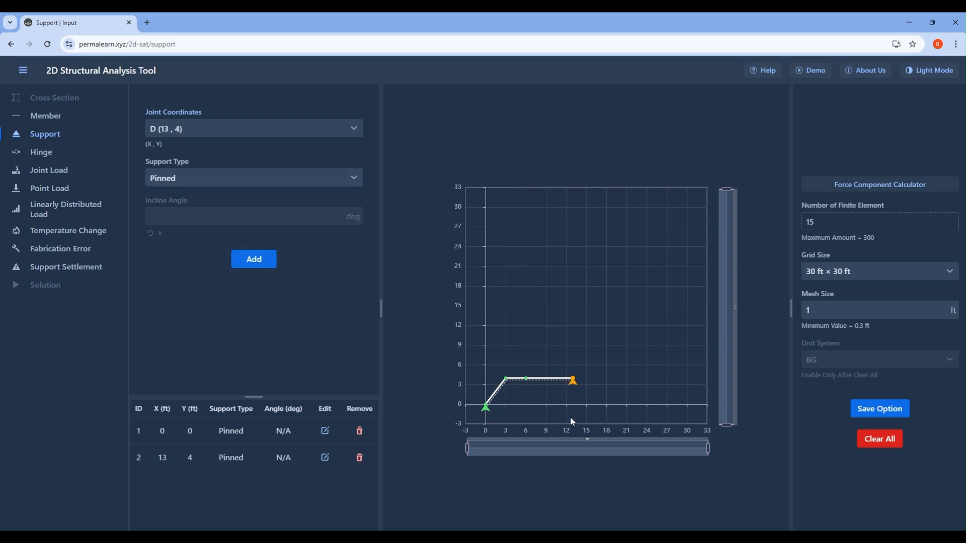
# Step: Check the pin location in the Example 3.8 figure and add a hinge at joint B (3, 4) for members 1 and 2
pyautogui.hotkey('alt', 'Tab')
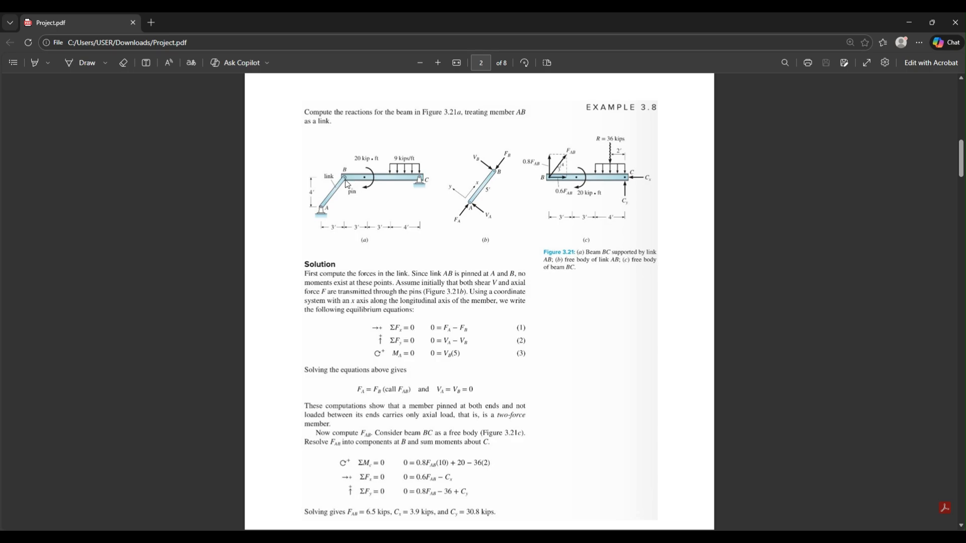
pyautogui.hotkey('alt', 'Tab')
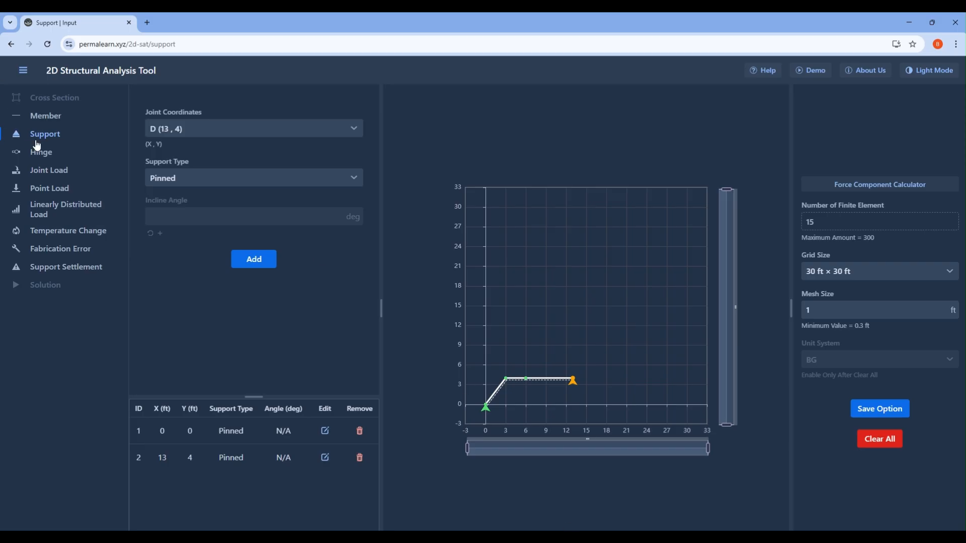
pyautogui.click(76, 151)
pyautogui.click(226, 129)
pyautogui.click(209, 171)
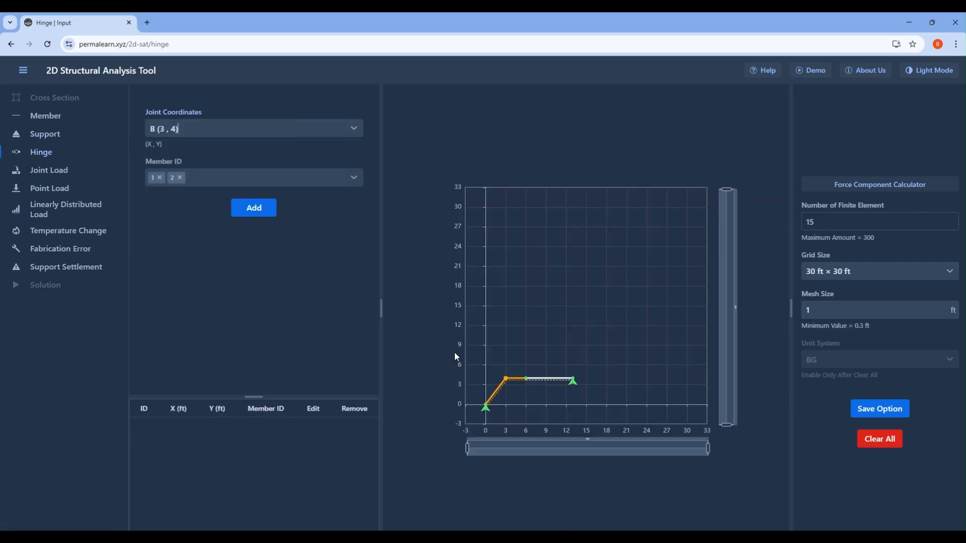
pyautogui.click(248, 212)
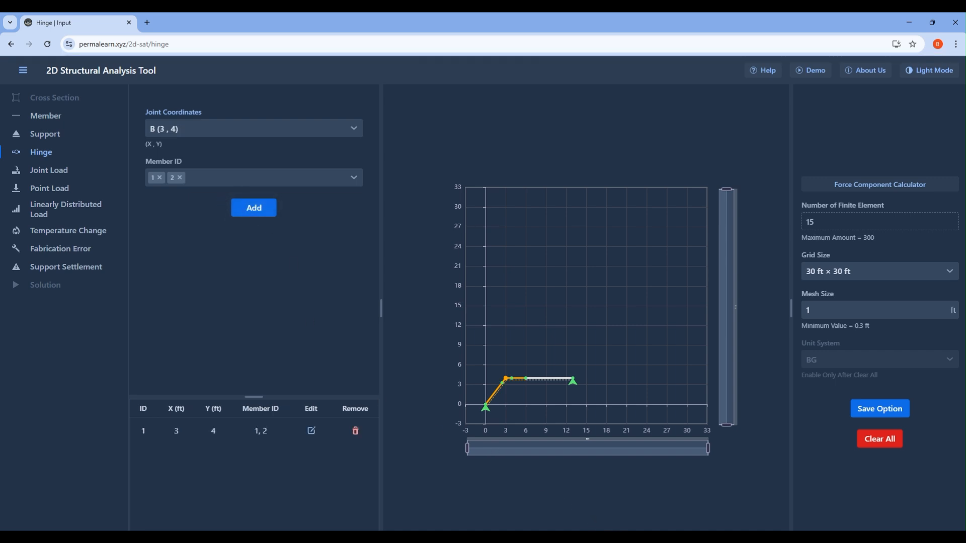
# Step: Consult the Example 3.8 figure in Project.pdf and add a joint load at C (6, 4) with a couple moment of -20 kips-ft
pyautogui.moveTo(596, 538)
pyautogui.click(571, 501)
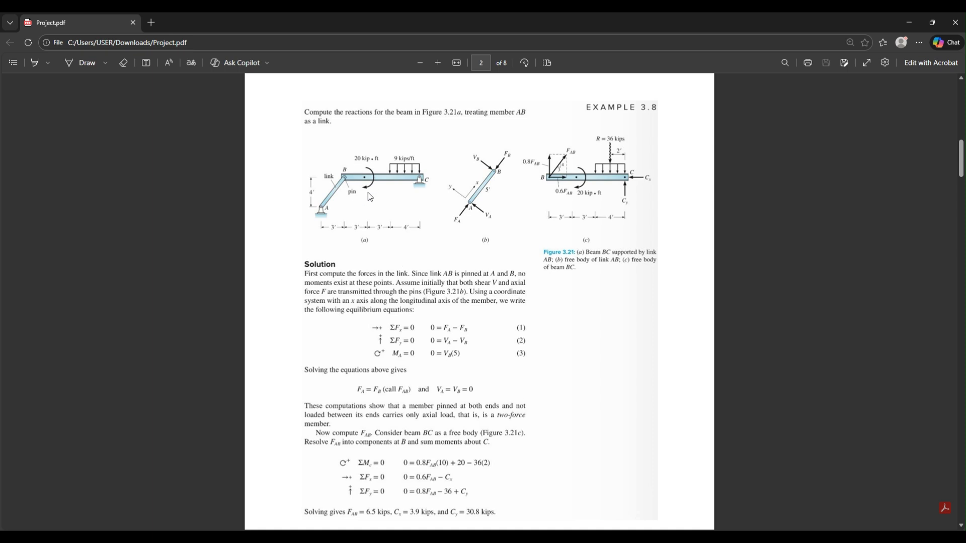
pyautogui.moveTo(573, 537)
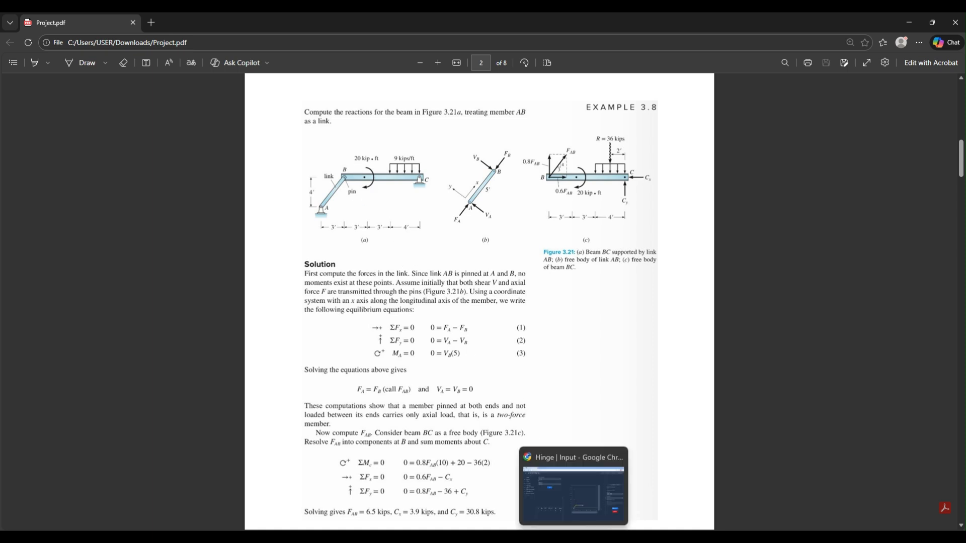
pyautogui.click(573, 490)
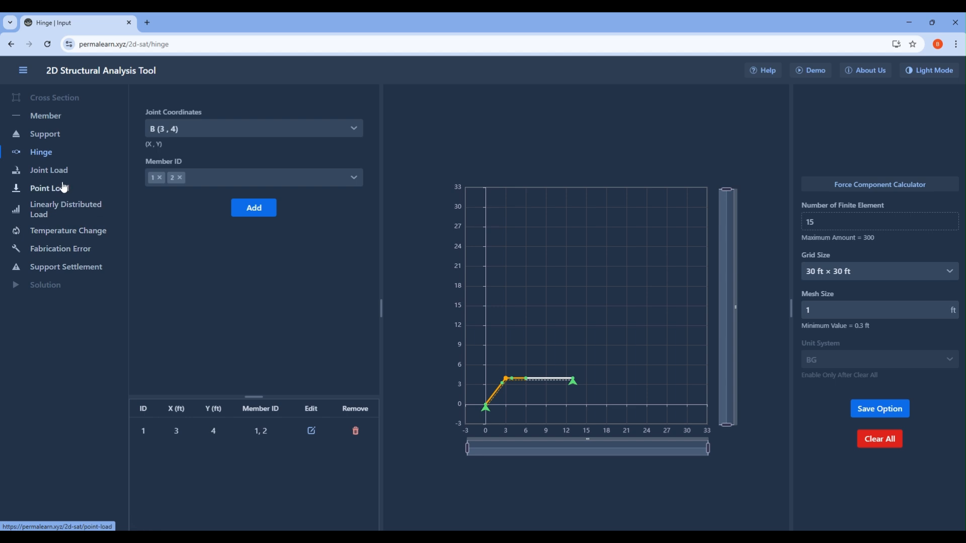
pyautogui.click(60, 171)
pyautogui.click(210, 128)
pyautogui.click(201, 187)
pyautogui.click(200, 278)
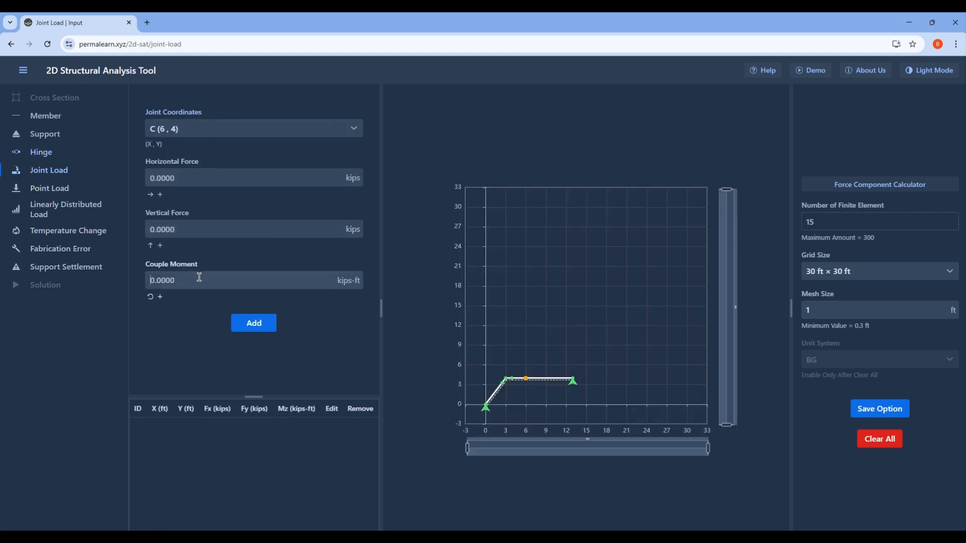
pyautogui.write('-20')
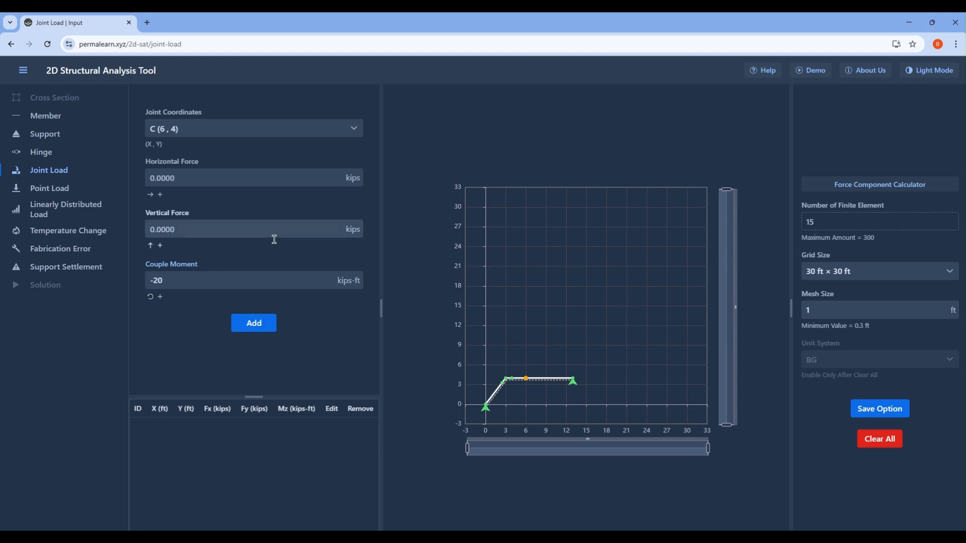
pyautogui.click(253, 326)
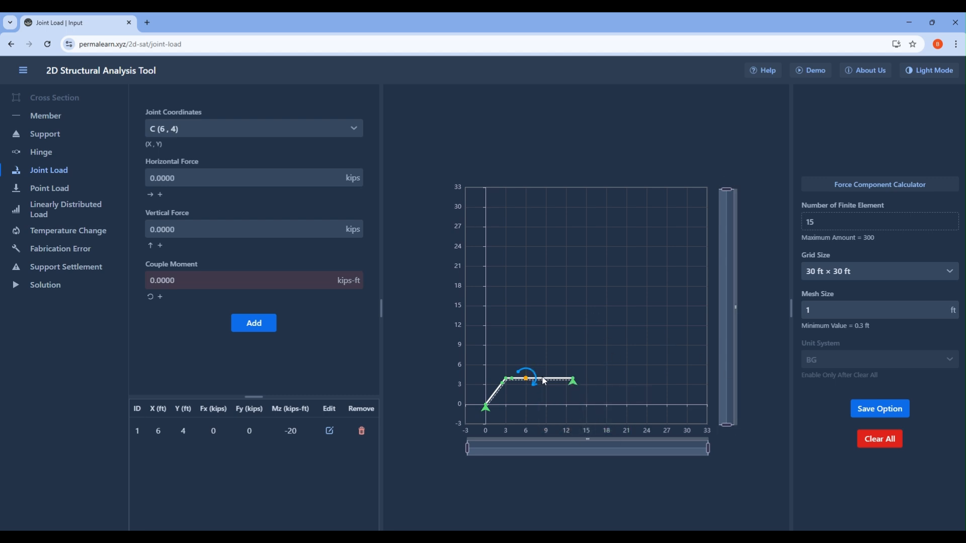
pyautogui.click(63, 196)
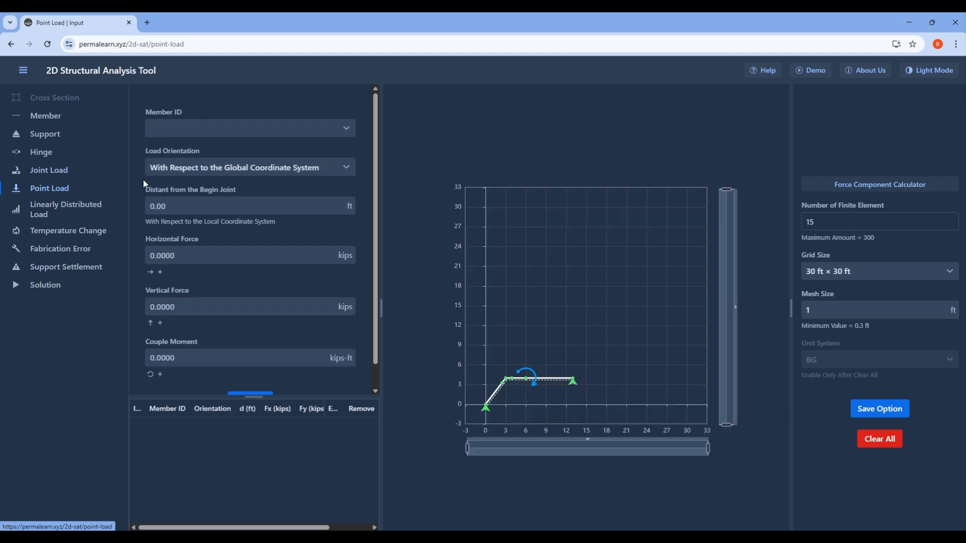
pyautogui.click(215, 129)
pyautogui.click(189, 189)
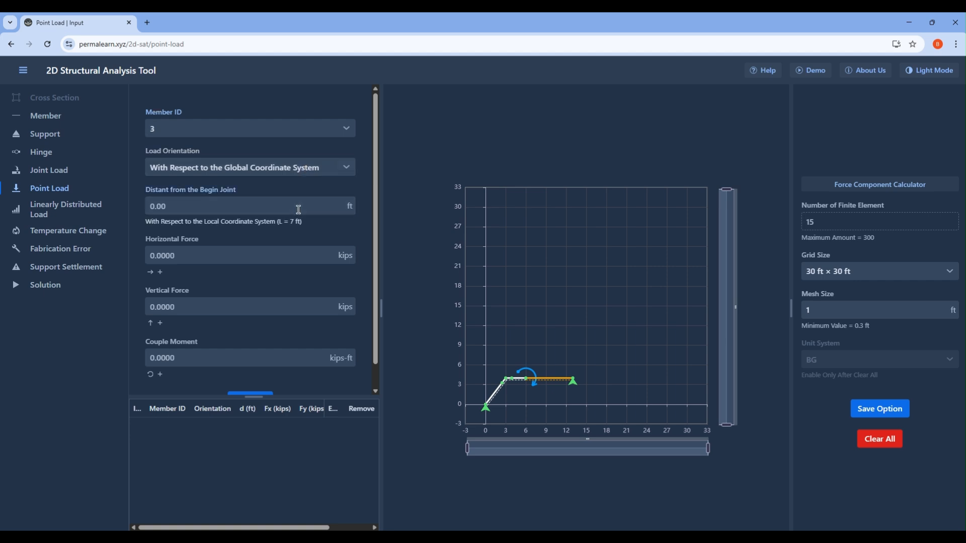
pyautogui.moveTo(526, 385)
pyautogui.click(253, 206)
pyautogui.write('3')
pyautogui.scroll(-1, 270, 273)
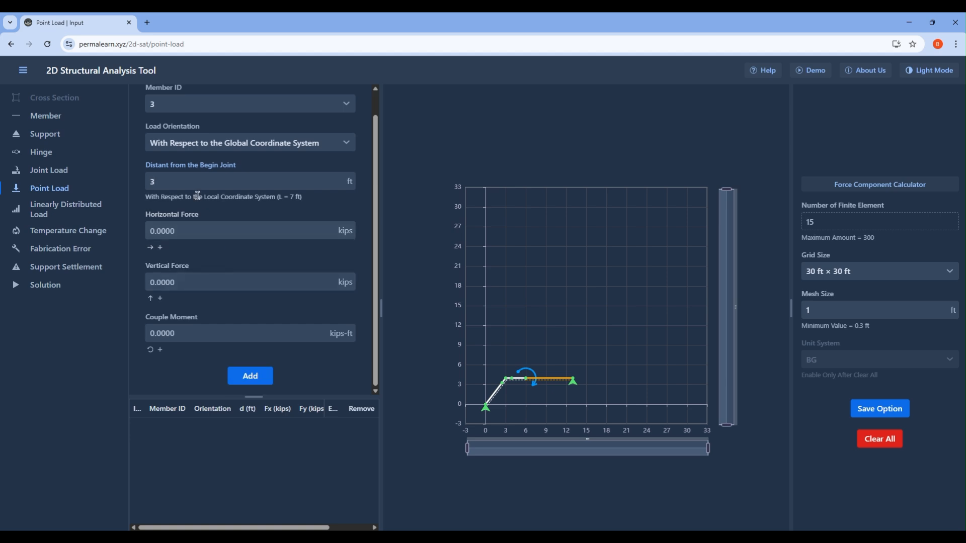
pyautogui.moveTo(159, 185); pyautogui.dragTo(148, 188)
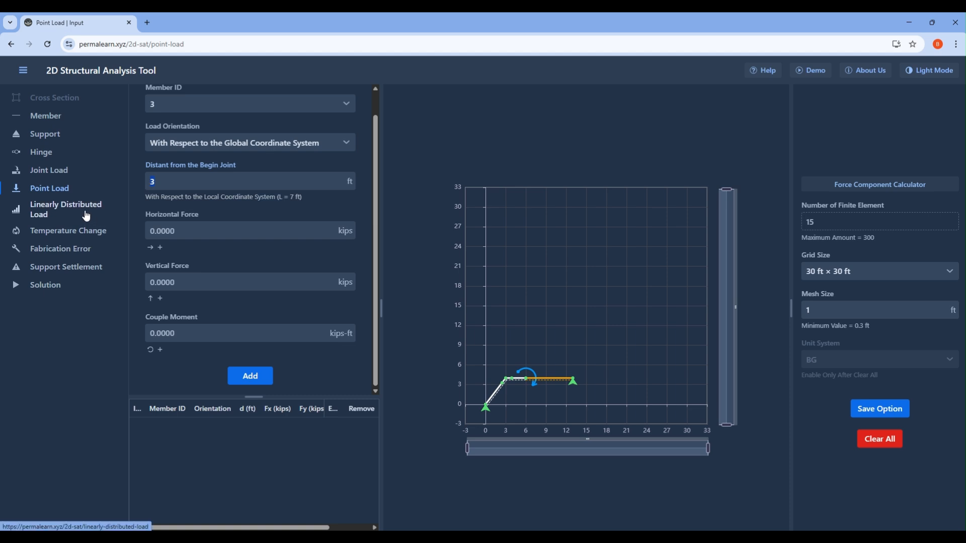
# Step: Set up a linearly distributed load of vertical type on member 3, starting 3 ft from its begin joint
pyautogui.click(86, 216)
pyautogui.click(184, 128)
pyautogui.click(183, 183)
pyautogui.click(195, 205)
pyautogui.click(190, 246)
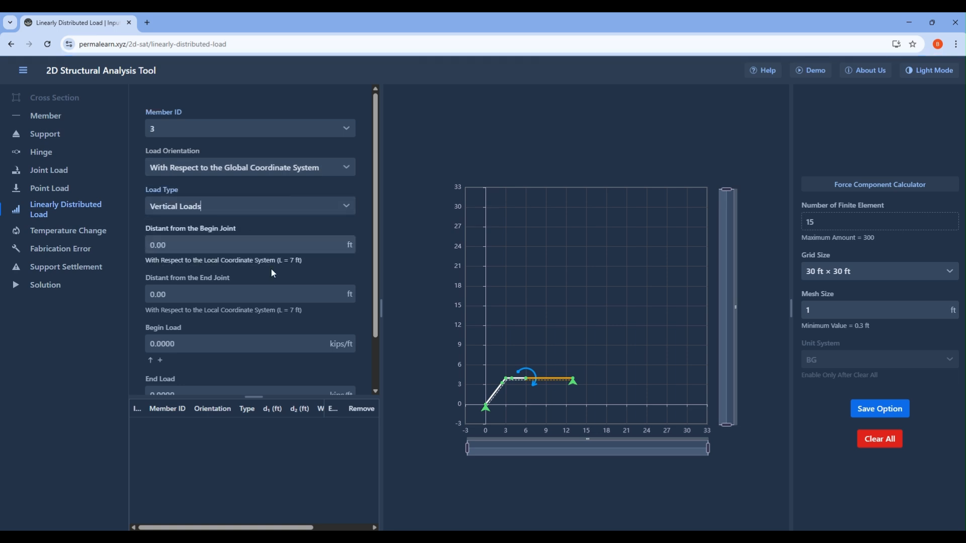
pyautogui.click(235, 248)
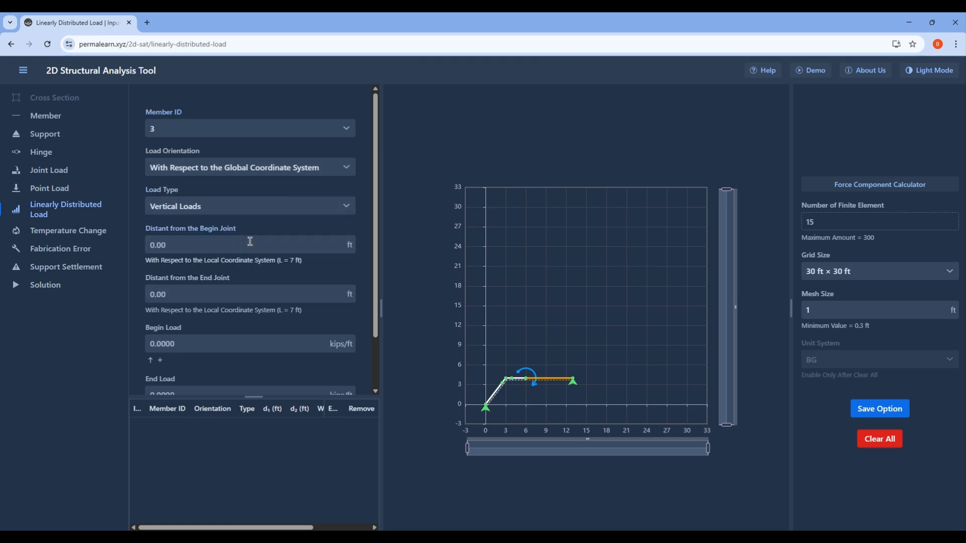
pyautogui.write('3')
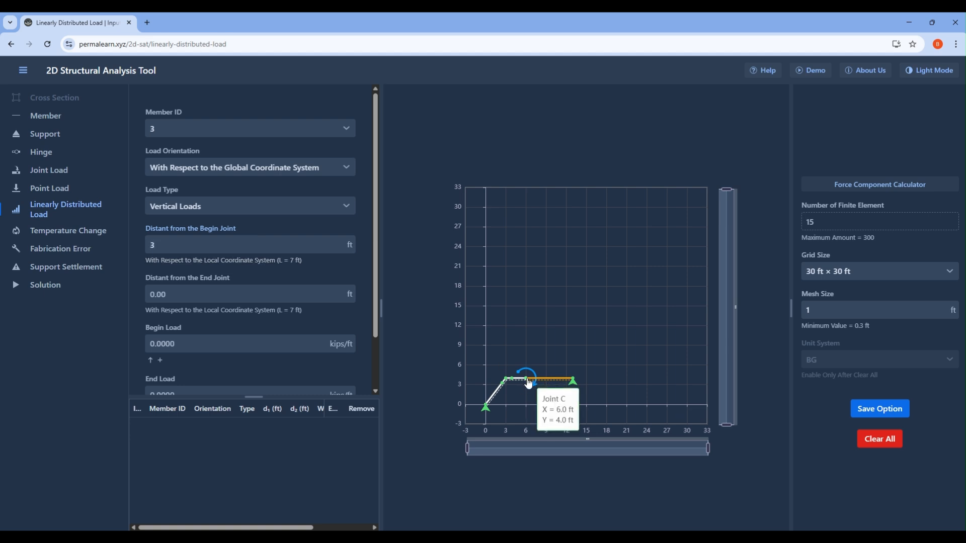
# Step: Check the load in the Example 3.8 figure, set both begin and end load to -9 kips/ft, and add the distributed load
pyautogui.hotkey('alt', 'Tab')
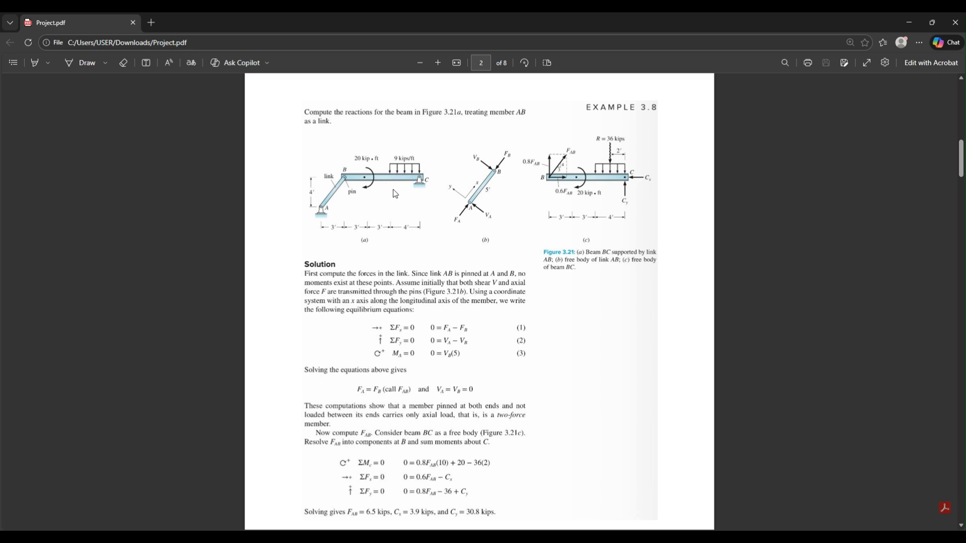
pyautogui.hotkey('alt', 'Tab')
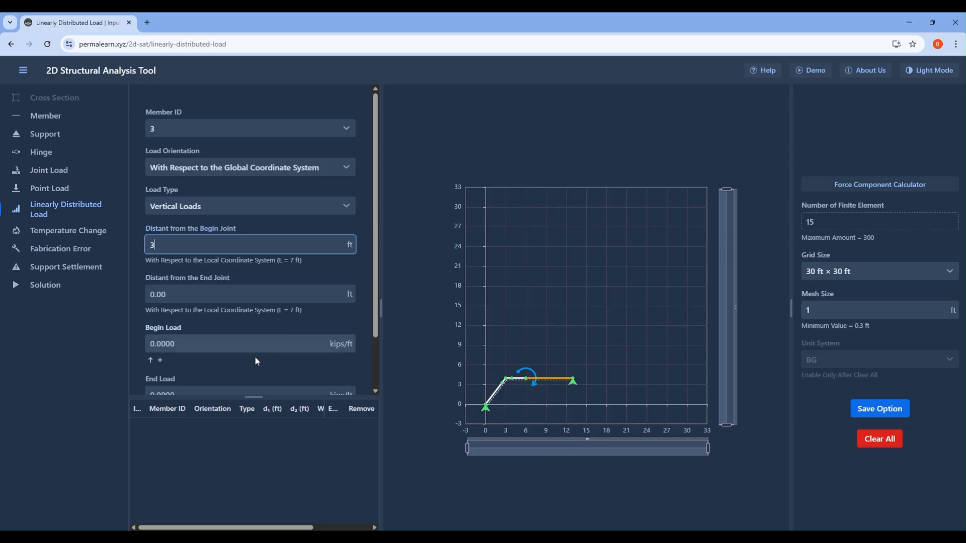
pyautogui.scroll(-1, 224, 289)
pyautogui.click(216, 294)
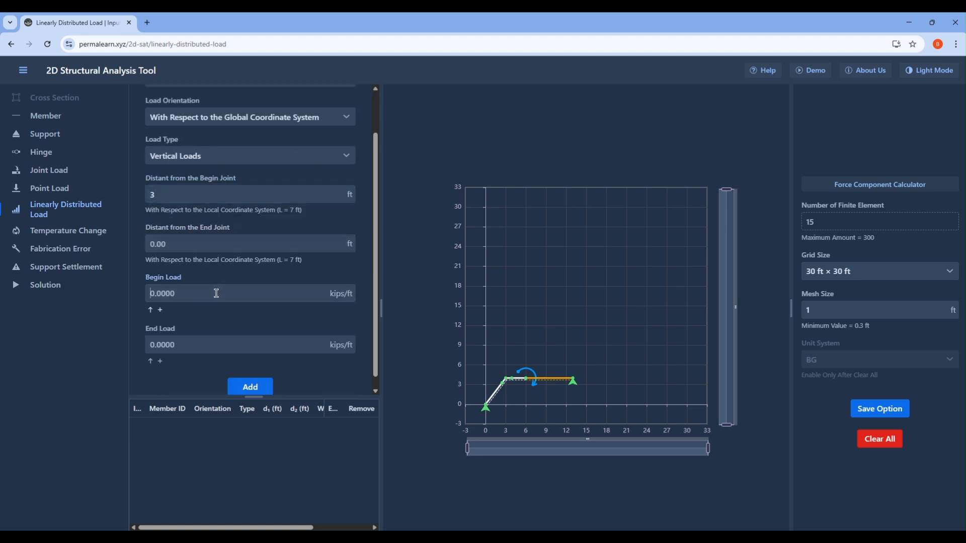
pyautogui.write('-')
pyautogui.press('BackSpace')
pyautogui.write('9')
pyautogui.press('BackSpace')
pyautogui.write('-9')
pyautogui.click(192, 347)
pyautogui.write('-9')
pyautogui.click(254, 387)
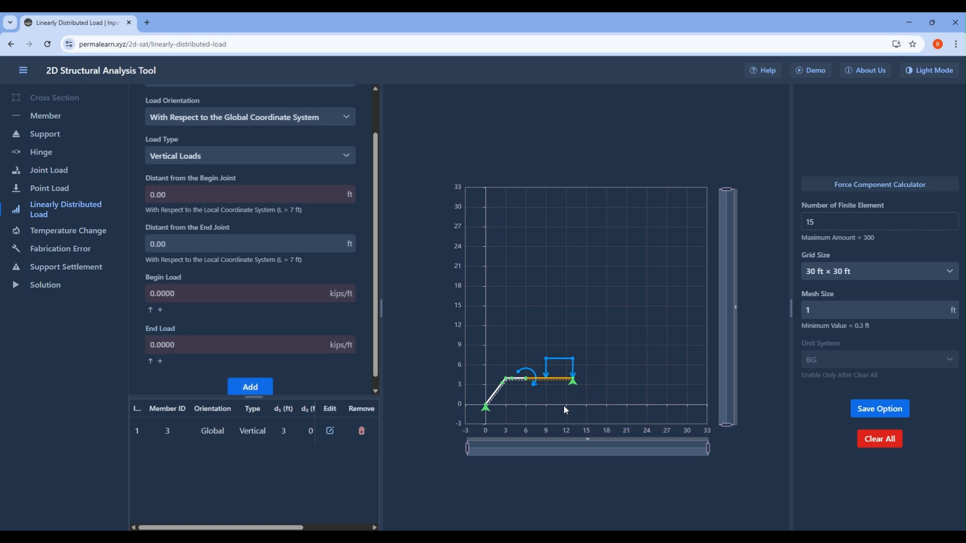
# Step: Open the solution and display only the members and reaction forces, with supports and loads hidden
pyautogui.click(48, 285)
pyautogui.click(201, 148)
pyautogui.click(201, 134)
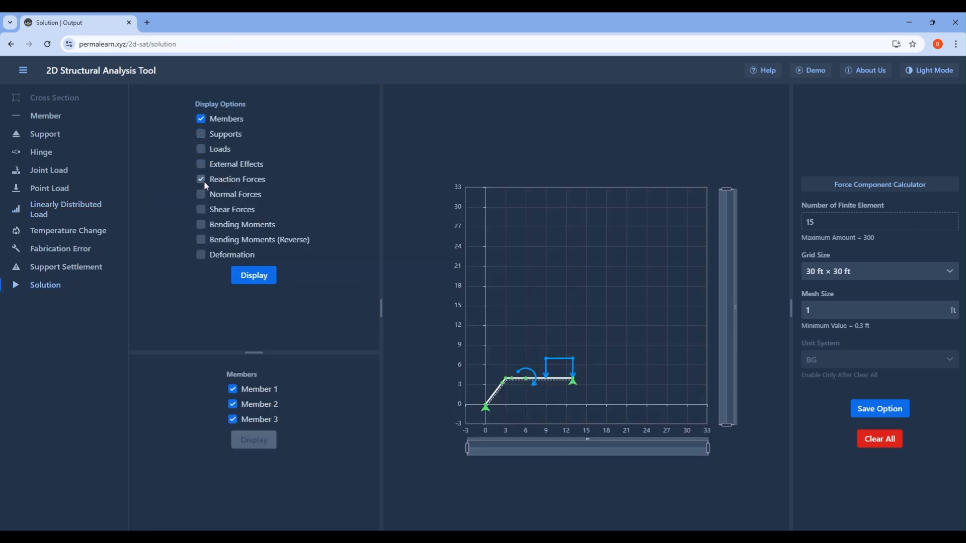
pyautogui.click(274, 277)
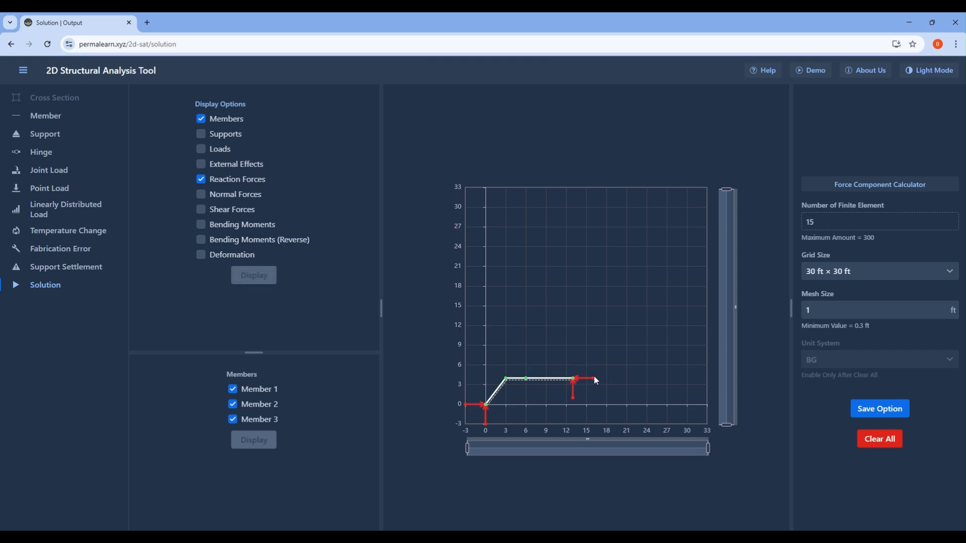
# Step: Inspect the reaction forces at joints D and A and compare them with the Example 3.8 solution in Project.pdf
pyautogui.moveTo(594, 380)
pyautogui.moveTo(574, 401)
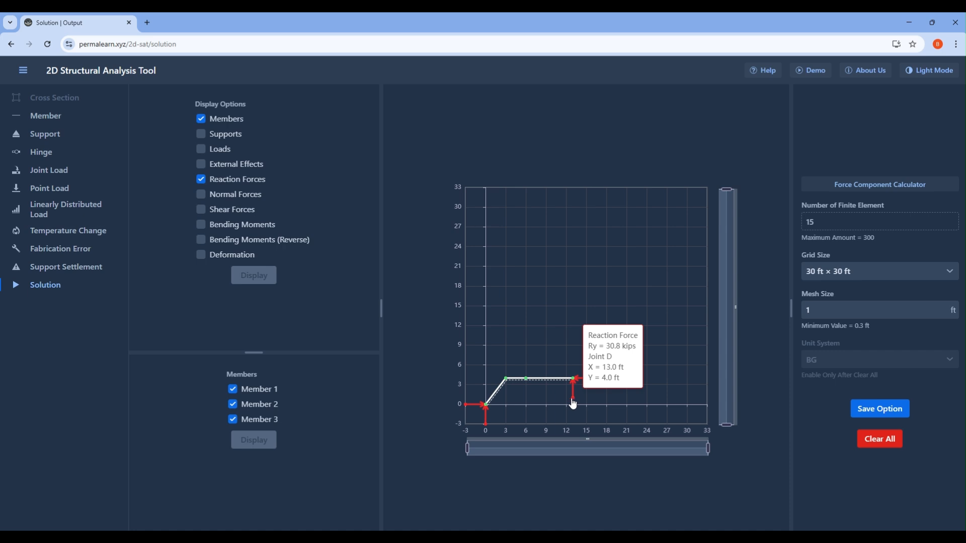
pyautogui.moveTo(486, 429)
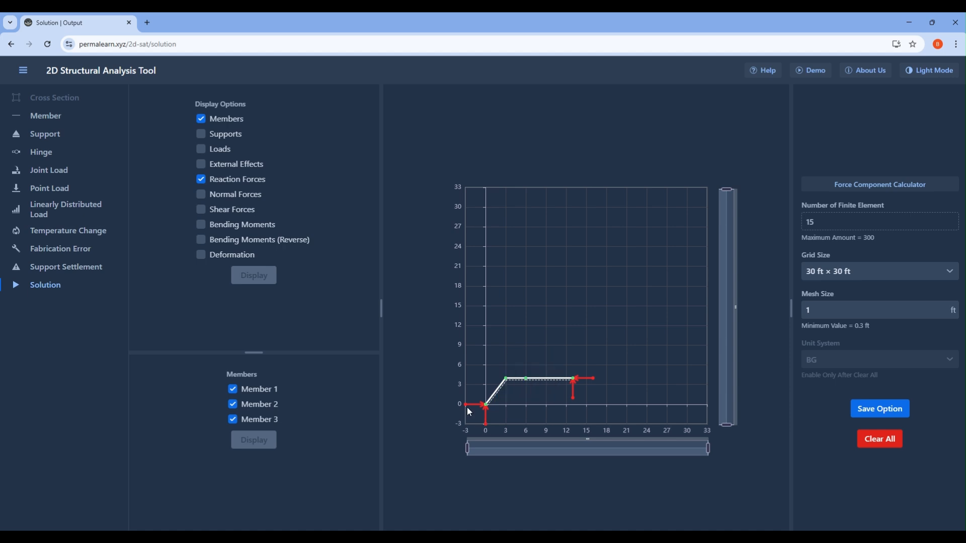
pyautogui.moveTo(465, 407)
pyautogui.click(610, 537)
pyautogui.scroll(-4, 522, 410)
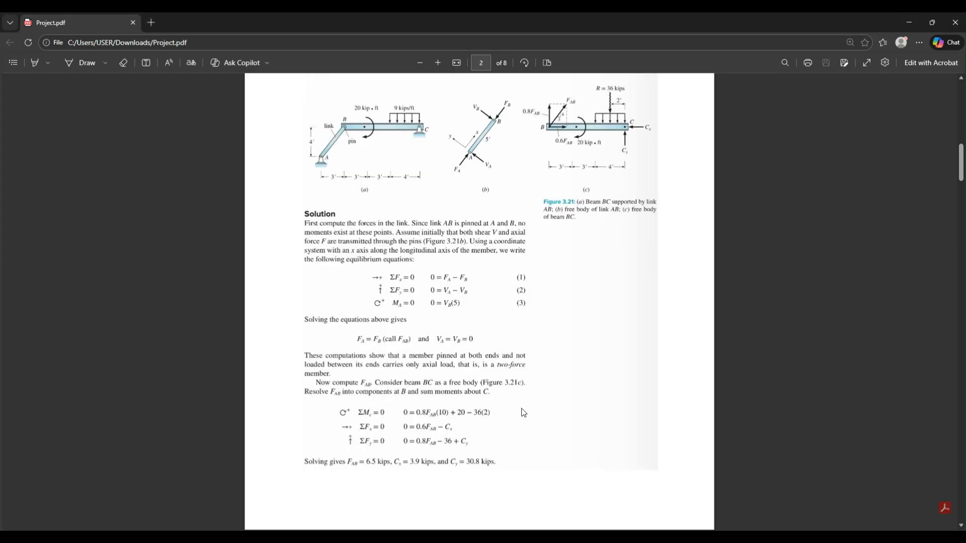
pyautogui.scroll(1, 483, 304)
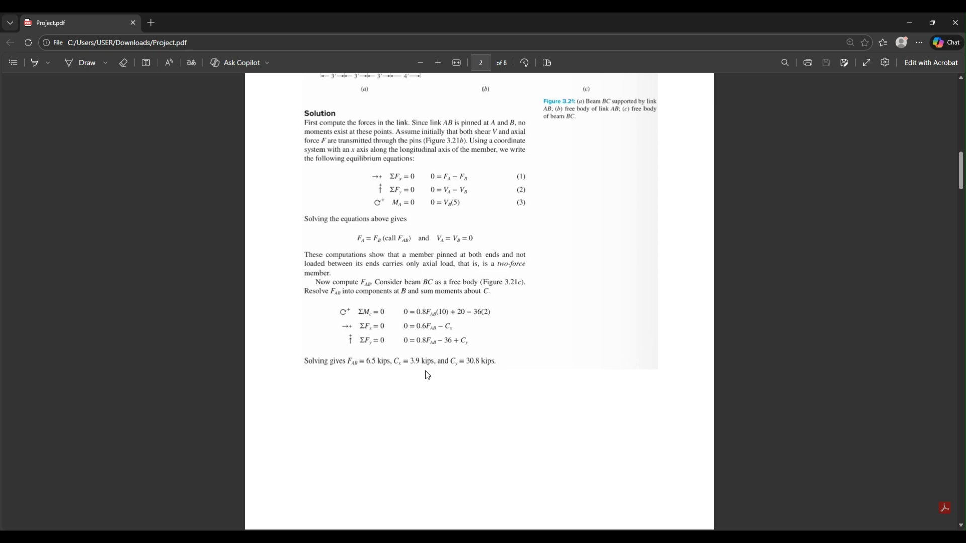
pyautogui.scroll(2, 425, 374)
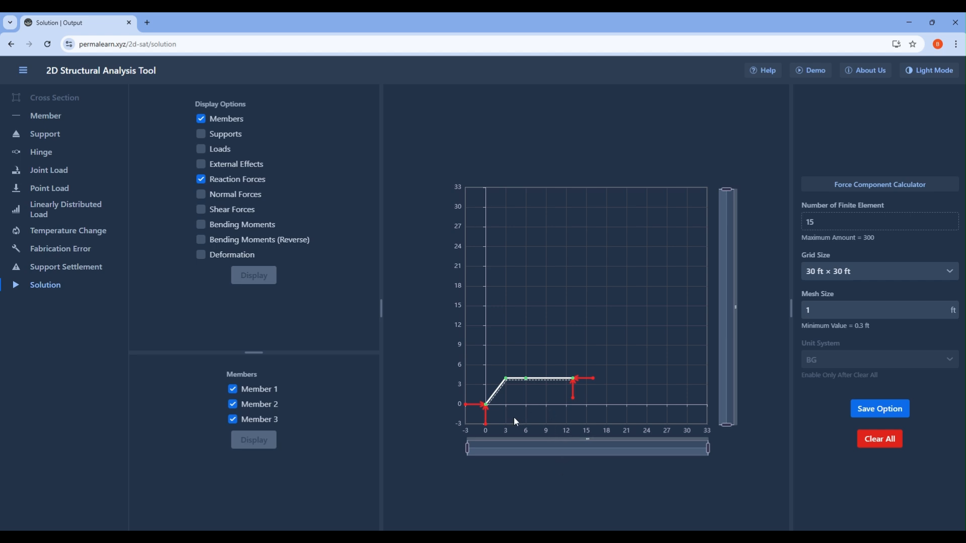
pyautogui.moveTo(486, 427)
pyautogui.moveTo(466, 405)
# Step: Clear the entire model and find problem P5.32 on page 3 of Project.pdf
pyautogui.click(888, 439)
pyautogui.click(560, 317)
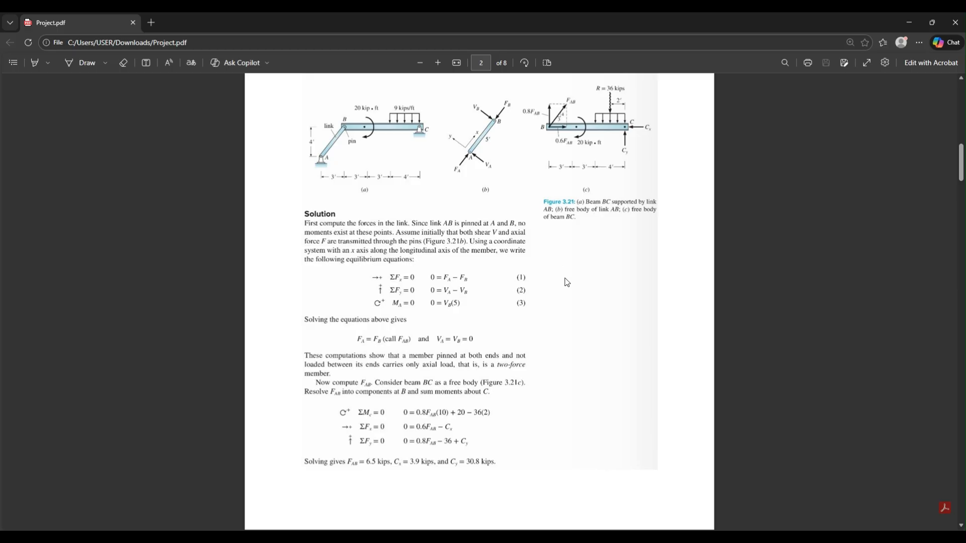
pyautogui.scroll(-10, 562, 281)
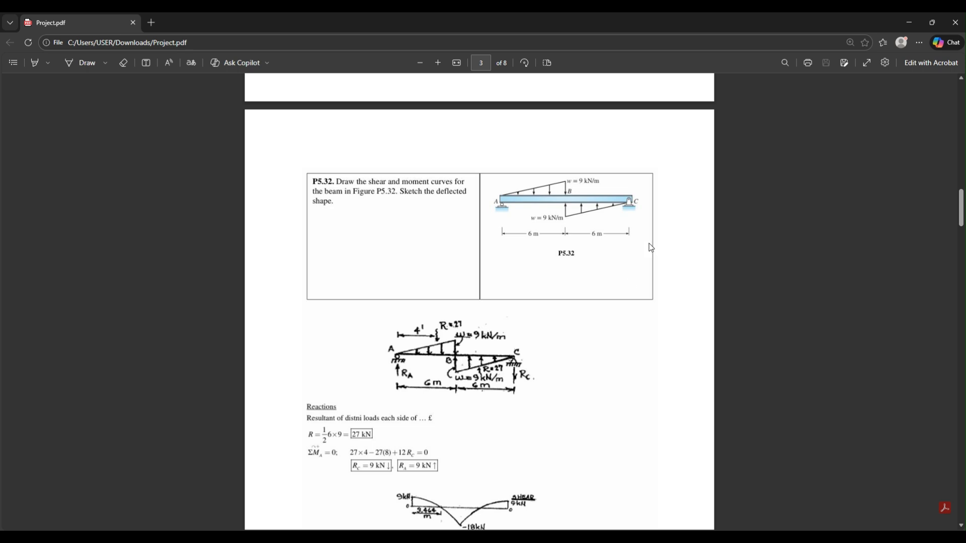
pyautogui.scroll(-2, 629, 277)
pyautogui.scroll(1, 621, 172)
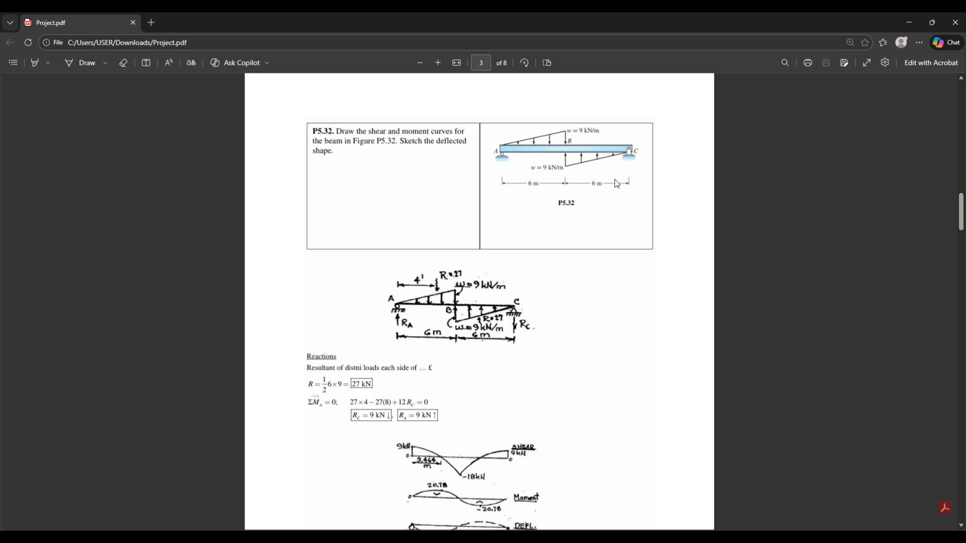
pyautogui.moveTo(574, 538)
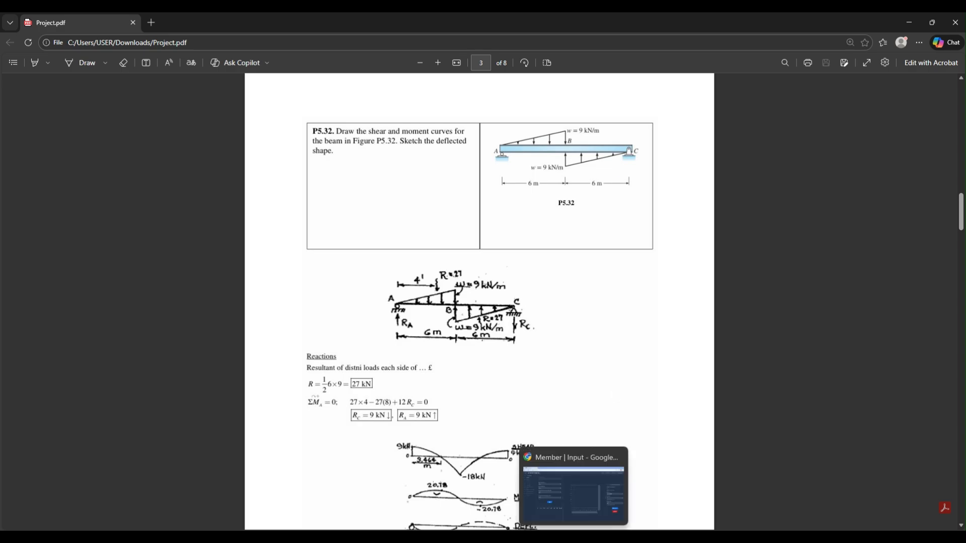
# Step: Switch back to the 2D Structural Analysis Tool and save the unit system as SI
pyautogui.click(574, 486)
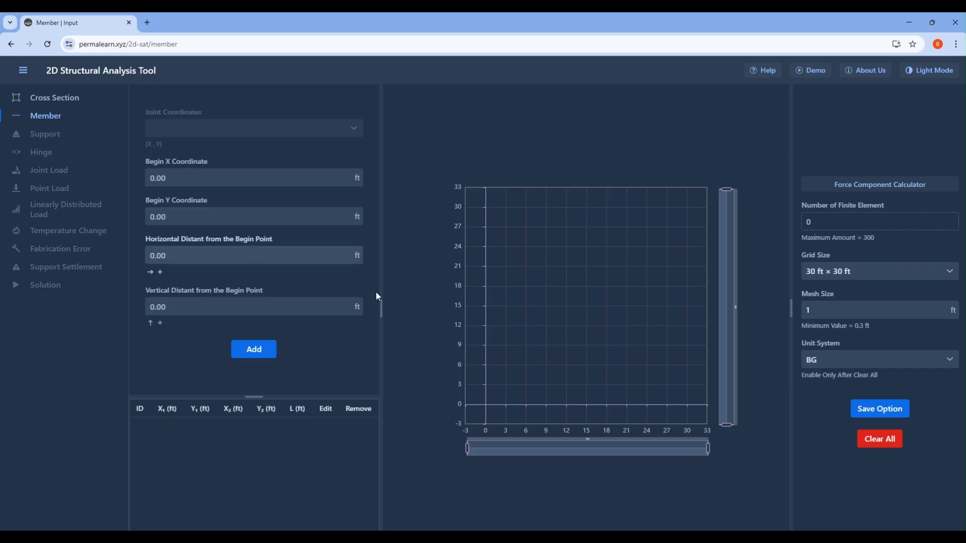
pyautogui.click(833, 361)
pyautogui.click(832, 378)
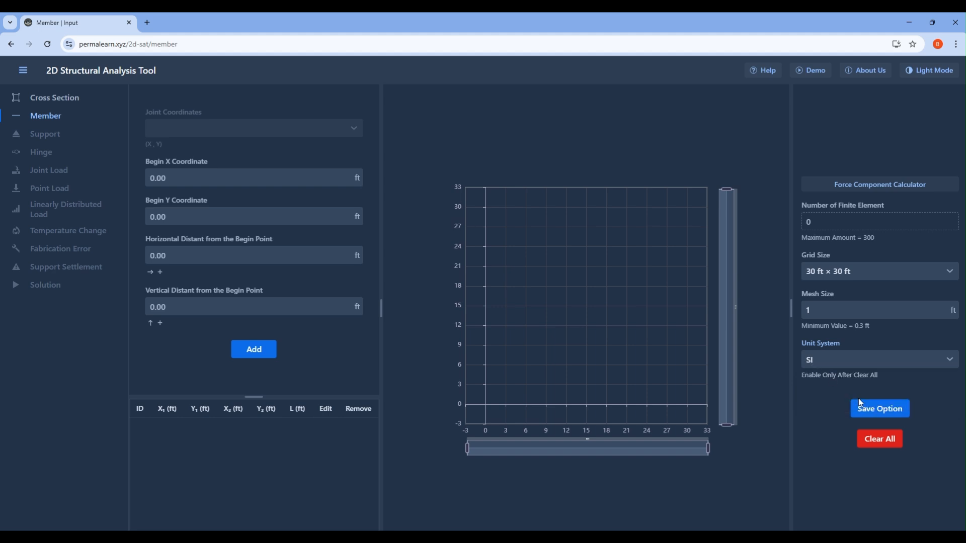
pyautogui.click(886, 411)
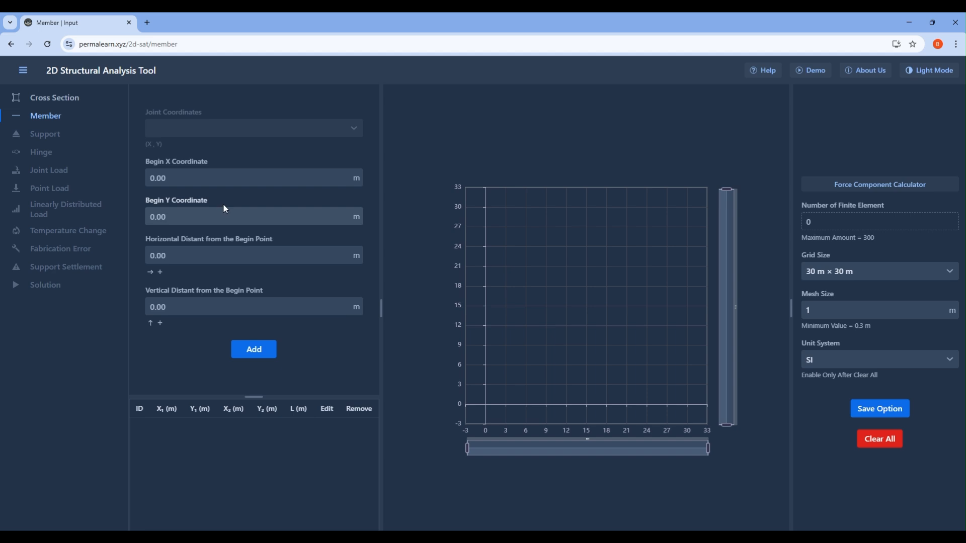
# Step: Add two consecutive 6 m horizontal members, the first starting at (0, 0) and the second at (6, 0)
pyautogui.click(238, 255)
pyautogui.write('6')
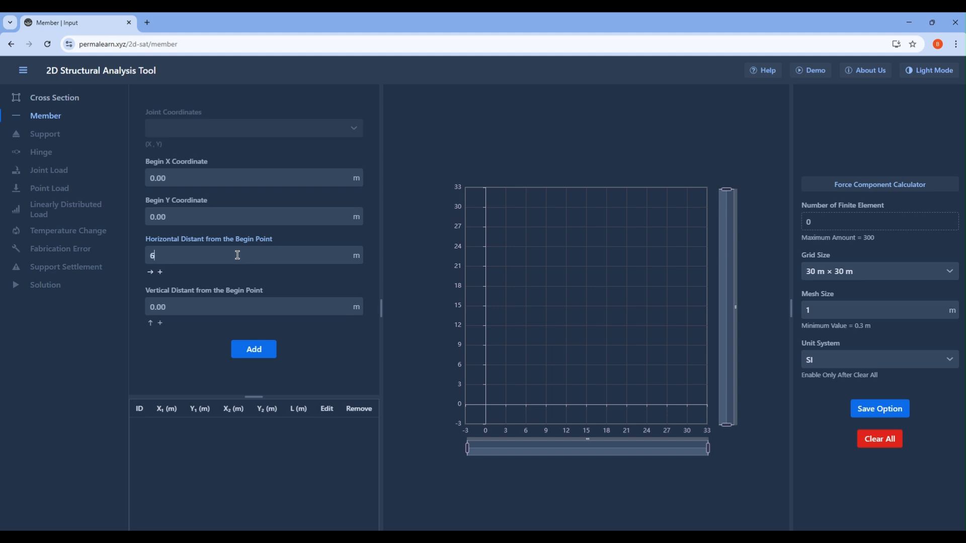
pyautogui.press('Return')
pyautogui.click(244, 132)
pyautogui.click(236, 166)
pyautogui.click(200, 256)
pyautogui.write('6')
pyautogui.press('Return')
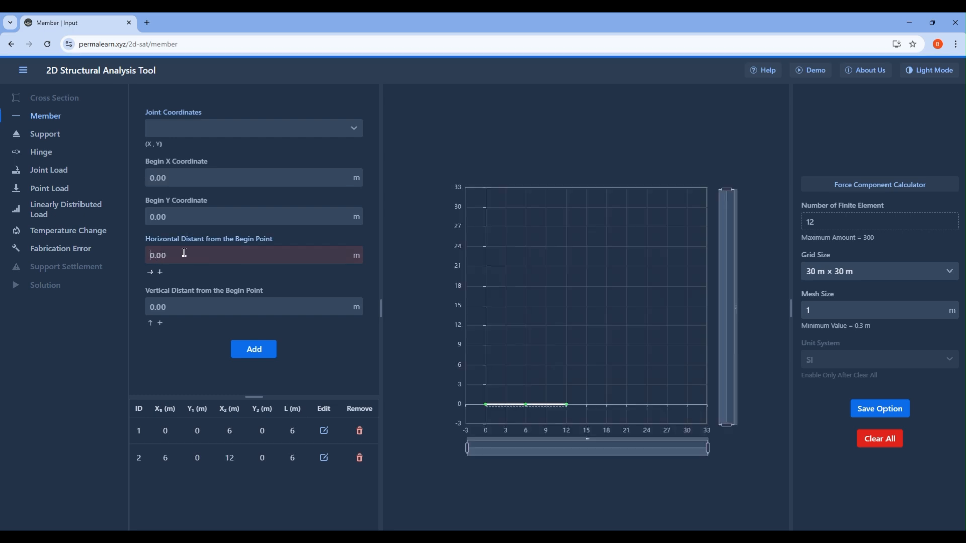
# Step: Add a roller support at joint A (0, 0)
pyautogui.click(43, 135)
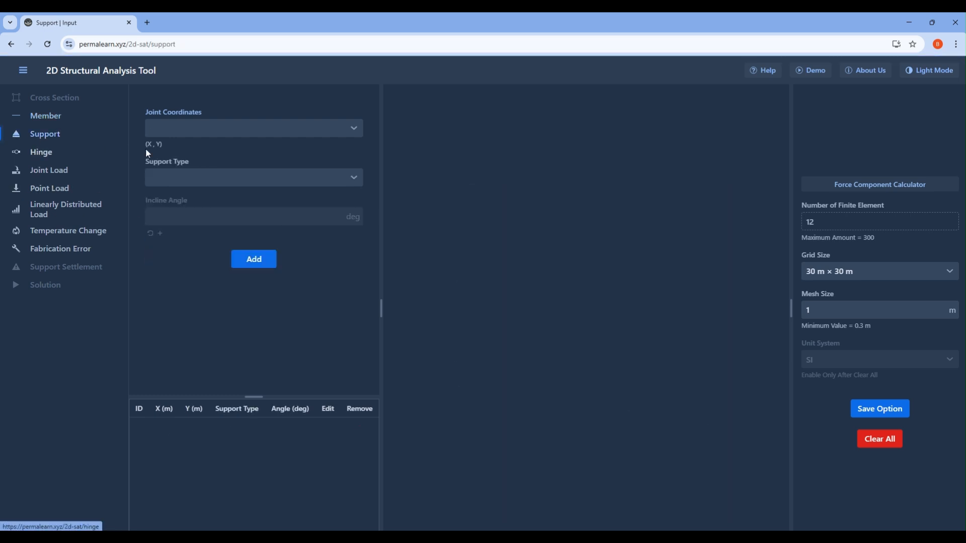
pyautogui.click(210, 132)
pyautogui.click(209, 151)
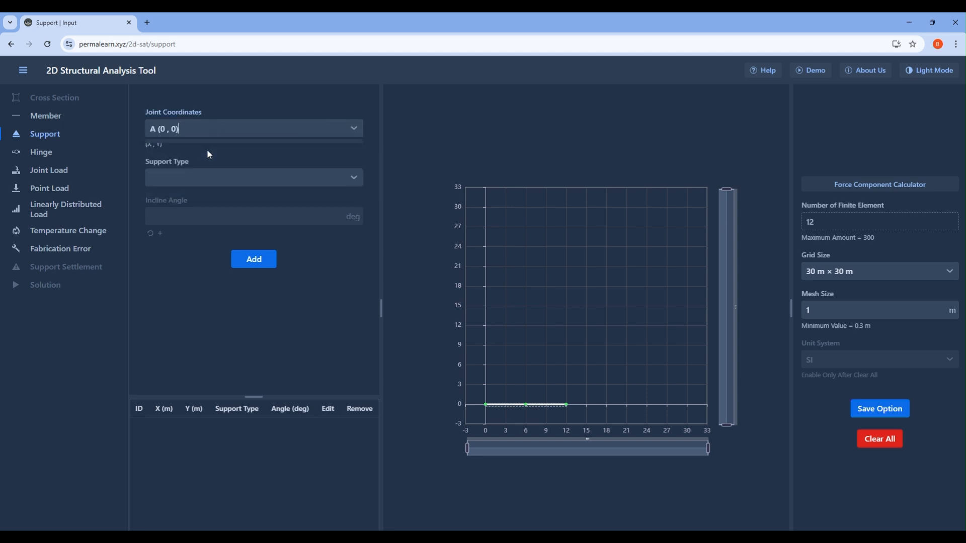
pyautogui.click(206, 177)
pyautogui.click(197, 237)
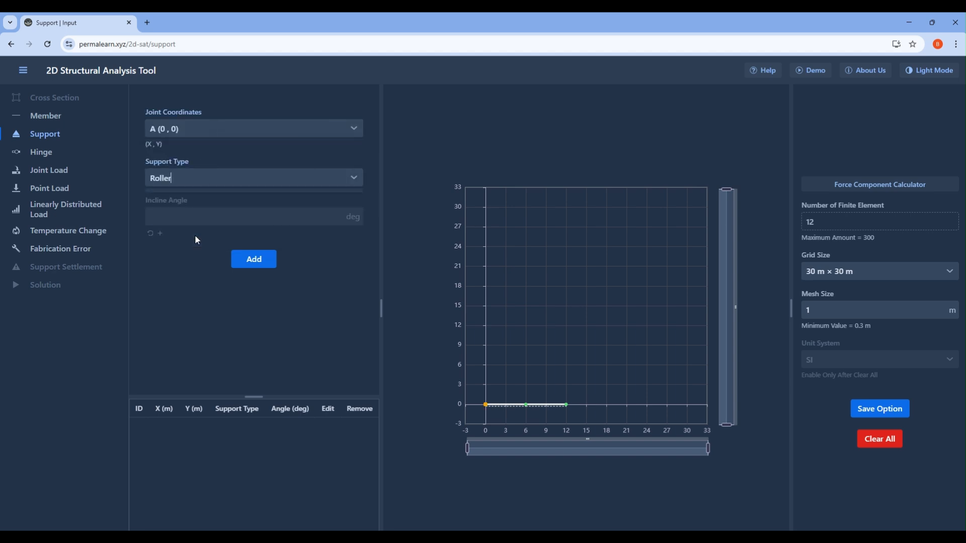
pyautogui.click(253, 260)
# Step: Add a pinned support at joint C (12, 0)
pyautogui.click(253, 129)
pyautogui.click(233, 185)
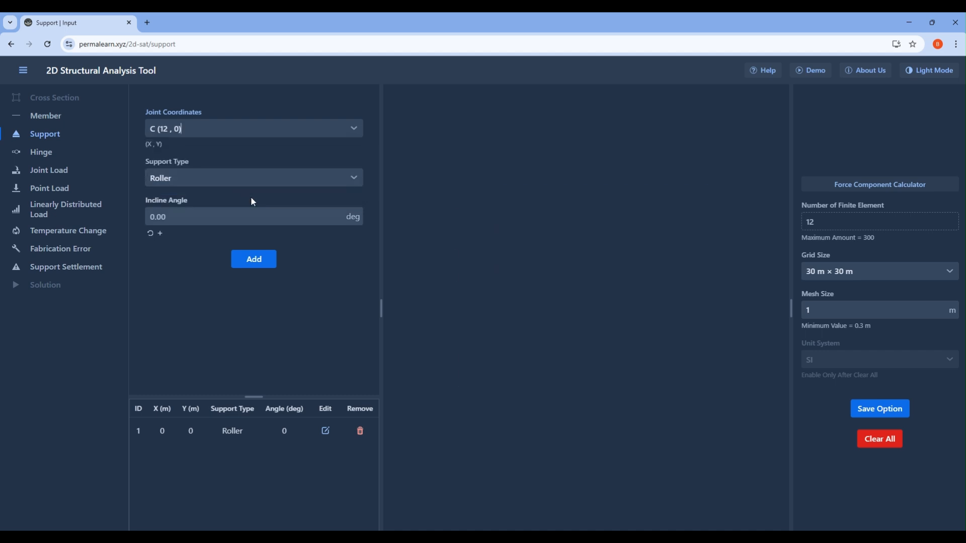
pyautogui.click(265, 178)
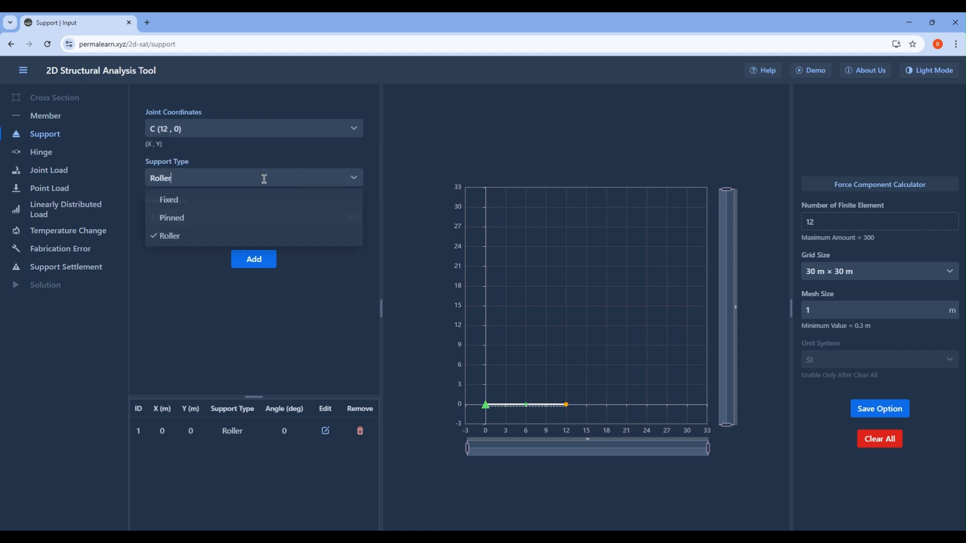
pyautogui.click(255, 218)
pyautogui.click(256, 259)
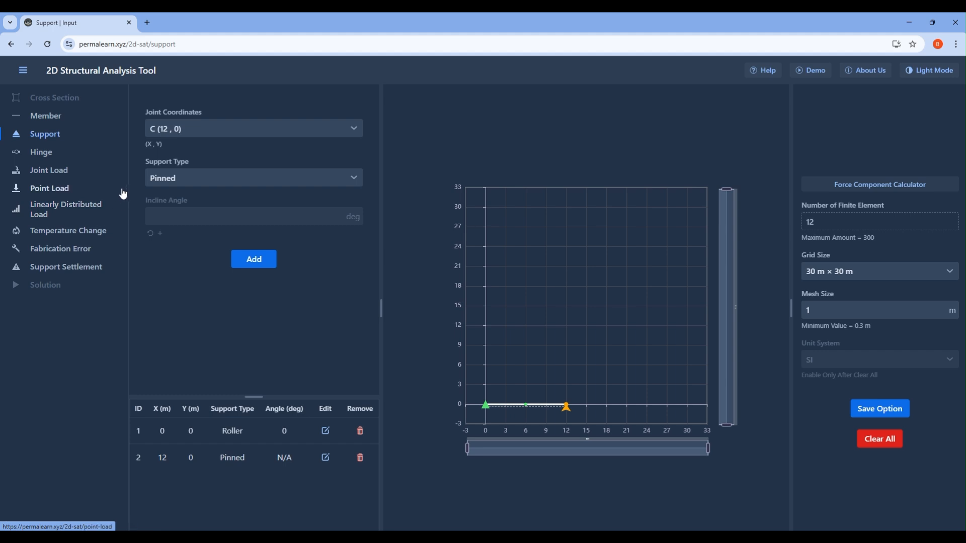
# Step: Set up a vertical linearly distributed load on member 1 in the global coordinate system, checking the load in Figure P5.32
pyautogui.click(59, 211)
pyautogui.click(214, 130)
pyautogui.click(209, 153)
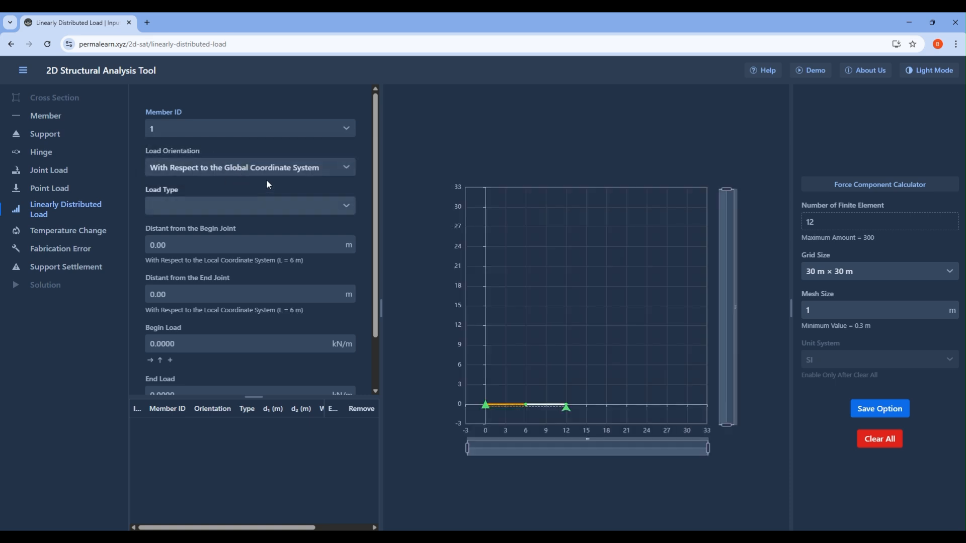
pyautogui.click(261, 206)
pyautogui.click(262, 207)
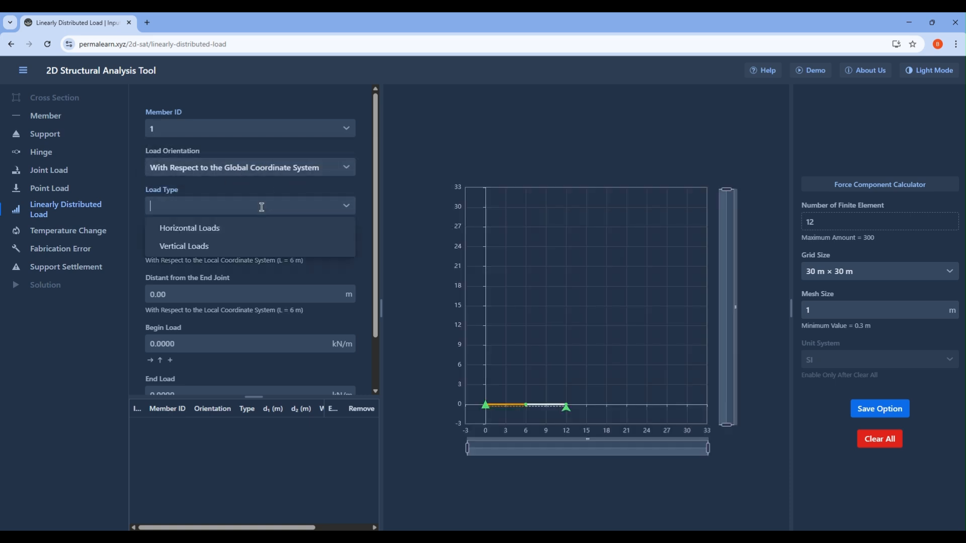
pyautogui.click(238, 241)
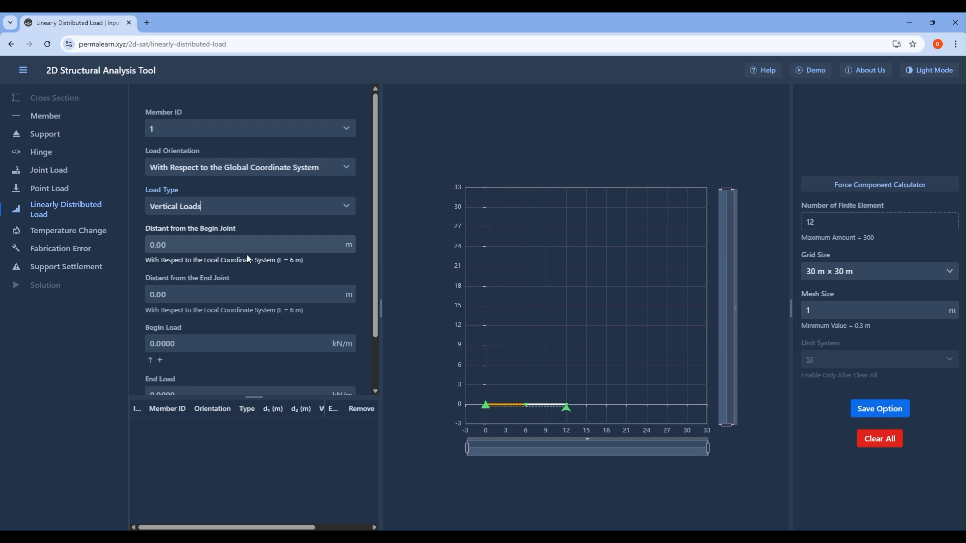
pyautogui.click(608, 539)
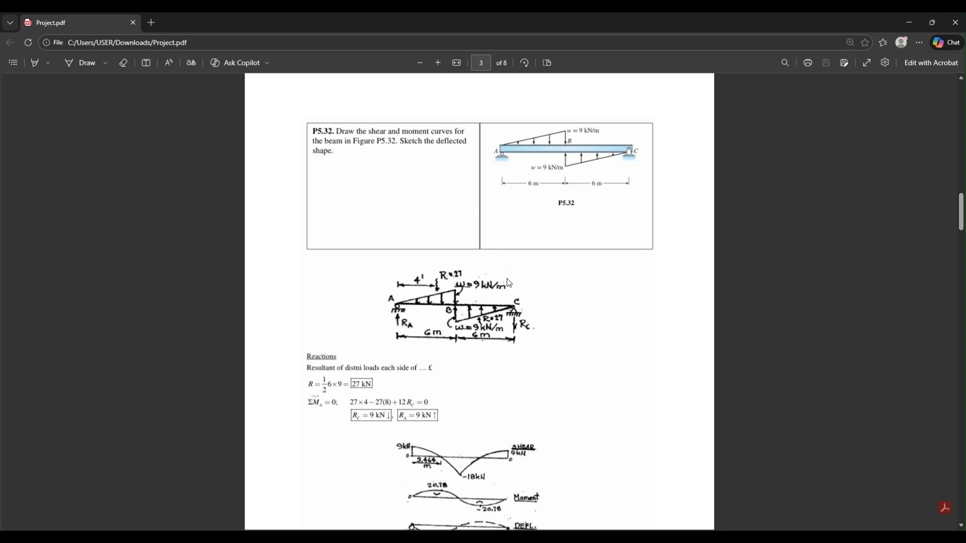
pyautogui.hotkey('alt', 'Tab')
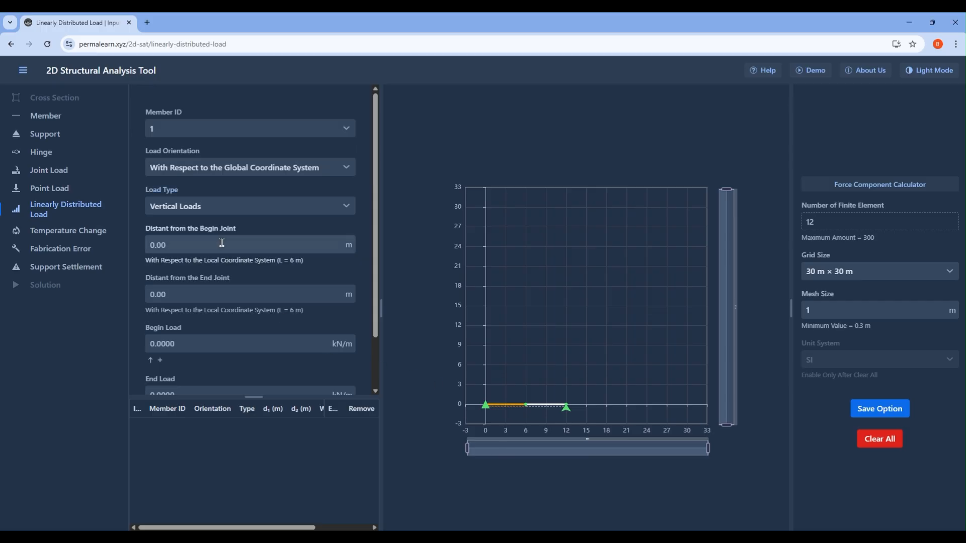
# Step: Set member 1's begin load to 0 and end load to -9 kN/m, and add the distributed load
pyautogui.scroll(-1, 222, 242)
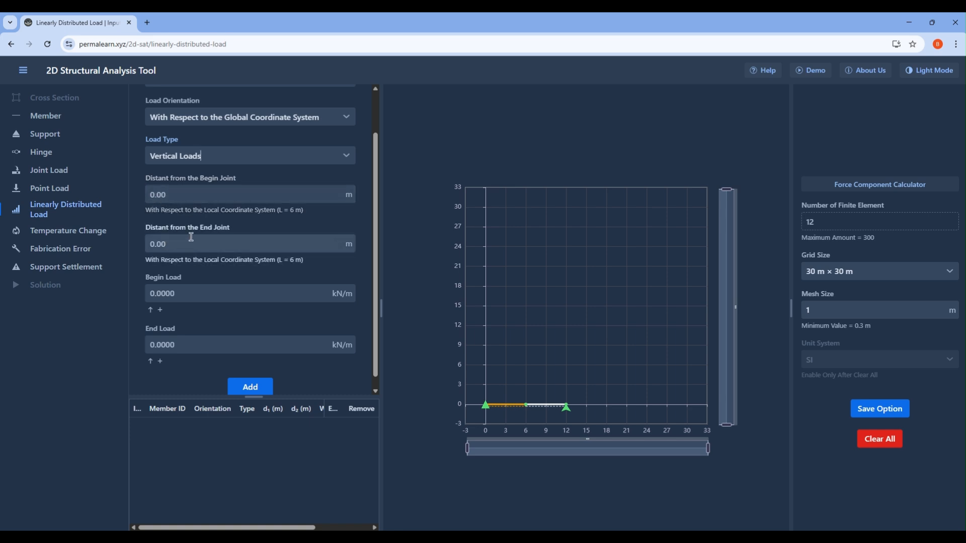
pyautogui.click(198, 289)
pyautogui.write('0')
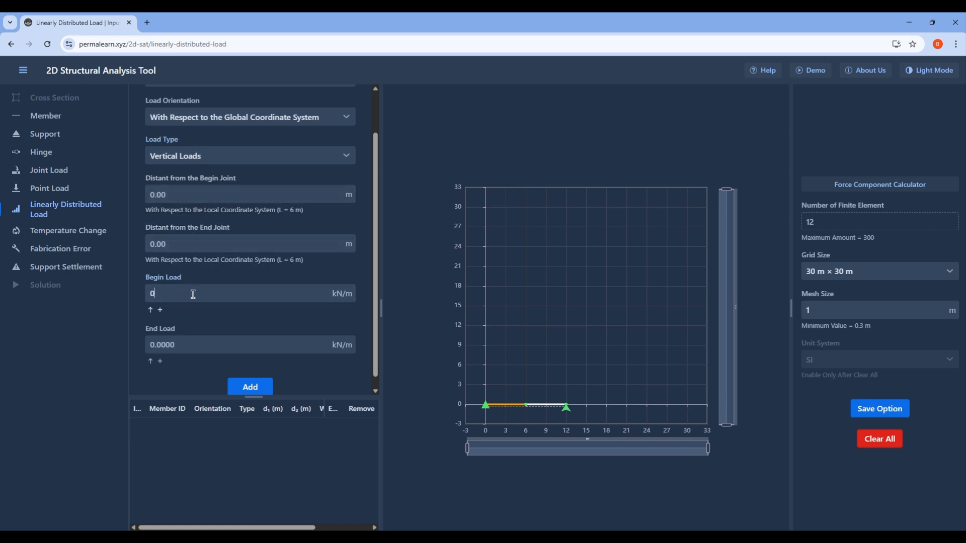
pyautogui.click(165, 349)
pyautogui.write('-')
pyautogui.write('1')
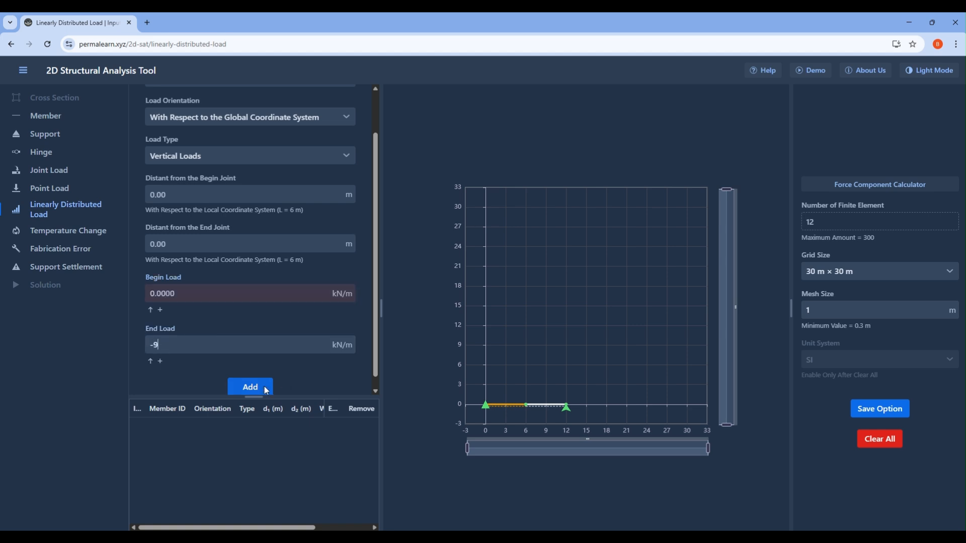
pyautogui.click(252, 386)
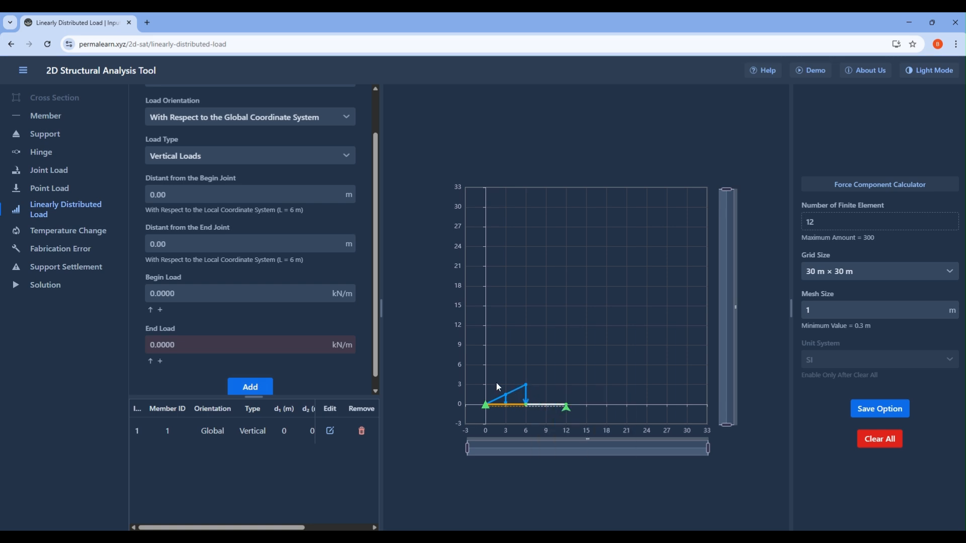
# Step: Add a vertical linearly distributed load on member 2 with a begin load of 9 kN/m and an end load of 0
pyautogui.scroll(1, 252, 316)
pyautogui.click(274, 137)
pyautogui.press('BackSpace')
pyautogui.write('2')
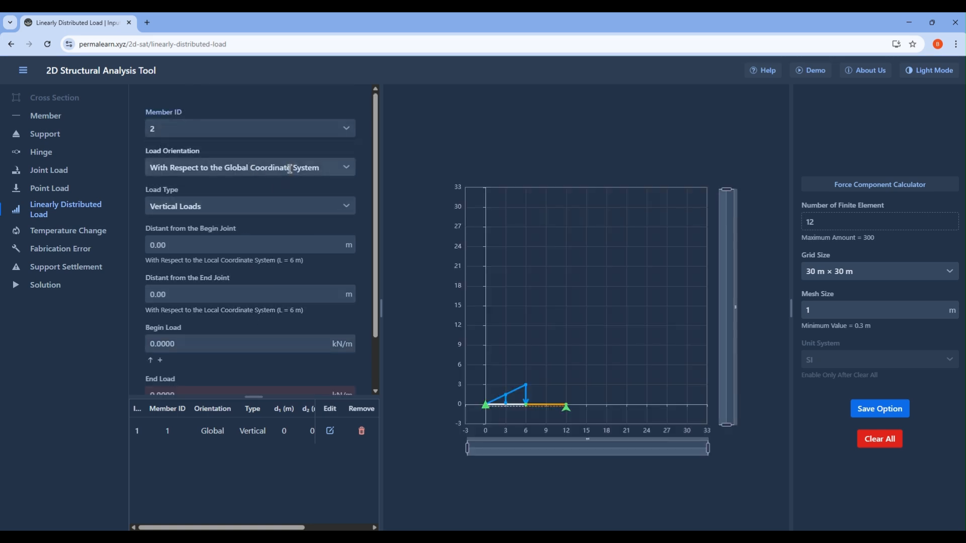
pyautogui.scroll(-1, 256, 236)
pyautogui.scroll(-1, 253, 241)
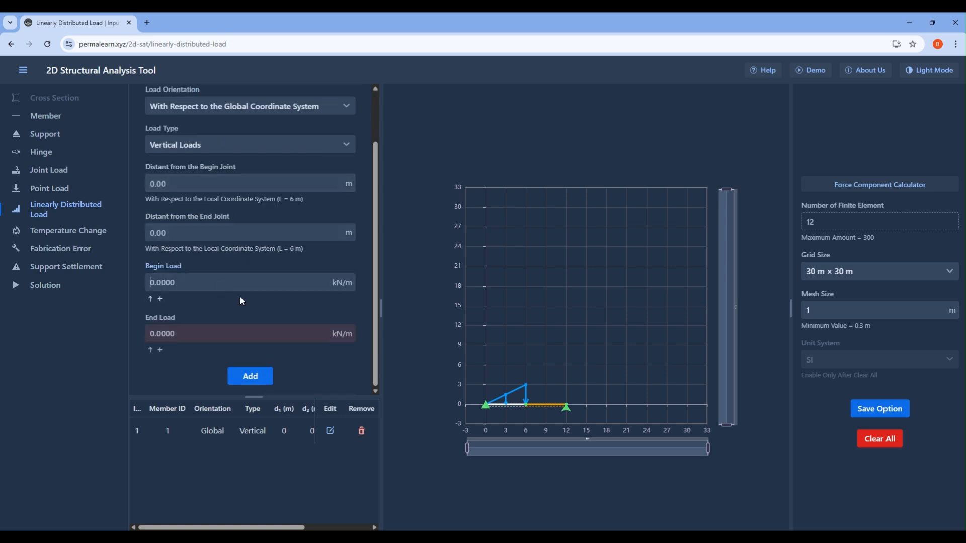
pyautogui.write('9')
pyautogui.click(255, 378)
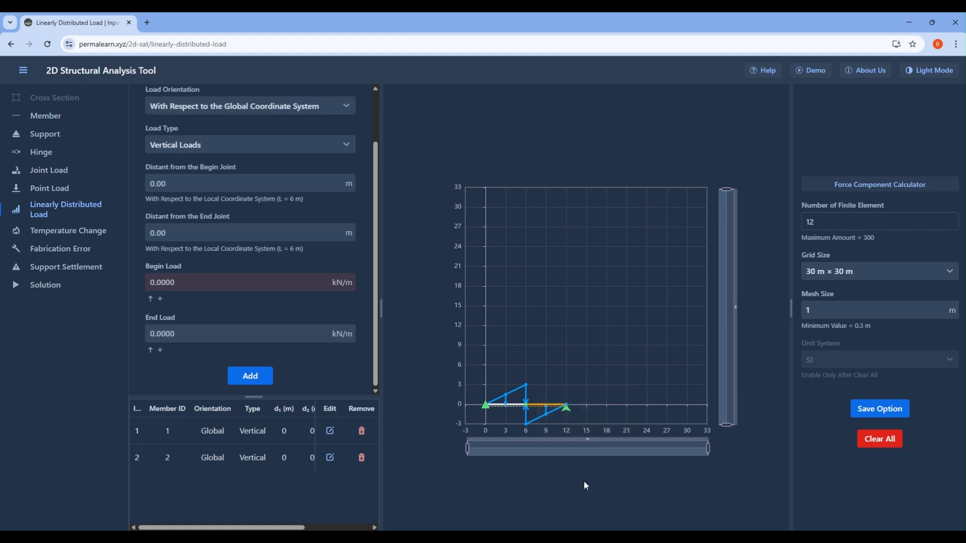
# Step: Check the loading against Figure P5.32, then display only the members and shear forces in the solution
pyautogui.click(584, 538)
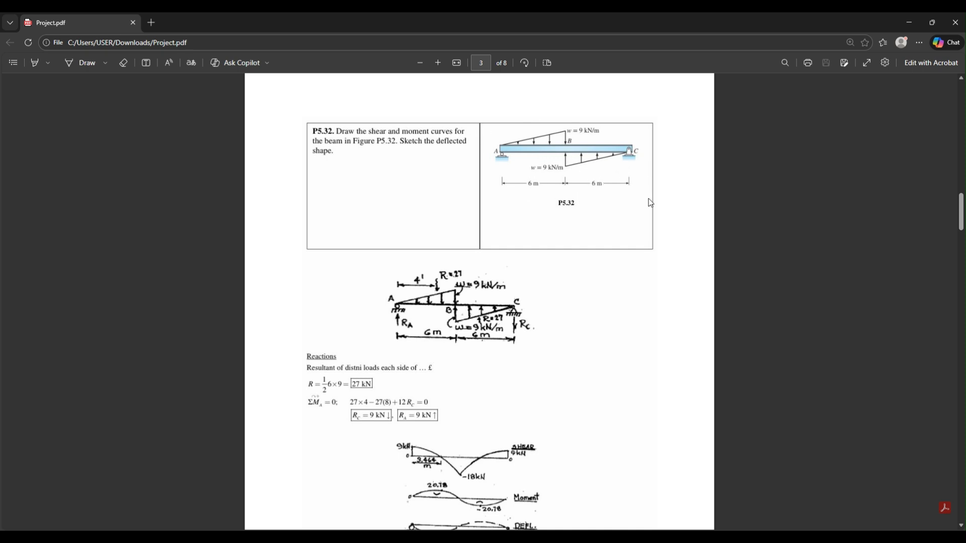
pyautogui.click(559, 537)
pyautogui.click(36, 290)
pyautogui.click(201, 133)
pyautogui.click(201, 148)
pyautogui.click(200, 164)
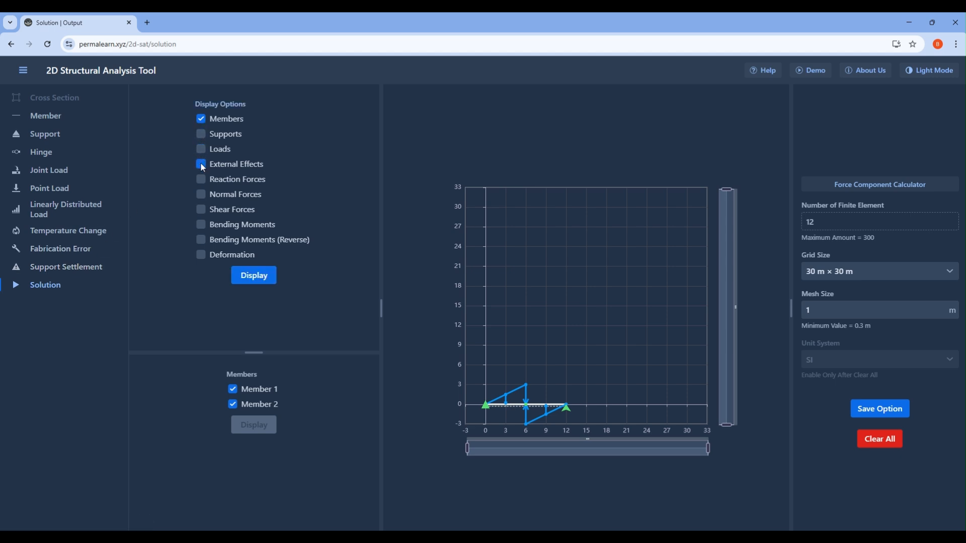
pyautogui.click(204, 208)
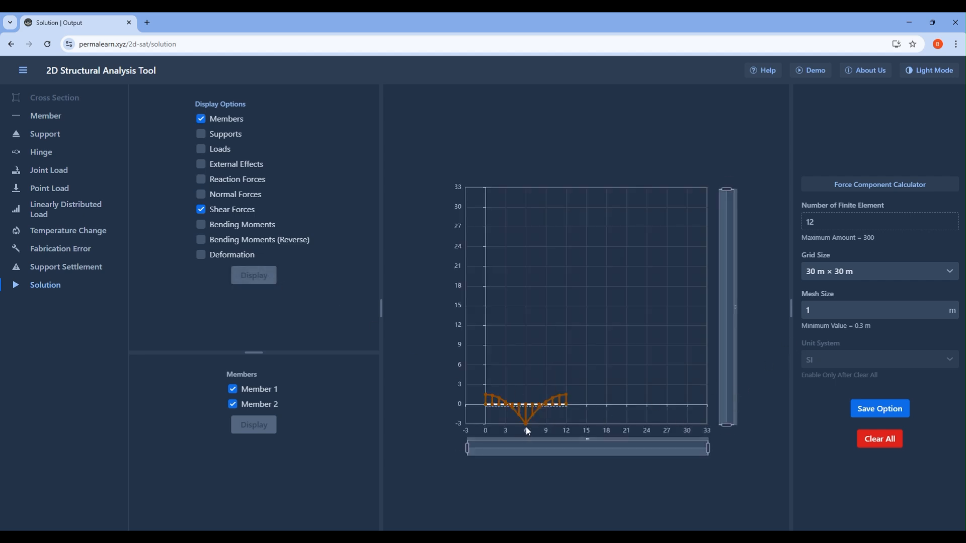
# Step: Inspect the shear forces at midspan and both beam ends and compare them with the P5.32 shear diagram in Project.pdf
pyautogui.moveTo(528, 429)
pyautogui.moveTo(568, 399)
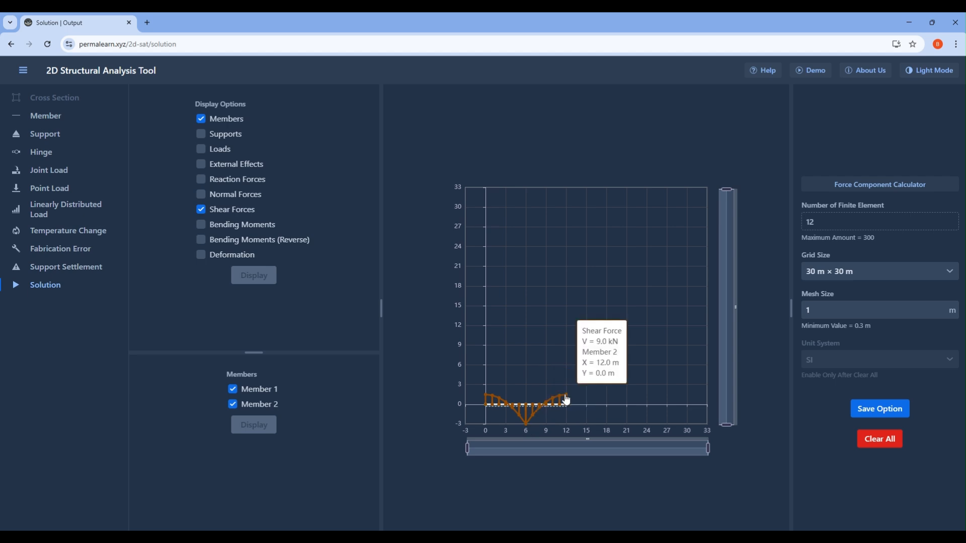
pyautogui.moveTo(489, 399)
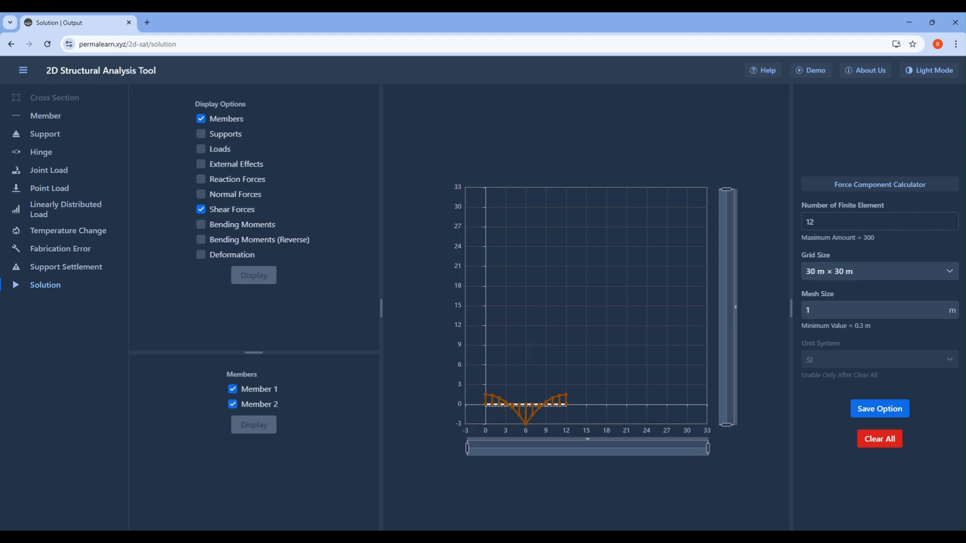
pyautogui.click(601, 537)
pyautogui.scroll(-2, 497, 462)
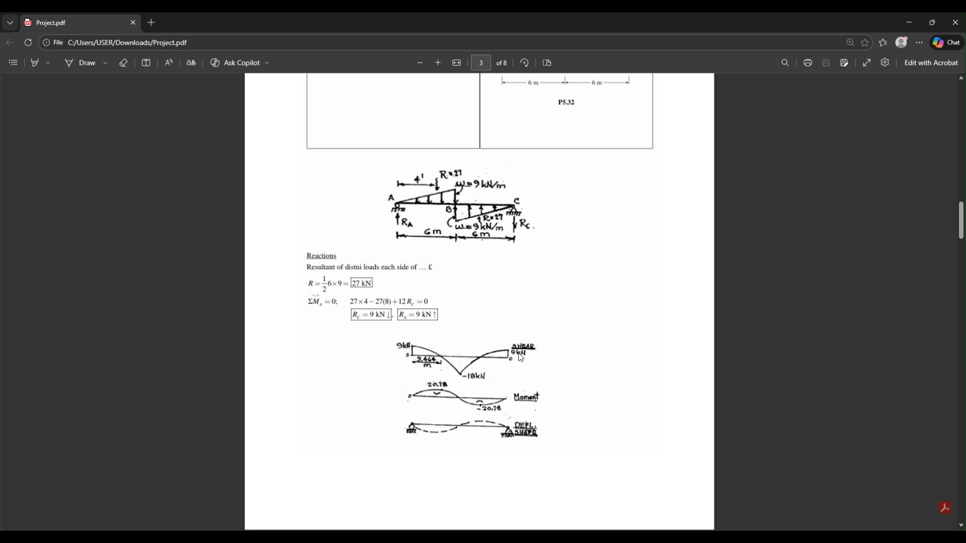
pyautogui.moveTo(573, 537)
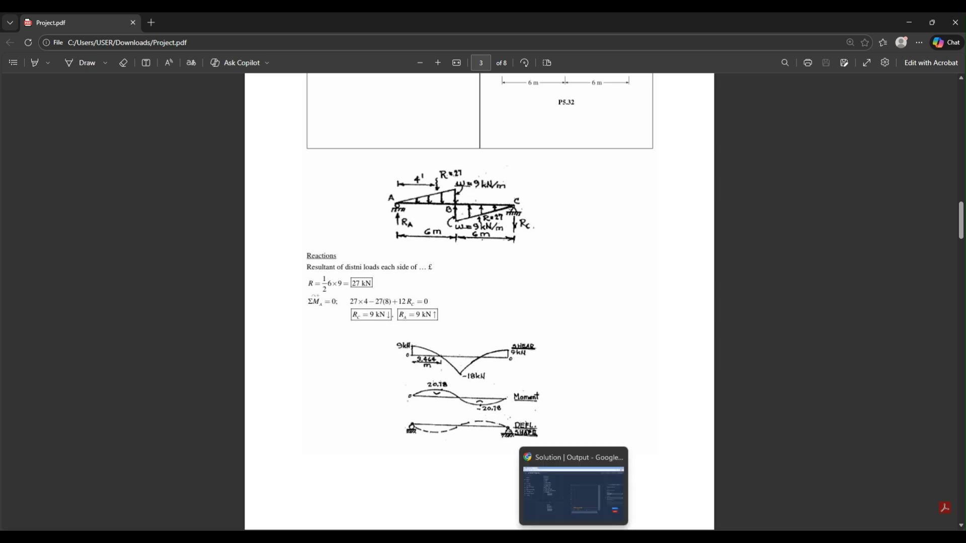
# Step: Return to the analysis tool, display bending moments instead of shear forces, and inspect the peak moment on member 1
pyautogui.click(574, 490)
pyautogui.click(201, 211)
pyautogui.click(201, 225)
pyautogui.click(259, 277)
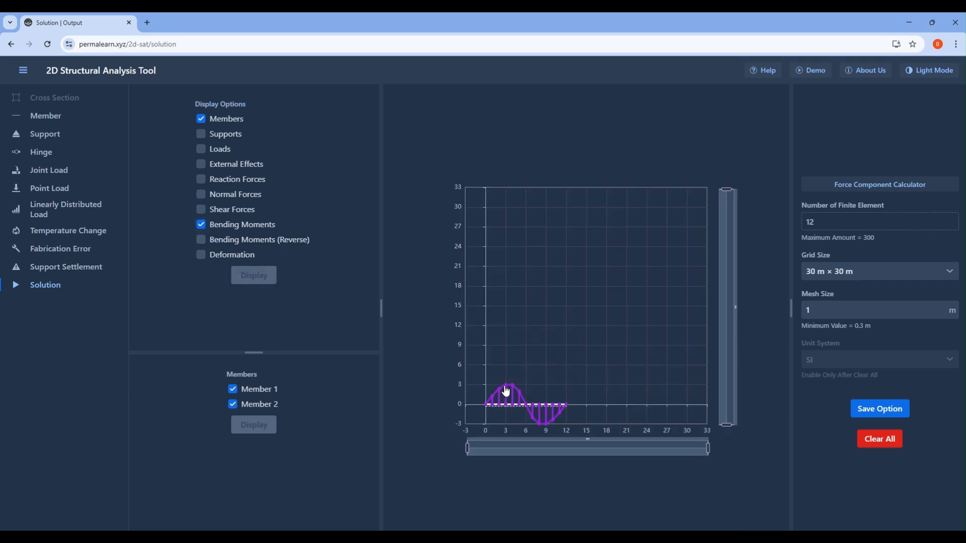
pyautogui.moveTo(506, 391)
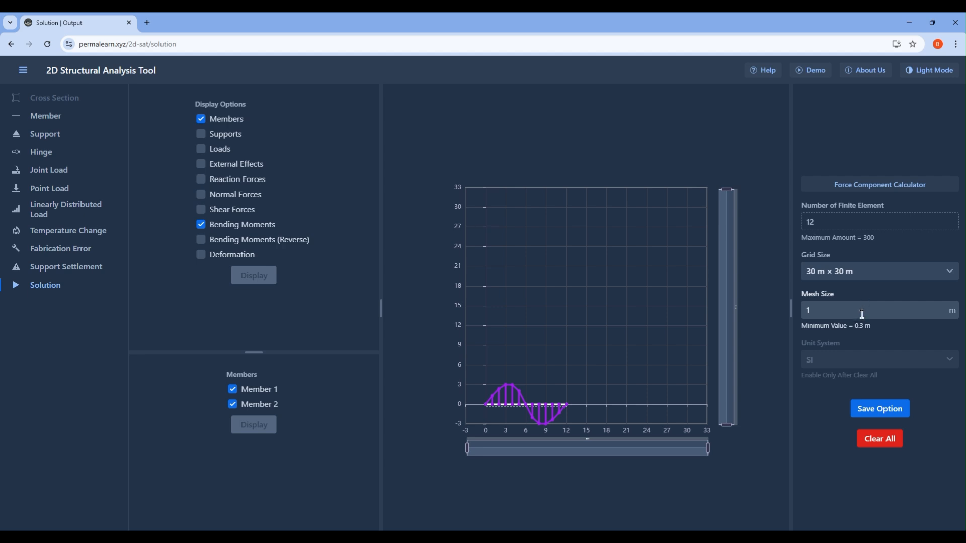
# Step: Save a mesh size of 0.5 m and inspect the bending moment at joint C
pyautogui.moveTo(862, 315); pyautogui.dragTo(789, 315)
pyautogui.click(843, 305)
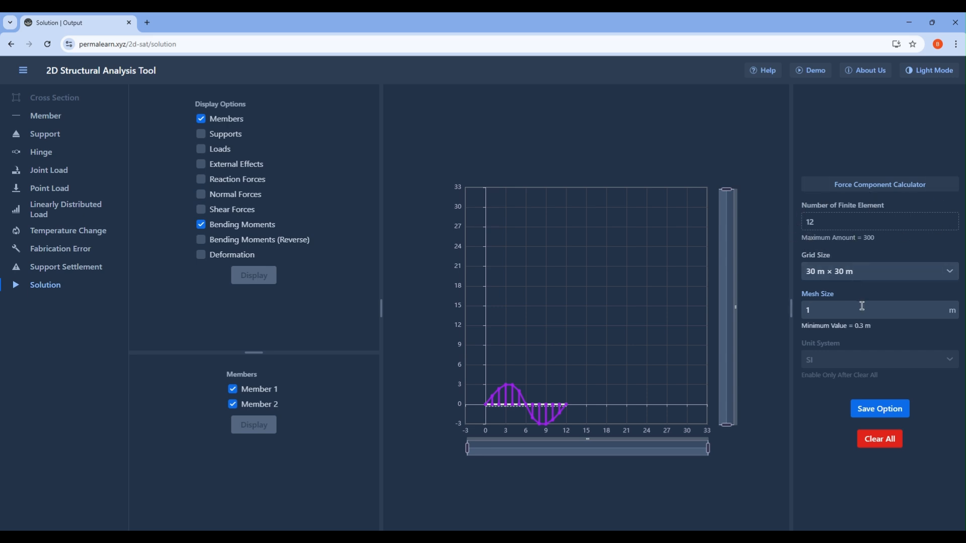
pyautogui.press('BackSpace')
pyautogui.write('0.5')
pyautogui.click(880, 410)
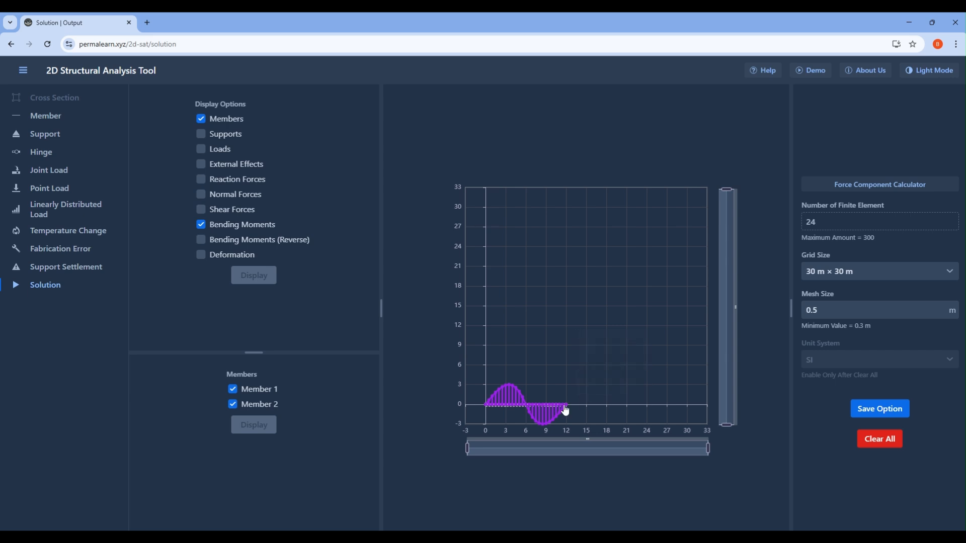
pyautogui.moveTo(569, 405)
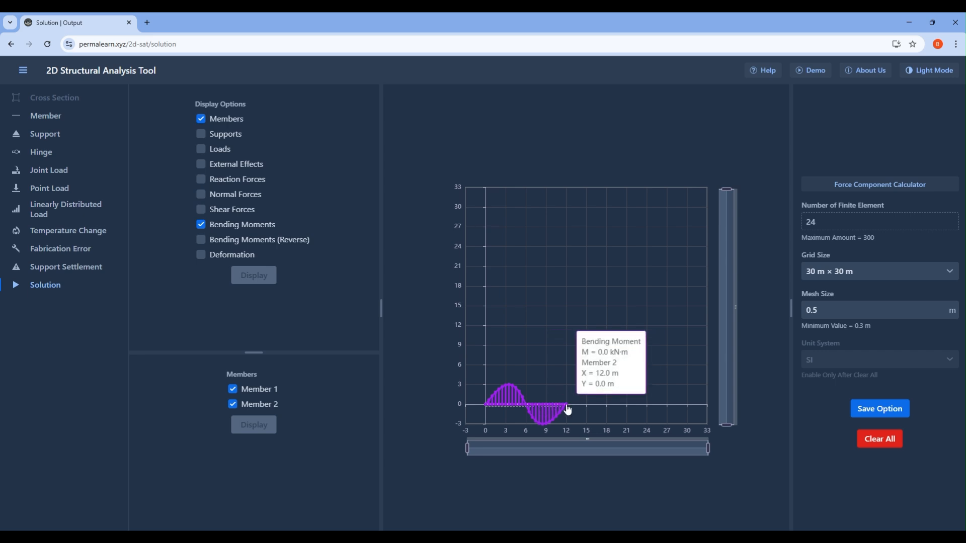
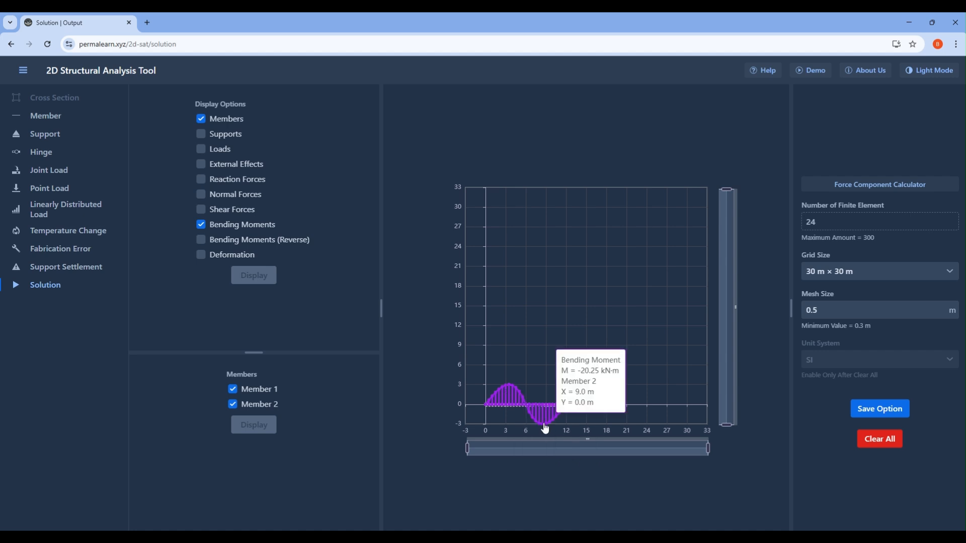
# Step: Inspect the peak bending moment on member 2 and compare it with the P5.32 moment diagram in Project.pdf
pyautogui.moveTo(544, 428)
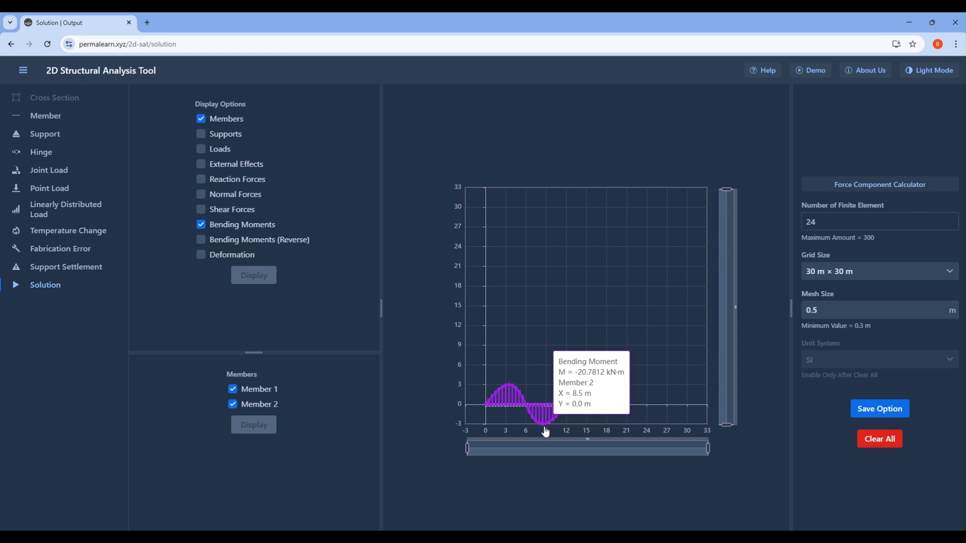
pyautogui.click(595, 538)
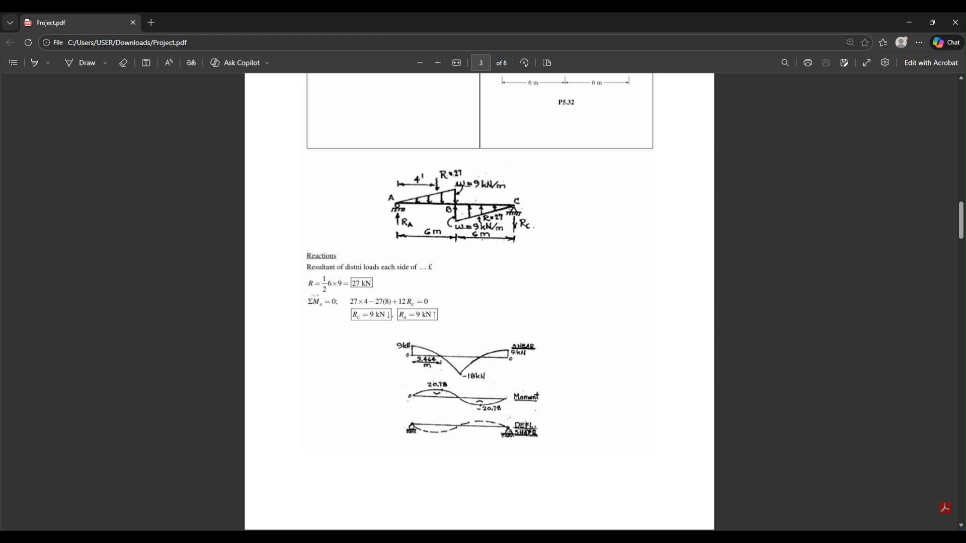
pyautogui.click(573, 538)
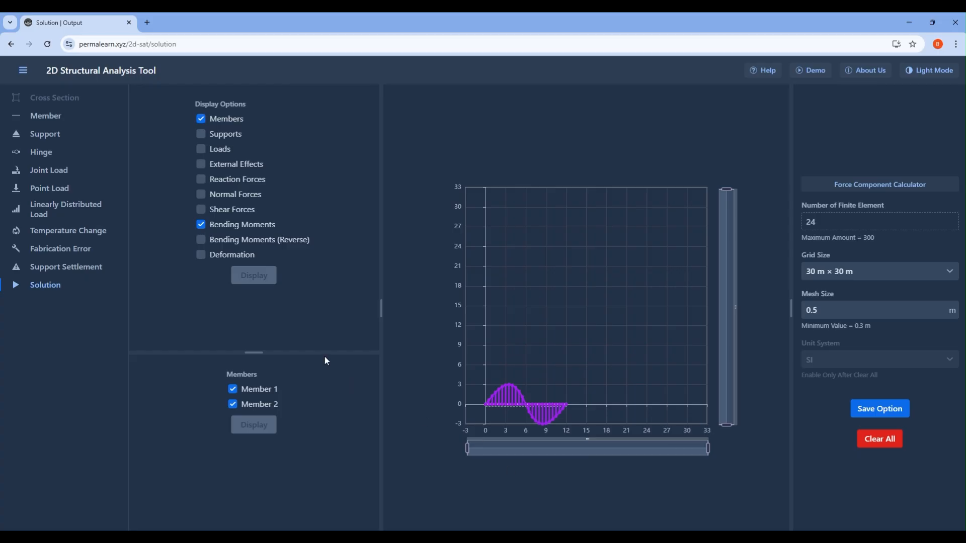
# Step: Display the reversed bending moments instead of the regular bending moments in the solution
pyautogui.click(201, 224)
pyautogui.click(203, 225)
pyautogui.click(203, 224)
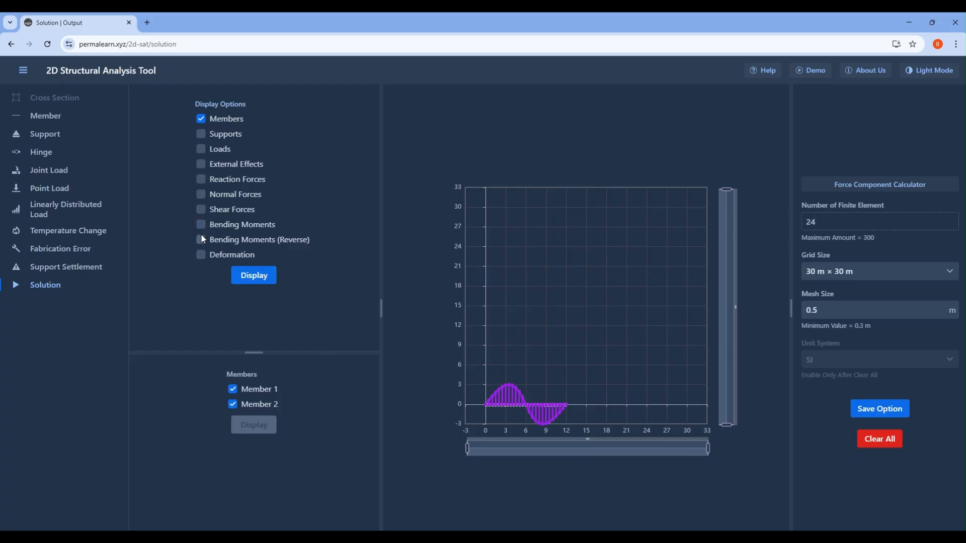
pyautogui.click(246, 274)
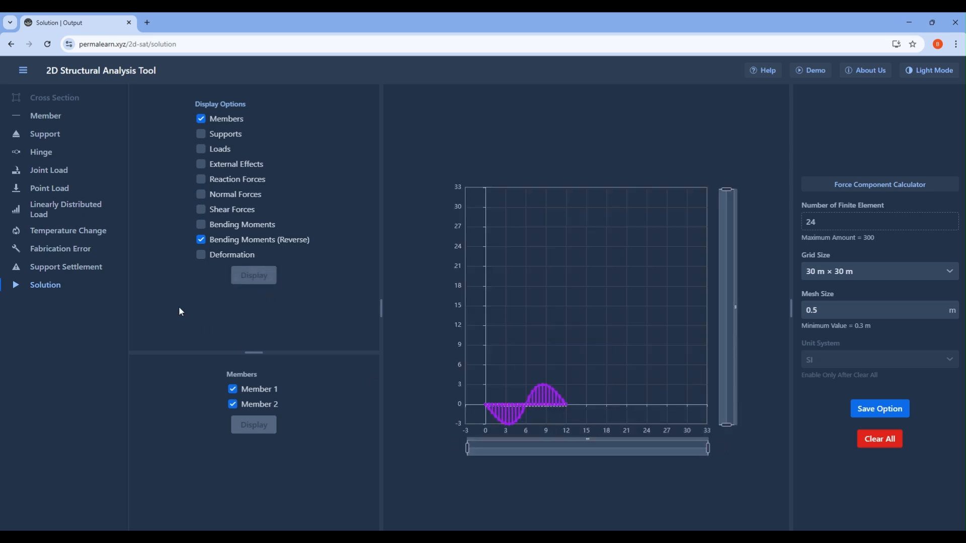
# Step: Display the deformation instead of the reversed bending moments and compare it with the P5.32 deflected shape in Project.pdf
pyautogui.click(202, 240)
pyautogui.click(201, 255)
pyautogui.click(249, 274)
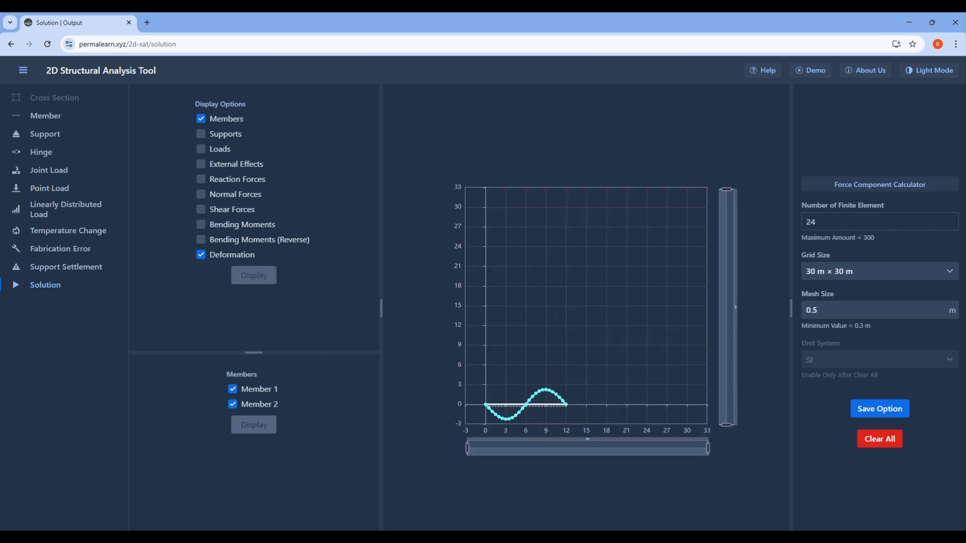
pyautogui.click(596, 538)
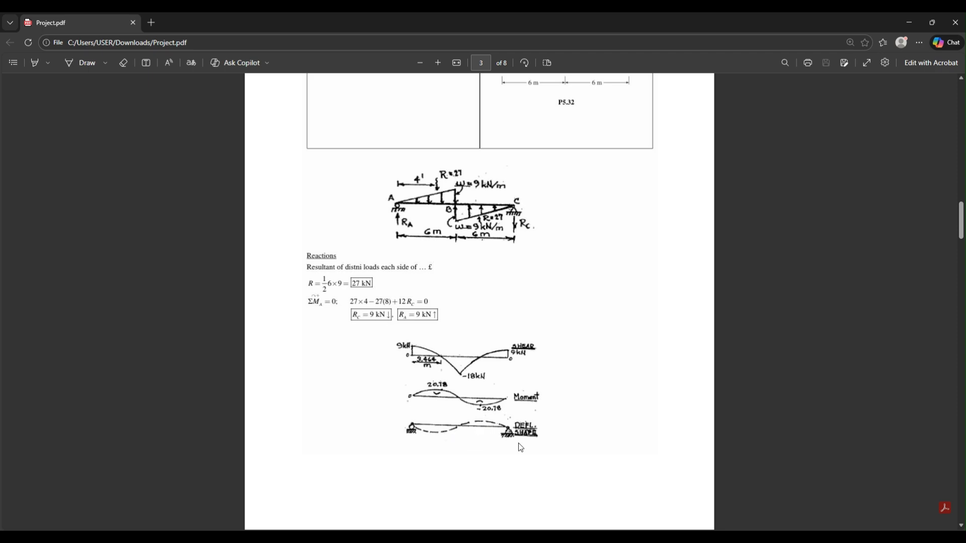
pyautogui.click(575, 538)
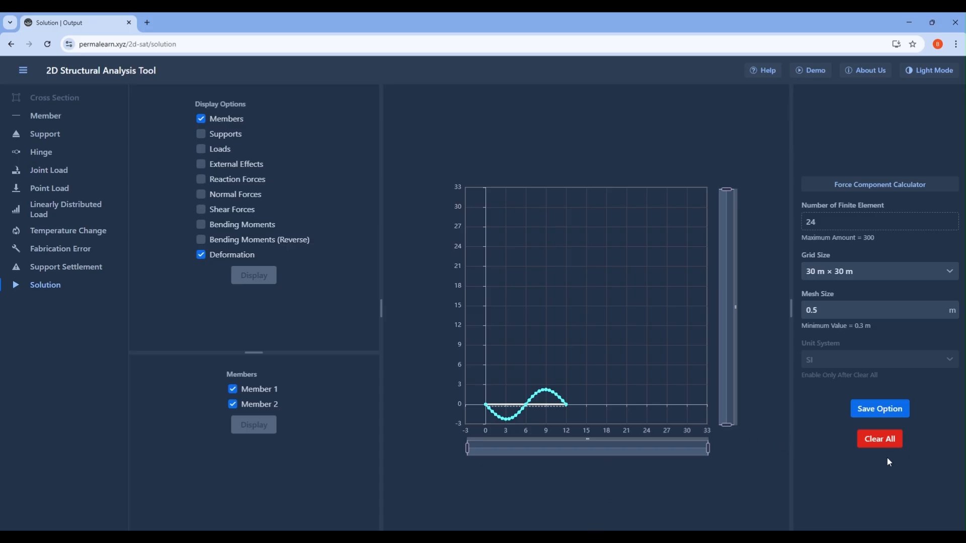
# Step: Clear all items from the beam model and review truss problem P4.11 on page 4 of Project.pdf
pyautogui.click(887, 440)
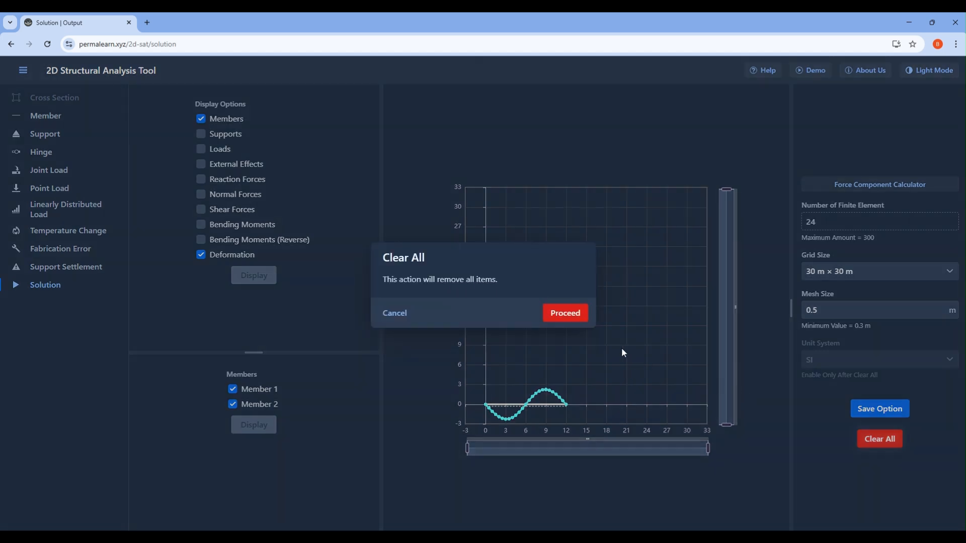
pyautogui.click(578, 314)
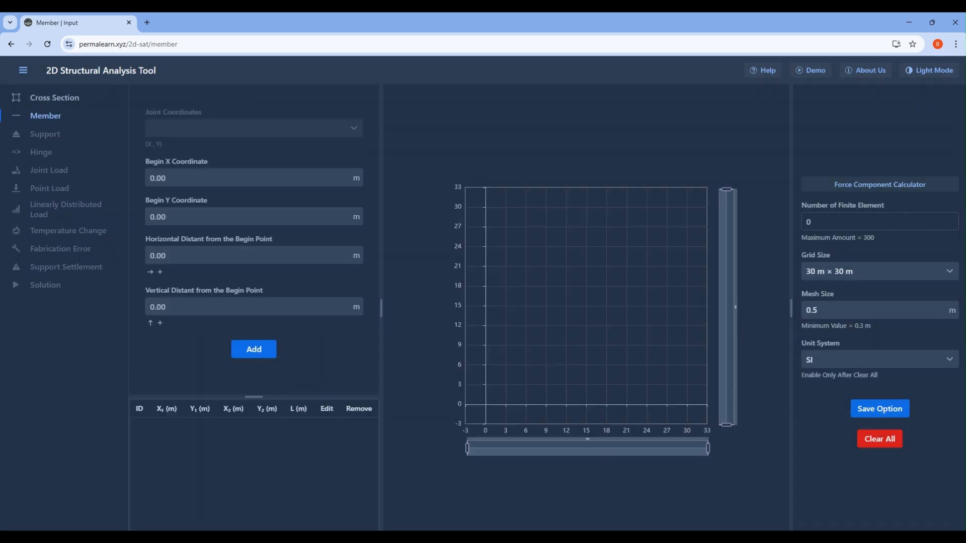
pyautogui.hotkey('alt', 'Tab')
pyautogui.scroll(-10, 558, 400)
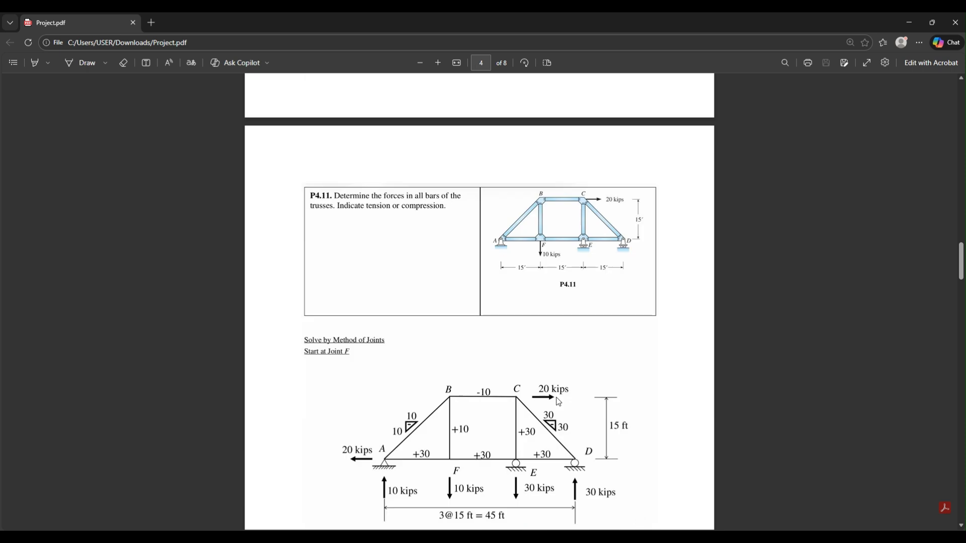
pyautogui.scroll(2, 558, 400)
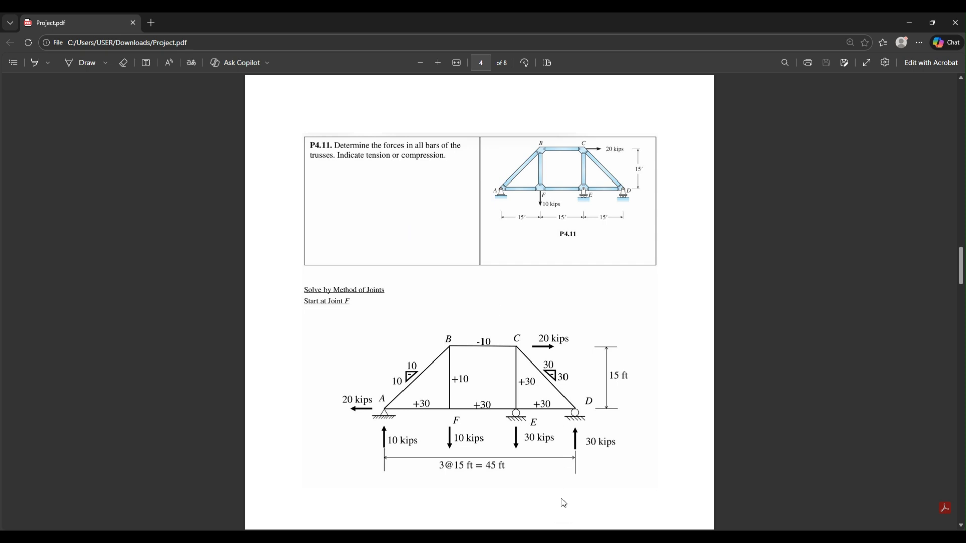
pyautogui.moveTo(574, 538)
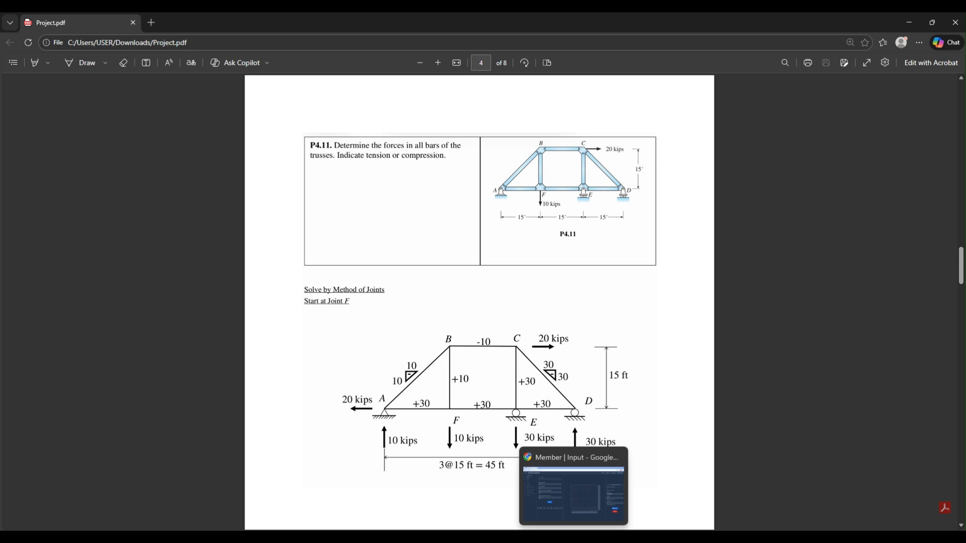
pyautogui.click(573, 537)
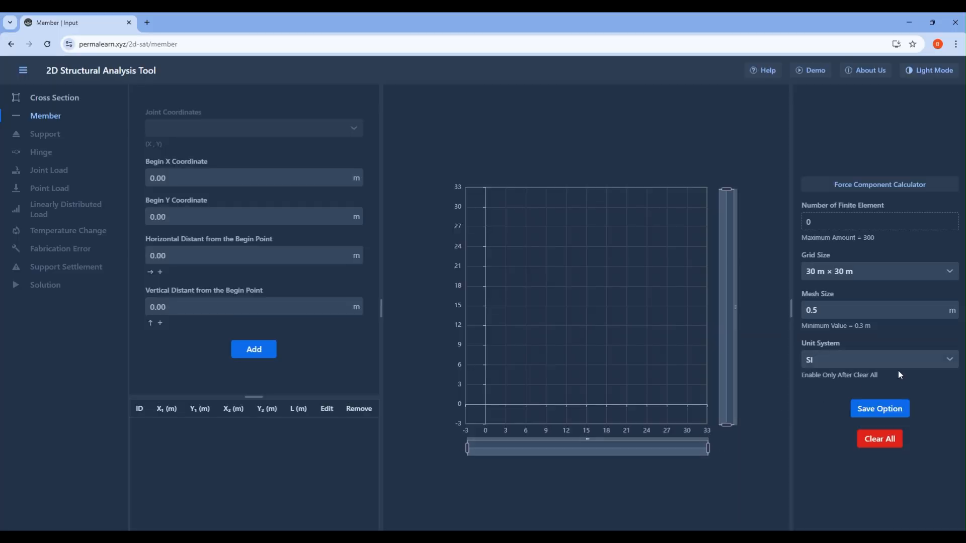
# Step: Save a mesh size of 1 m and check the dimensions and units of truss P4.11 in Project.pdf
pyautogui.moveTo(838, 313); pyautogui.dragTo(779, 314)
pyautogui.write('1')
pyautogui.click(862, 413)
pyautogui.write('15')
pyautogui.hotkey('alt', 'Tab')
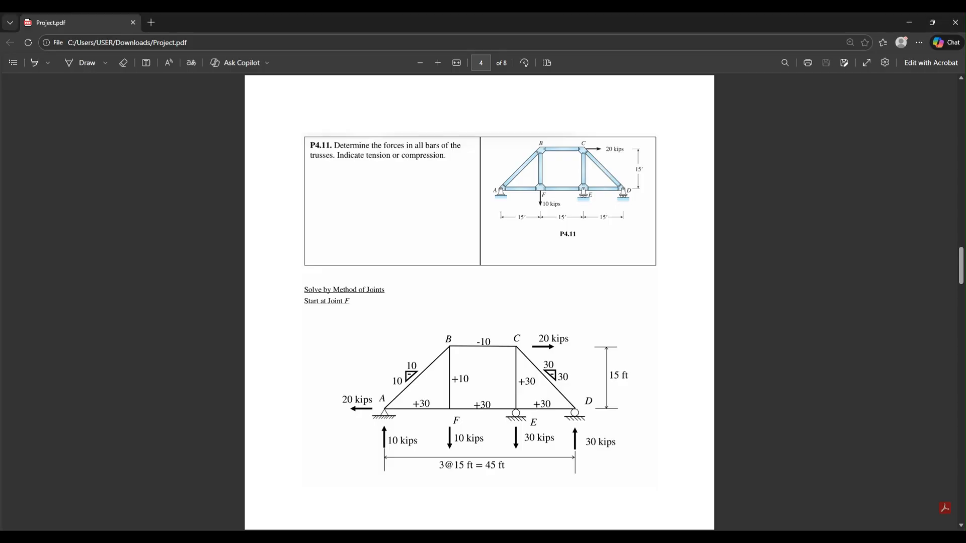
# Step: Return to the analysis tool and save the BG unit system and a grid size of 50 ft × 50 ft
pyautogui.hotkey('alt', 'Tab')
pyautogui.click(885, 363)
pyautogui.click(877, 394)
pyautogui.click(883, 407)
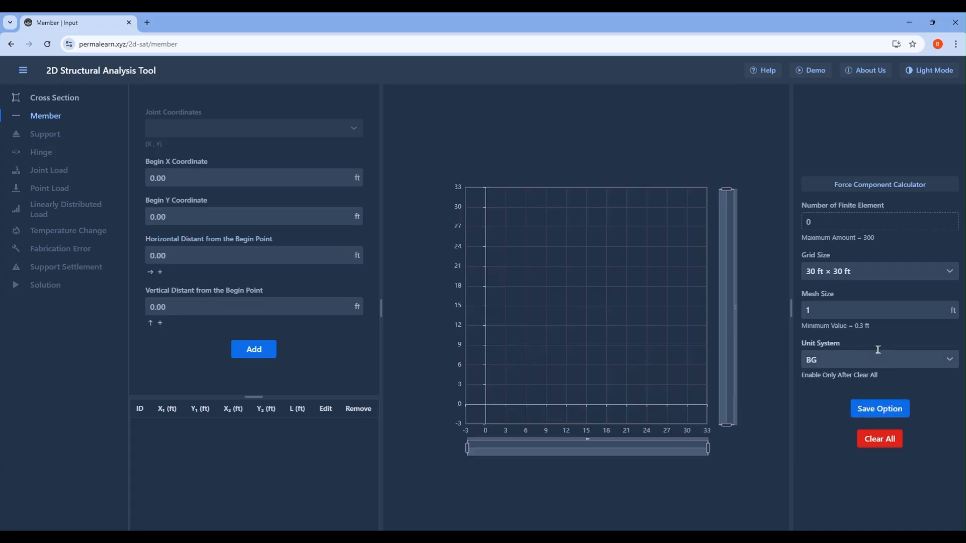
pyautogui.click(842, 271)
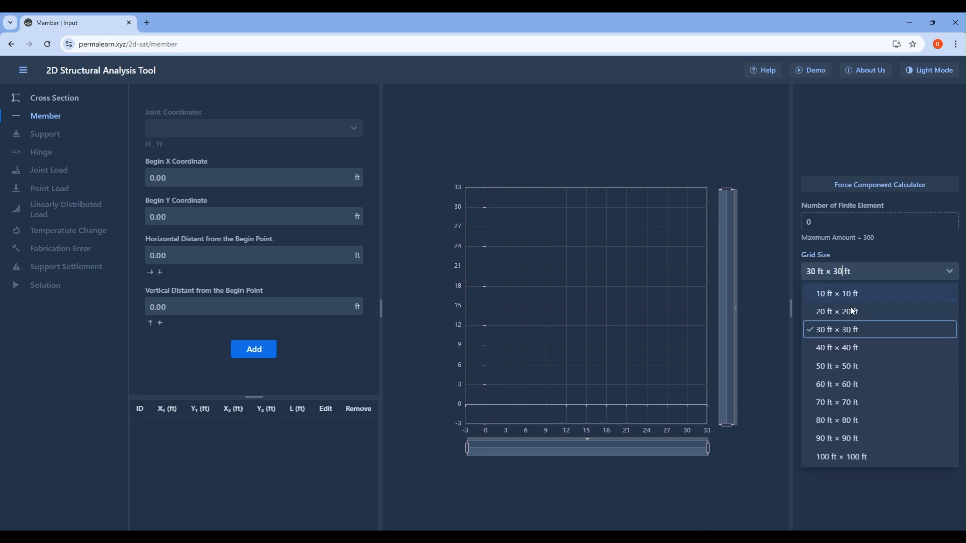
pyautogui.click(846, 365)
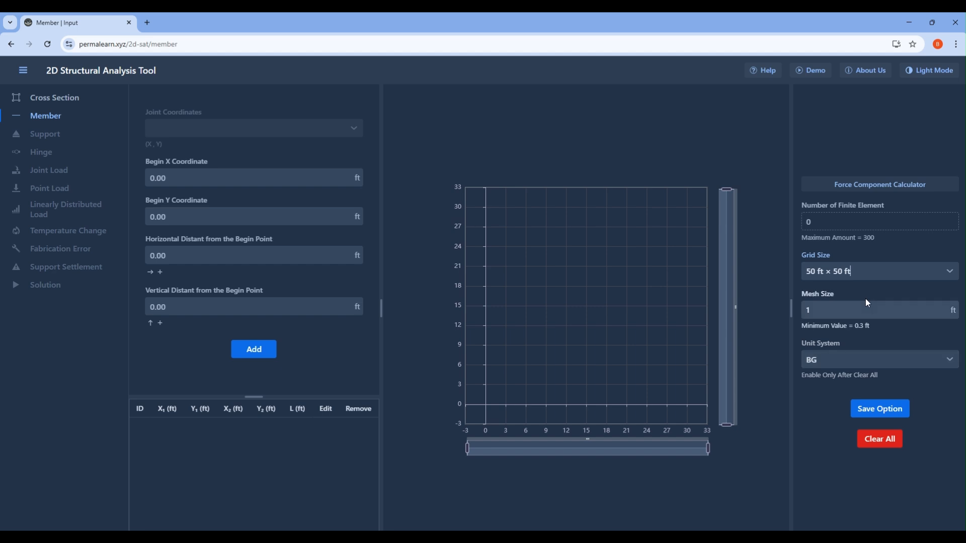
pyautogui.click(887, 410)
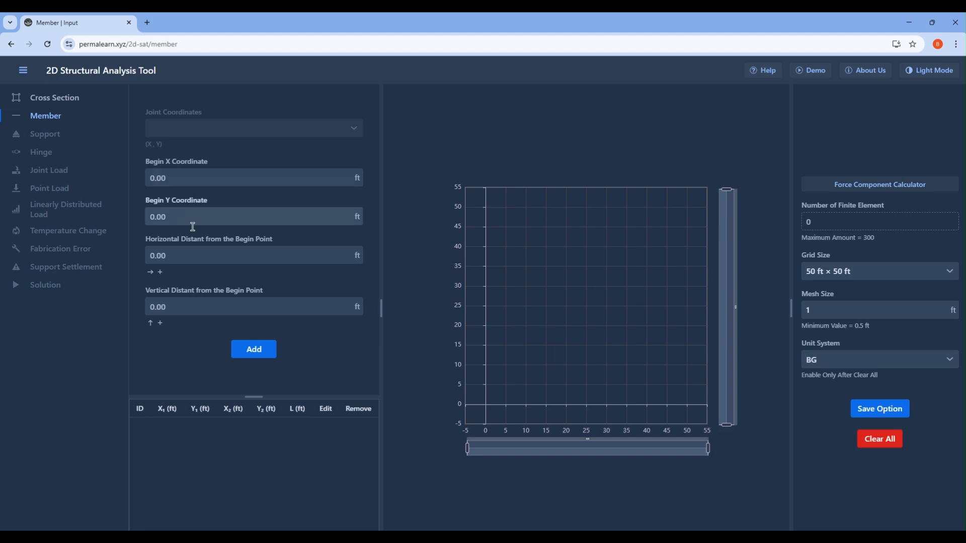
# Step: Set the first truss member's horizontal distance from its begin point to 15 ft
pyautogui.click(185, 258)
pyautogui.write('15')
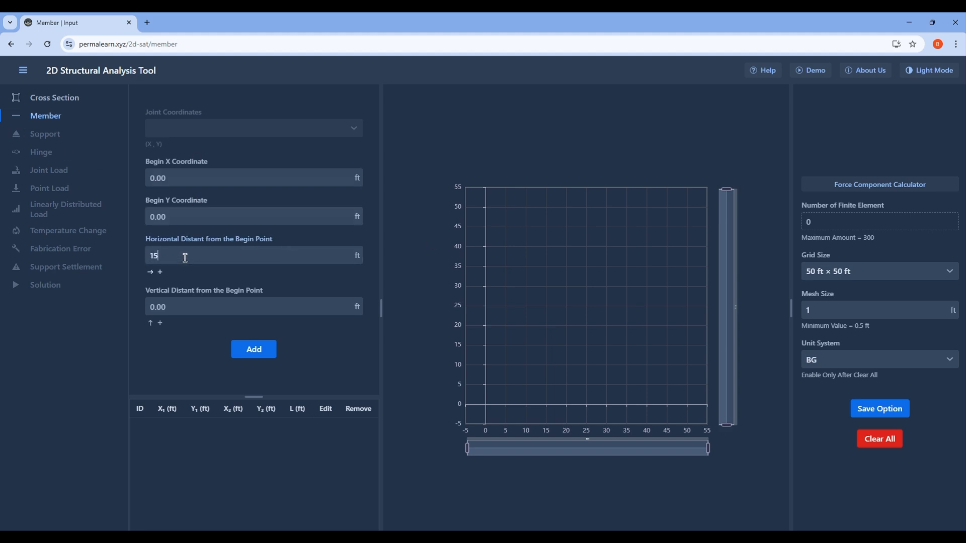
# Step: Add the 15 ft horizontal member from the origin and a diagonal member from joint A spanning 15 ft horizontally and 15 ft vertically
pyautogui.press('Return')
pyautogui.click(304, 128)
pyautogui.click(297, 147)
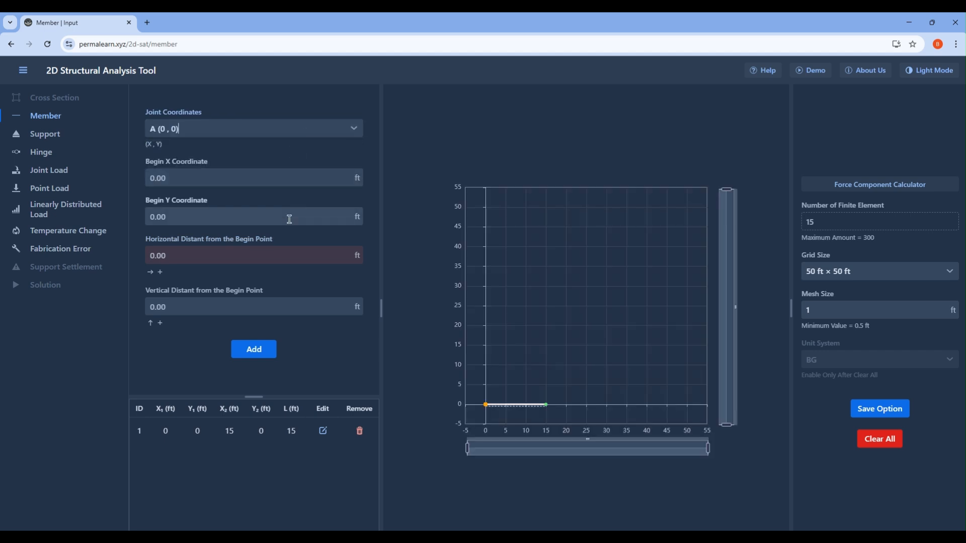
pyautogui.click(255, 256)
pyautogui.write('15')
pyautogui.click(220, 304)
pyautogui.write('15')
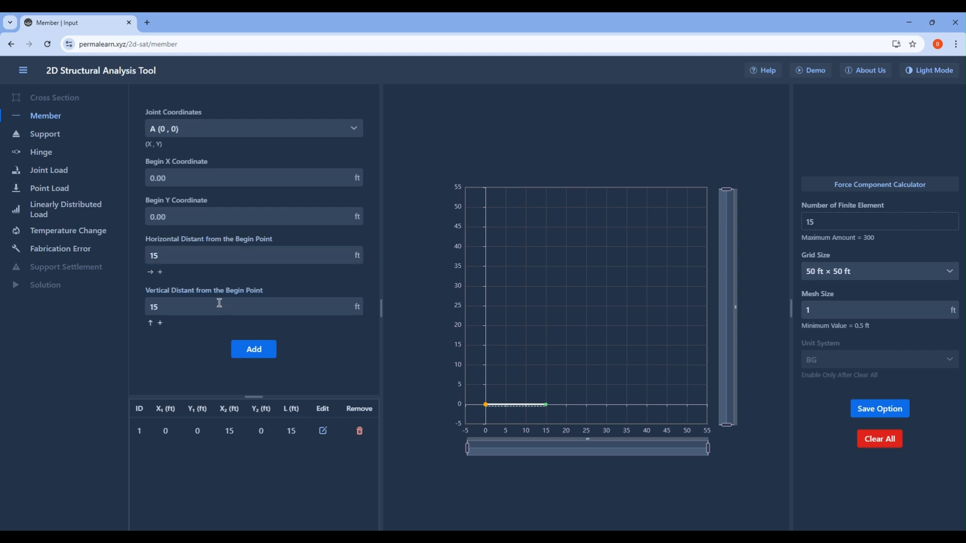
pyautogui.click(254, 349)
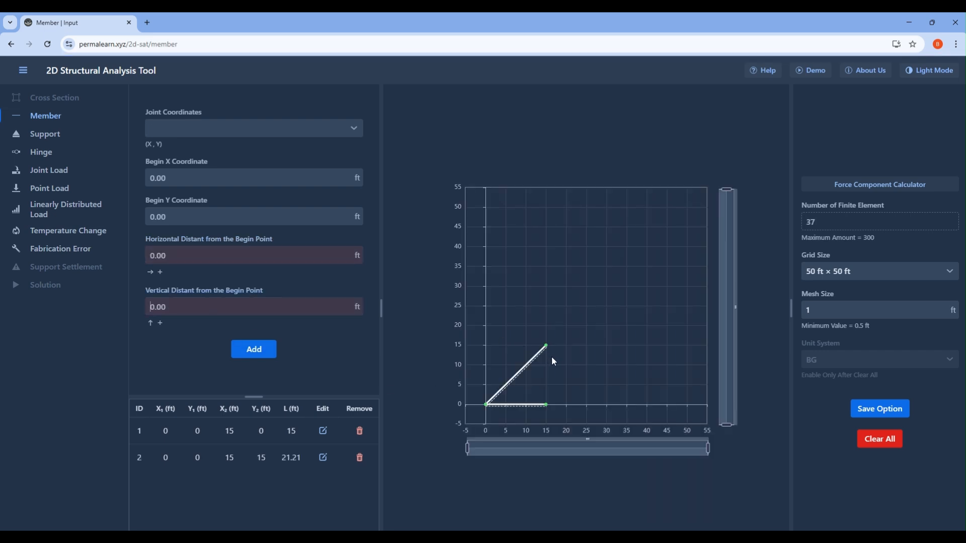
# Step: Add a vertical member from joint B (15, 0) with a vertical distance of 15 ft
pyautogui.click(290, 132)
pyautogui.click(560, 407)
pyautogui.click(289, 125)
pyautogui.click(265, 169)
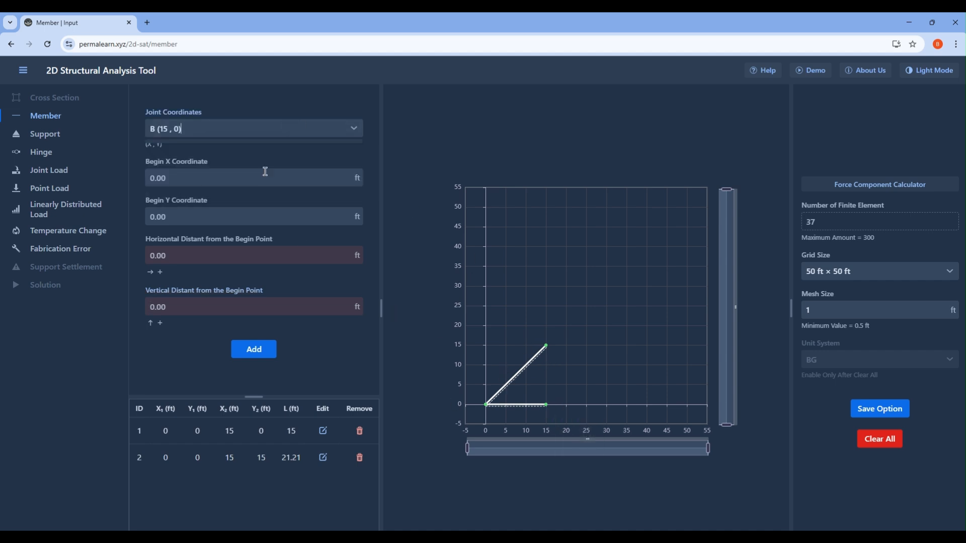
pyautogui.click(232, 300)
pyautogui.write('15')
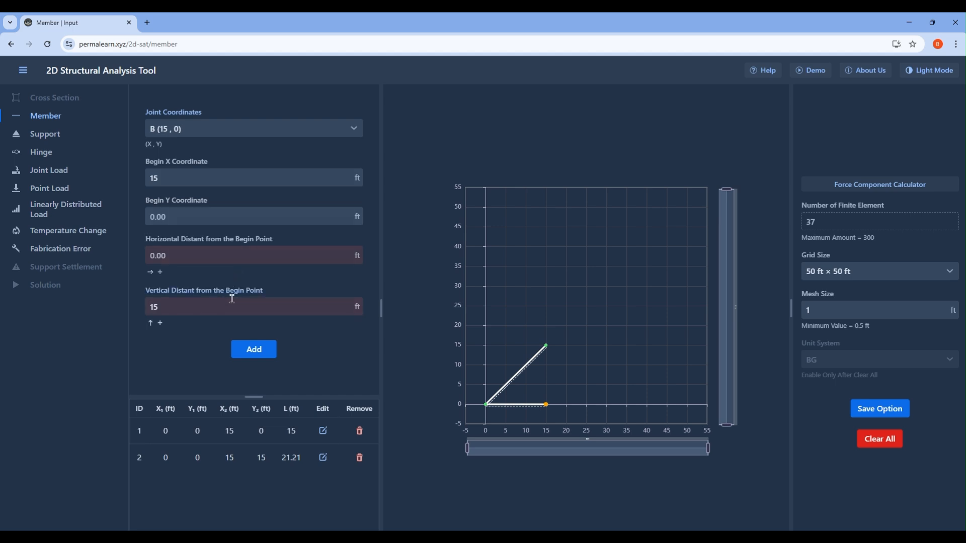
pyautogui.press('Return')
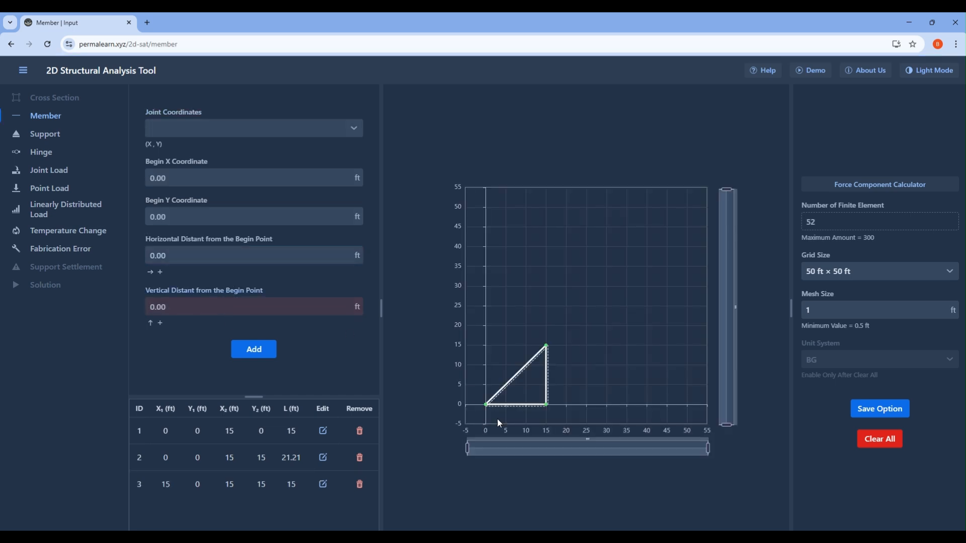
# Step: Add a horizontal bottom member from joint B (15, 0) with a horizontal distance of 15 ft
pyautogui.click(327, 128)
pyautogui.click(258, 169)
pyautogui.click(221, 246)
pyautogui.write('15')
pyautogui.press('Return')
# Step: Add a horizontal top member from joint D (15, 15) with a horizontal distance of 15 ft
pyautogui.click(271, 130)
pyautogui.click(220, 206)
pyautogui.click(214, 261)
pyautogui.write('1')
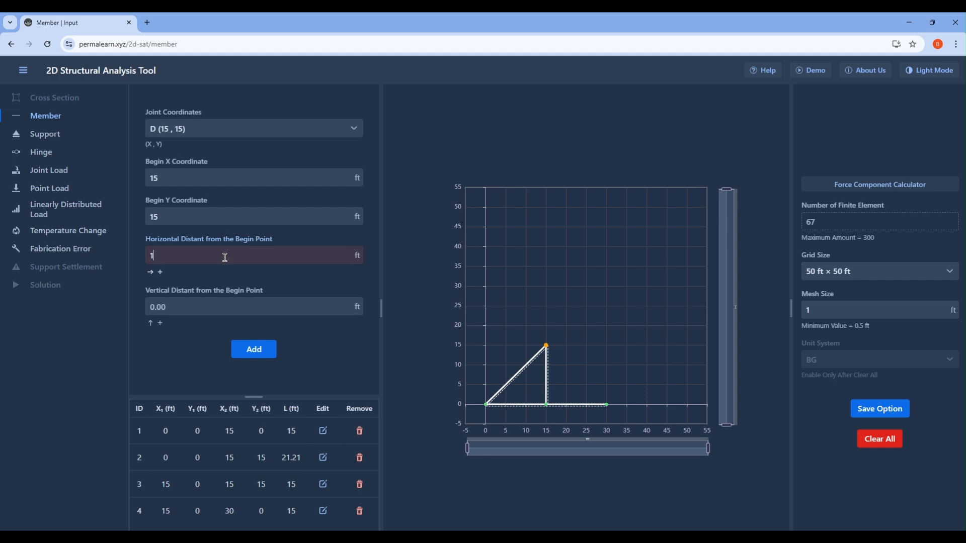
pyautogui.write('5')
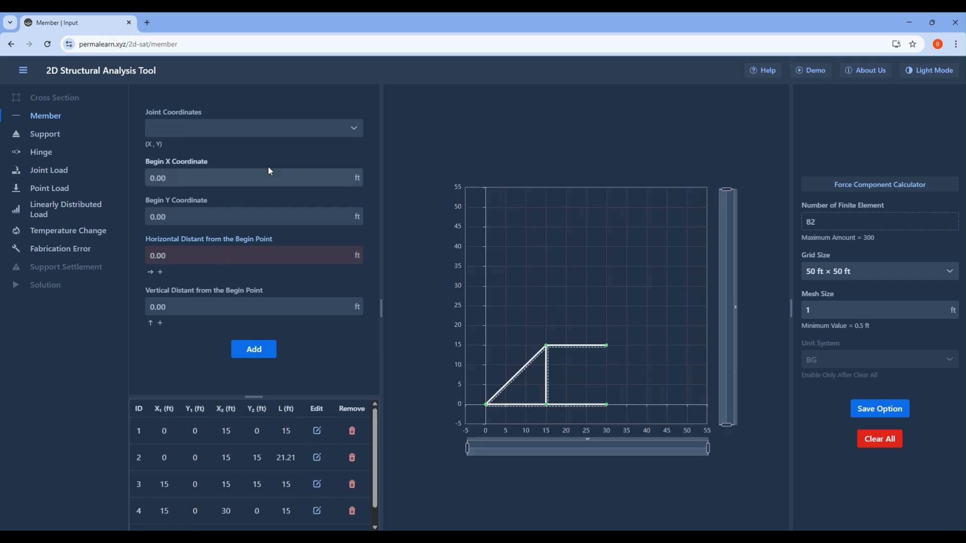
# Step: Add a vertical member from joint E (30, 15) with a vertical distance of -15 ft
pyautogui.click(261, 126)
pyautogui.click(208, 225)
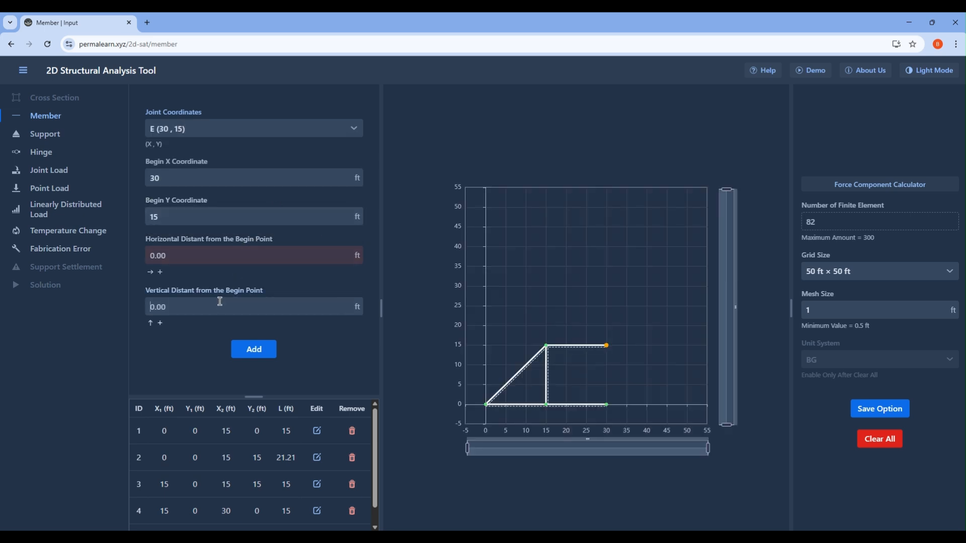
pyautogui.write('-15')
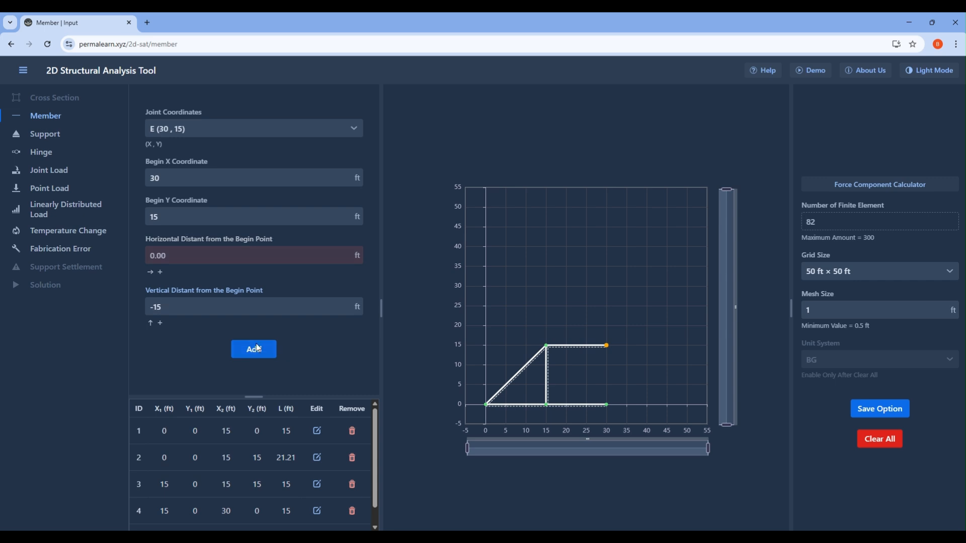
pyautogui.click(256, 349)
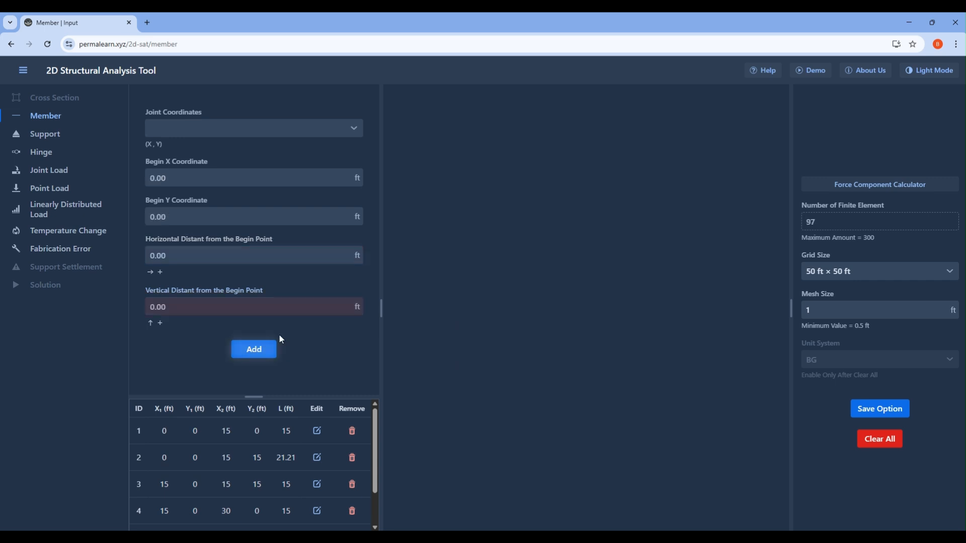
# Step: Add a diagonal member from joint E (30, 15) with a horizontal distance of 15 ft and a vertical distance of -15 ft
pyautogui.click(224, 129)
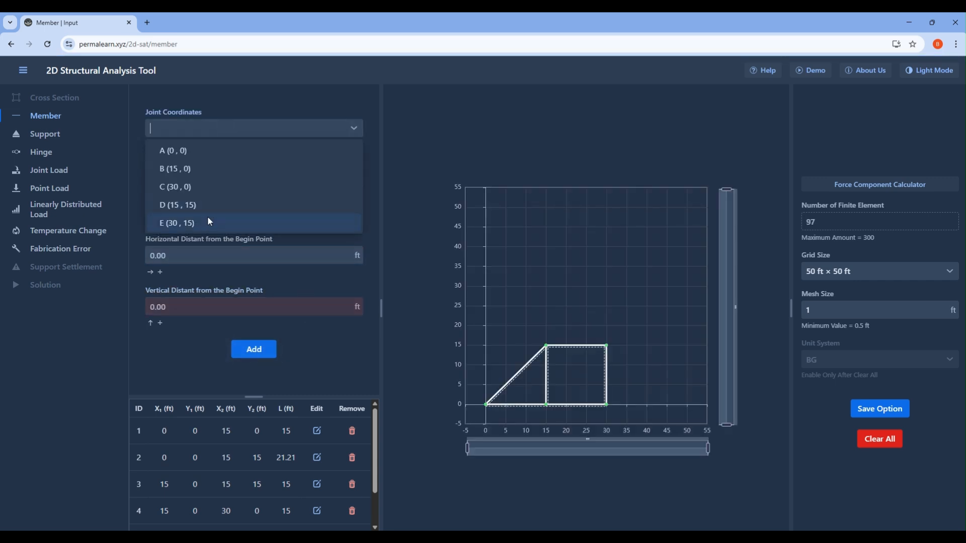
pyautogui.click(207, 222)
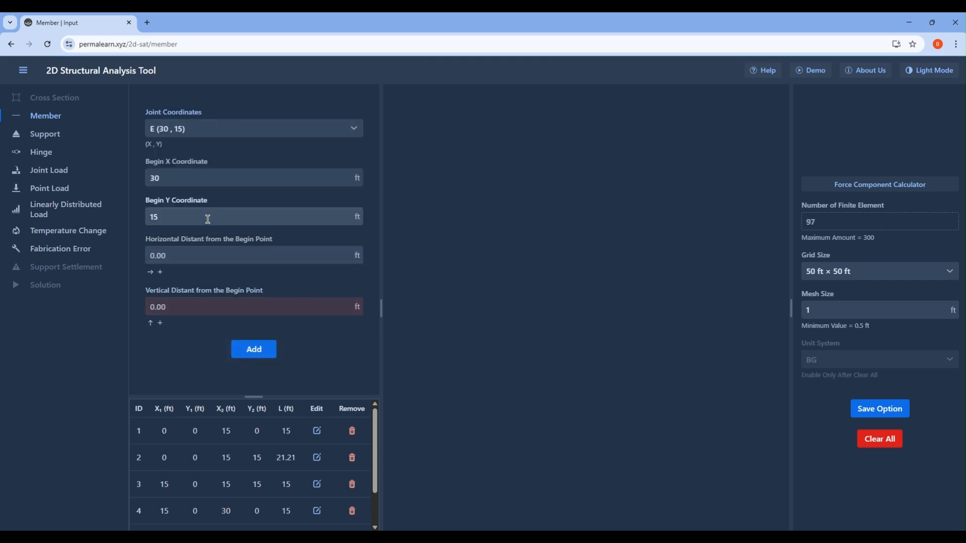
pyautogui.click(224, 249)
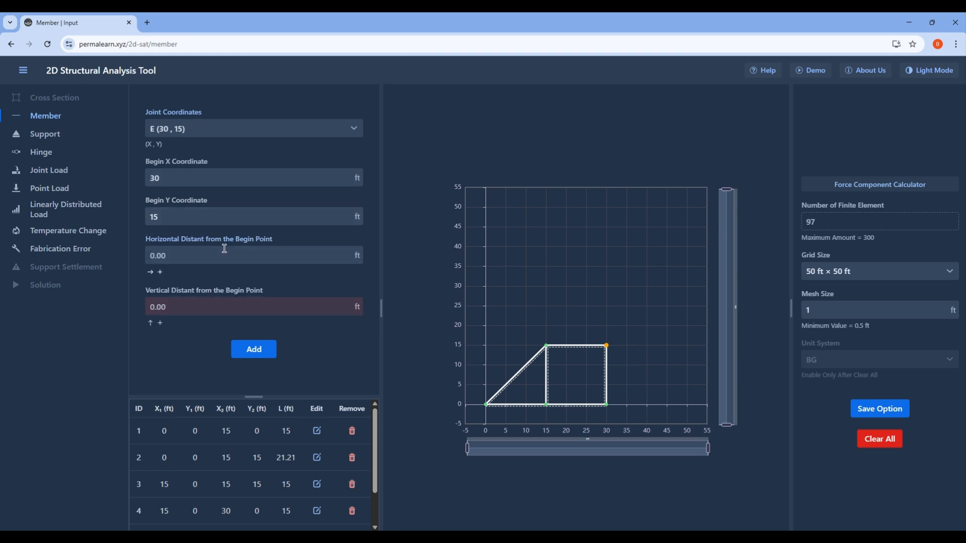
pyautogui.write('15')
pyautogui.click(187, 310)
pyautogui.write('-15')
pyautogui.press('Return')
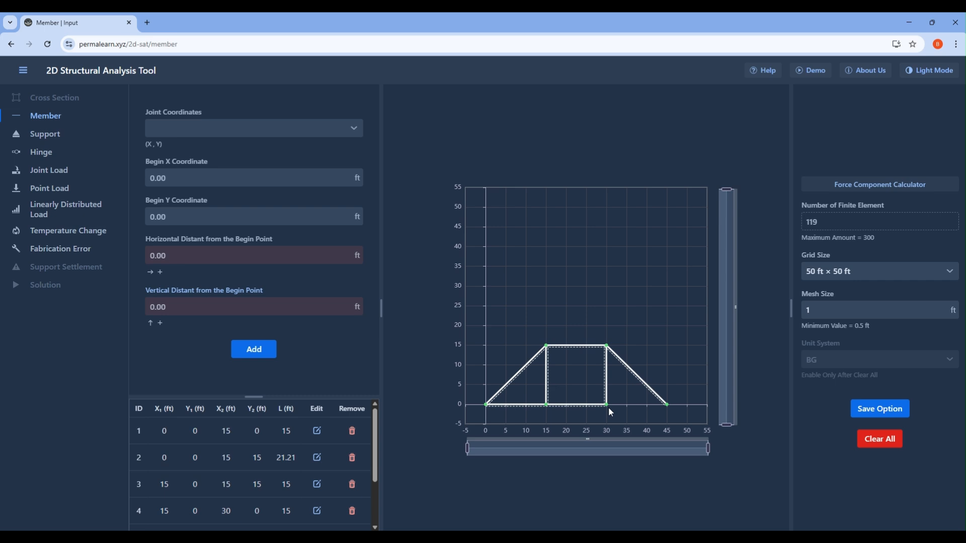
# Step: Add the last bottom member from joint C (30, 0) with a horizontal distance of 15 ft
pyautogui.click(248, 126)
pyautogui.click(237, 187)
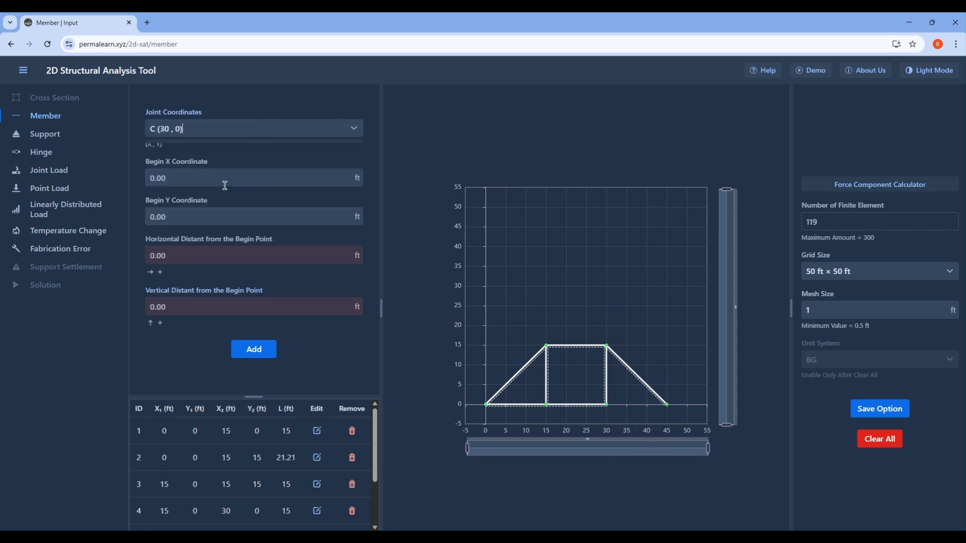
pyautogui.click(222, 255)
pyautogui.write('1')
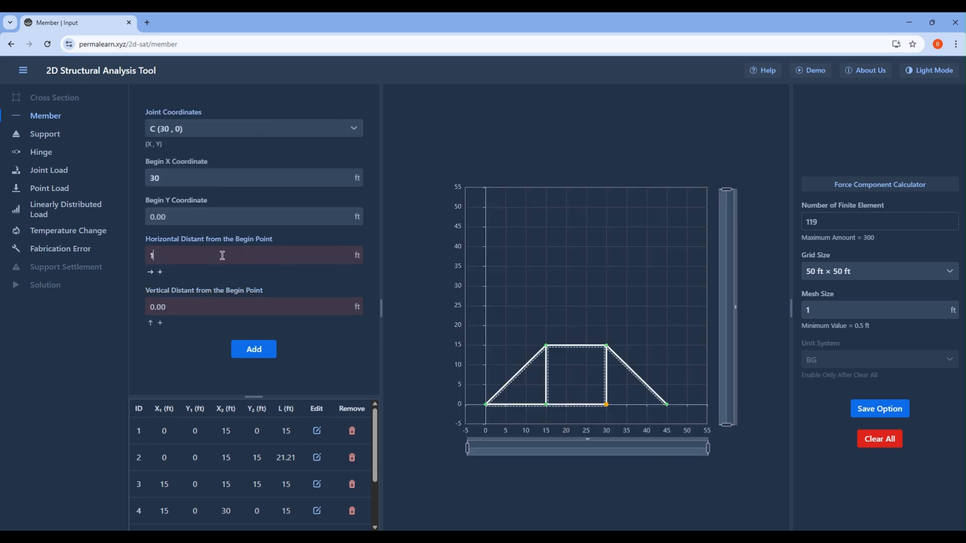
pyautogui.write('5')
pyautogui.press('Tab')
pyautogui.press('Return')
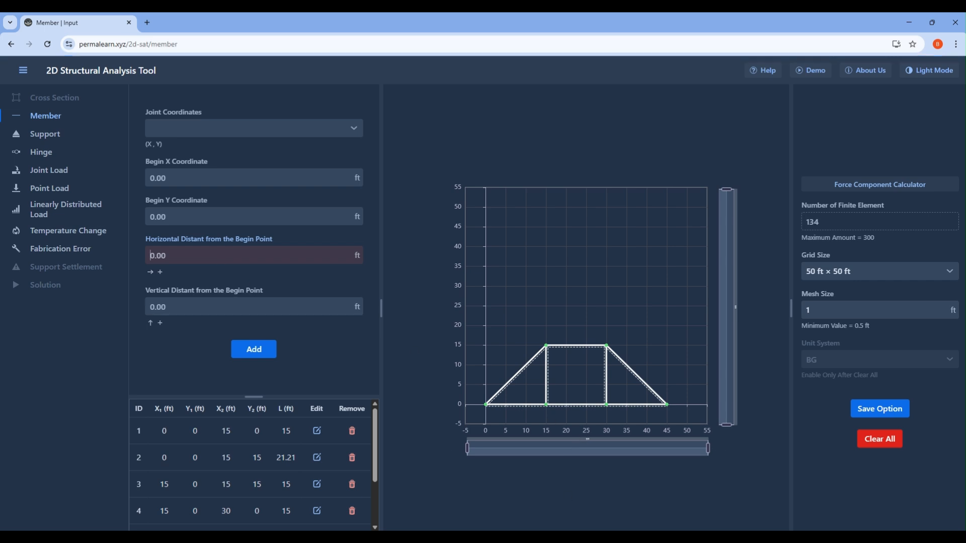
# Step: Add a pinned support at joint A (0, 0)
pyautogui.click(76, 135)
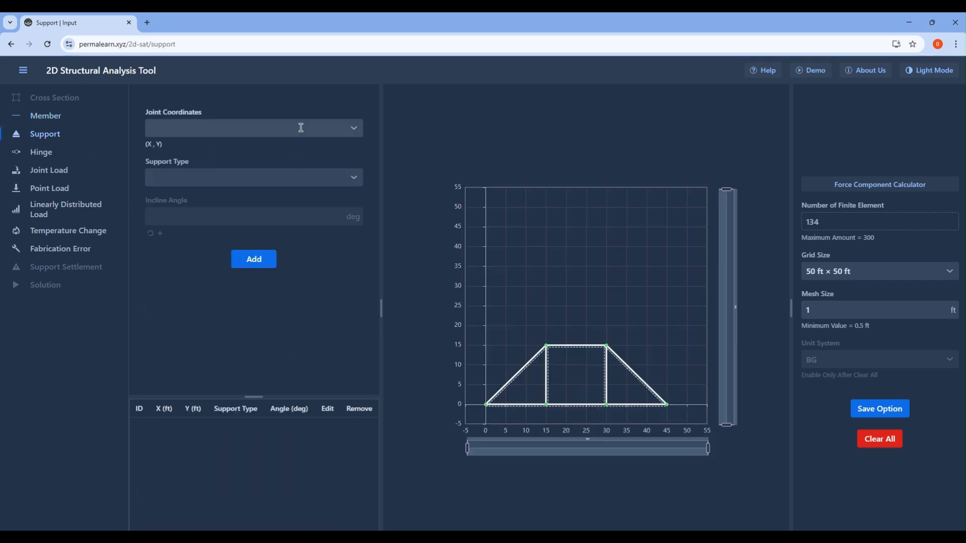
pyautogui.click(301, 127)
pyautogui.click(296, 150)
pyautogui.click(276, 179)
pyautogui.click(257, 218)
pyautogui.click(267, 264)
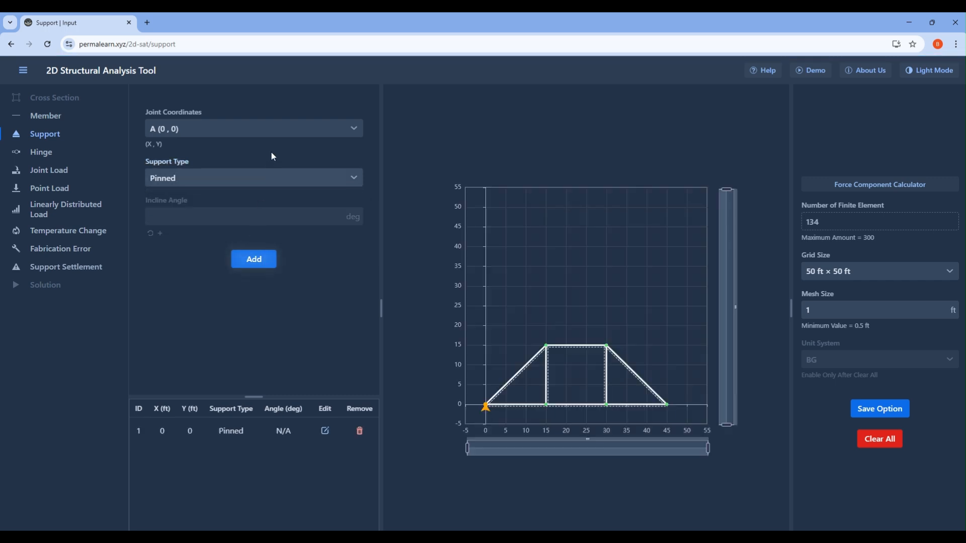
# Step: Add a roller support at joint C (30, 0)
pyautogui.click(289, 129)
pyautogui.click(507, 348)
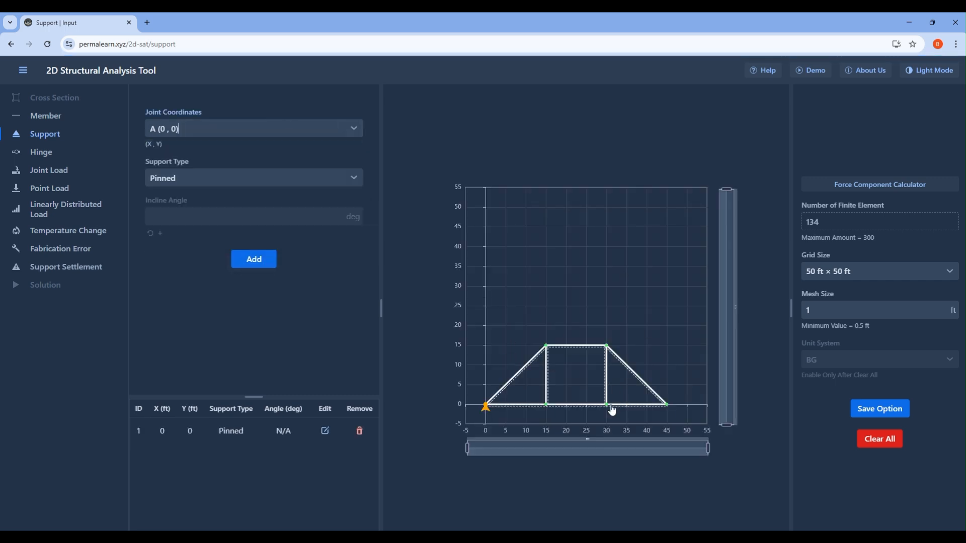
pyautogui.click(289, 129)
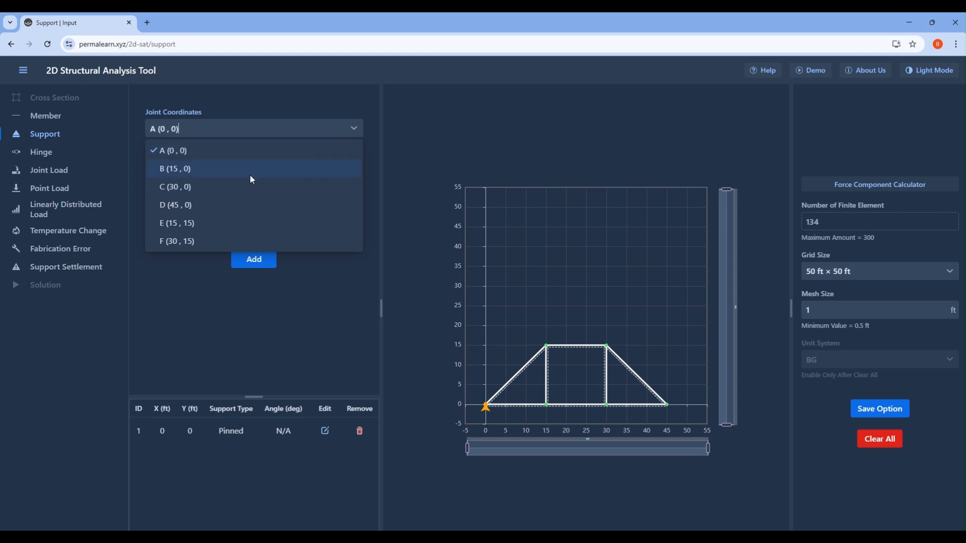
pyautogui.click(246, 186)
pyautogui.click(252, 179)
pyautogui.click(245, 235)
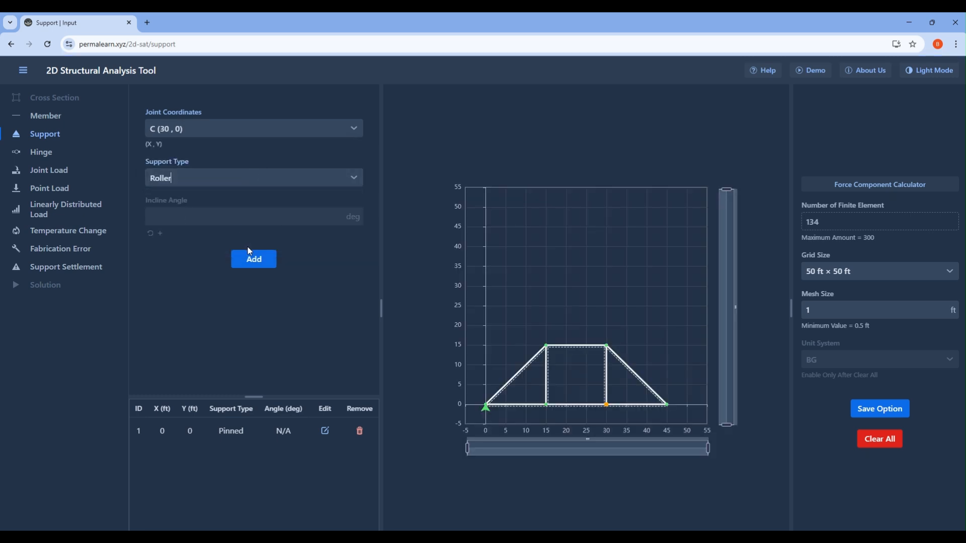
pyautogui.click(266, 264)
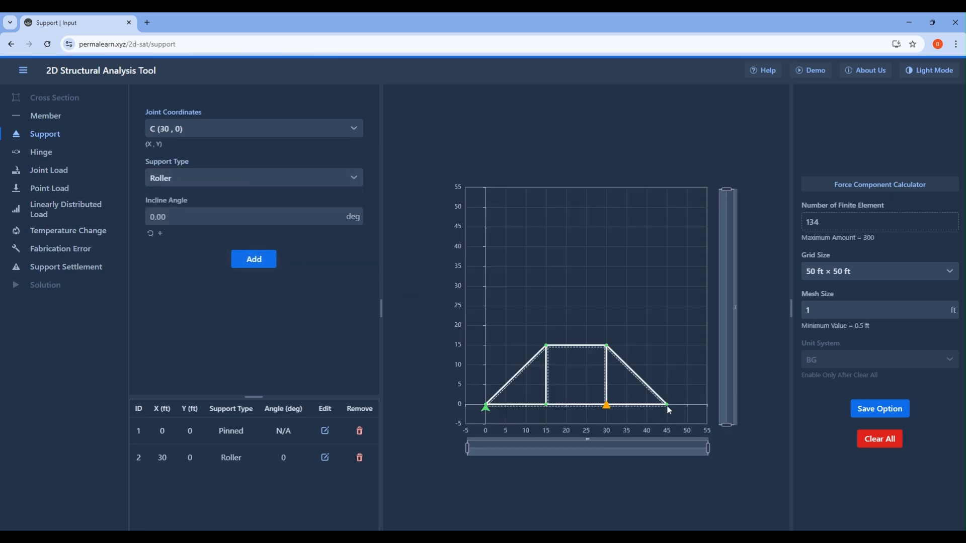
# Step: Add another roller support at joint D (45, 0)
pyautogui.click(248, 129)
pyautogui.click(211, 204)
pyautogui.click(253, 260)
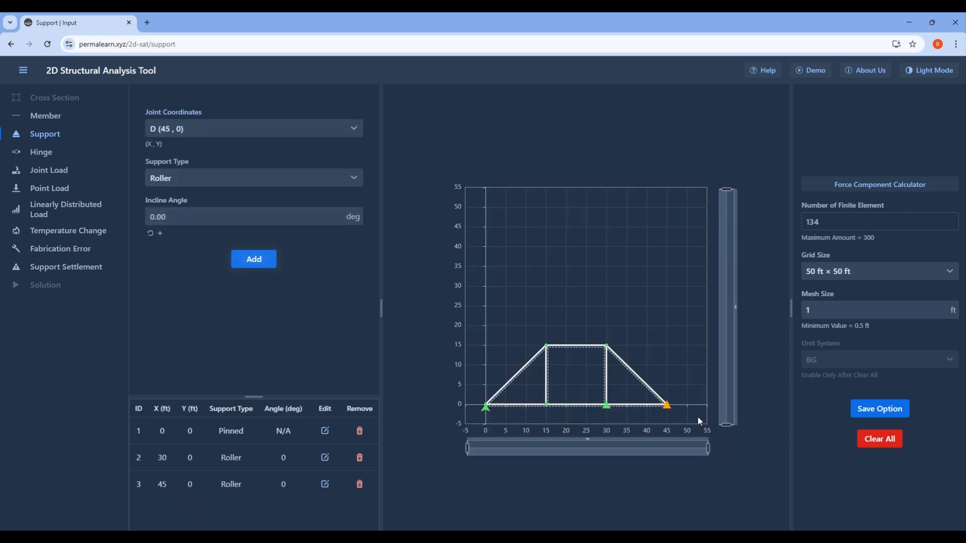
pyautogui.moveTo(667, 406)
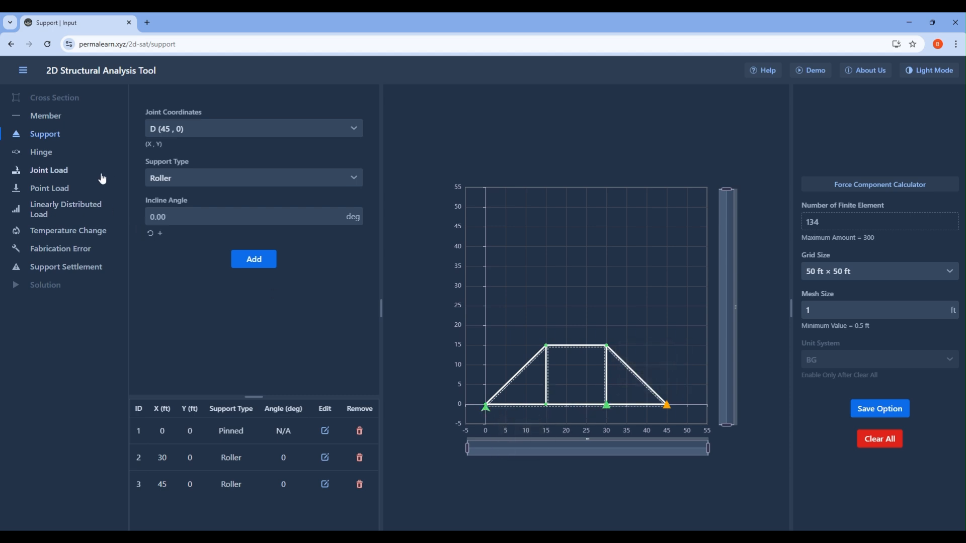
# Step: Add a joint load at joint B (15, 0) with a couple moment of -10 kips-ft
pyautogui.click(63, 173)
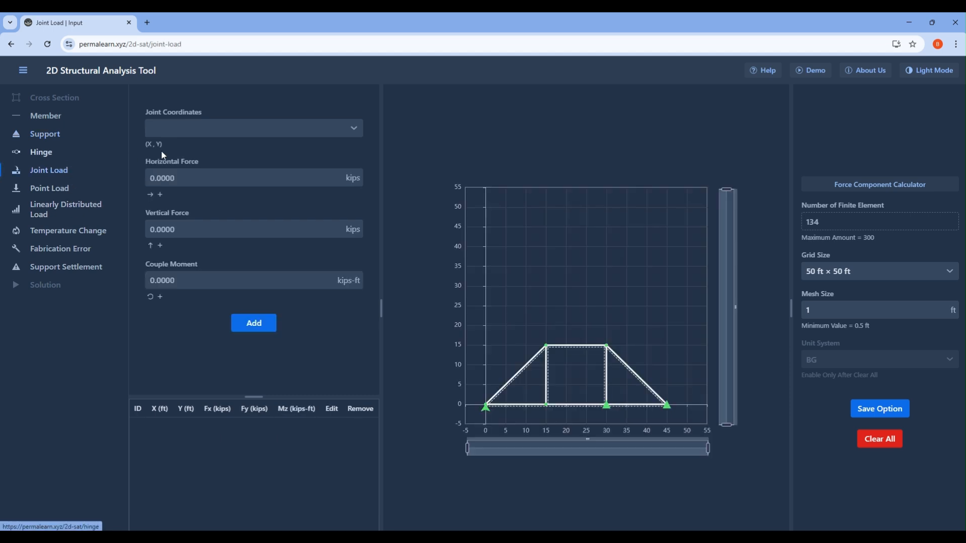
pyautogui.click(252, 130)
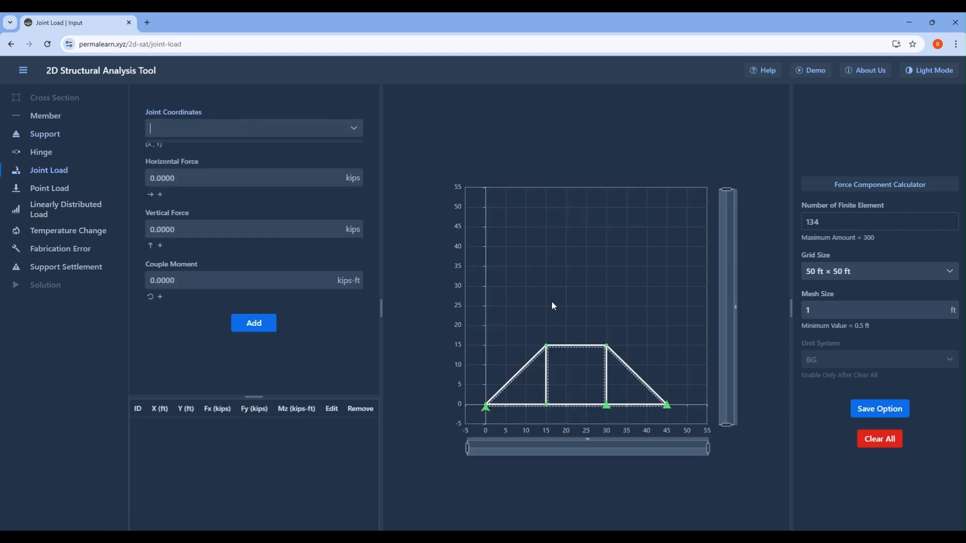
pyautogui.moveTo(546, 408)
pyautogui.click(179, 126)
pyautogui.click(170, 171)
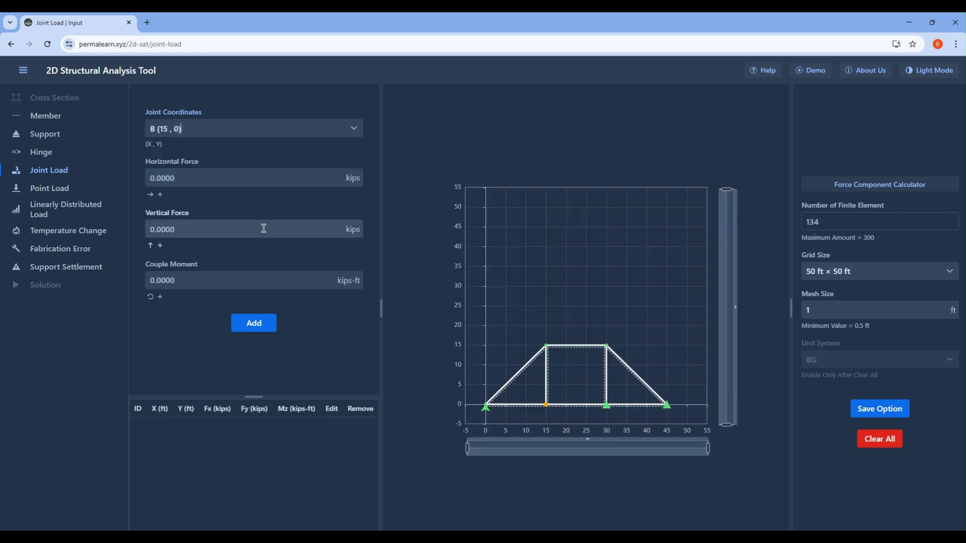
pyautogui.click(278, 280)
pyautogui.write('-10')
pyautogui.click(255, 326)
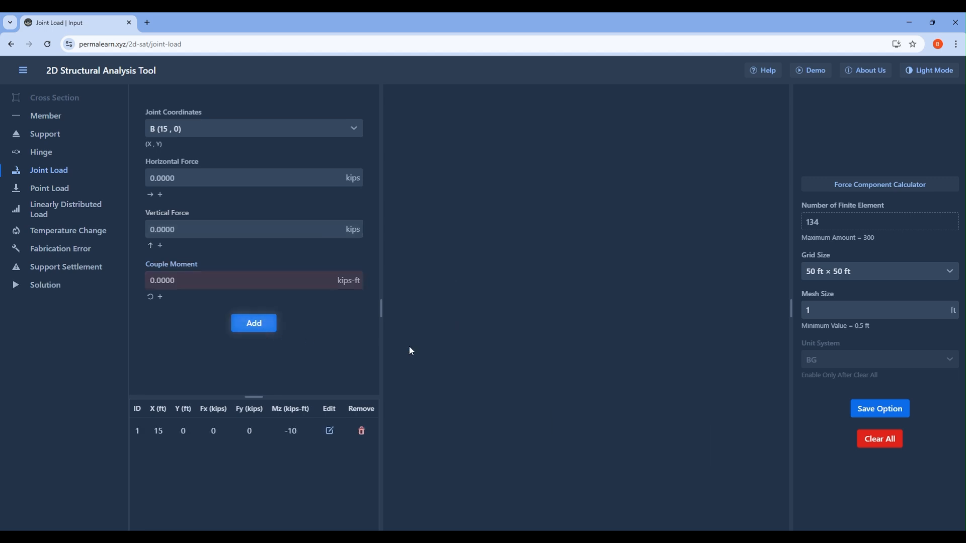
# Step: Edit the joint load at (15, 0) by clearing its couple moment and setting the vertical force to -10 kips
pyautogui.click(330, 431)
pyautogui.moveTo(469, 371); pyautogui.dragTo(423, 373)
pyautogui.press('BackSpace')
pyautogui.click(489, 320)
pyautogui.write('-10')
pyautogui.click(509, 415)
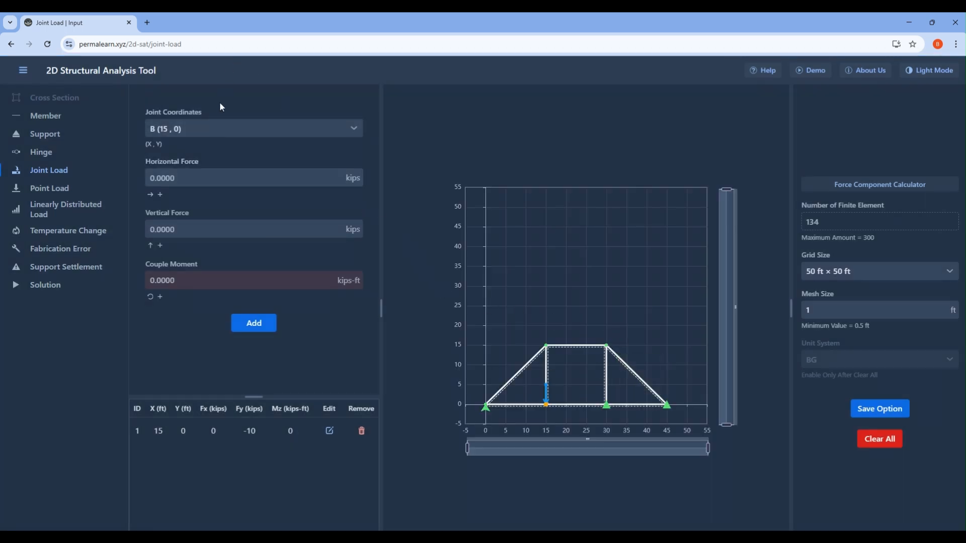
# Step: Add a joint load at joint F (30, 15) with a horizontal force of 20 kips and check it against Project.pdf
pyautogui.click(220, 129)
pyautogui.click(188, 241)
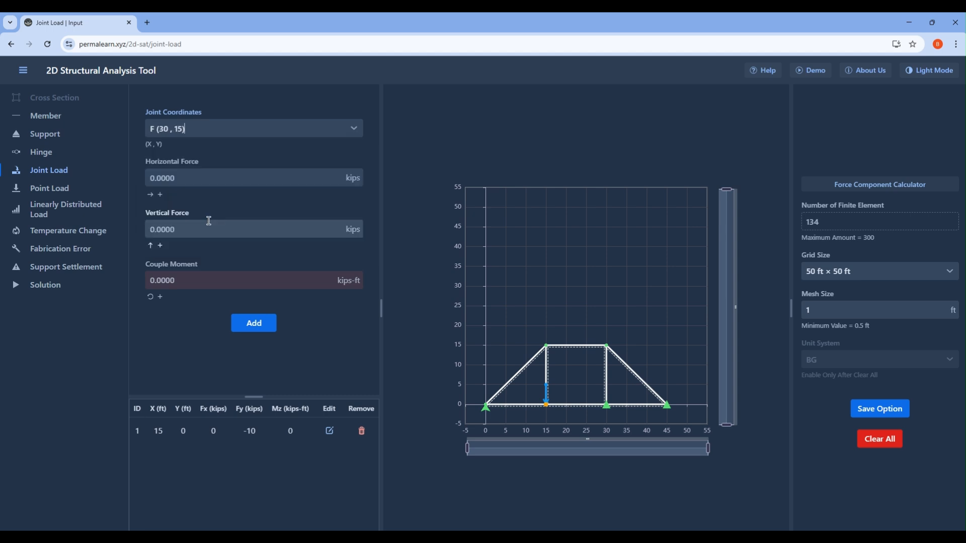
pyautogui.click(238, 176)
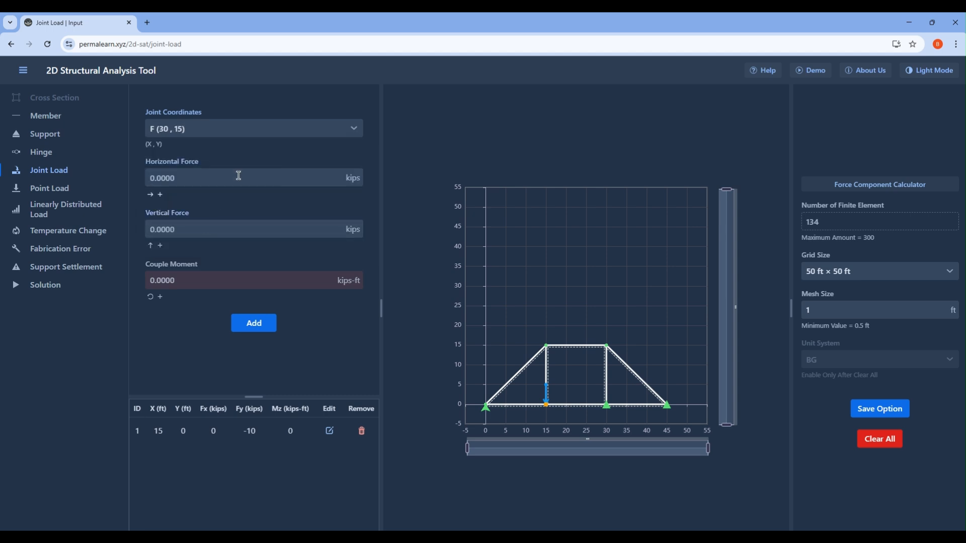
pyautogui.write('20')
pyautogui.click(289, 133)
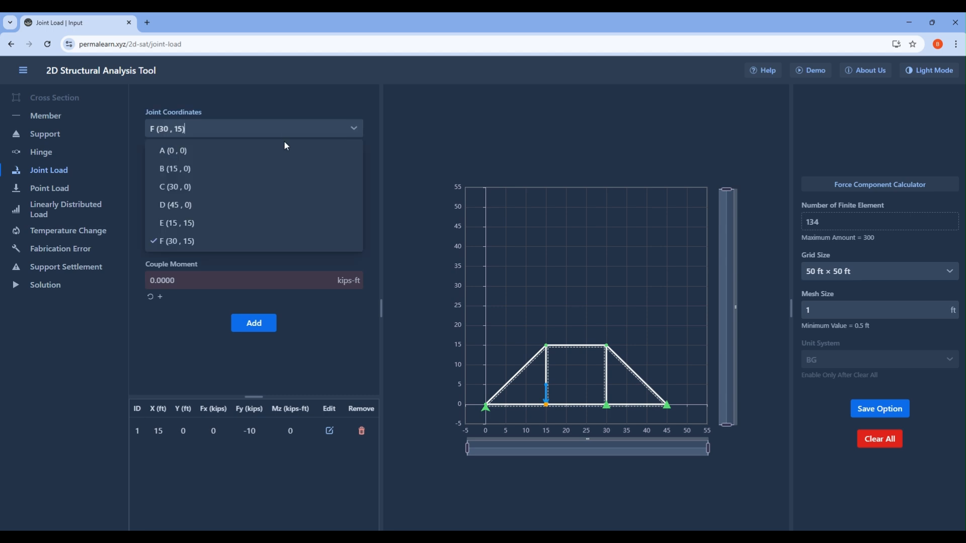
pyautogui.click(554, 308)
pyautogui.moveTo(604, 346)
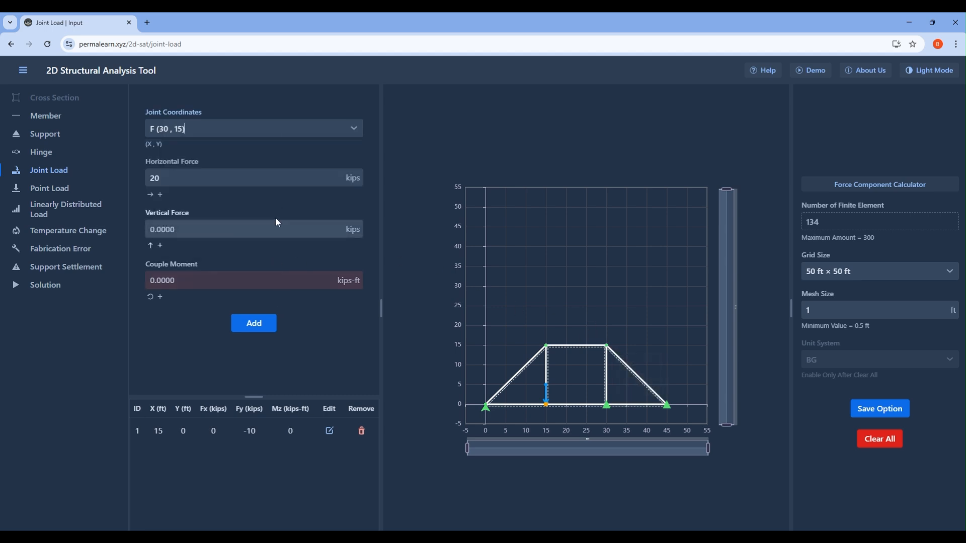
pyautogui.click(253, 135)
pyautogui.click(204, 243)
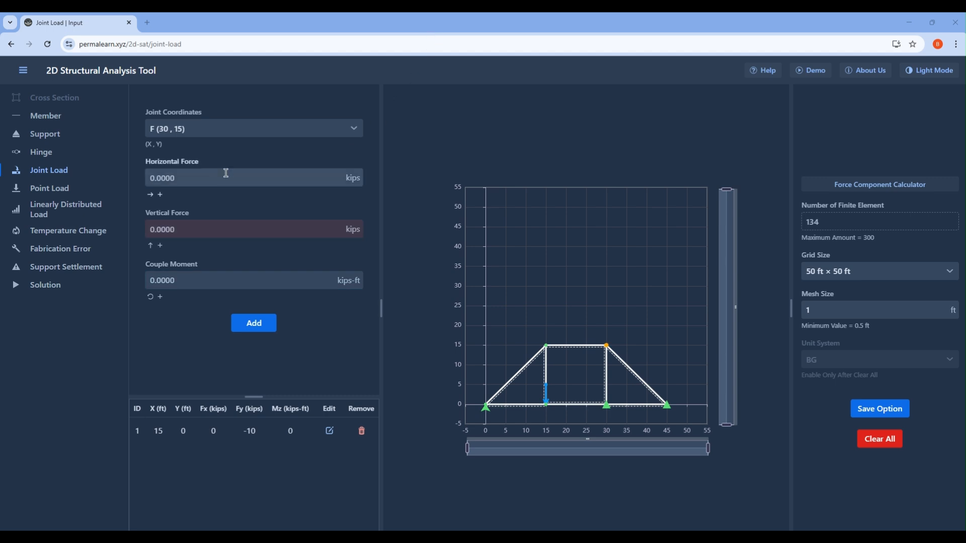
pyautogui.click(225, 171)
pyautogui.write('2')
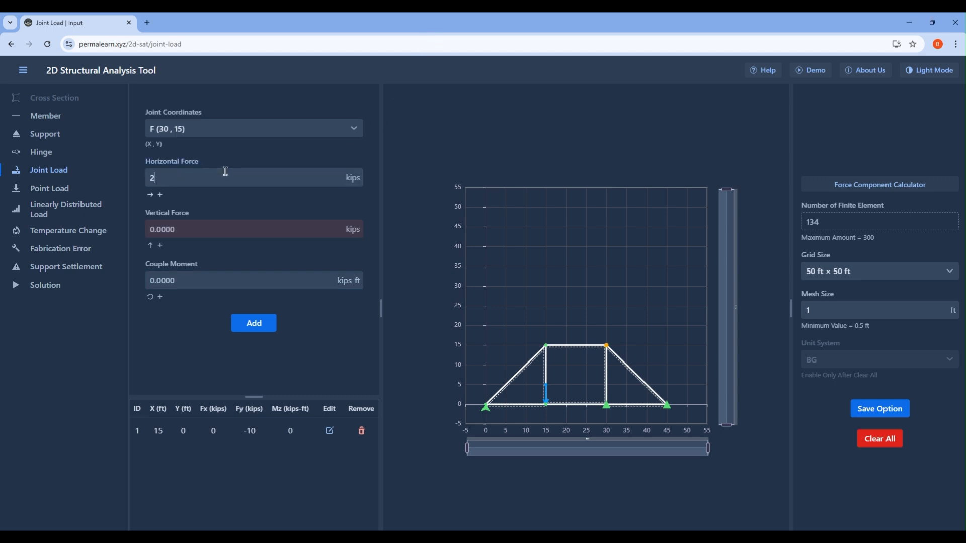
pyautogui.click(247, 324)
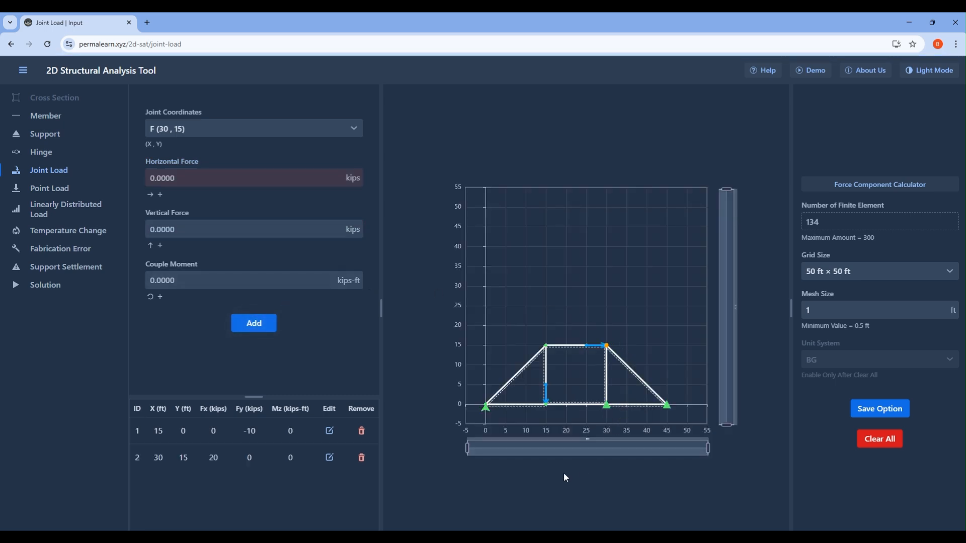
pyautogui.hotkey('alt', 'Tab')
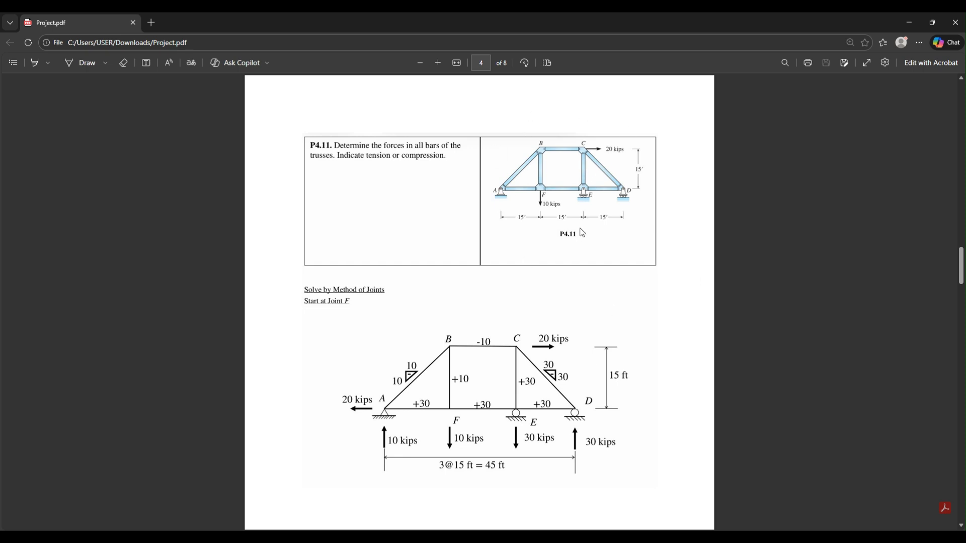
pyautogui.hotkey('alt', 'Tab')
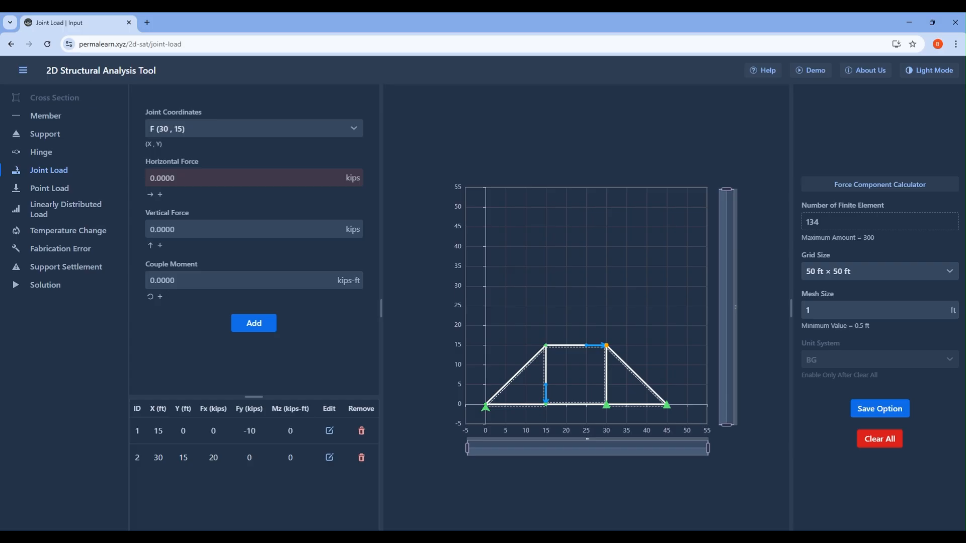
# Step: Display the solution's normal forces with supports, loads and external effects hidden, and inspect the normal force in member 1
pyautogui.click(37, 285)
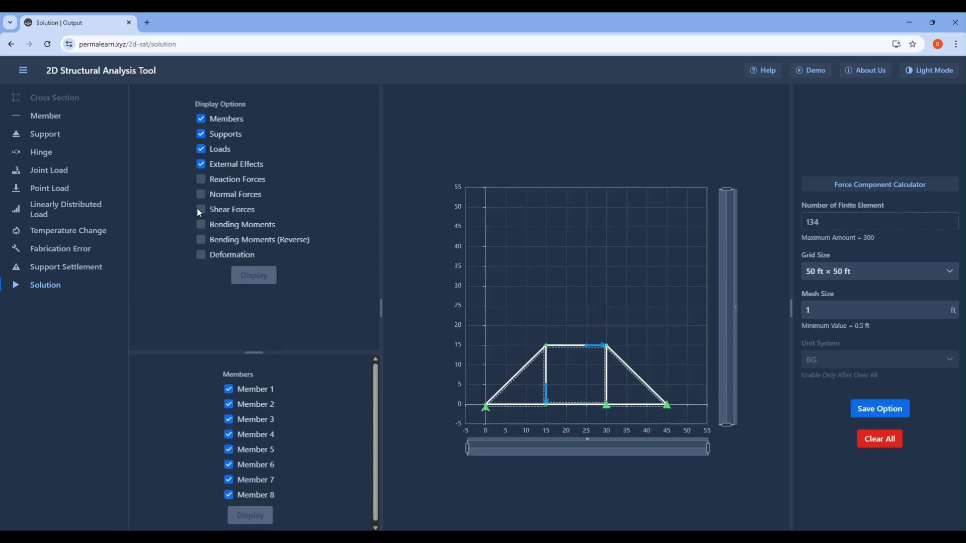
pyautogui.click(201, 135)
pyautogui.click(201, 149)
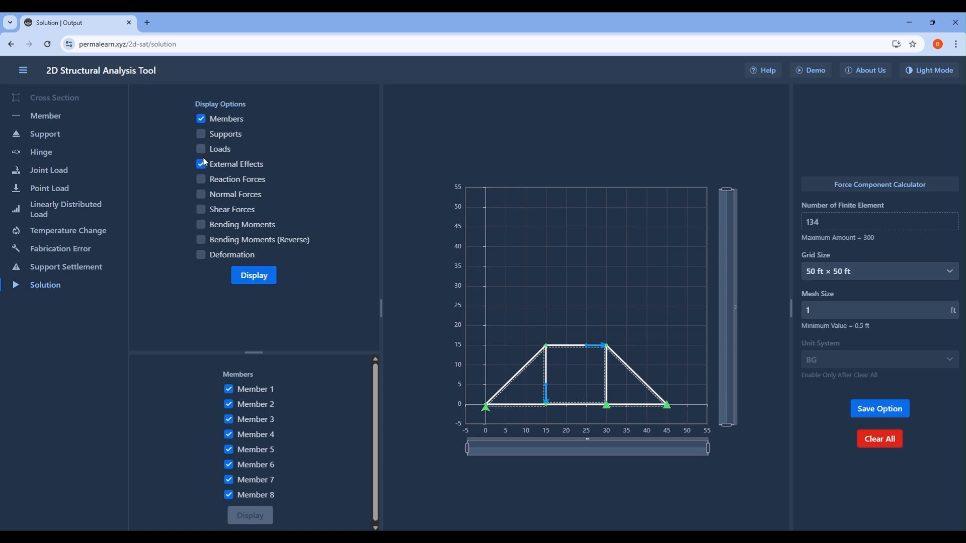
pyautogui.click(204, 195)
pyautogui.click(267, 283)
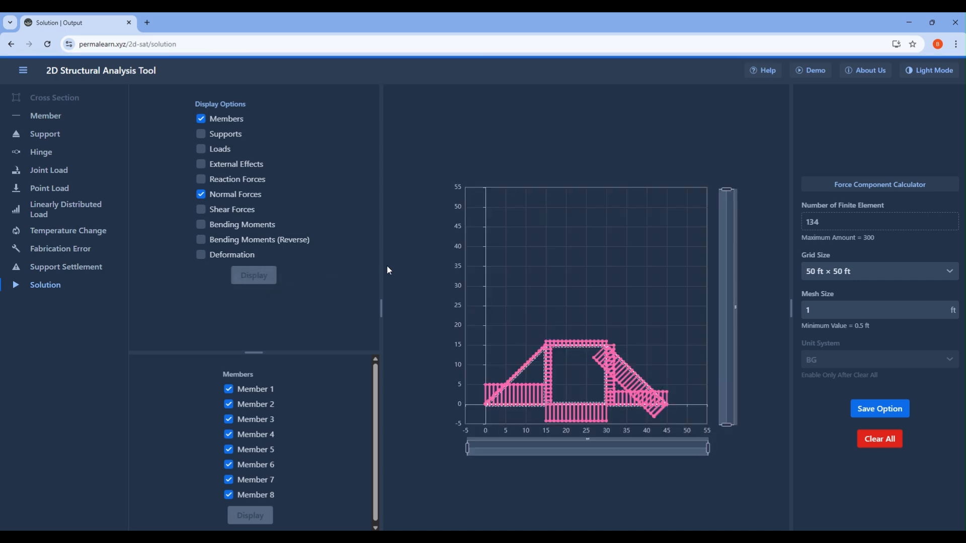
pyautogui.moveTo(508, 410)
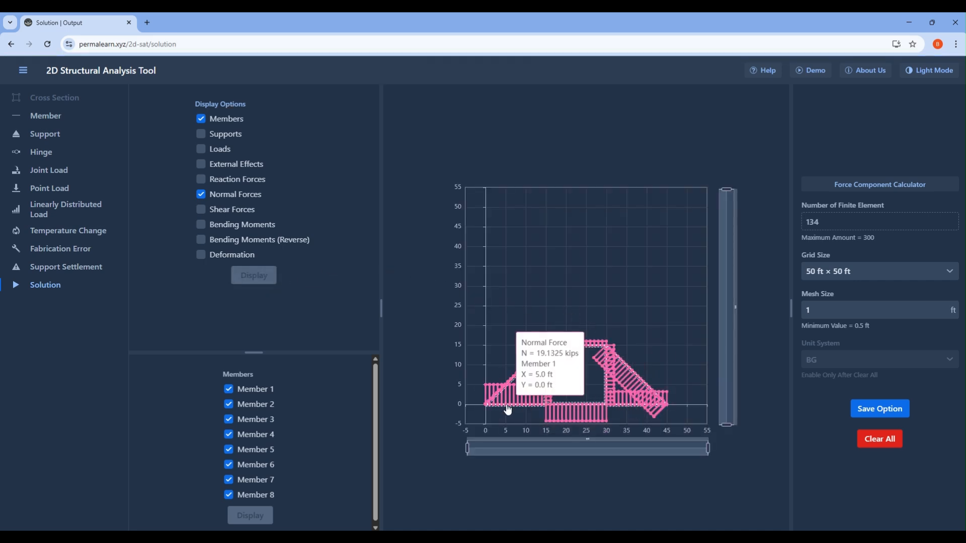
pyautogui.moveTo(524, 389)
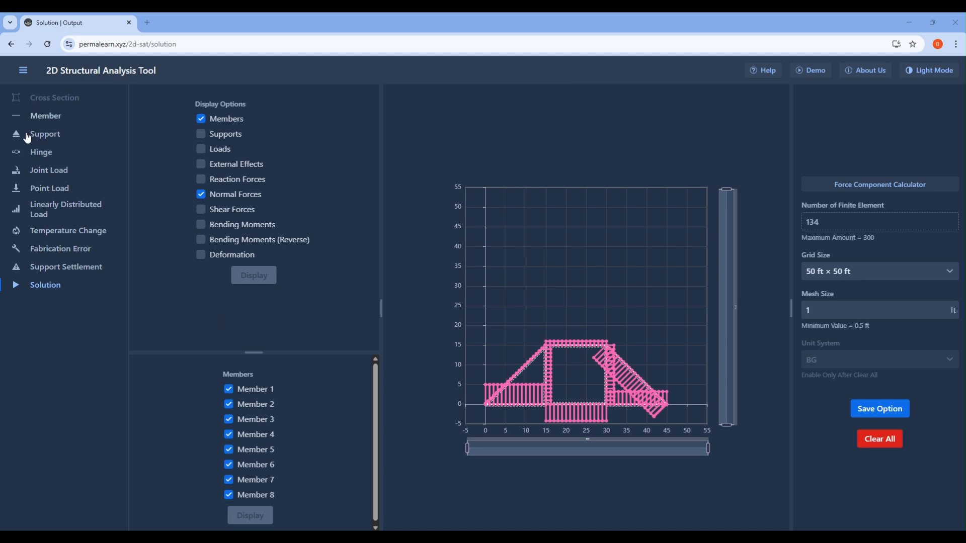
# Step: Add hinges at joint A (0, 0) for members 1 and 2 and at joint B (15, 0) for members 1, 3 and 6
pyautogui.click(41, 152)
pyautogui.click(262, 128)
pyautogui.click(249, 151)
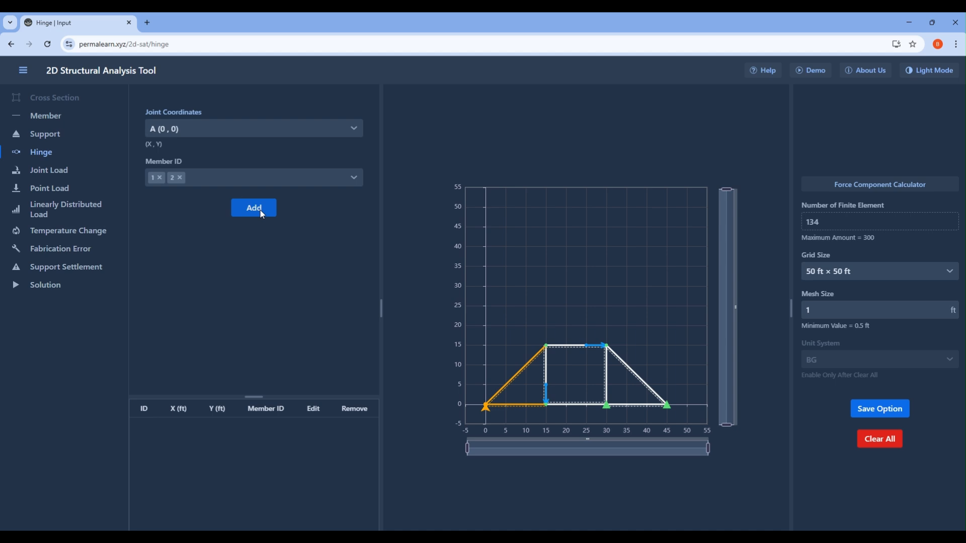
pyautogui.click(254, 208)
pyautogui.click(289, 129)
pyautogui.click(267, 166)
pyautogui.click(265, 207)
# Step: Add hinges at joint C (30, 0) for members 5, 6 and 7 and at joint D (45, 0) for members 7 and 8
pyautogui.click(265, 132)
pyautogui.click(249, 185)
pyautogui.click(244, 213)
pyautogui.click(269, 129)
pyautogui.click(234, 202)
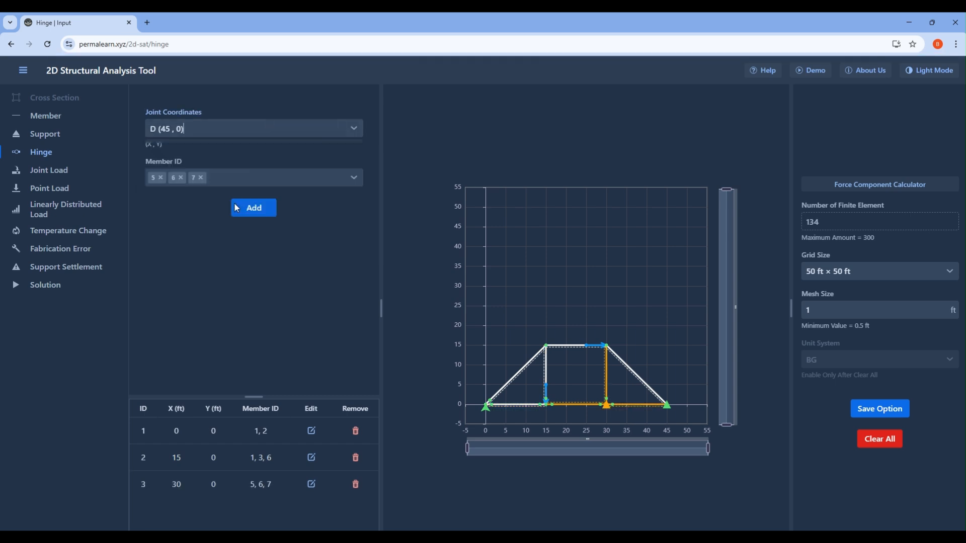
pyautogui.click(254, 208)
# Step: Add hinges for all connected members at joint E (15, 15) and joint F (30, 15)
pyautogui.click(271, 132)
pyautogui.click(231, 221)
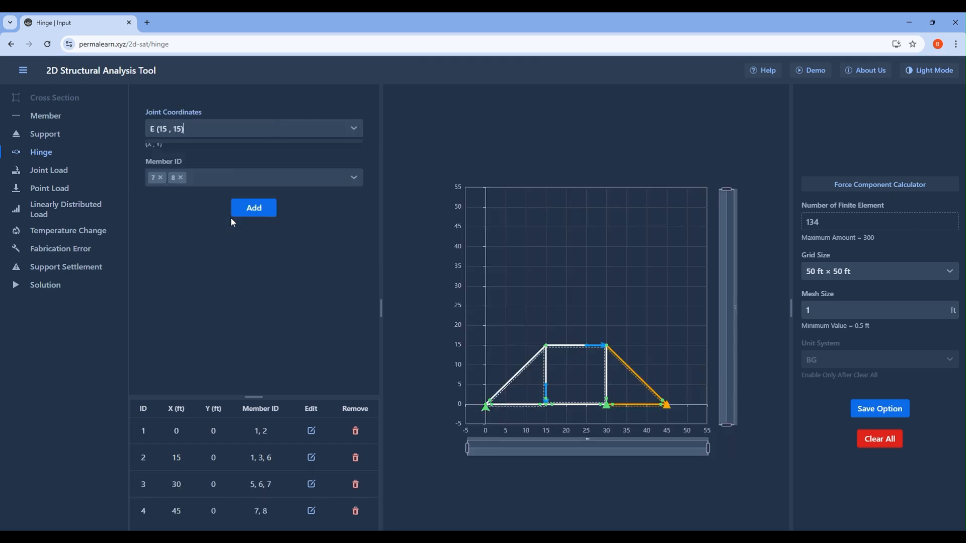
pyautogui.click(241, 212)
pyautogui.click(277, 131)
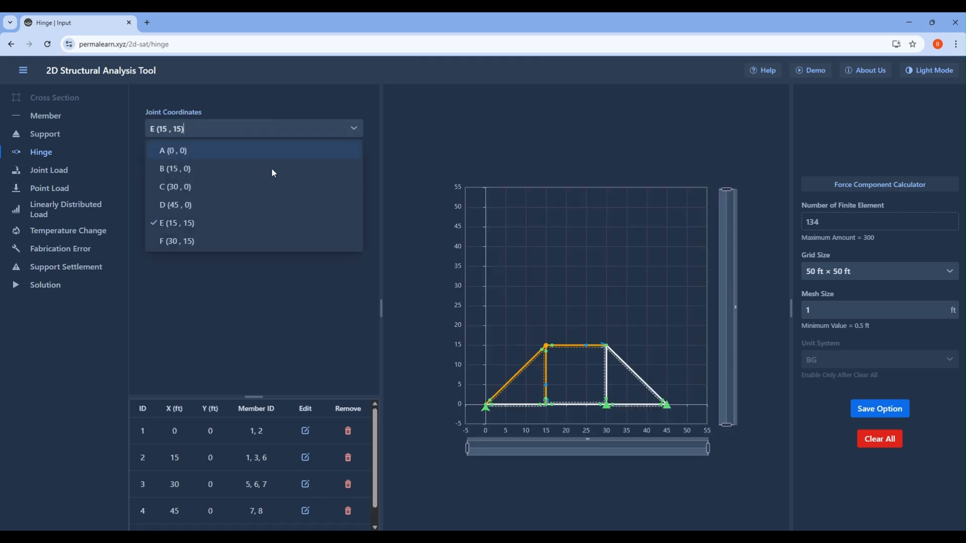
pyautogui.click(224, 244)
pyautogui.click(256, 209)
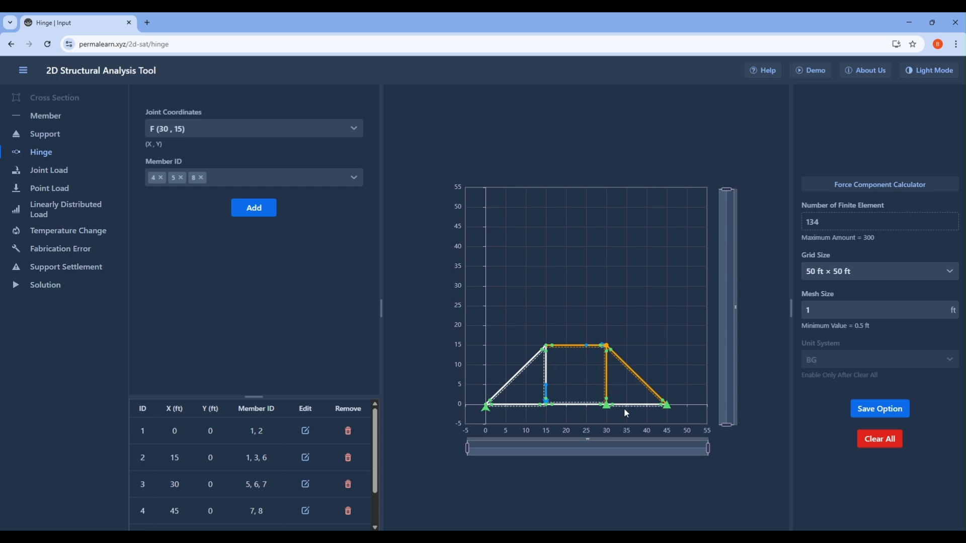
# Step: Display the solution with only the members and normal forces shown, hiding external effects, loads and supports
pyautogui.click(72, 292)
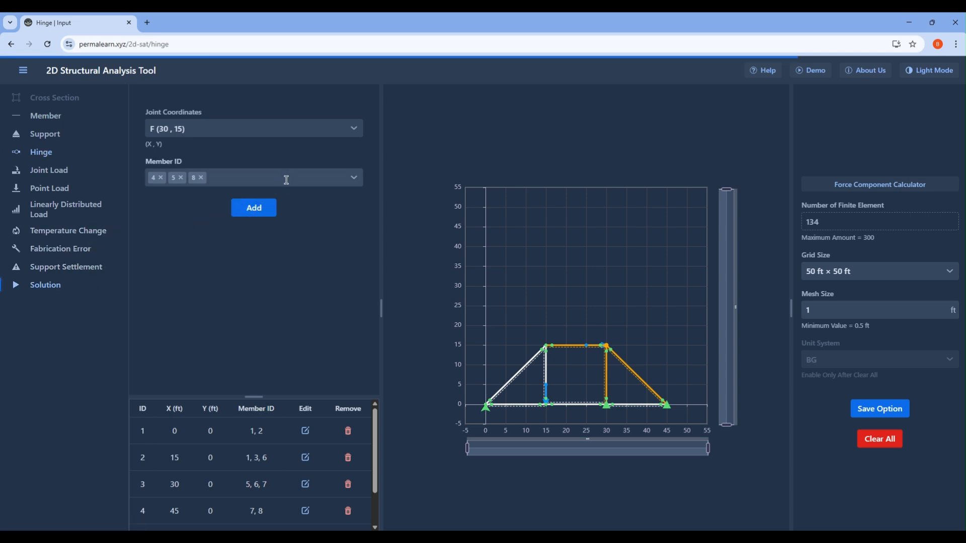
pyautogui.click(211, 164)
pyautogui.click(213, 149)
pyautogui.click(215, 135)
pyautogui.click(217, 194)
pyautogui.click(263, 281)
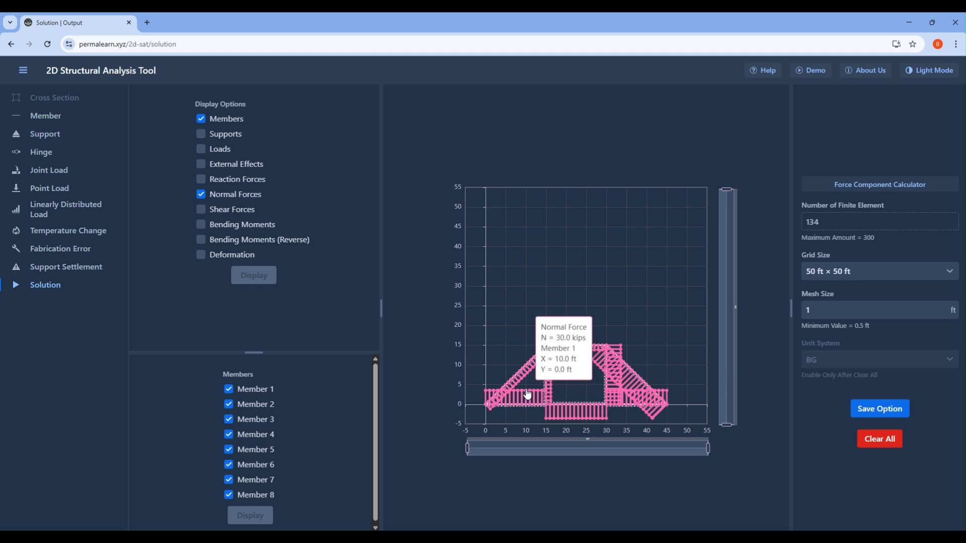
# Step: Compare the normal forces in the bottom chord members with the P4.11 solution in Project.pdf
pyautogui.click(511, 540)
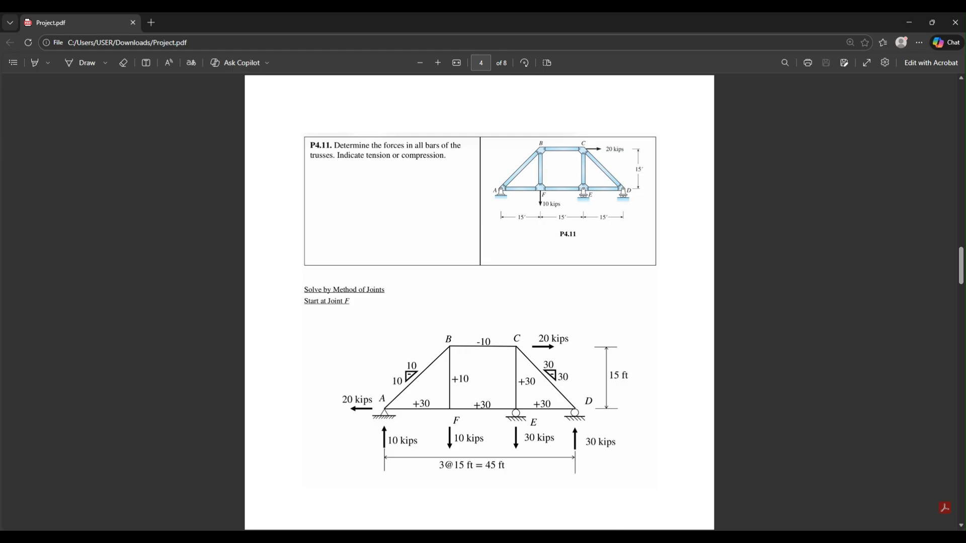
pyautogui.click(533, 540)
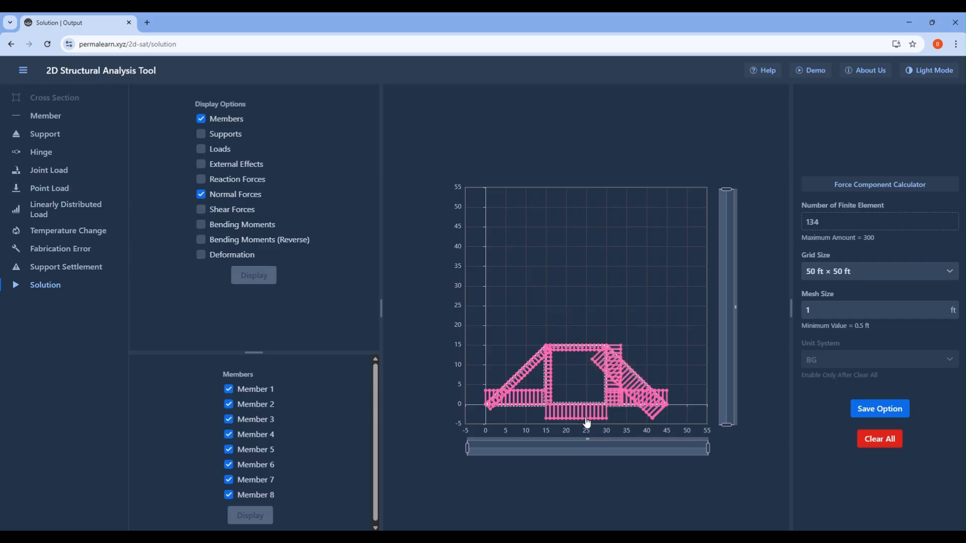
pyautogui.moveTo(588, 423)
pyautogui.moveTo(667, 396)
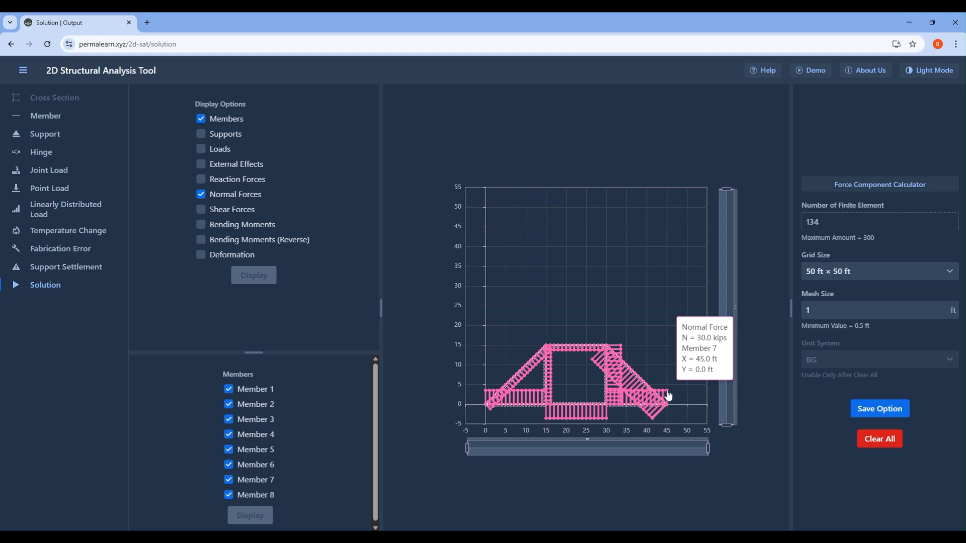
pyautogui.click(533, 539)
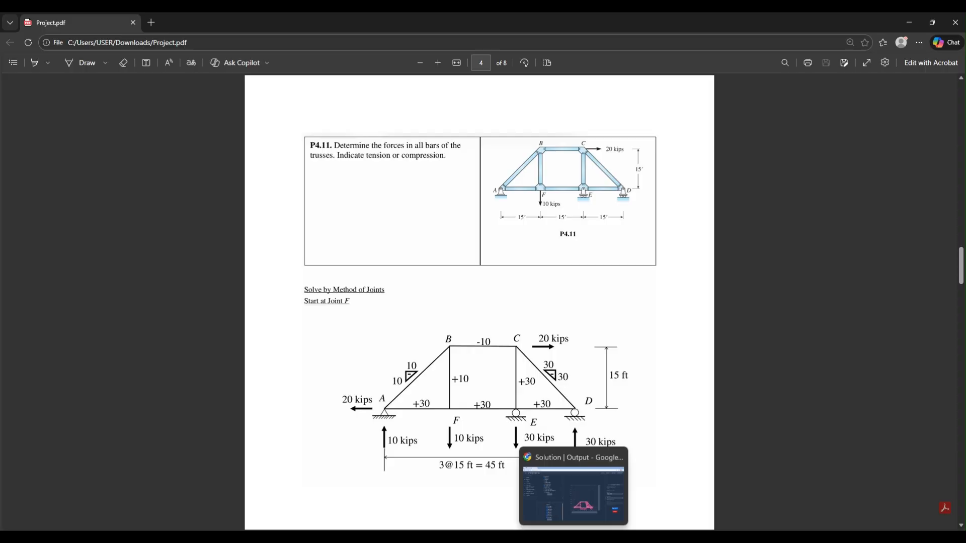
pyautogui.click(573, 538)
# Step: Check the normal forces in the vertical, top chord and diagonal members against the P4.11 solution in Project.pdf
pyautogui.moveTo(623, 346)
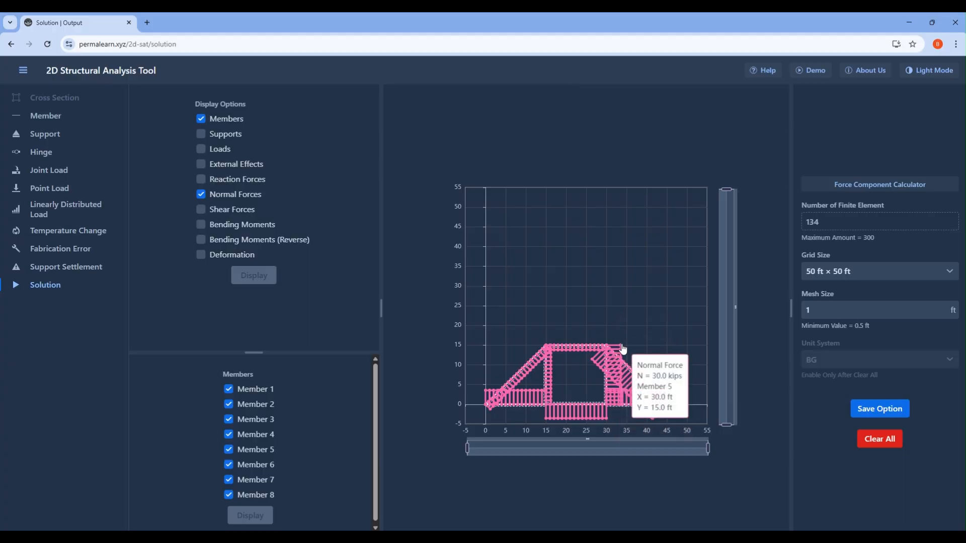
pyautogui.moveTo(553, 379)
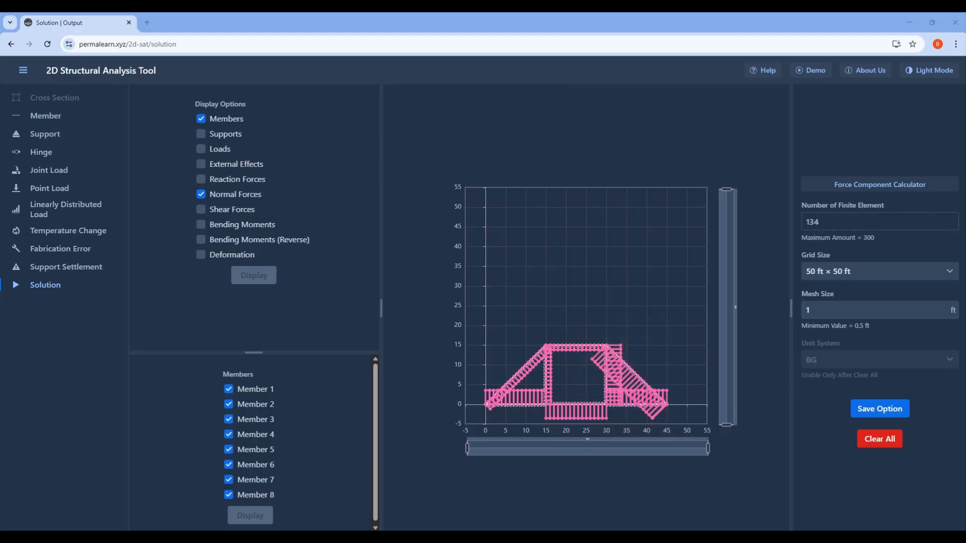
pyautogui.hotkey('alt', 'Tab')
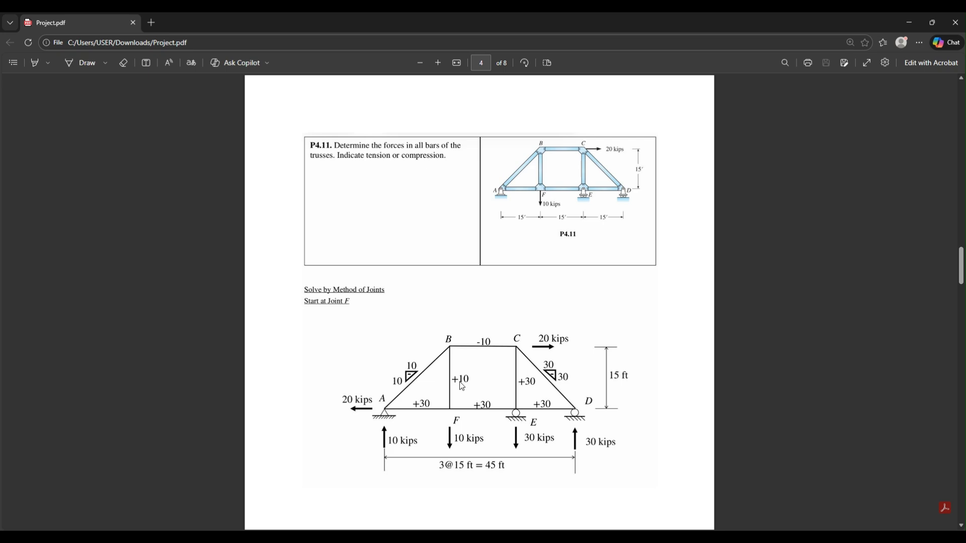
pyautogui.hotkey('alt', 'Tab')
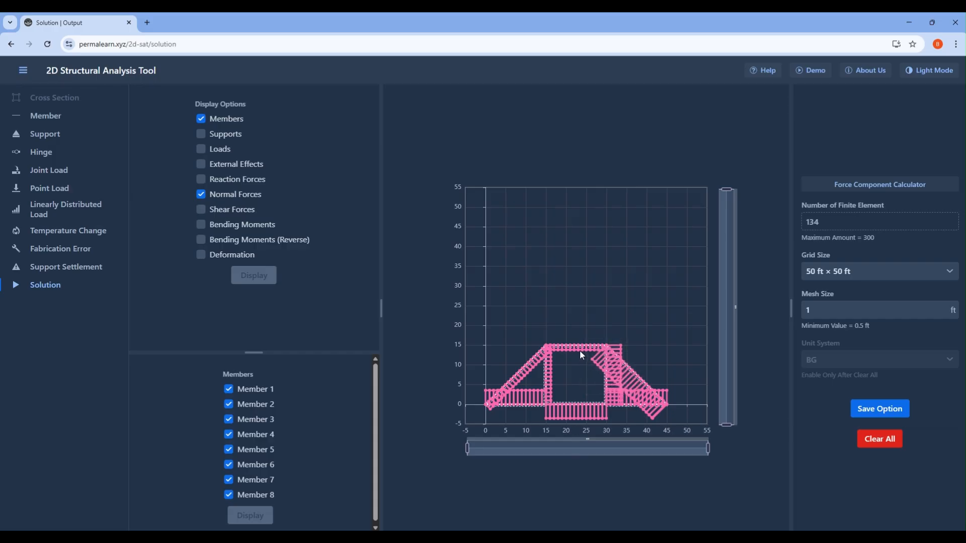
pyautogui.moveTo(576, 354)
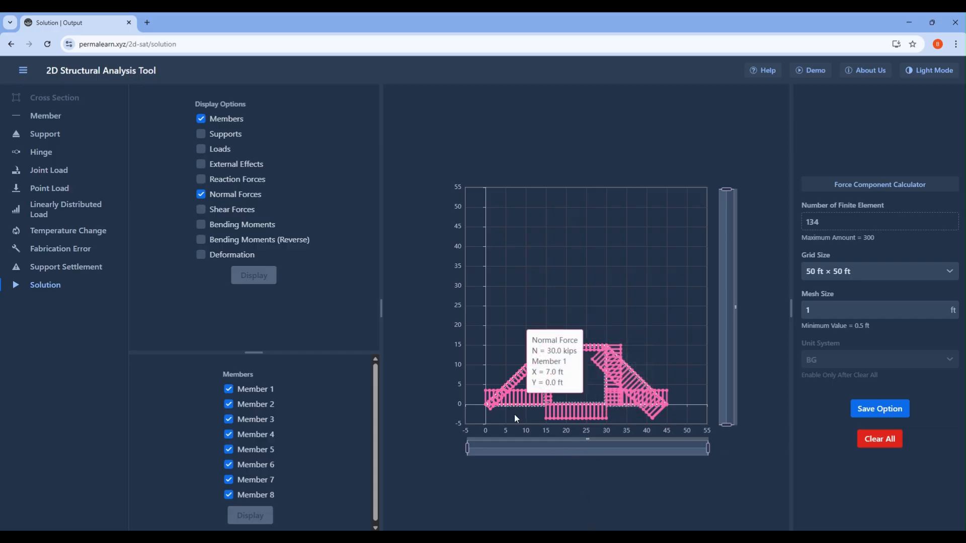
pyautogui.hotkey('alt', 'Tab')
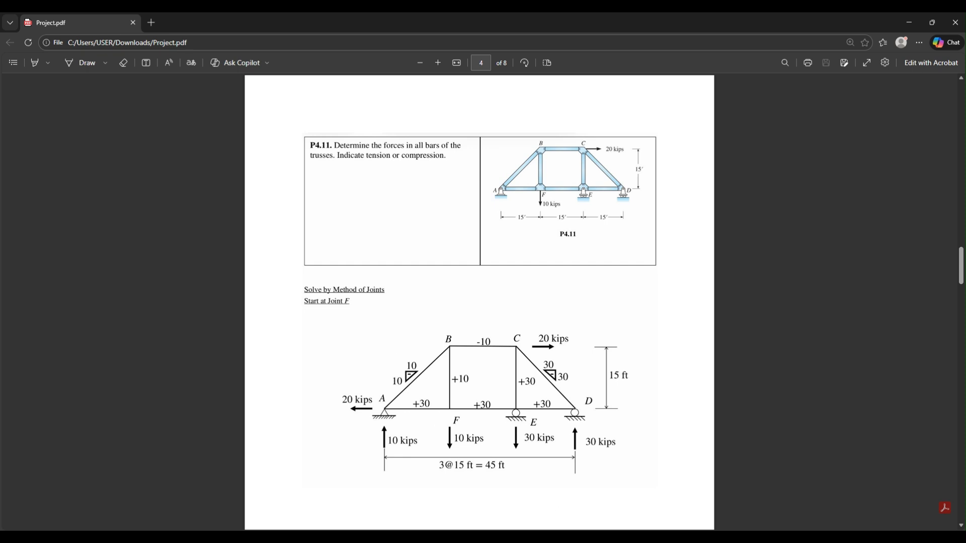
pyautogui.hotkey('alt', 'Tab')
pyautogui.moveTo(522, 380)
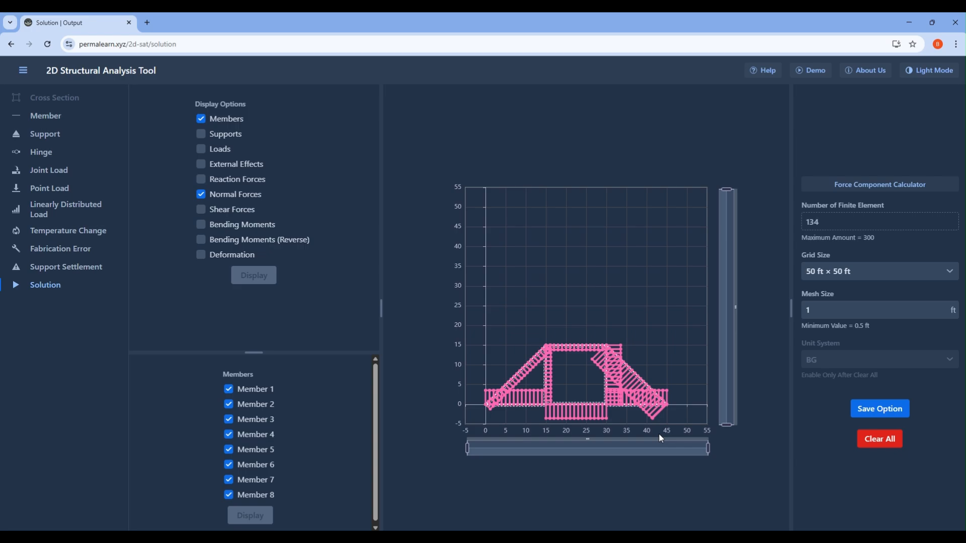
pyautogui.hotkey('alt', 'Tab')
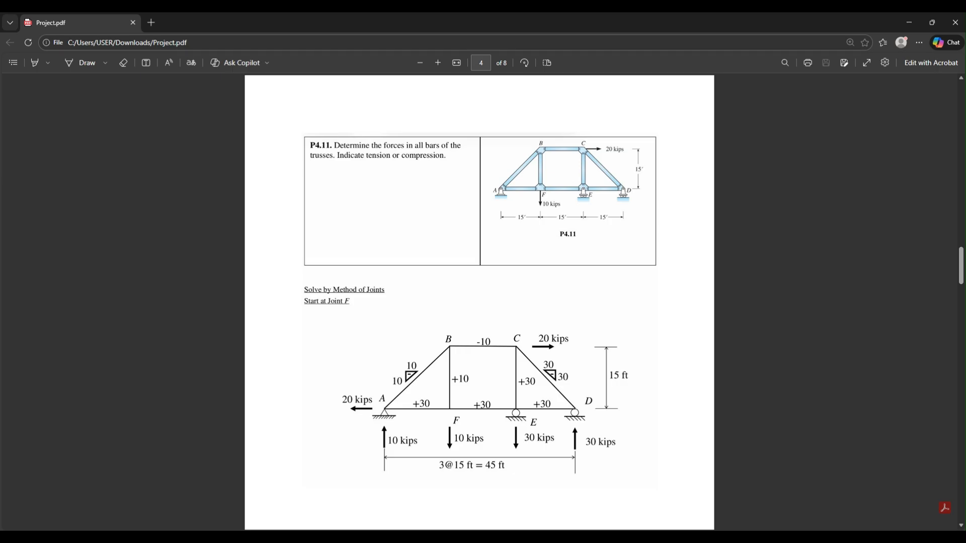
# Step: Switch back to the 2D Structural Analysis Tool and clear all items of the truss model
pyautogui.click(574, 503)
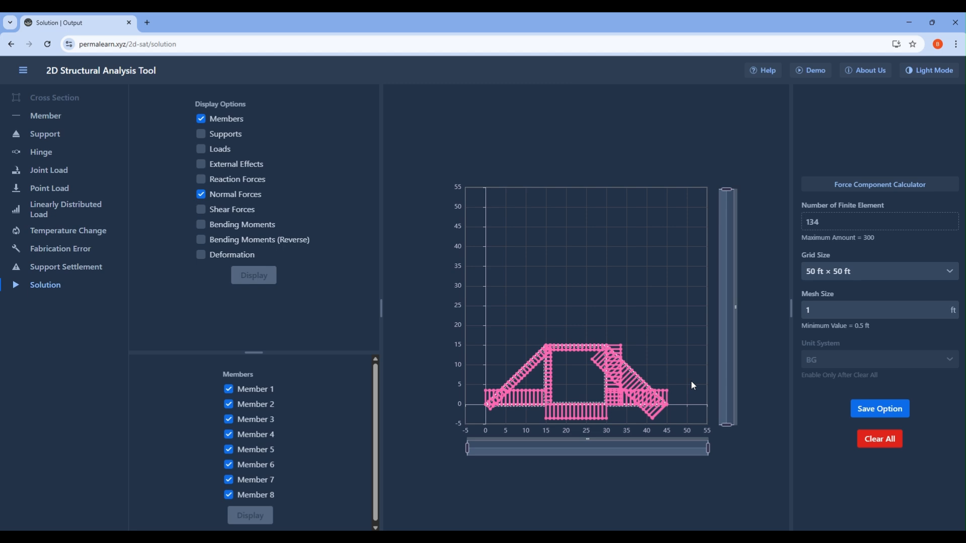
pyautogui.click(887, 437)
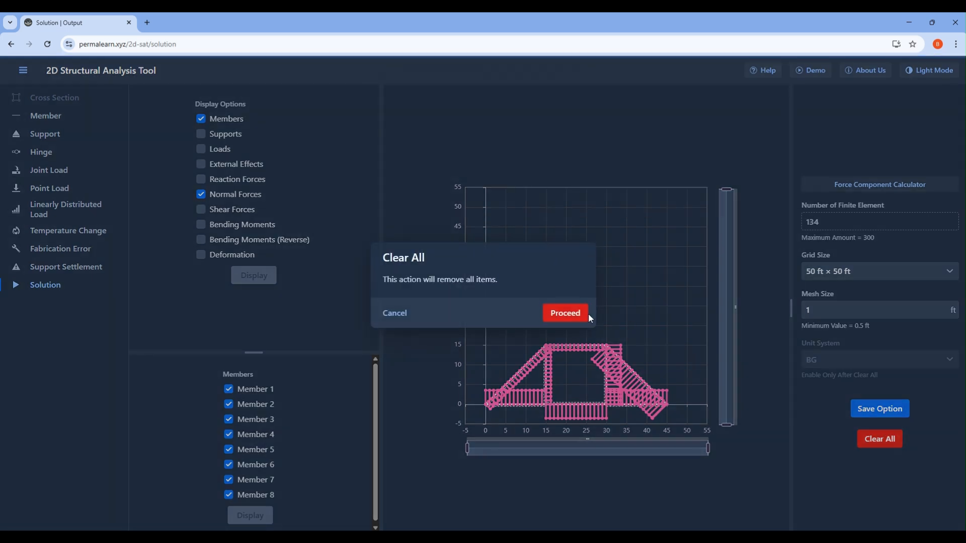
pyautogui.click(565, 313)
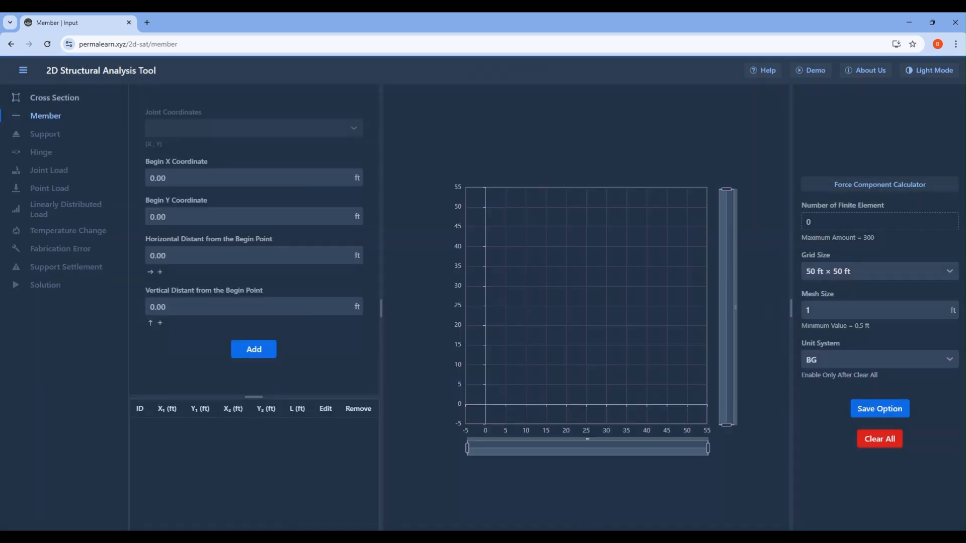
# Step: Examine the geometry, supports and loads of frame problem P3.21 in Project.pdf, and return to the 2D Structural Analysis Tool
pyautogui.hotkey('alt', 'Tab')
pyautogui.scroll(-10, 541, 265)
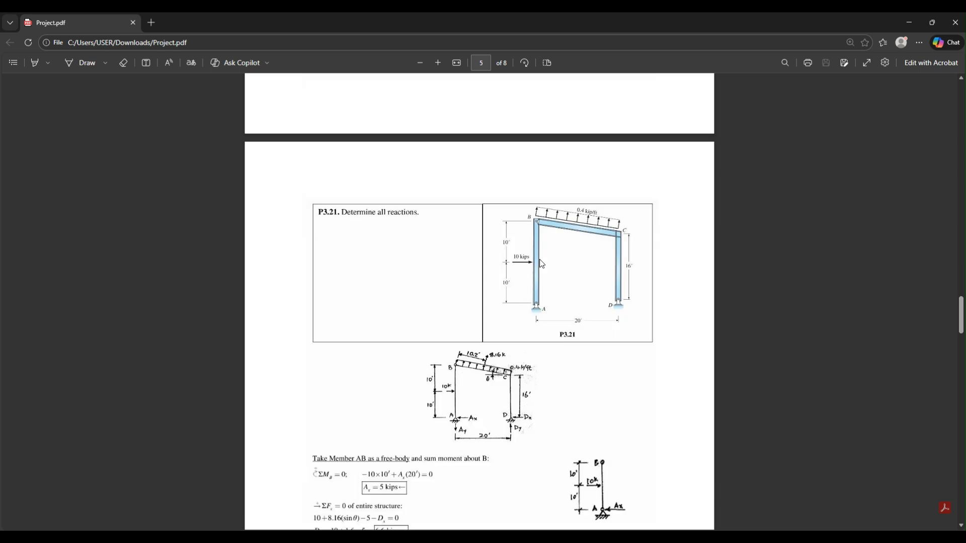
pyautogui.scroll(-1, 542, 264)
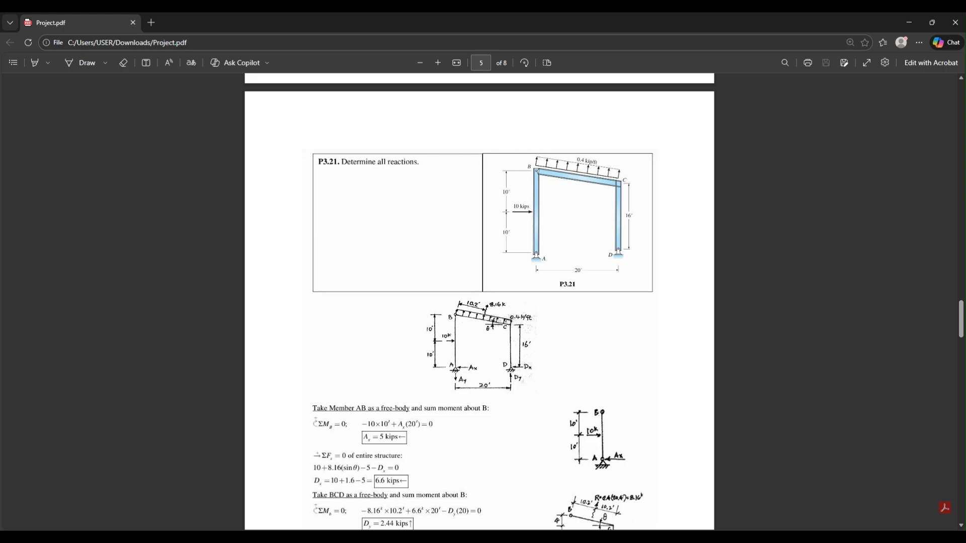
pyautogui.click(572, 540)
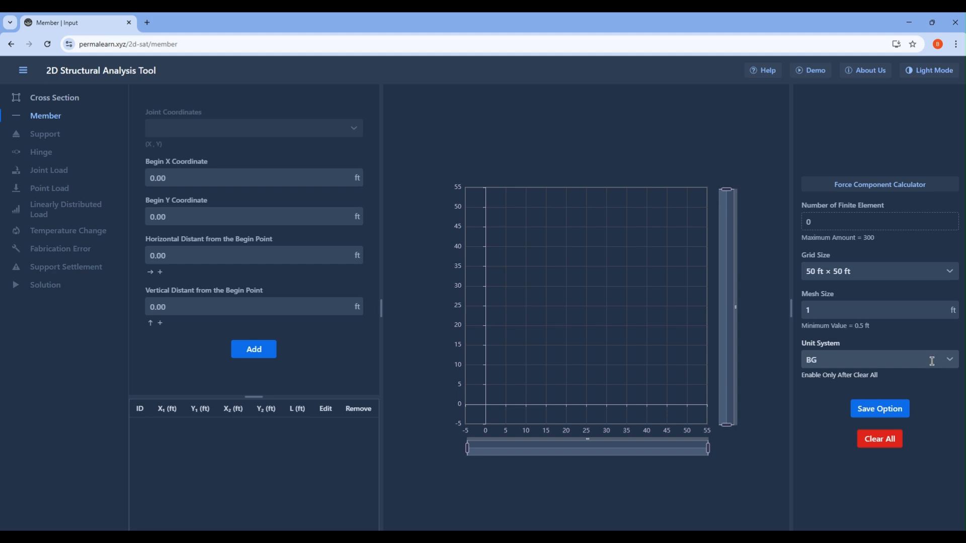
# Step: Add two stacked 10 ft vertical members for the frame's left column, from (0, 0) to (0, 10) and from (0, 10) to (0, 20)
pyautogui.click(894, 409)
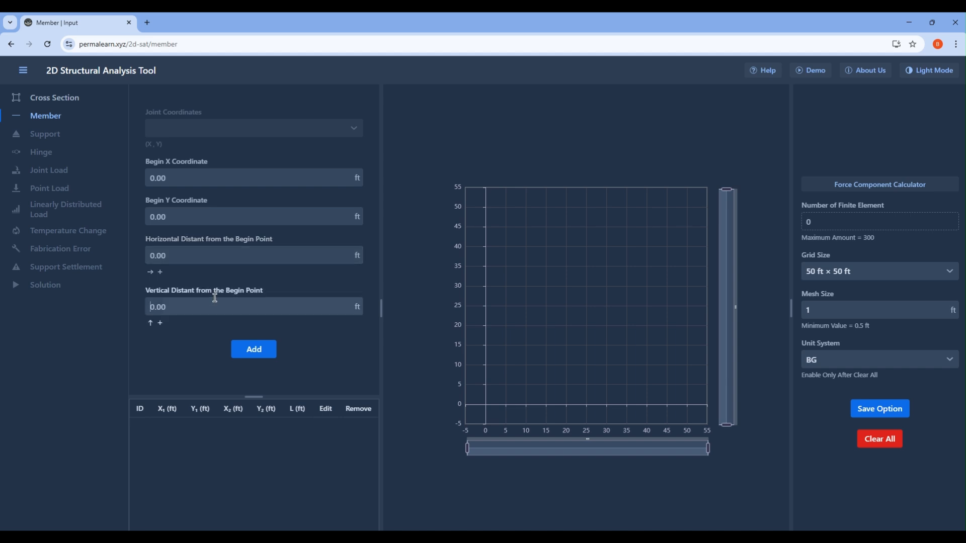
pyautogui.write('10')
pyautogui.press('Return')
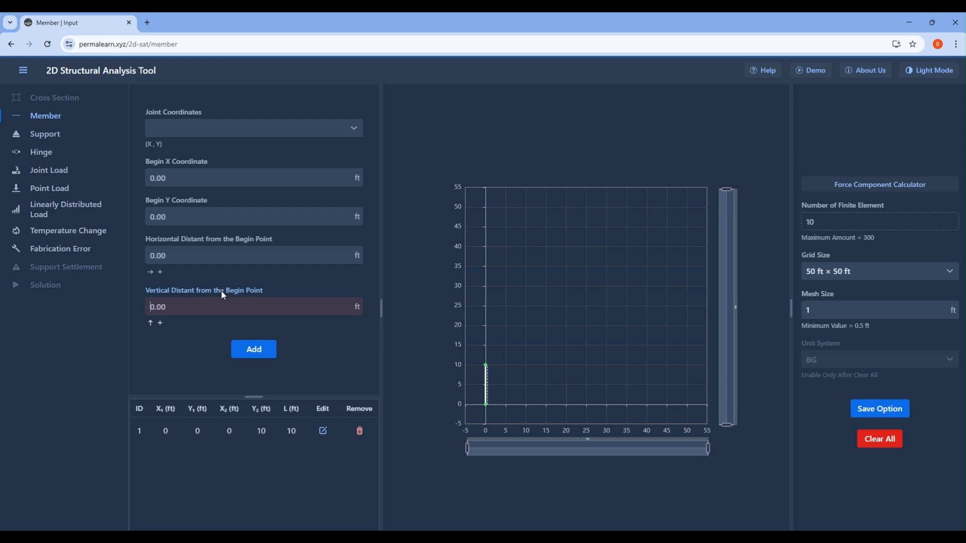
pyautogui.click(293, 124)
pyautogui.click(265, 165)
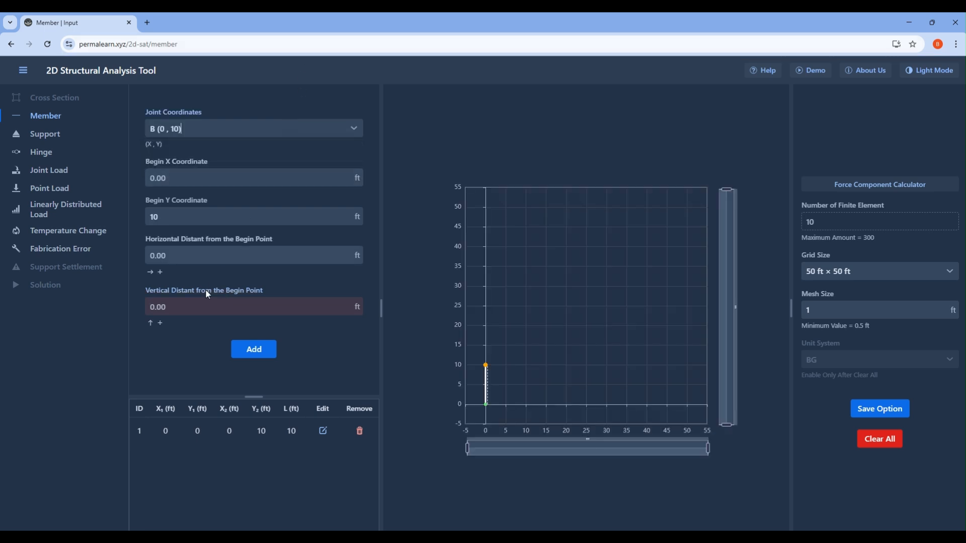
pyautogui.click(200, 308)
pyautogui.write('10')
pyautogui.press('Return')
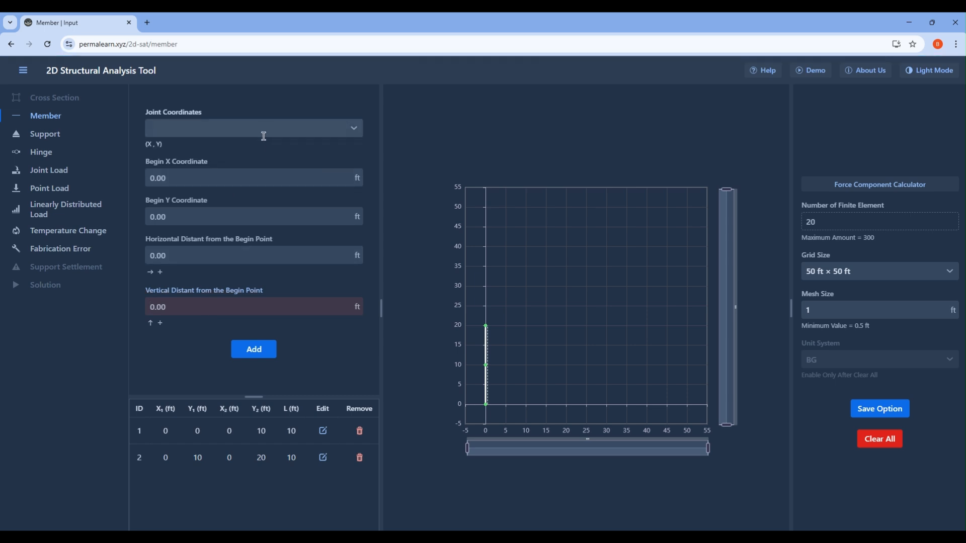
# Step: Add the sloped beam member starting at joint (0, 20) with a horizontal distance of 20 ft and a vertical distance of -4 ft
pyautogui.click(260, 131)
pyautogui.click(238, 194)
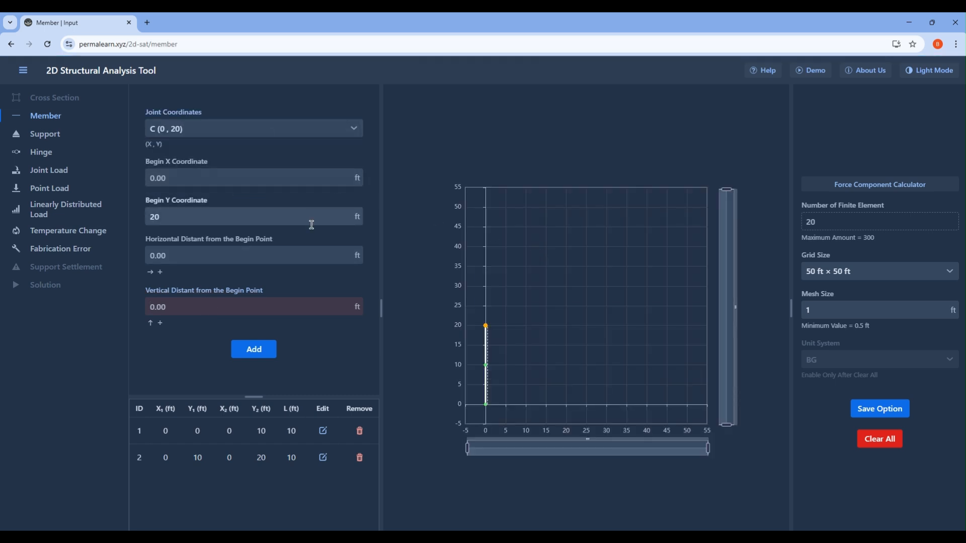
pyautogui.click(201, 255)
pyautogui.write('20')
pyautogui.click(217, 308)
pyautogui.write('-4')
pyautogui.press('Return')
pyautogui.click(216, 128)
pyautogui.click(533, 298)
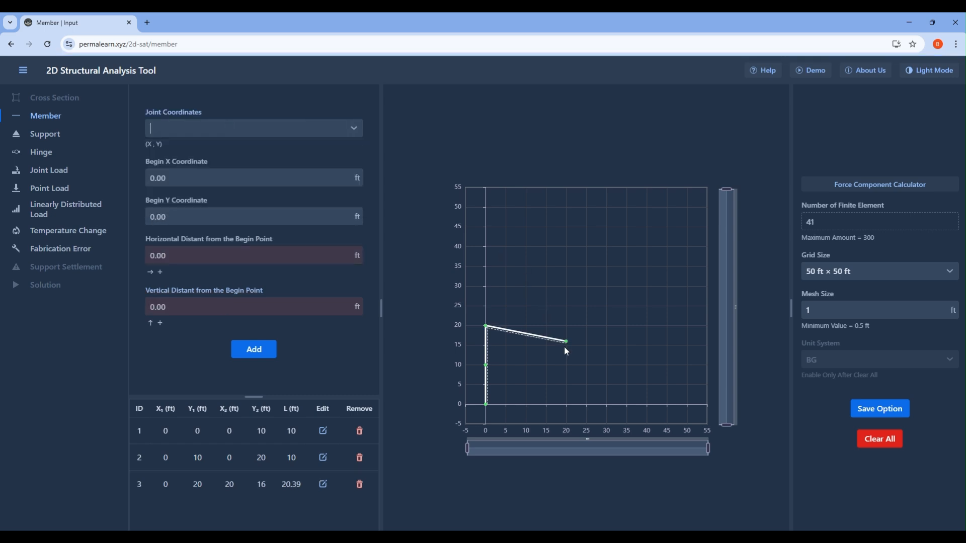
# Step: Add the right column member starting at joint (20, 16) with a vertical distance of -16 ft
pyautogui.click(290, 126)
pyautogui.click(257, 187)
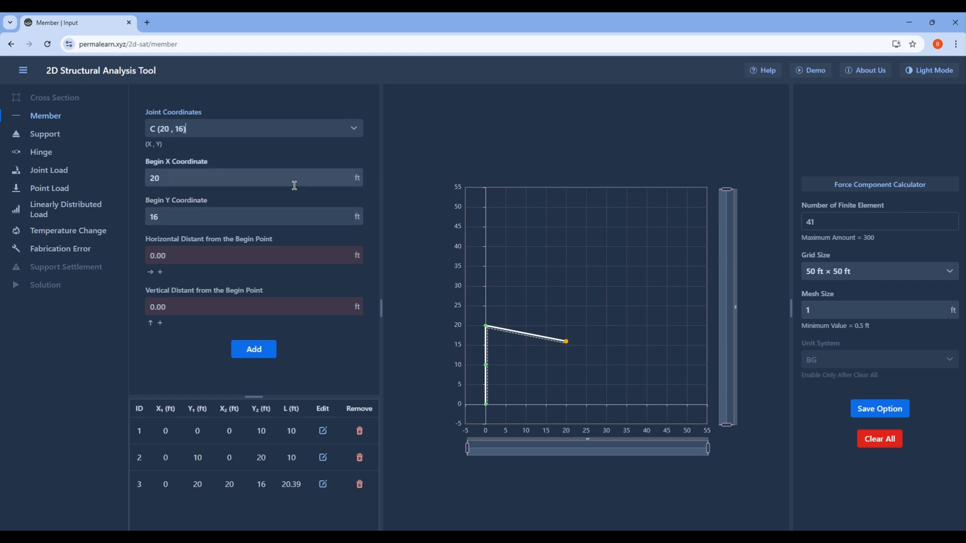
pyautogui.click(179, 302)
pyautogui.write('-16')
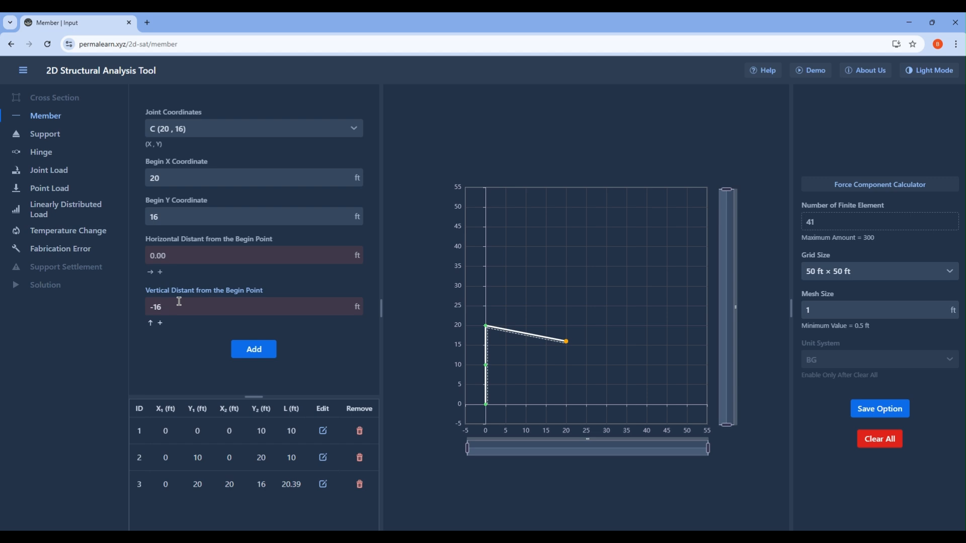
pyautogui.press('Return')
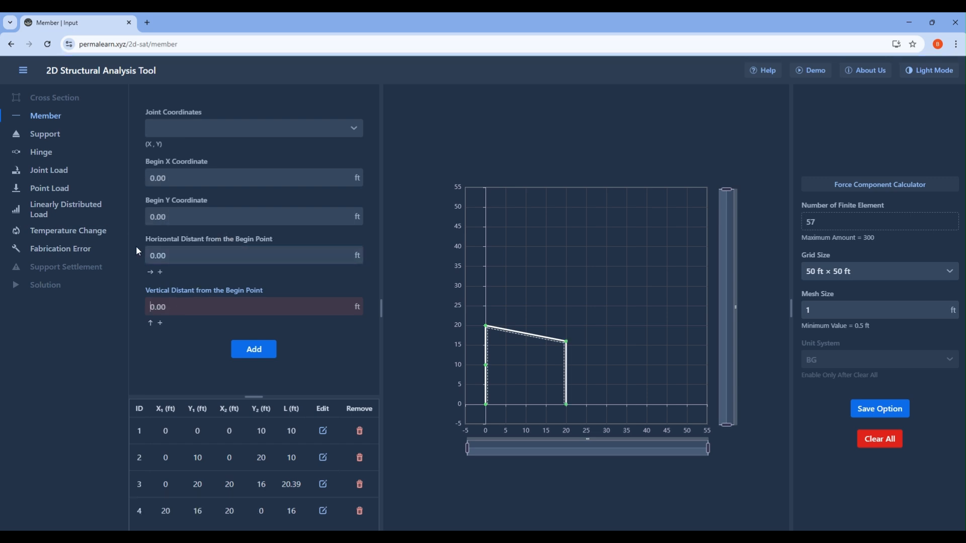
# Step: Add a pinned support at joint A (0, 0)
pyautogui.click(79, 135)
pyautogui.click(217, 129)
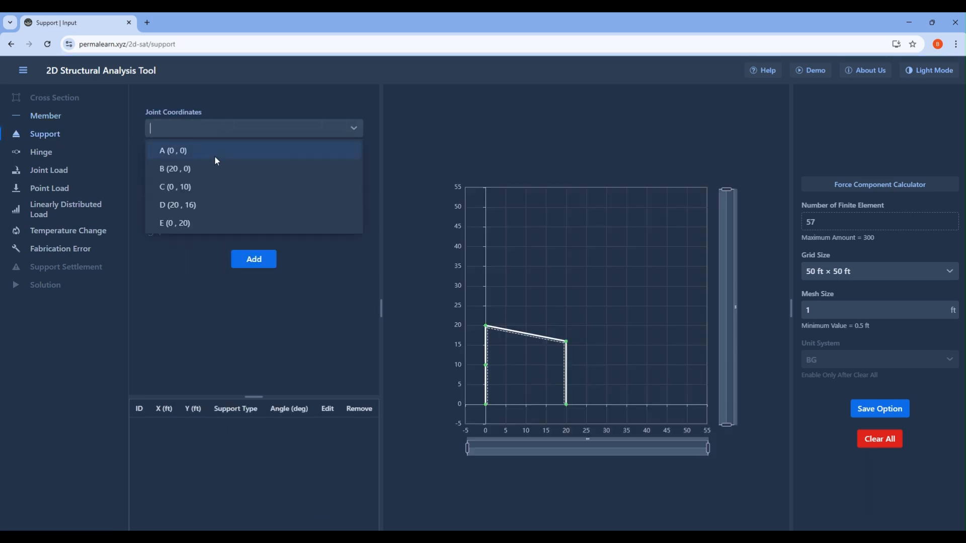
pyautogui.click(214, 157)
pyautogui.click(211, 177)
pyautogui.click(207, 216)
pyautogui.click(255, 260)
# Step: Add a pinned support at joint D (20, 16)
pyautogui.click(242, 128)
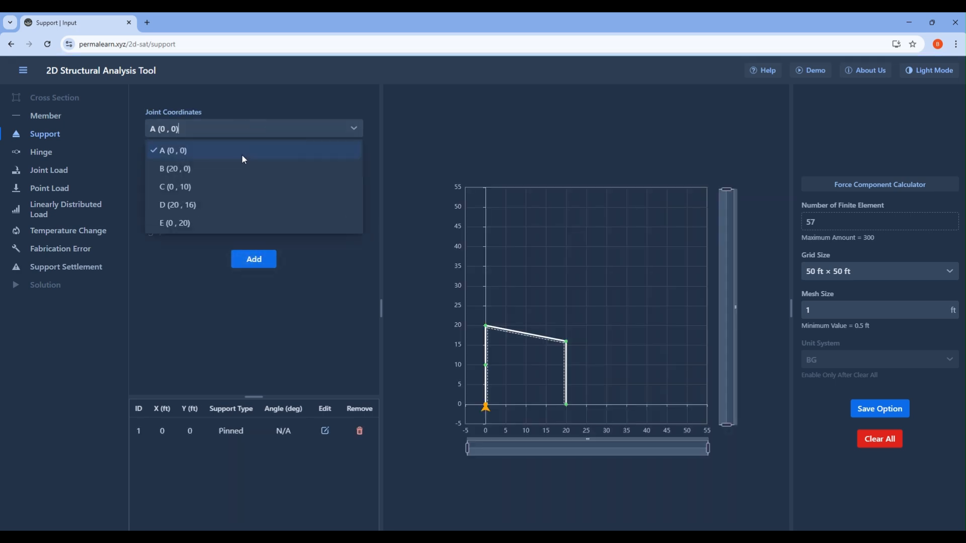
pyautogui.click(217, 205)
pyautogui.click(237, 176)
pyautogui.click(242, 223)
pyautogui.click(262, 260)
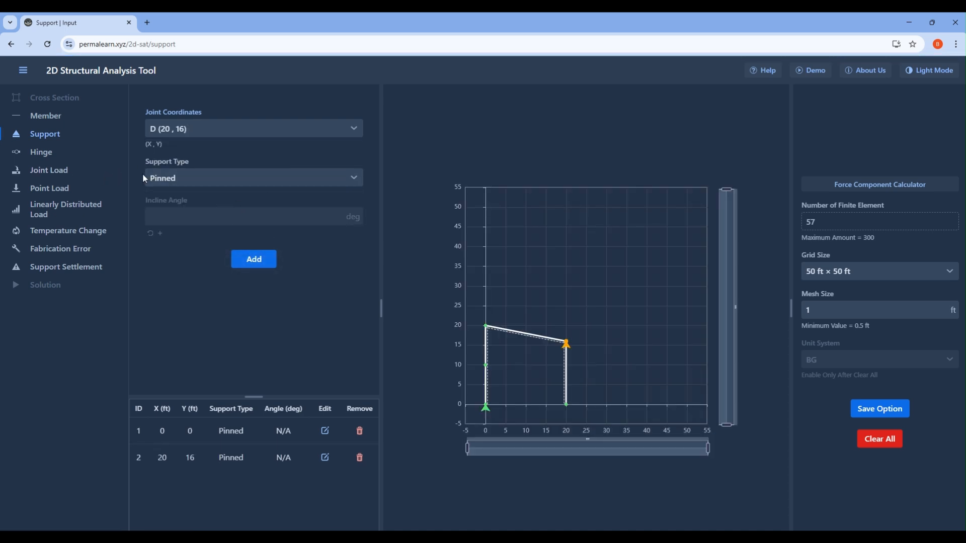
# Step: Add a hinge at joint E (0, 20) for members 2 and 3
pyautogui.click(46, 159)
pyautogui.click(181, 132)
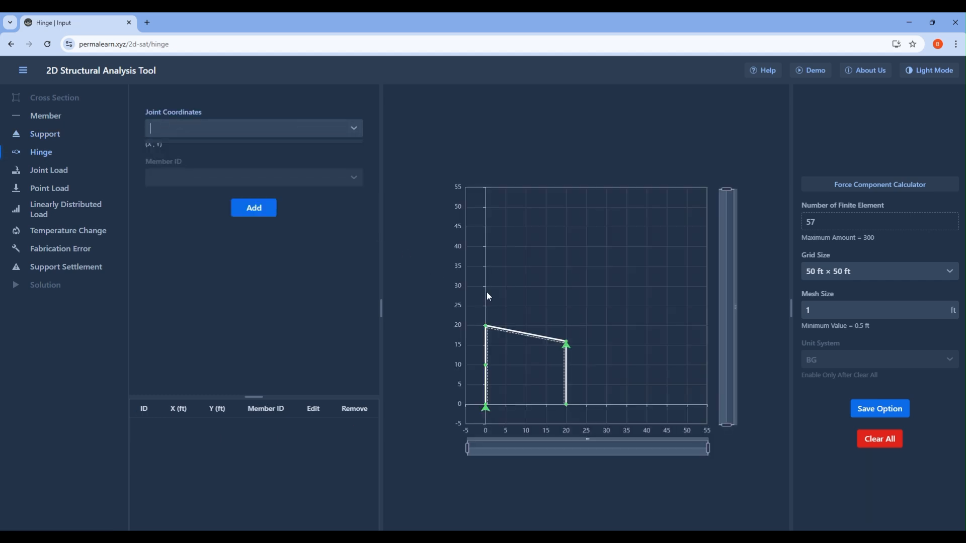
pyautogui.click(196, 125)
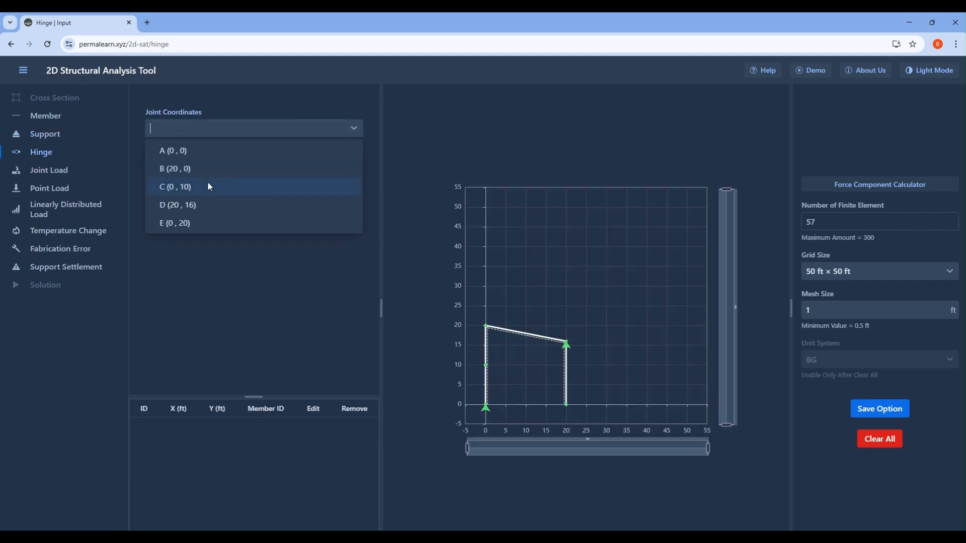
pyautogui.click(189, 223)
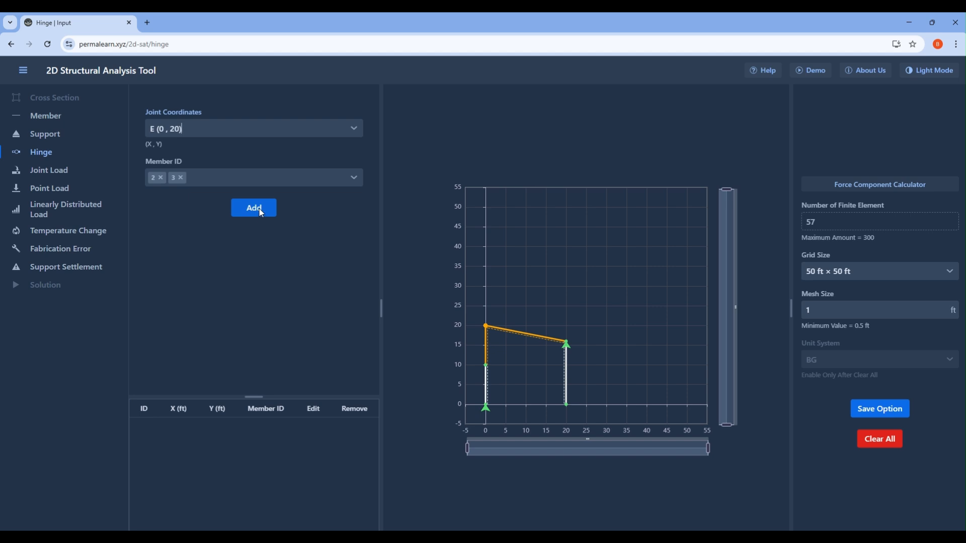
pyautogui.click(268, 207)
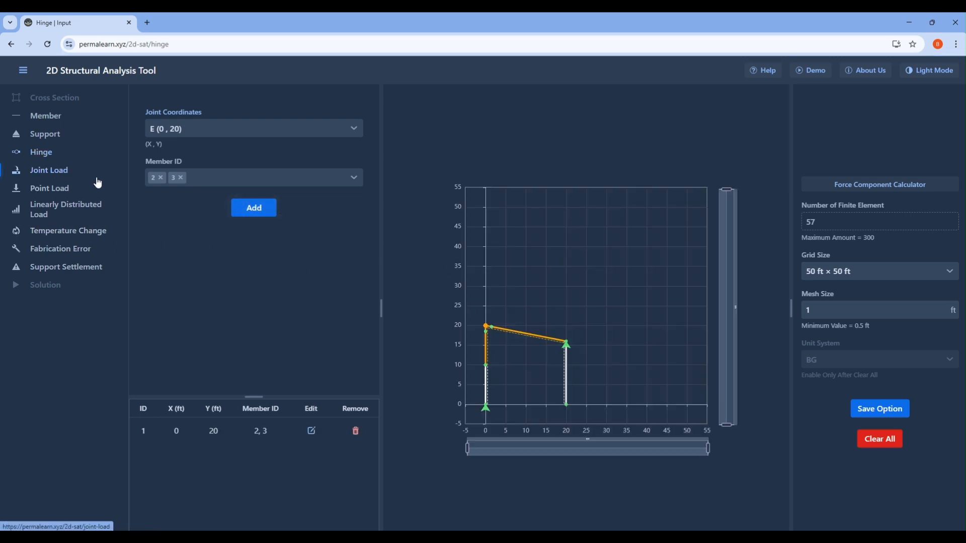
# Step: Add a joint load at C (0, 10) with a horizontal force of 10 kips
pyautogui.click(57, 171)
pyautogui.click(225, 129)
pyautogui.click(225, 129)
pyautogui.click(209, 185)
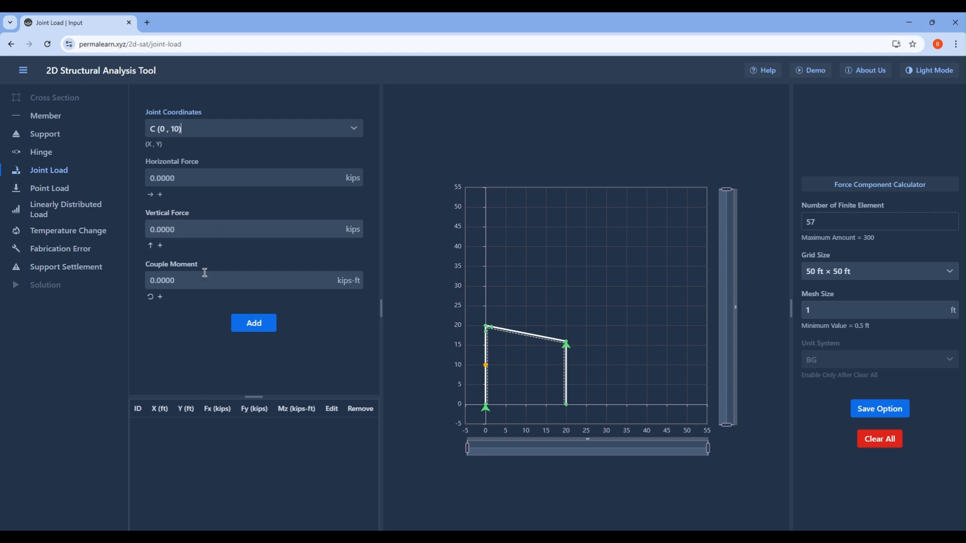
pyautogui.click(217, 172)
pyautogui.write('10')
pyautogui.click(257, 324)
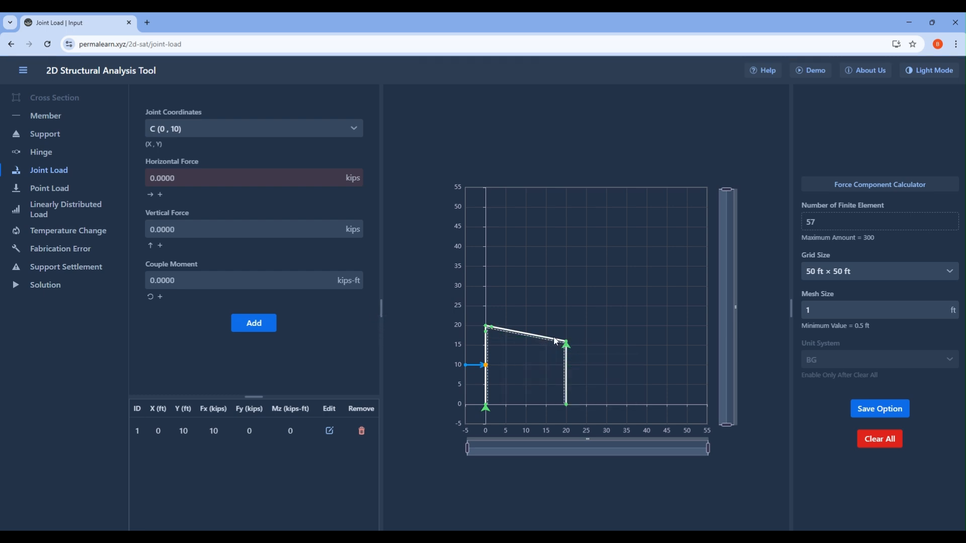
# Step: Start a linearly distributed load on member 3, oriented to the local coordinate system as vertical loads, checking its direction in Project.pdf
pyautogui.click(54, 204)
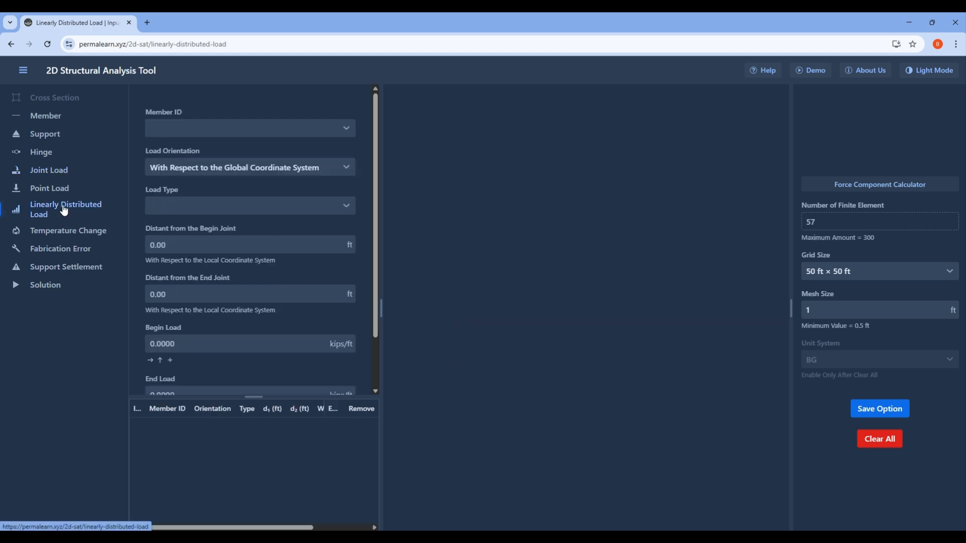
pyautogui.click(179, 131)
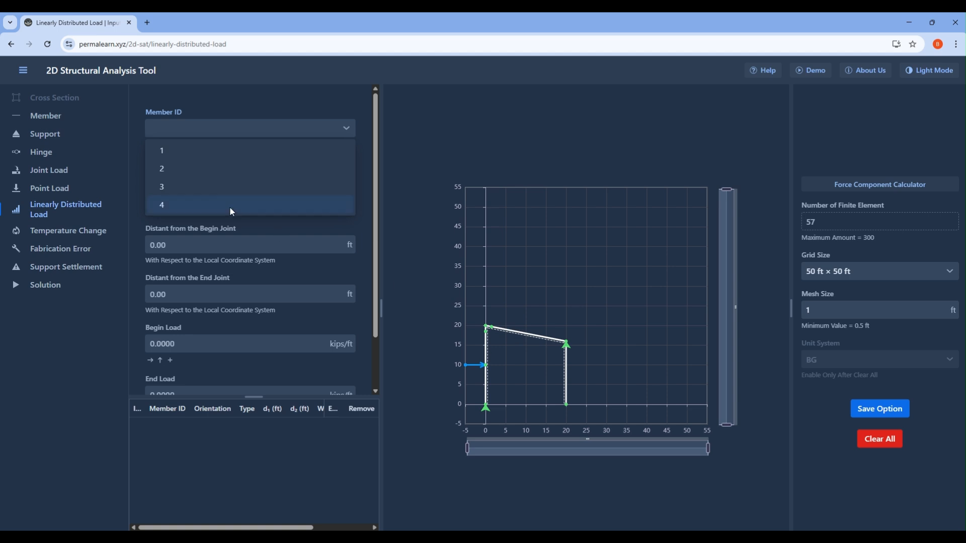
pyautogui.click(229, 187)
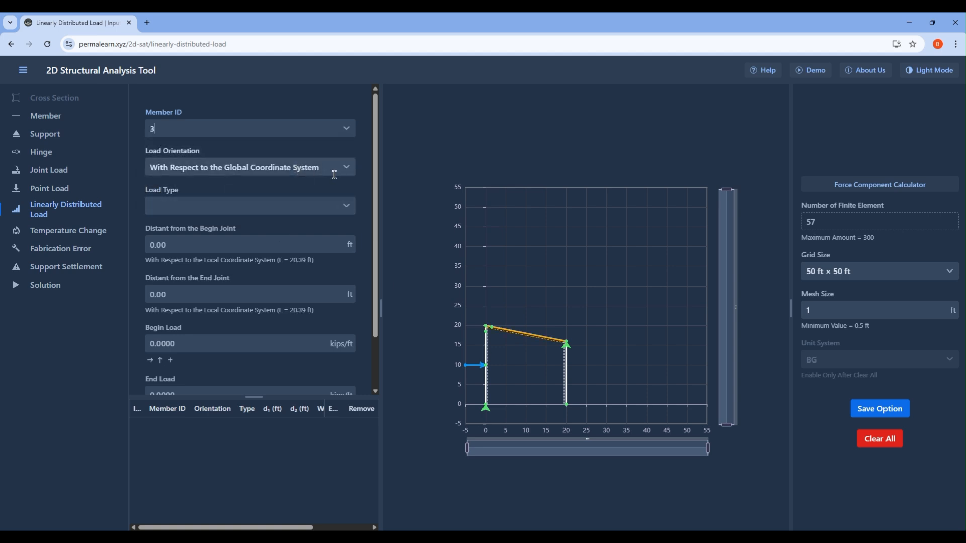
pyautogui.click(528, 539)
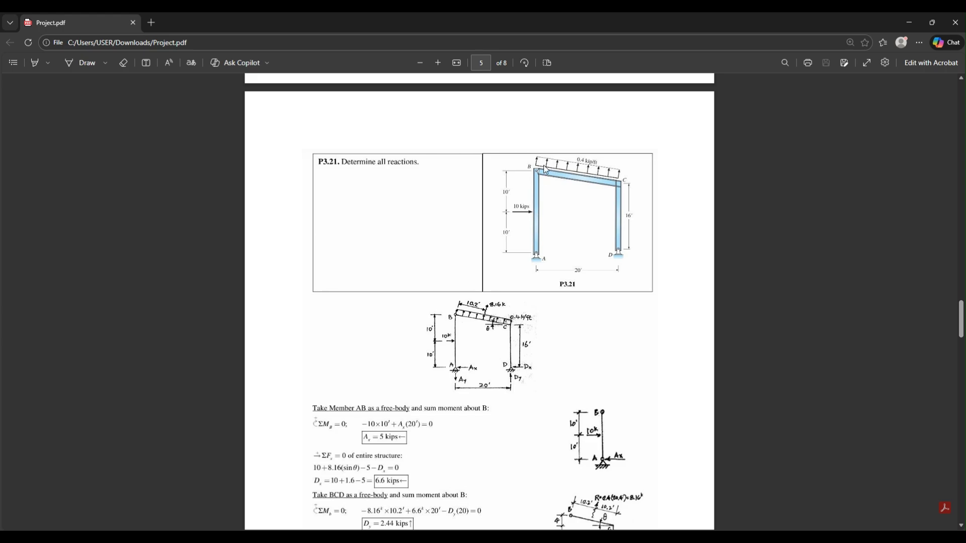
pyautogui.click(557, 538)
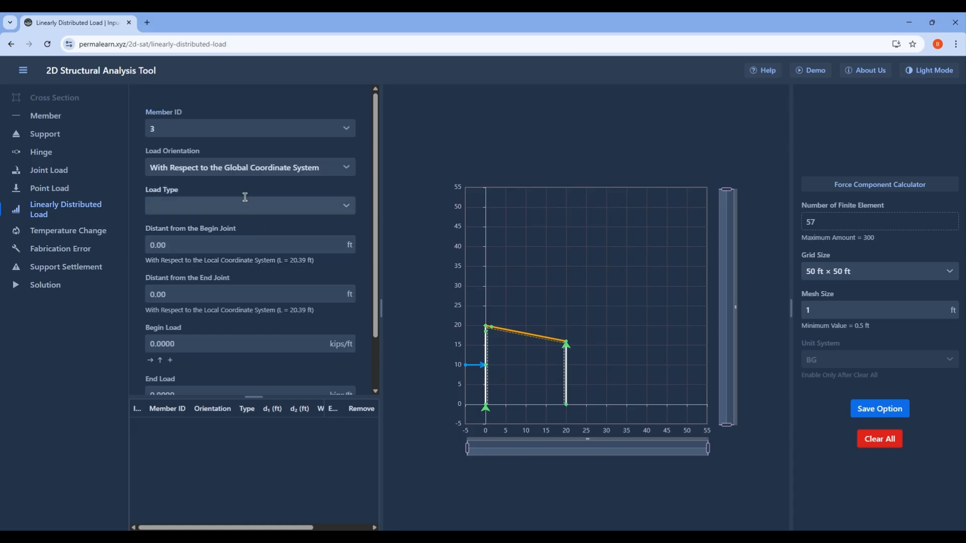
pyautogui.click(268, 167)
pyautogui.click(264, 190)
pyautogui.click(265, 209)
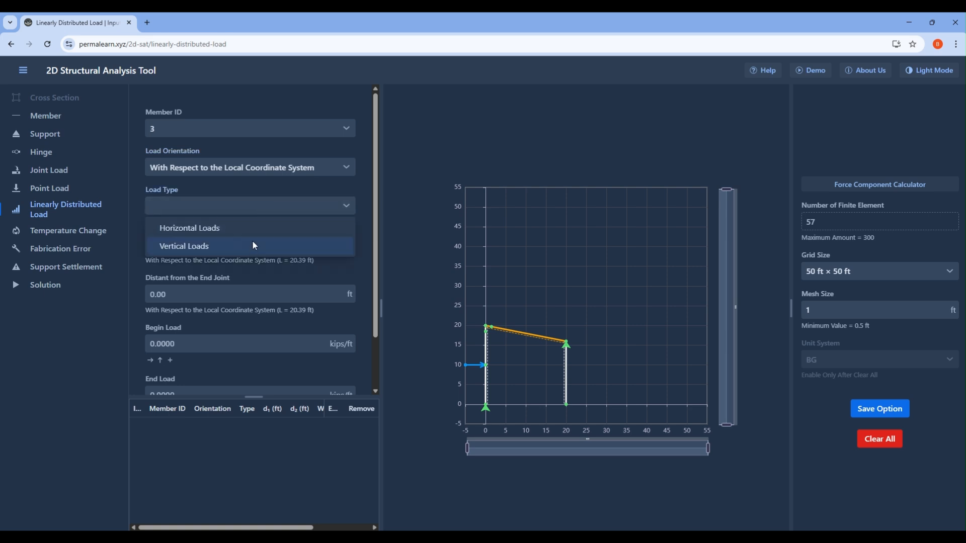
pyautogui.click(250, 245)
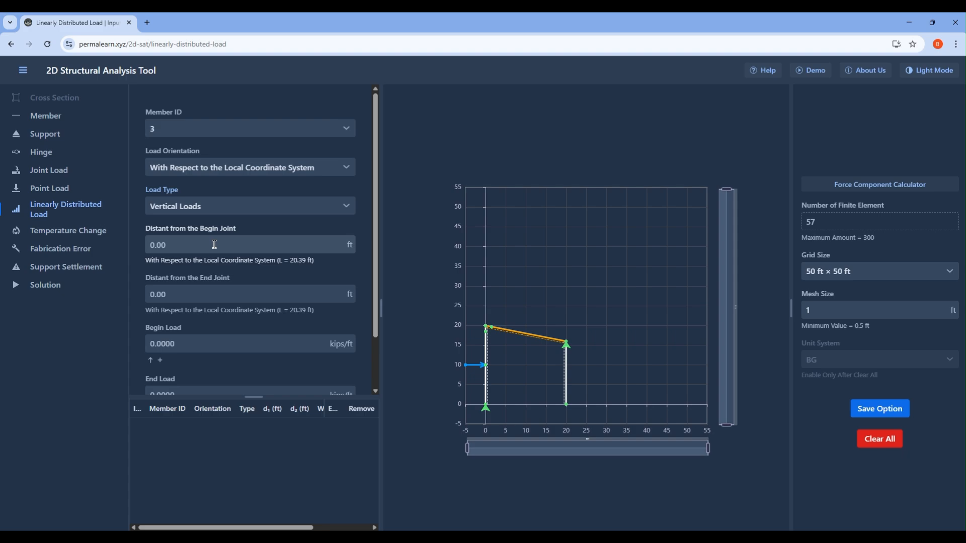
# Step: Add the distributed load on member 3 with begin and end loads of 0.4 kips/ft, checking the magnitude in Project.pdf
pyautogui.click(589, 540)
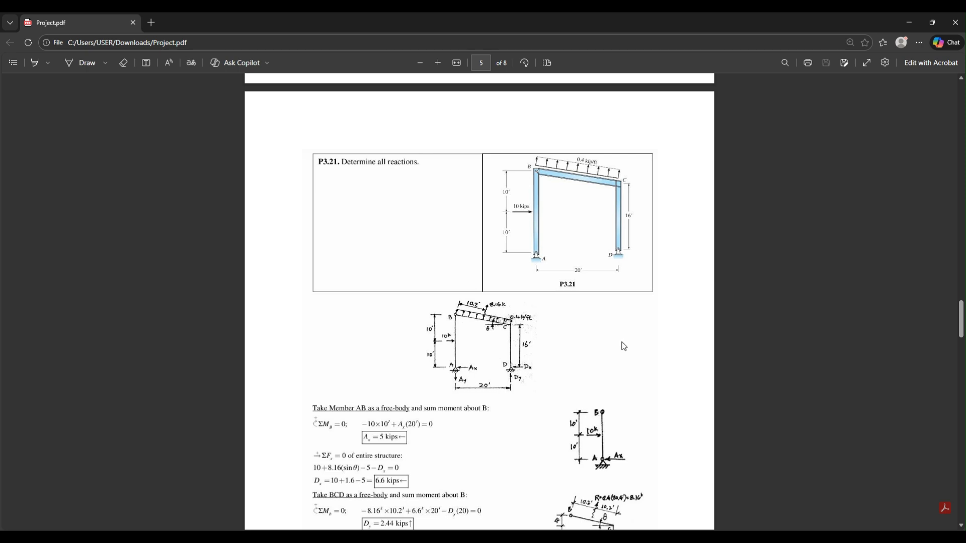
pyautogui.moveTo(573, 540)
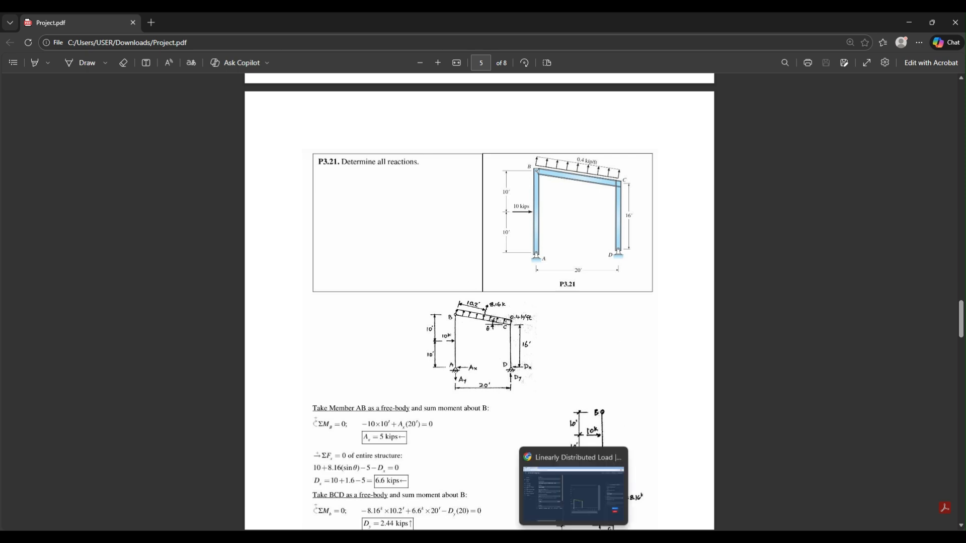
pyautogui.click(574, 488)
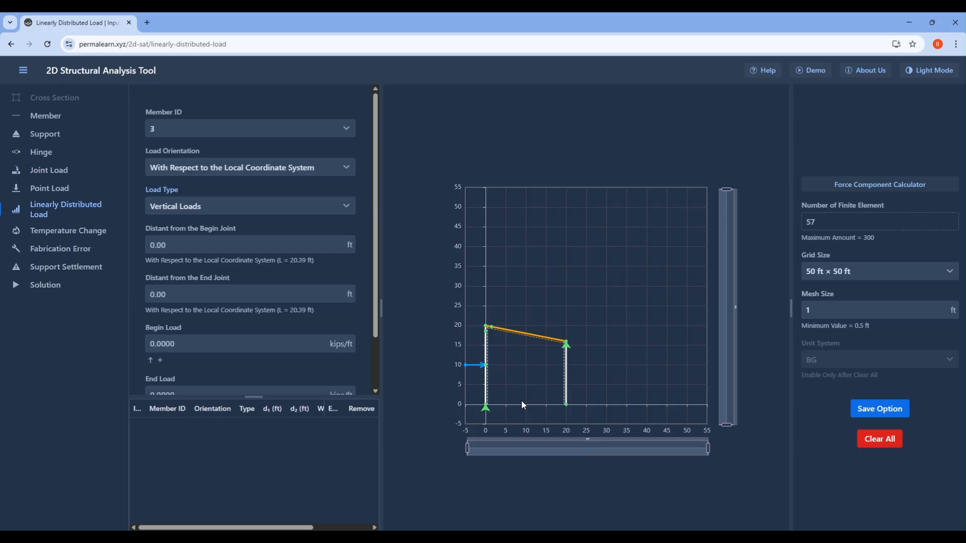
pyautogui.scroll(-1, 207, 338)
pyautogui.click(224, 296)
pyautogui.write('0.4')
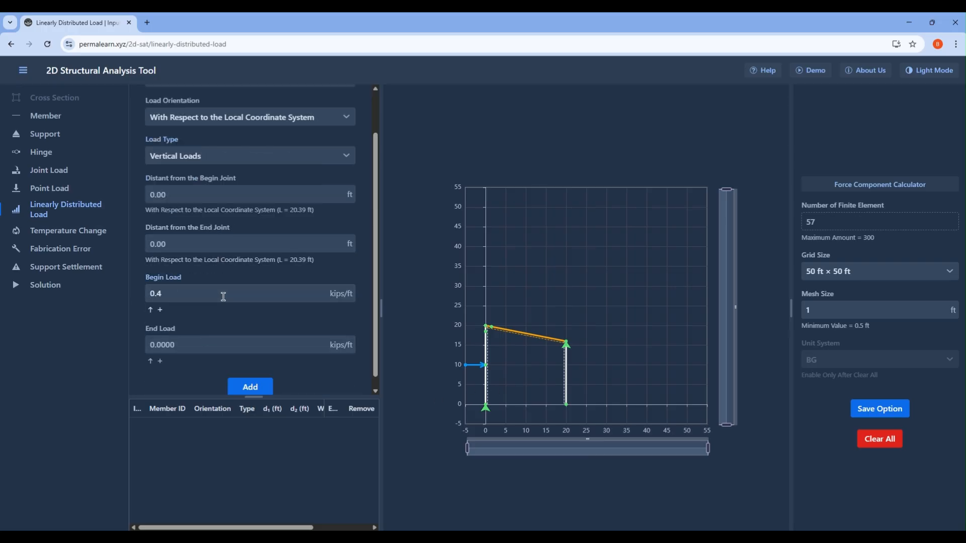
pyautogui.click(229, 350)
pyautogui.write('0.4')
pyautogui.click(245, 386)
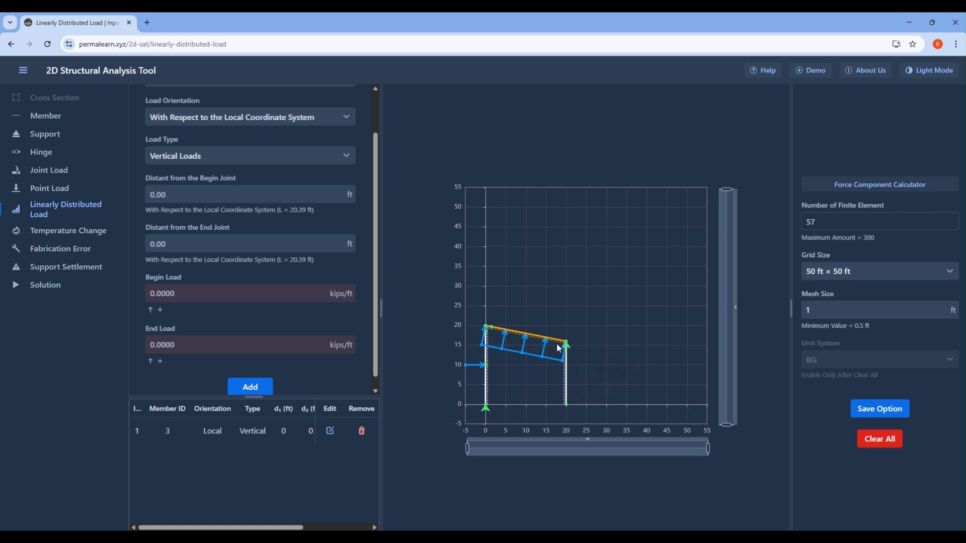
# Step: Compare the loaded frame with P3.21 in Project.pdf, and display only members and reaction forces to inspect the support reactions
pyautogui.moveTo(596, 539)
pyautogui.click(605, 509)
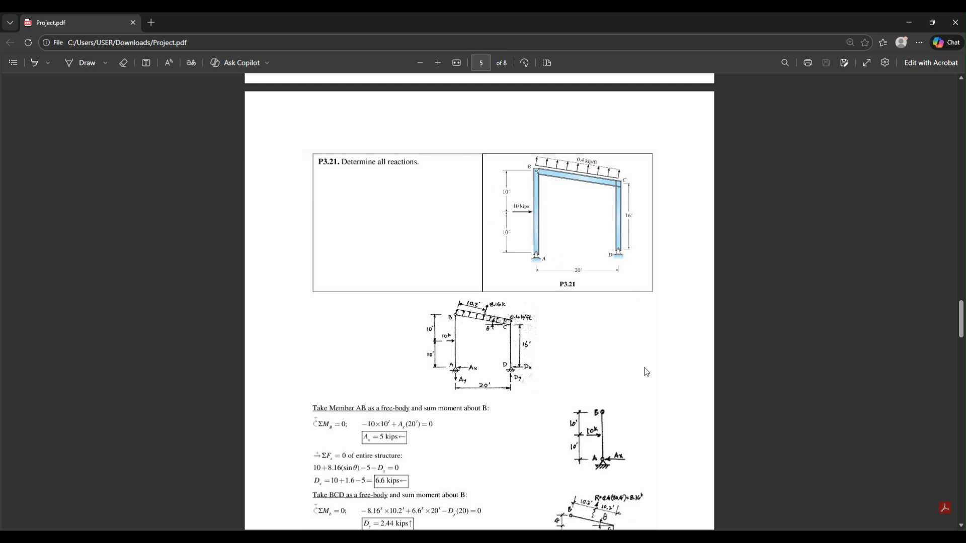
pyautogui.moveTo(574, 539)
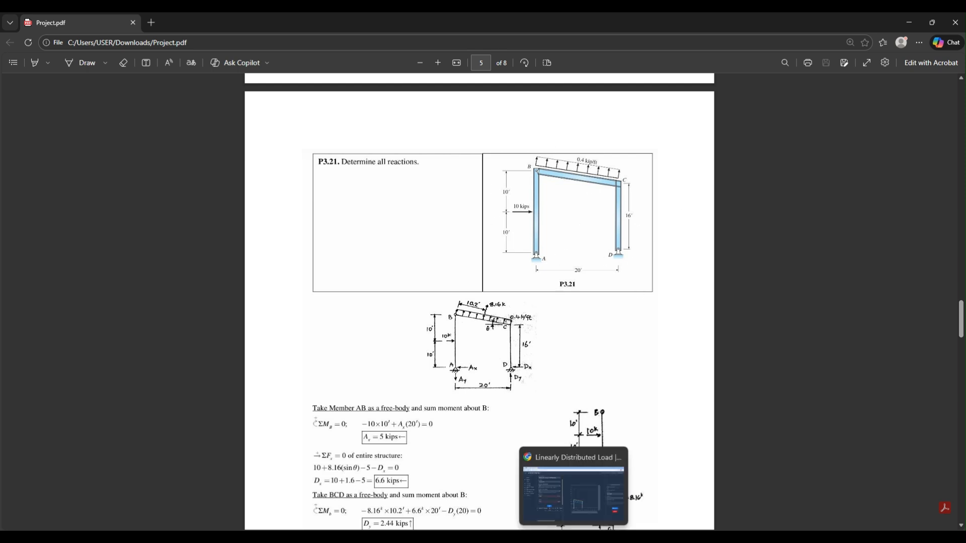
pyautogui.click(573, 490)
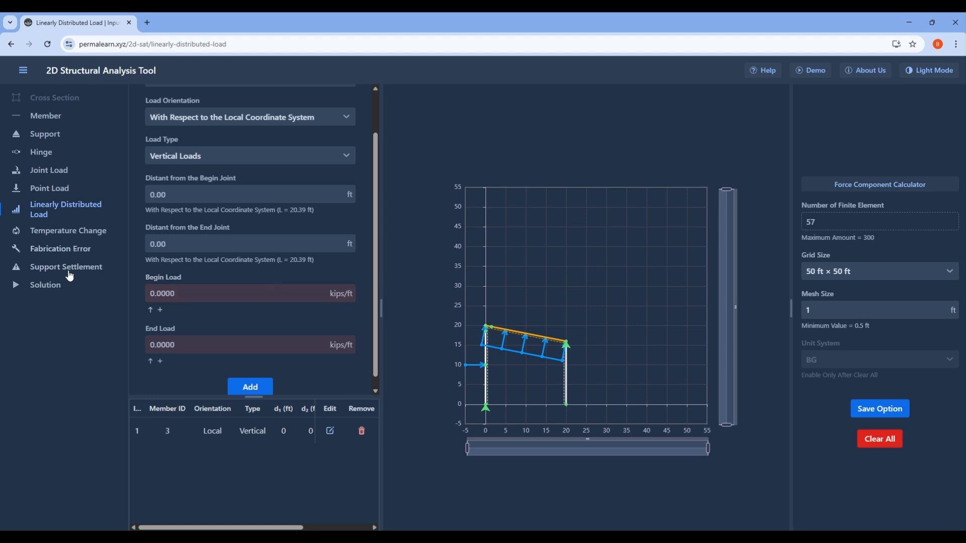
pyautogui.click(200, 164)
pyautogui.click(201, 149)
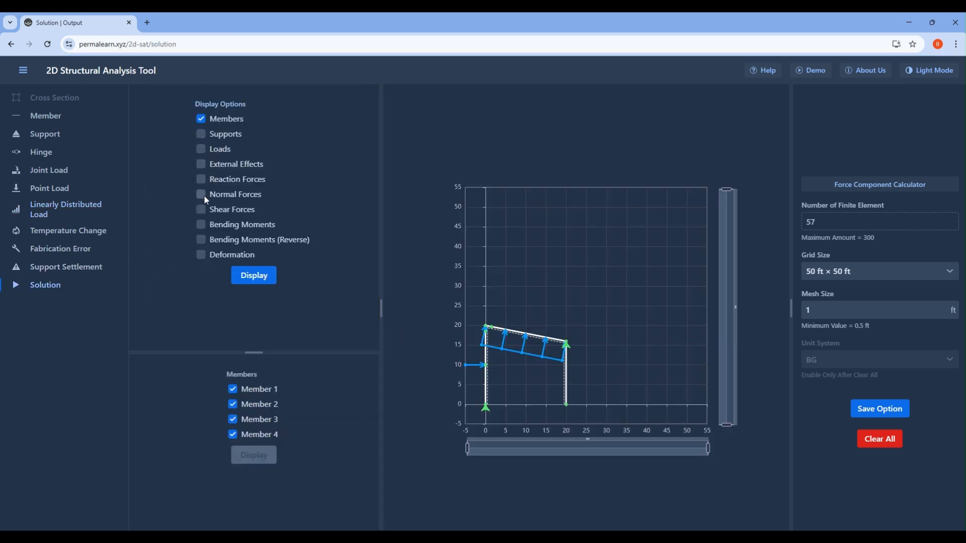
pyautogui.click(267, 285)
pyautogui.moveTo(506, 408)
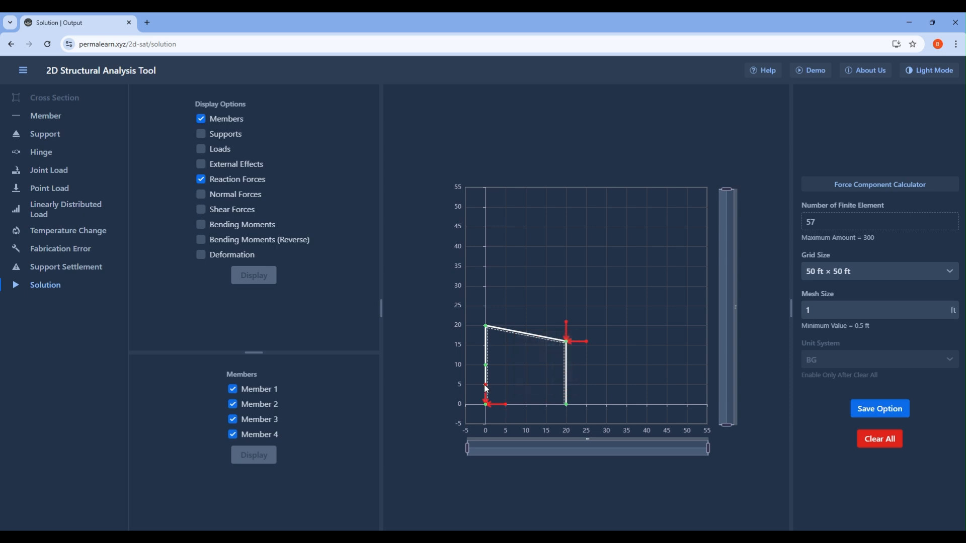
pyautogui.moveTo(487, 391)
# Step: Remove the pinned support at (20, 16) and add a pinned support at joint B (20, 0)
pyautogui.click(43, 139)
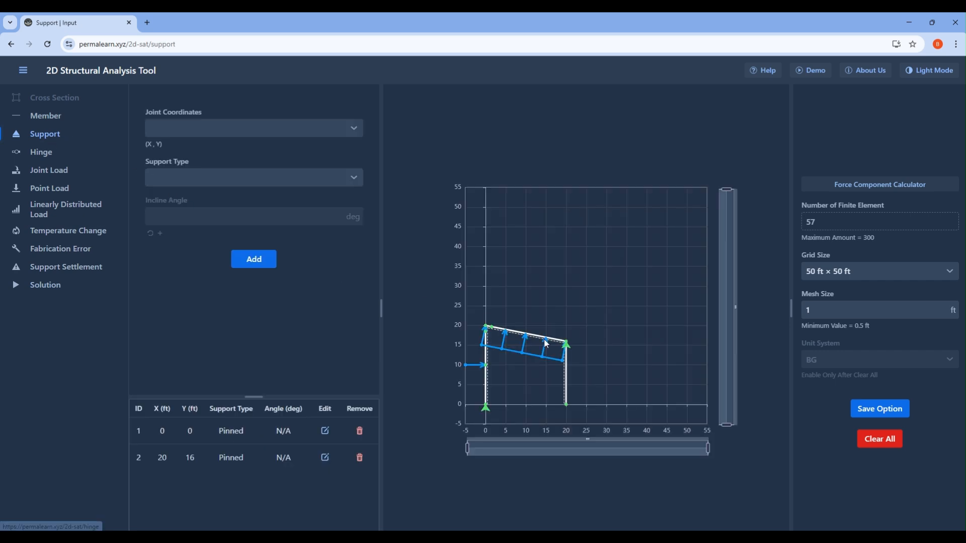
pyautogui.click(358, 458)
pyautogui.click(229, 132)
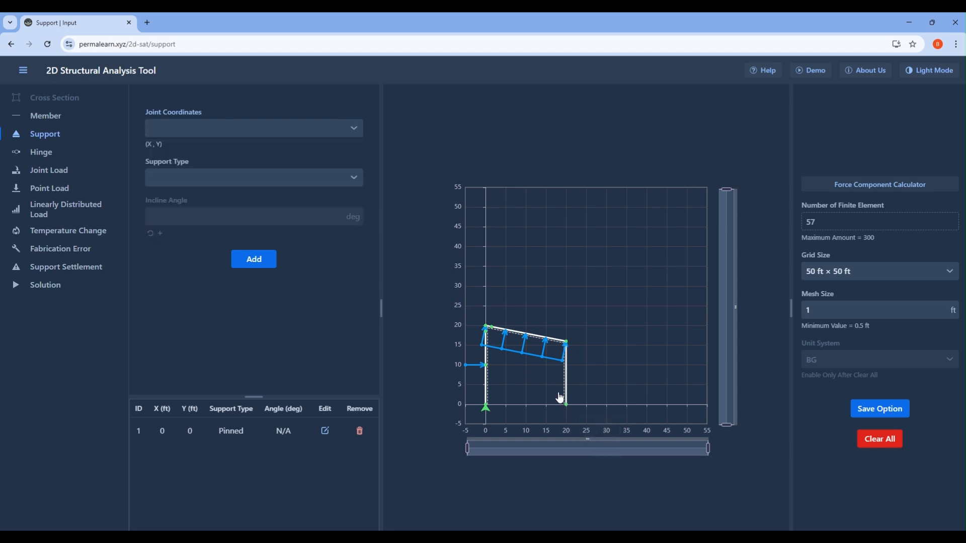
pyautogui.click(218, 128)
pyautogui.click(207, 168)
pyautogui.click(246, 178)
pyautogui.click(233, 219)
pyautogui.click(258, 264)
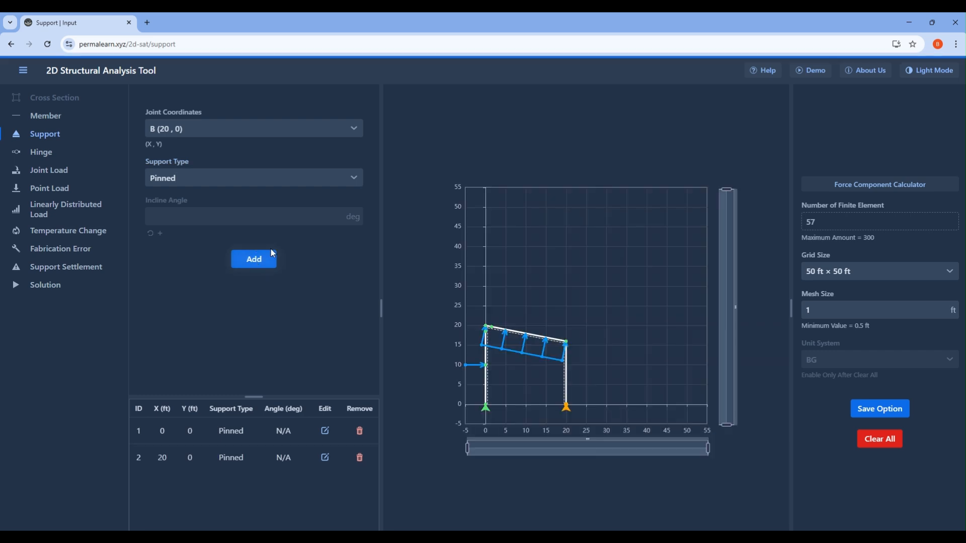
# Step: Display only the members and reaction forces in the solution, and inspect the reactions at joints A and B
pyautogui.click(55, 292)
pyautogui.click(202, 163)
pyautogui.click(201, 134)
pyautogui.click(201, 179)
pyautogui.click(254, 276)
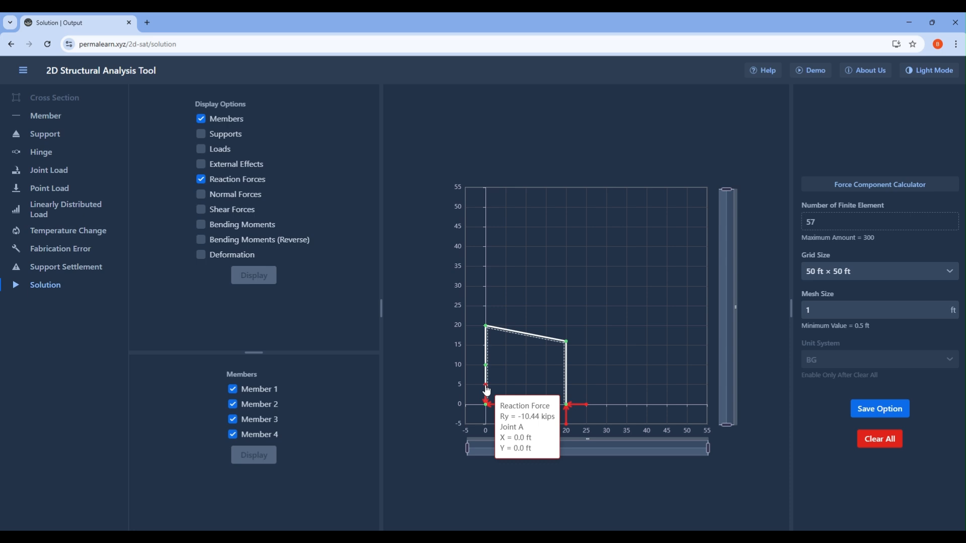
pyautogui.moveTo(587, 410)
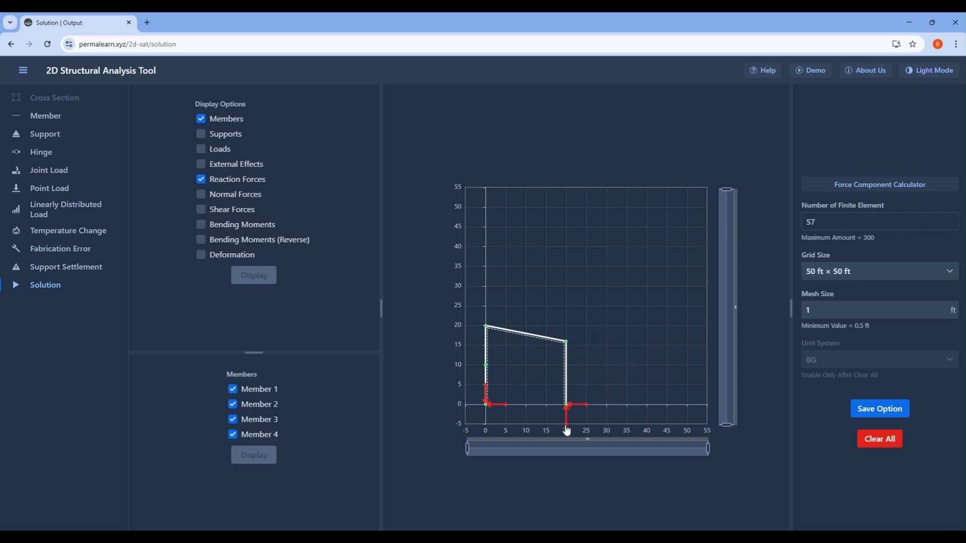
pyautogui.moveTo(566, 427)
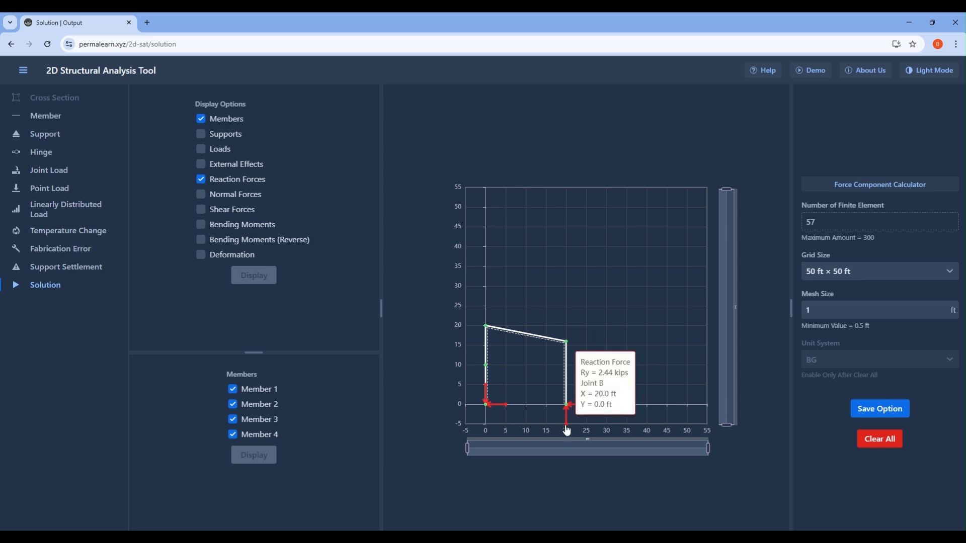
# Step: Compare the computed reactions with the worked P3.21 solution in Project.pdf
pyautogui.click(597, 513)
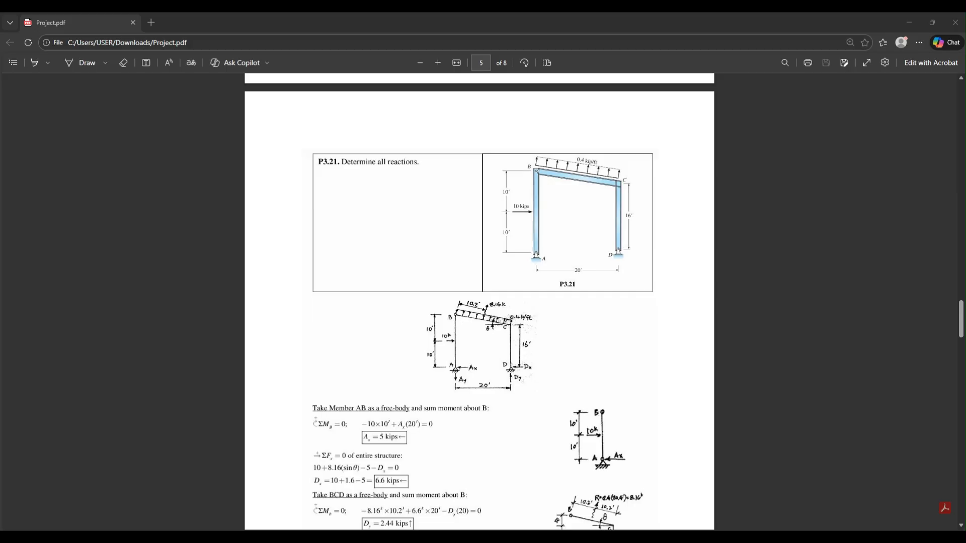
pyautogui.scroll(-3, 591, 460)
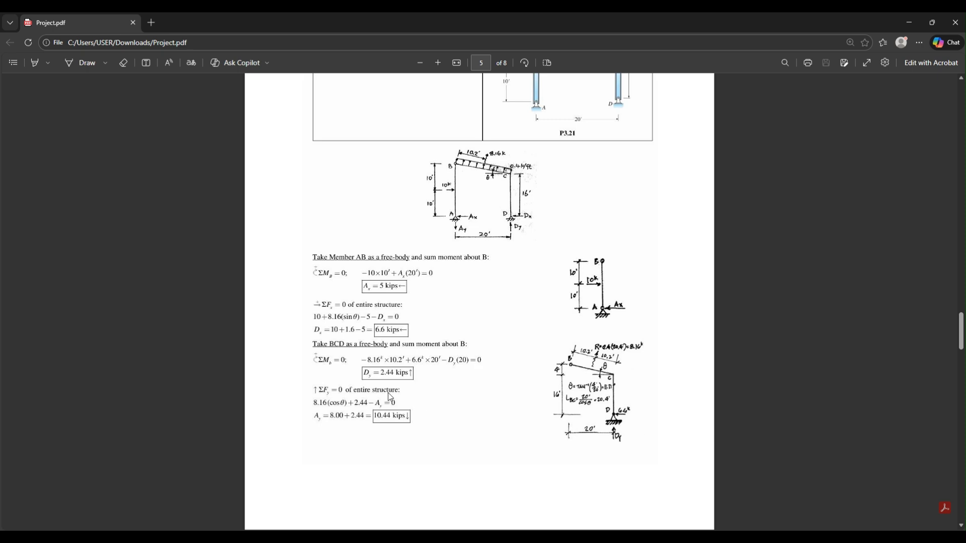
pyautogui.scroll(2, 387, 380)
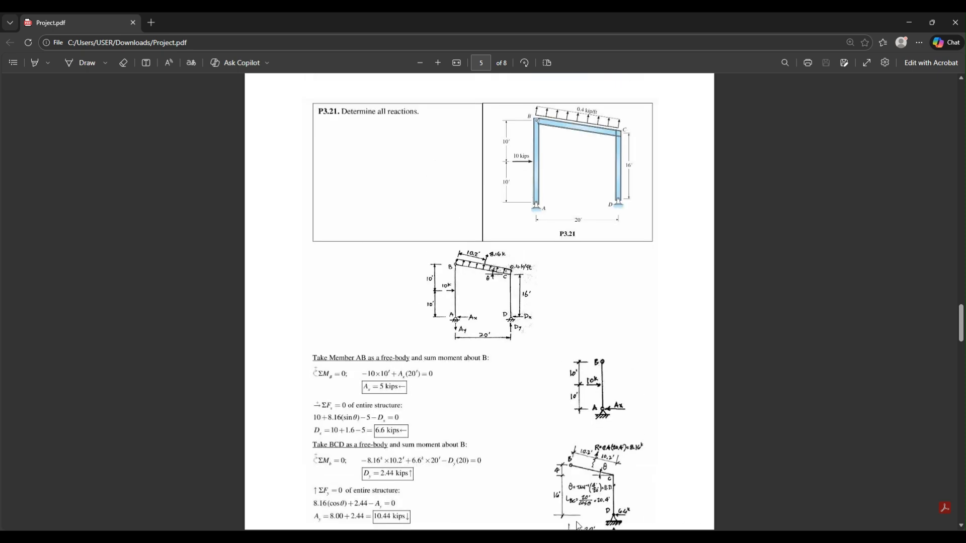
pyautogui.moveTo(574, 538)
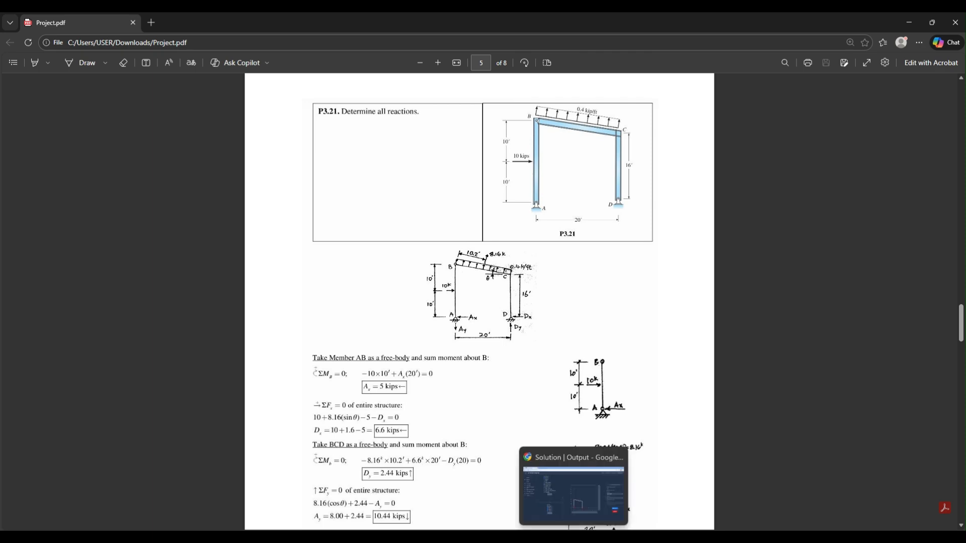
pyautogui.click(574, 488)
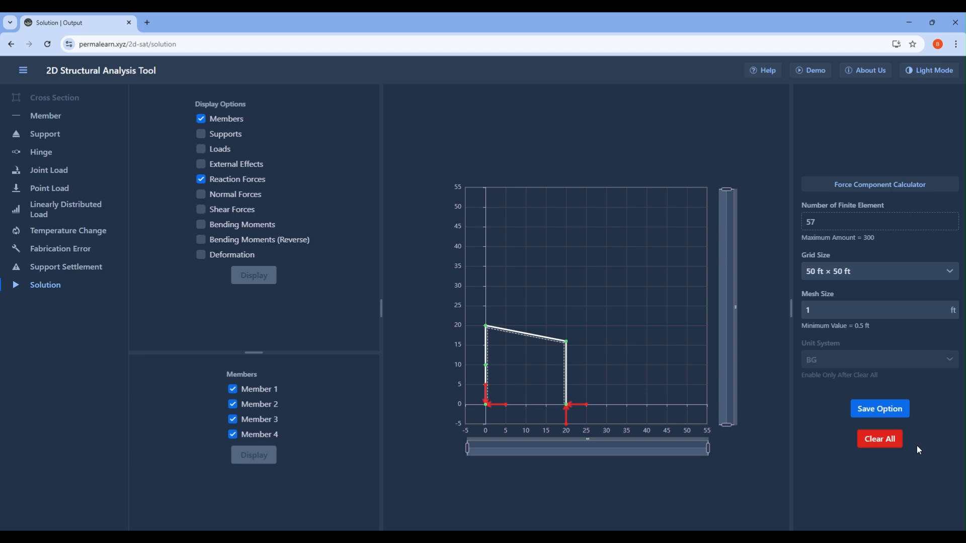
# Step: Clear the entire frame model and find problem P8.11 in Project.pdf
pyautogui.click(893, 440)
pyautogui.click(575, 313)
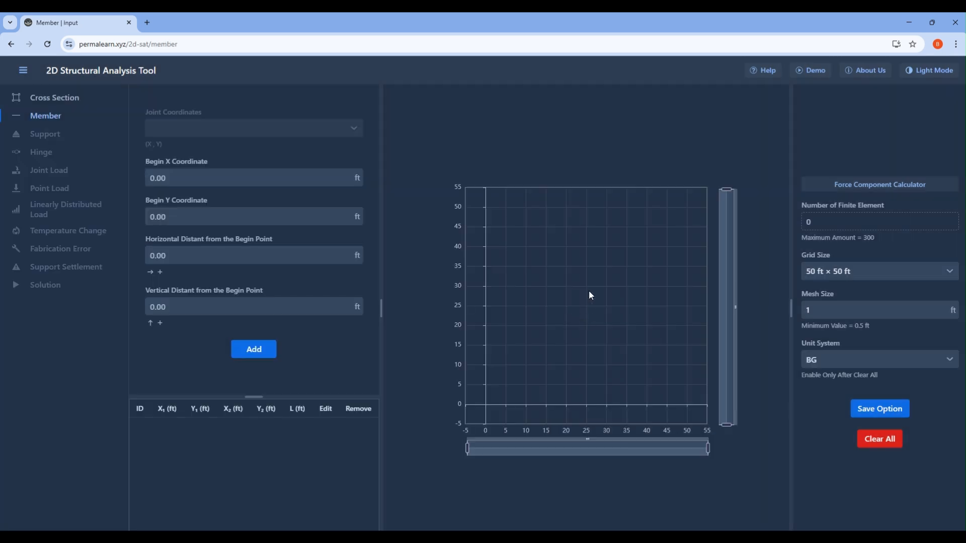
pyautogui.moveTo(595, 538)
pyautogui.click(595, 495)
pyautogui.scroll(-10, 551, 282)
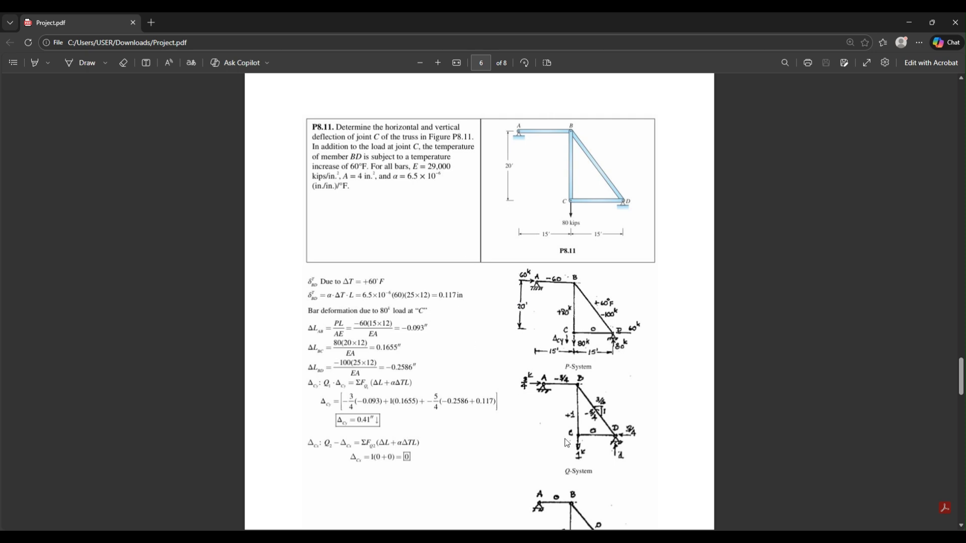
pyautogui.moveTo(573, 537)
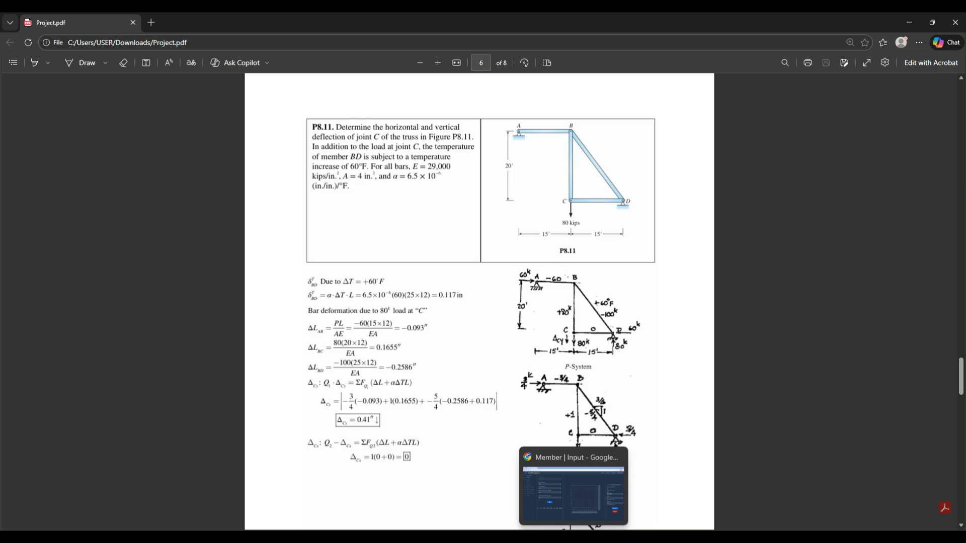
pyautogui.click(573, 537)
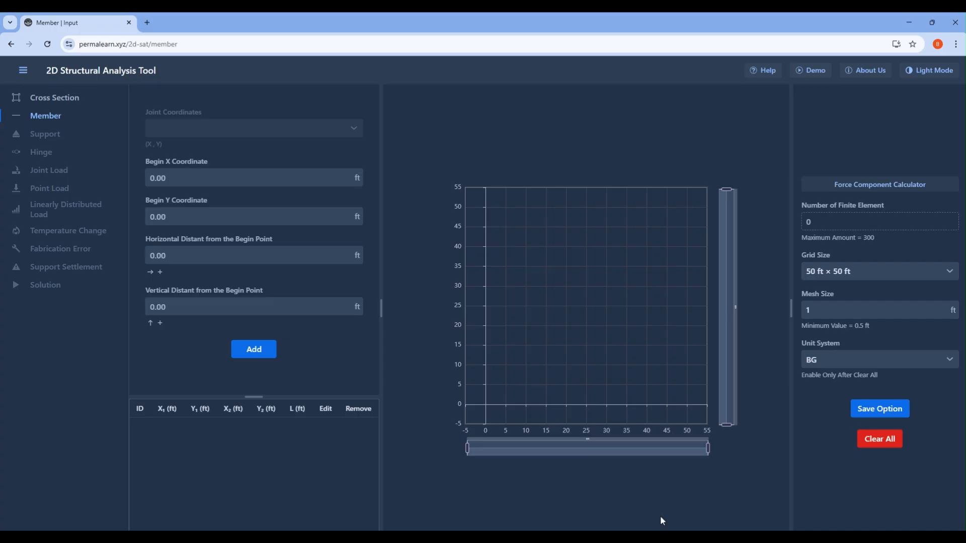
# Step: Add a cross section with an area of 4 in², modulus of elasticity of 29000 ksi and moment of inertia of 1 in⁴
pyautogui.click(66, 101)
pyautogui.hotkey('alt', 'Tab')
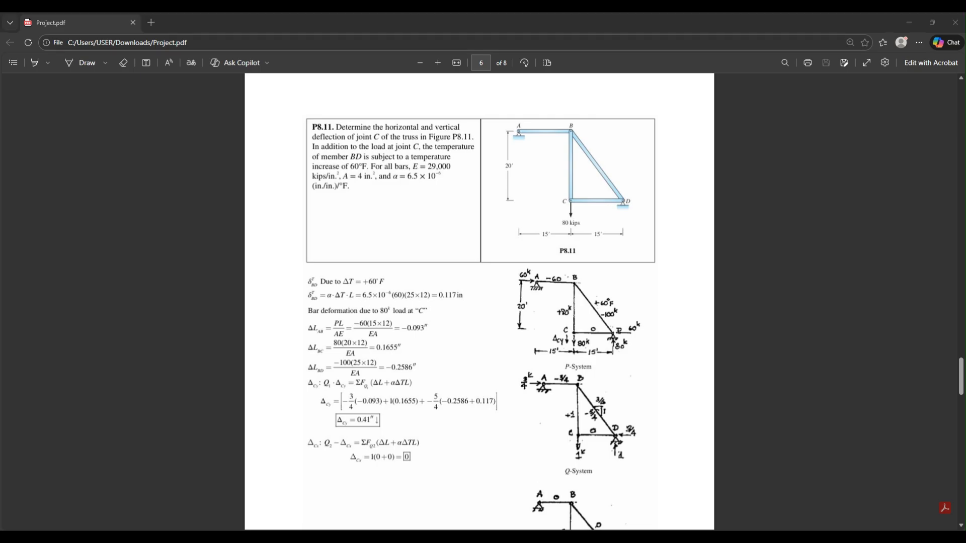
pyautogui.hotkey('alt', 'Tab')
pyautogui.click(271, 167)
pyautogui.write('29000')
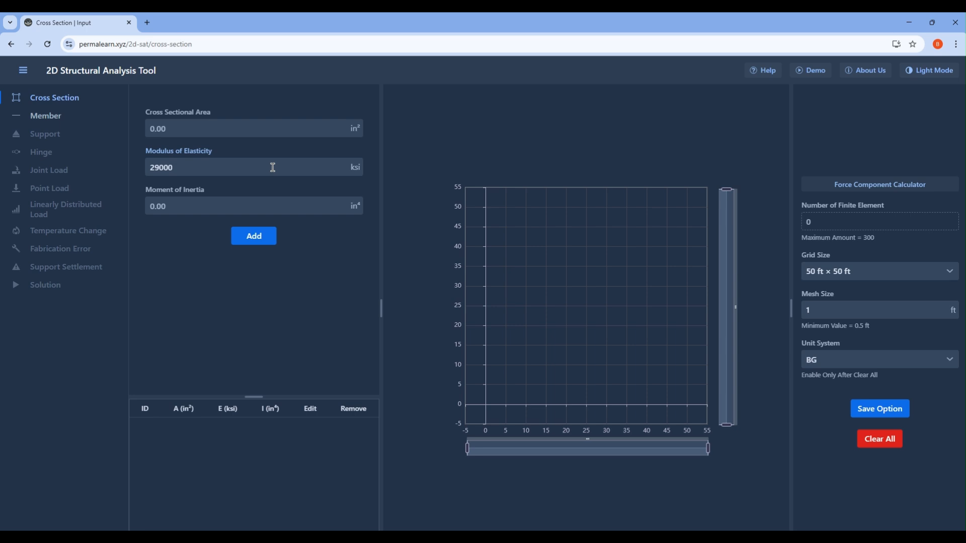
pyautogui.click(218, 197)
pyautogui.click(219, 197)
pyautogui.write('100')
pyautogui.click(253, 126)
pyautogui.write('4')
pyautogui.moveTo(211, 202); pyautogui.dragTo(159, 212)
pyautogui.press('BackSpace')
pyautogui.click(264, 241)
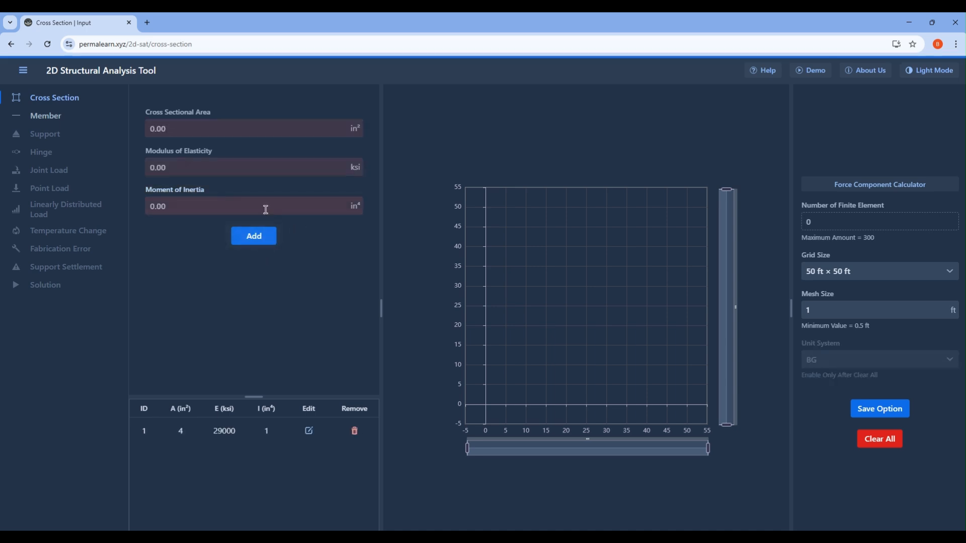
# Step: Add the P8.11 truss's horizontal member AB from (0, 20), extending 15 ft horizontally, with cross section 1
pyautogui.click(48, 121)
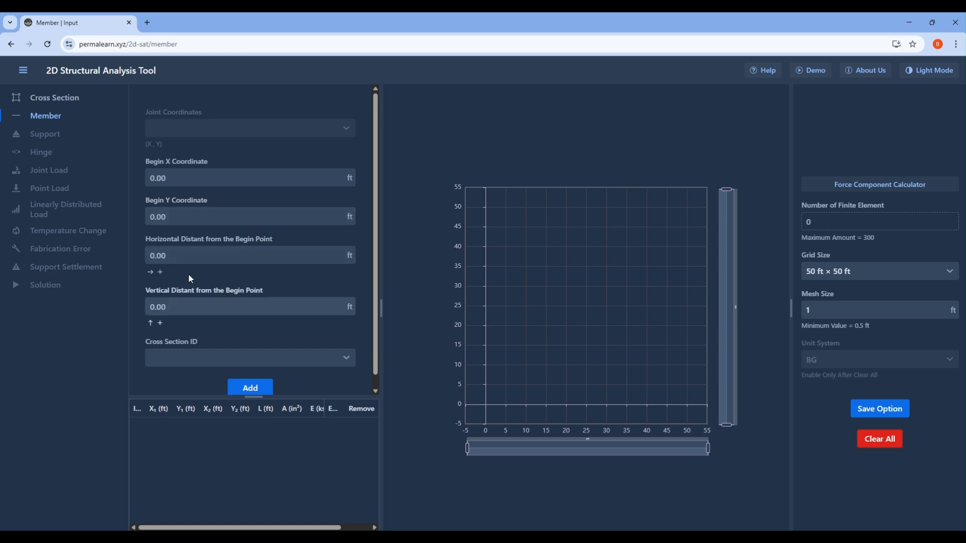
pyautogui.hotkey('alt', 'Tab')
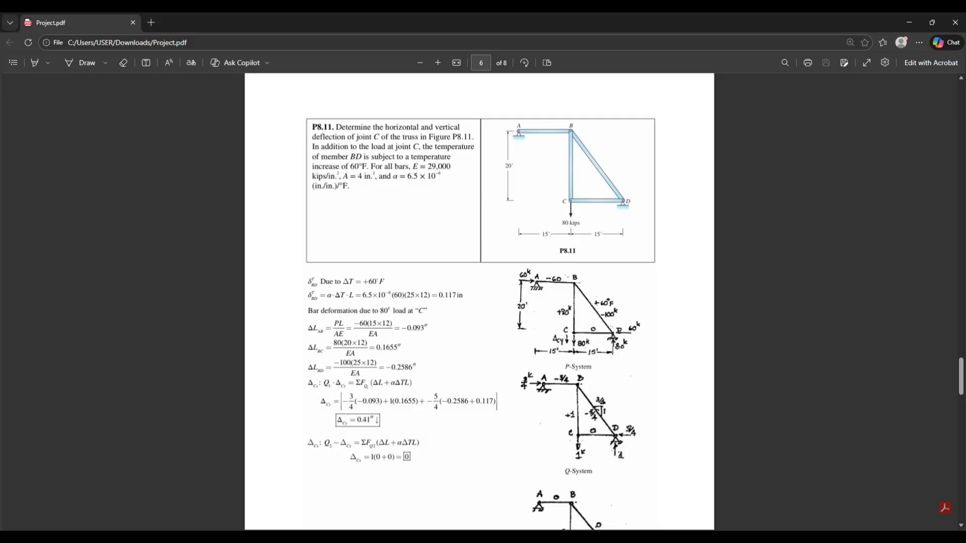
pyautogui.moveTo(574, 536)
pyautogui.click(569, 515)
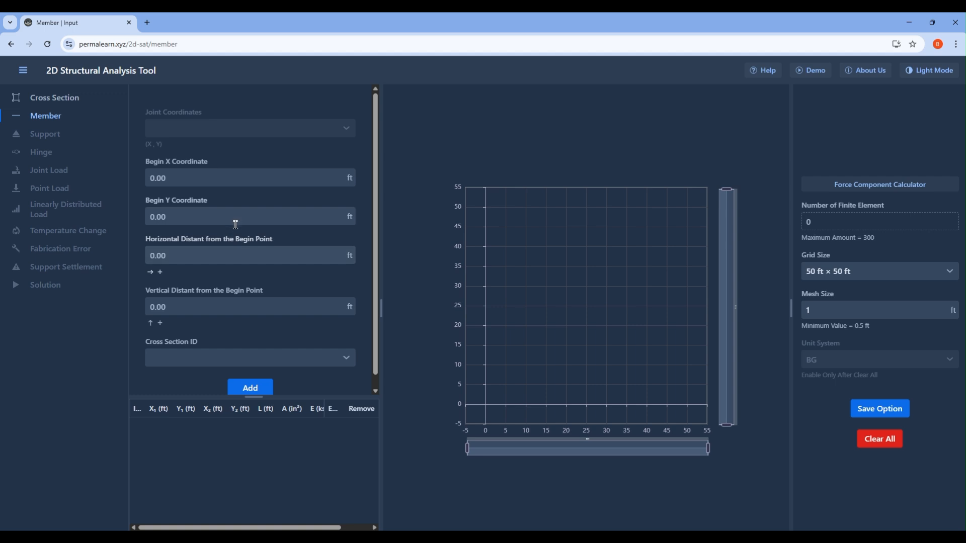
pyautogui.hotkey('ctrl', 'a')
pyautogui.write('20')
pyautogui.click(316, 257)
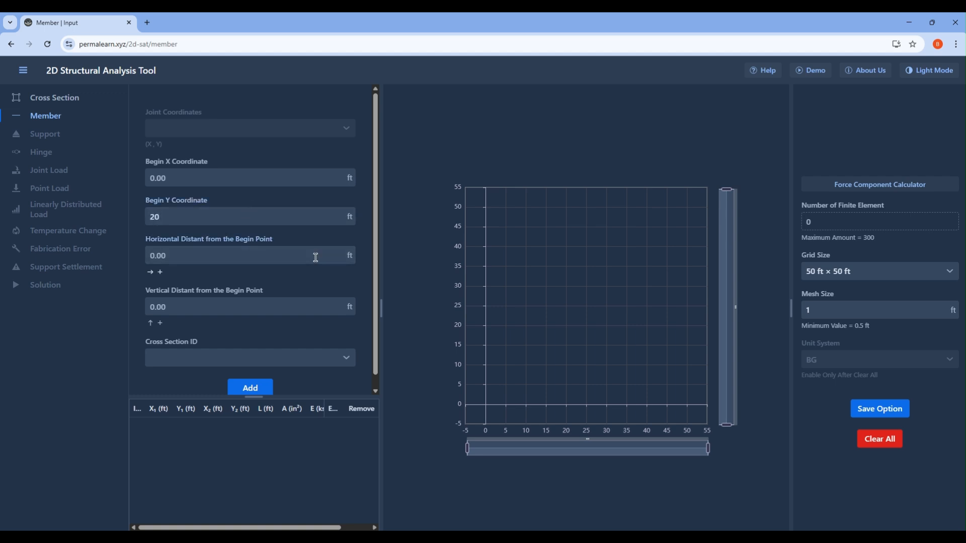
pyautogui.hotkey('ctrl', 'a')
pyautogui.write('15')
pyautogui.click(256, 390)
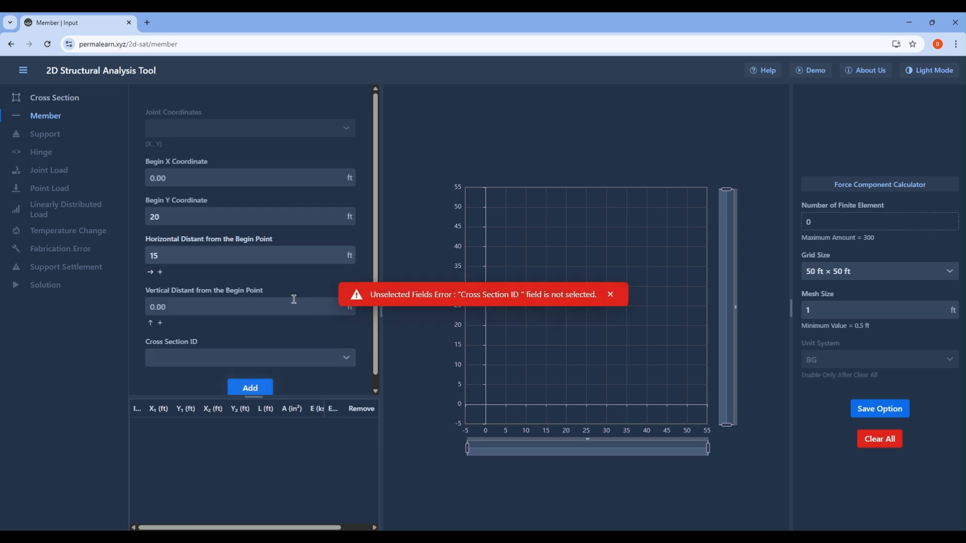
pyautogui.scroll(-1, 289, 315)
pyautogui.click(260, 344)
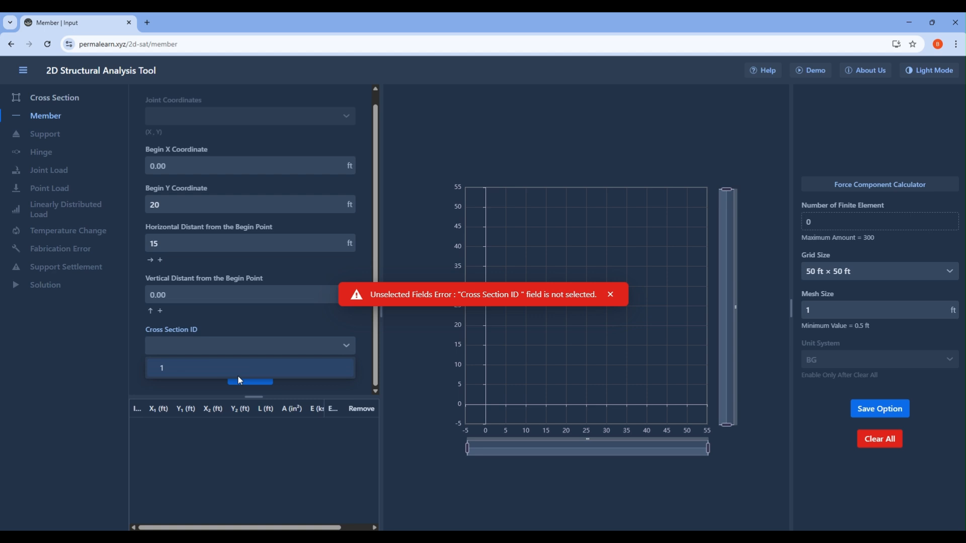
pyautogui.click(240, 371)
pyautogui.click(256, 376)
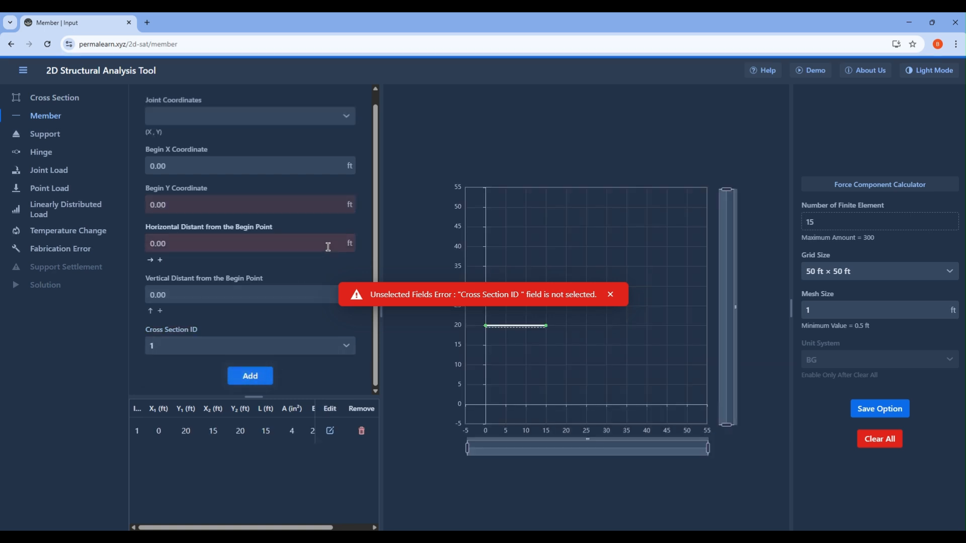
# Step: Add the truss's vertical member BC from (15, 20), extending -20 ft vertically, with cross section 1
pyautogui.click(252, 119)
pyautogui.click(226, 158)
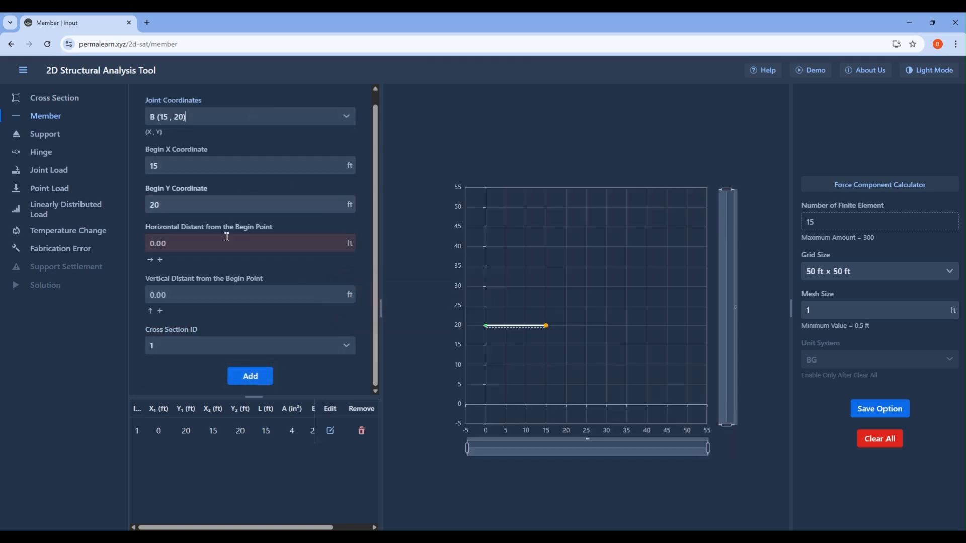
pyautogui.click(213, 291)
pyautogui.write('-20')
pyautogui.press('Return')
# Step: Add the diagonal member BD from (15, 20), extending 15 ft horizontally and -20 ft vertically, with cross section 1
pyautogui.click(217, 117)
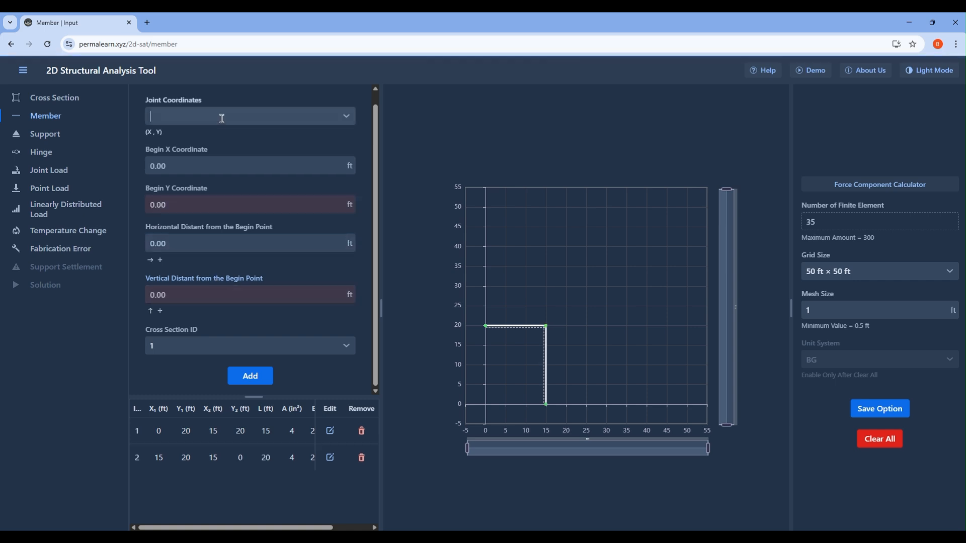
pyautogui.click(265, 173)
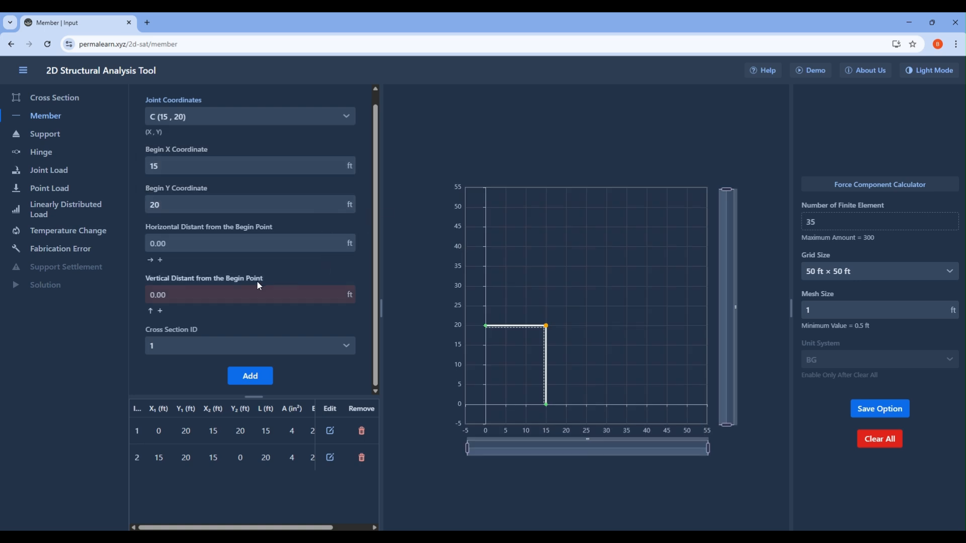
pyautogui.click(227, 241)
pyautogui.write('15')
pyautogui.click(168, 293)
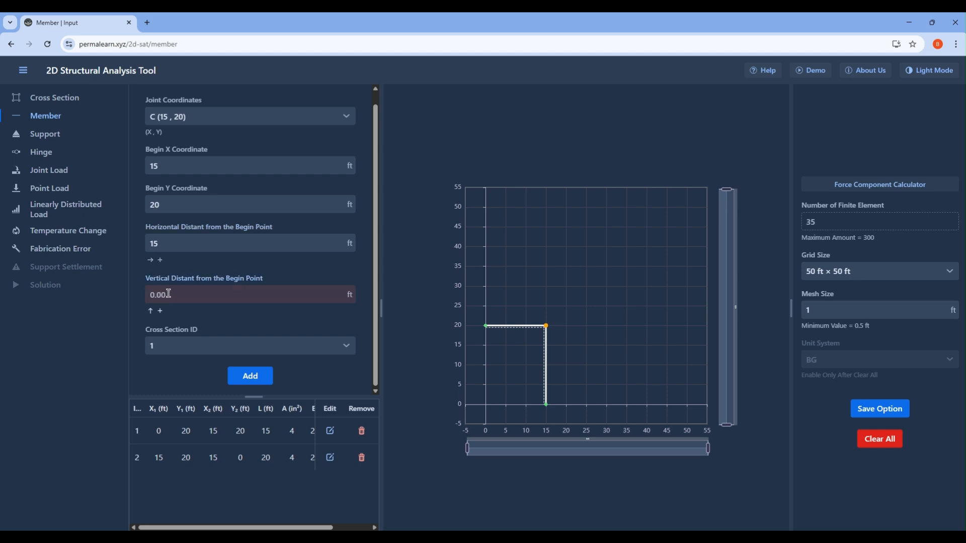
pyautogui.write('-20')
pyautogui.press('Return')
pyautogui.click(255, 116)
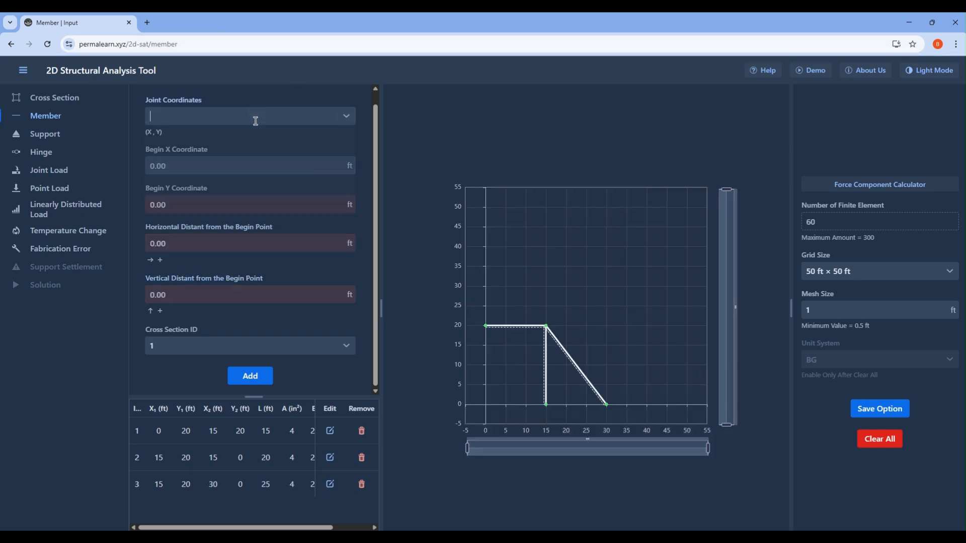
pyautogui.click(222, 195)
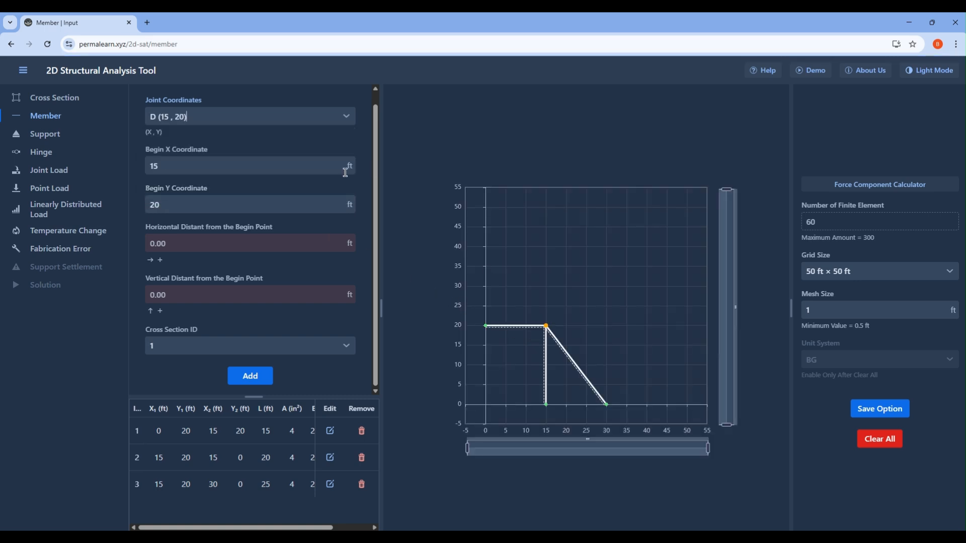
pyautogui.click(308, 117)
pyautogui.click(256, 177)
pyautogui.click(297, 118)
pyautogui.click(262, 141)
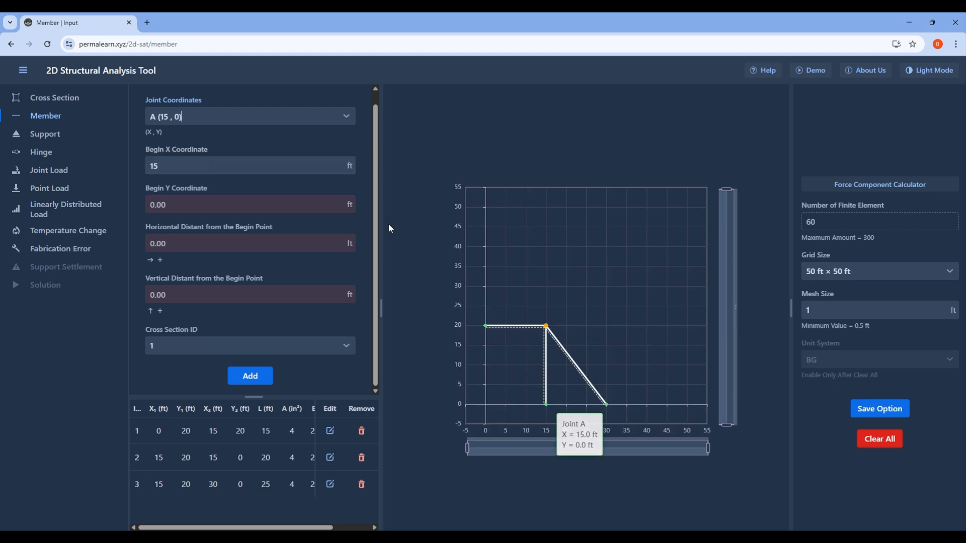
pyautogui.click(234, 119)
pyautogui.click(237, 146)
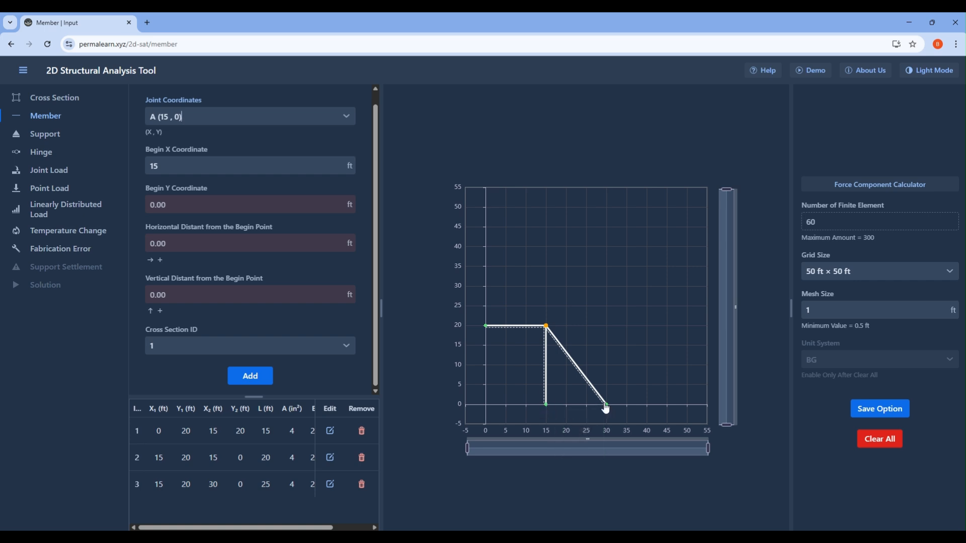
# Step: Add the horizontal member DC from (30, 0), extending -15 ft horizontally, with cross section 1
pyautogui.click(313, 115)
pyautogui.click(276, 157)
pyautogui.click(210, 243)
pyautogui.write('-15')
pyautogui.press('Return')
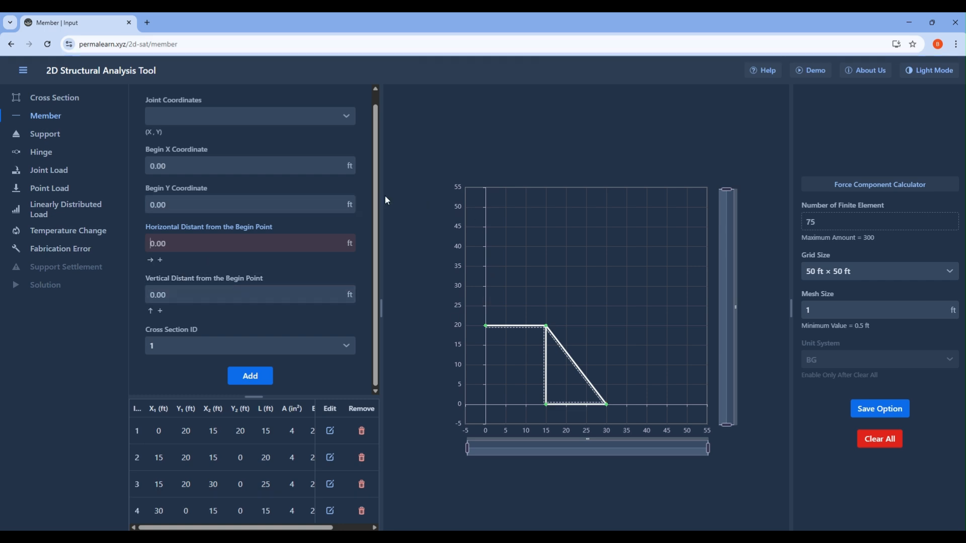
# Step: Add a pinned support at the truss joint (0, 20)
pyautogui.click(71, 133)
pyautogui.click(206, 126)
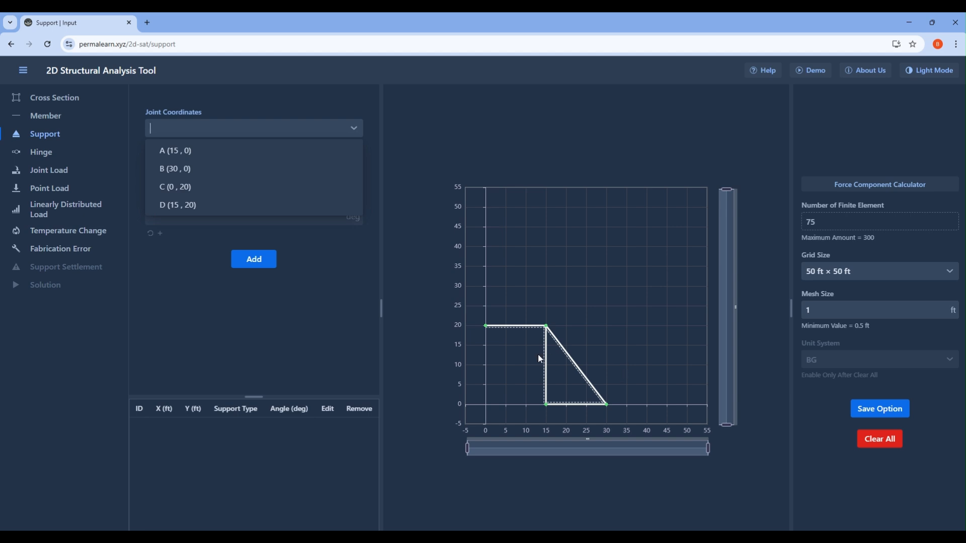
pyautogui.click(231, 129)
pyautogui.click(218, 183)
pyautogui.click(198, 216)
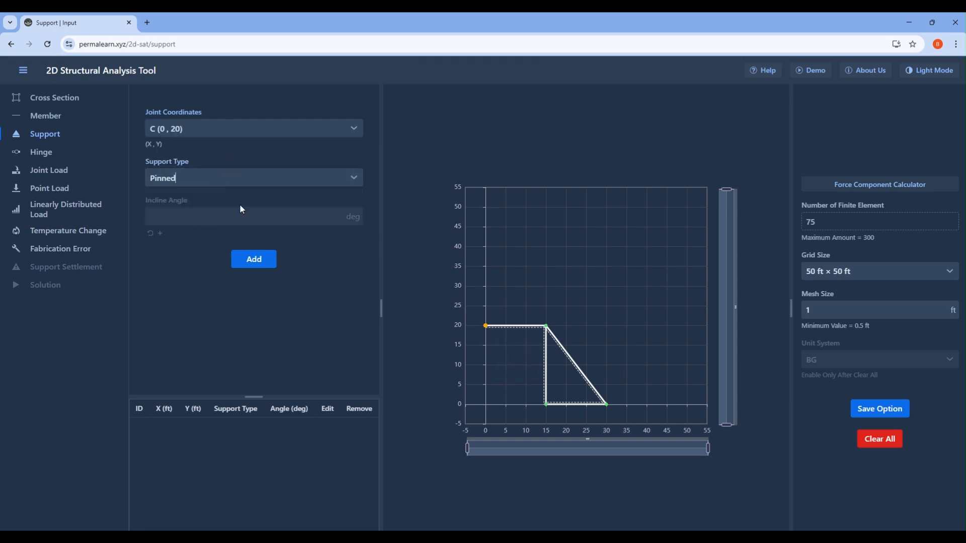
pyautogui.click(254, 259)
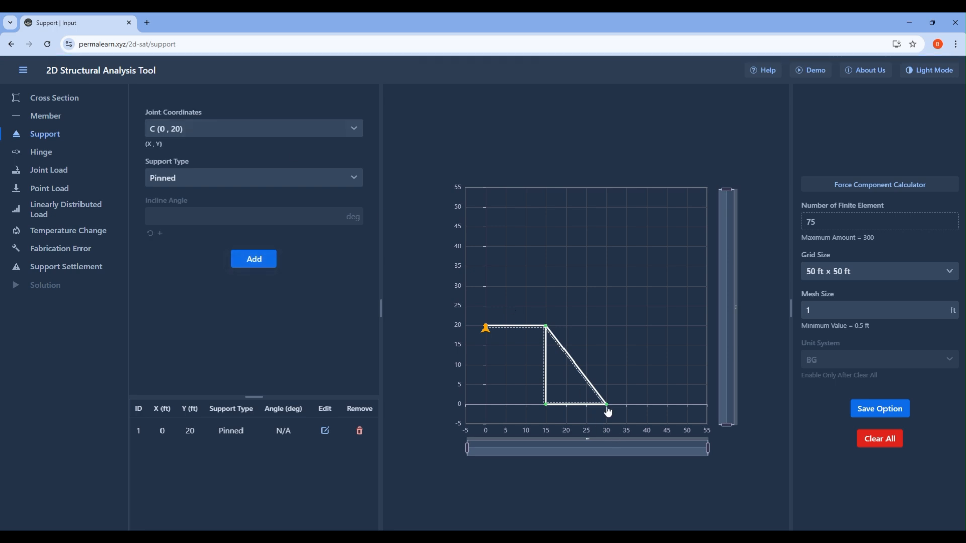
# Step: Add a second pinned support at the truss joint (30, 0)
pyautogui.moveTo(607, 407)
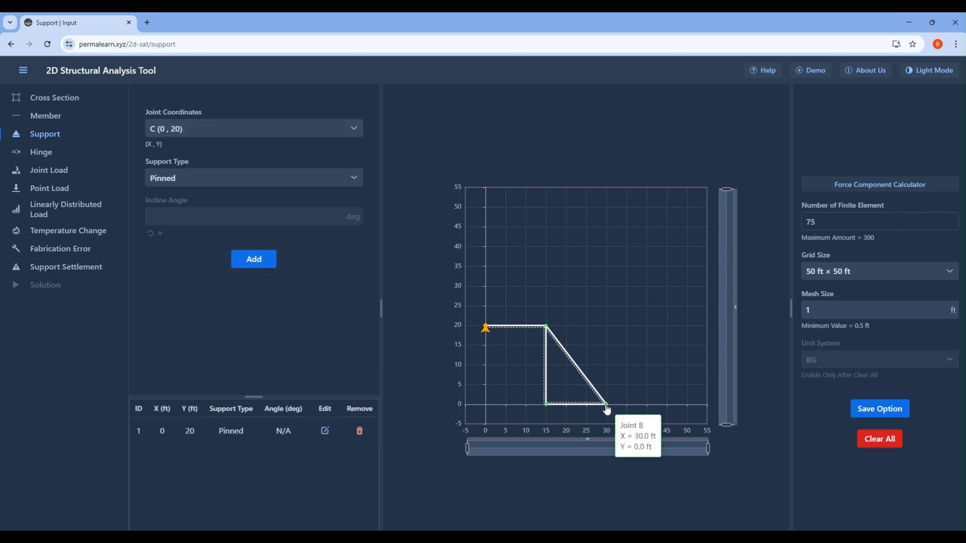
pyautogui.click(317, 126)
pyautogui.click(290, 171)
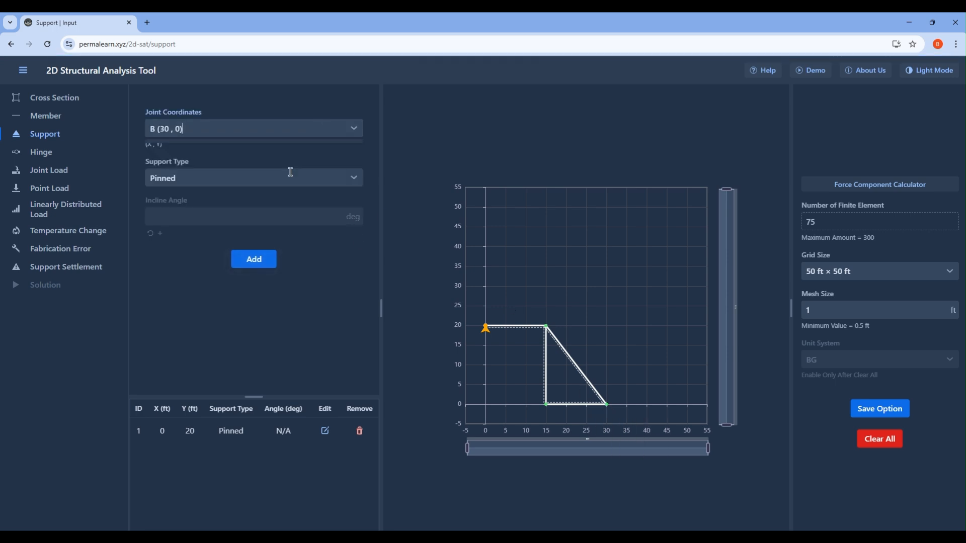
pyautogui.click(264, 260)
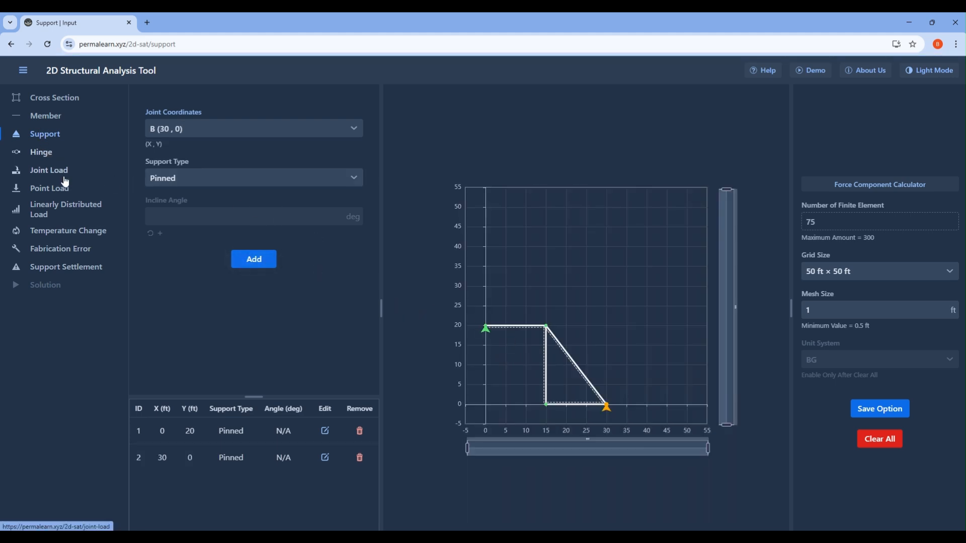
# Step: Add a joint load with a vertical force of -80 kips at joint (15, 0)
pyautogui.click(65, 180)
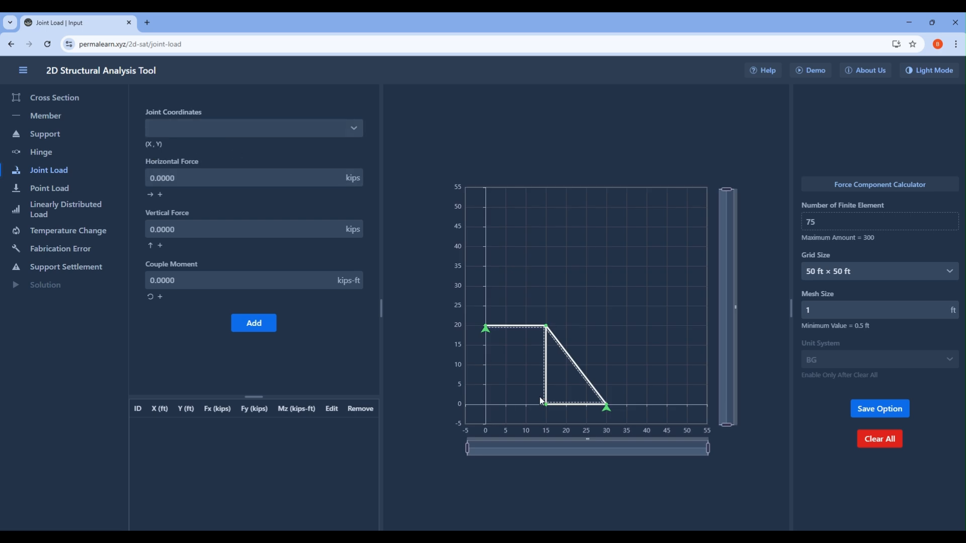
pyautogui.moveTo(547, 409)
pyautogui.click(267, 127)
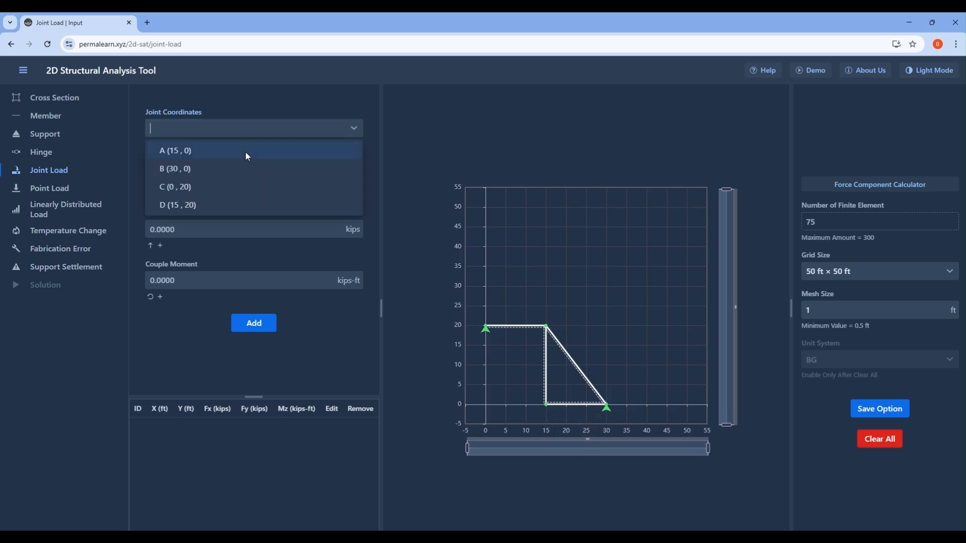
pyautogui.click(246, 151)
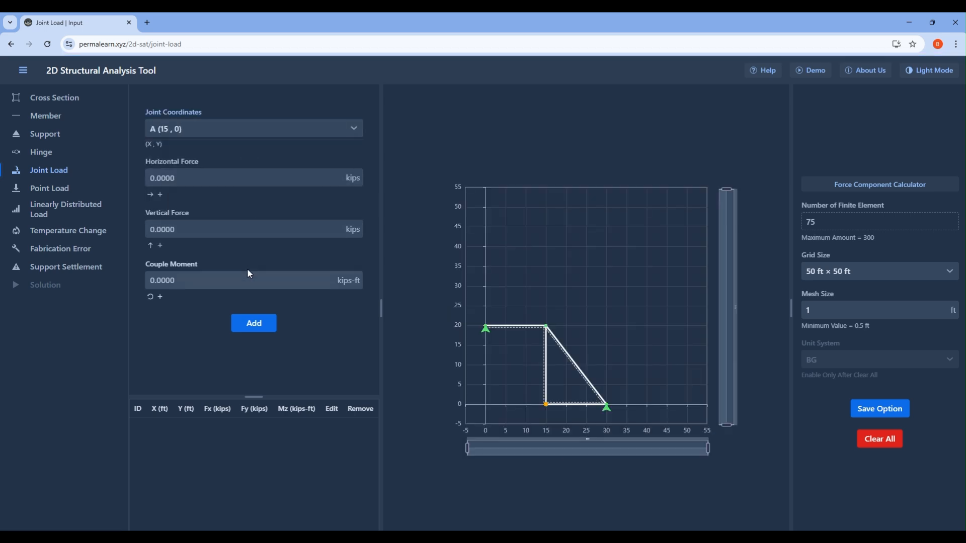
pyautogui.click(247, 222)
pyautogui.write('-80')
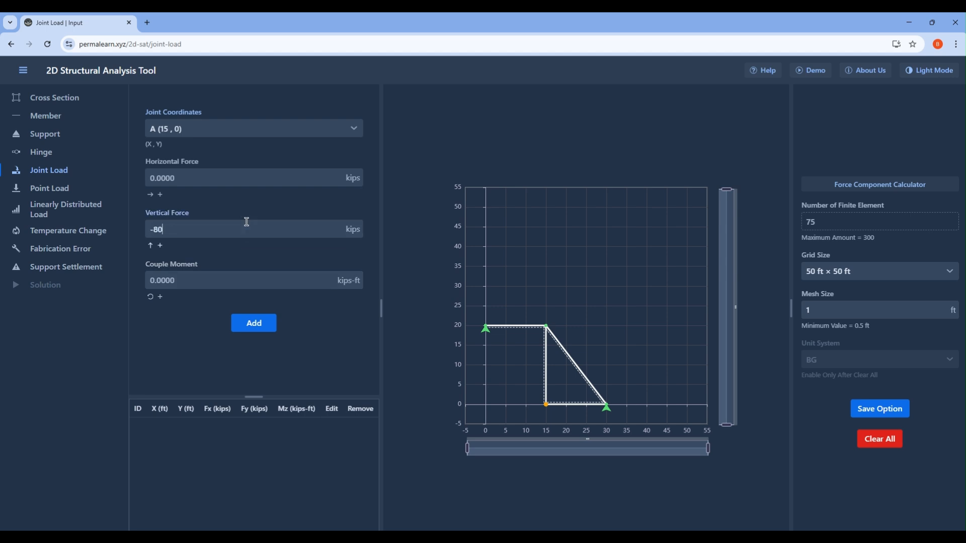
pyautogui.press('Return')
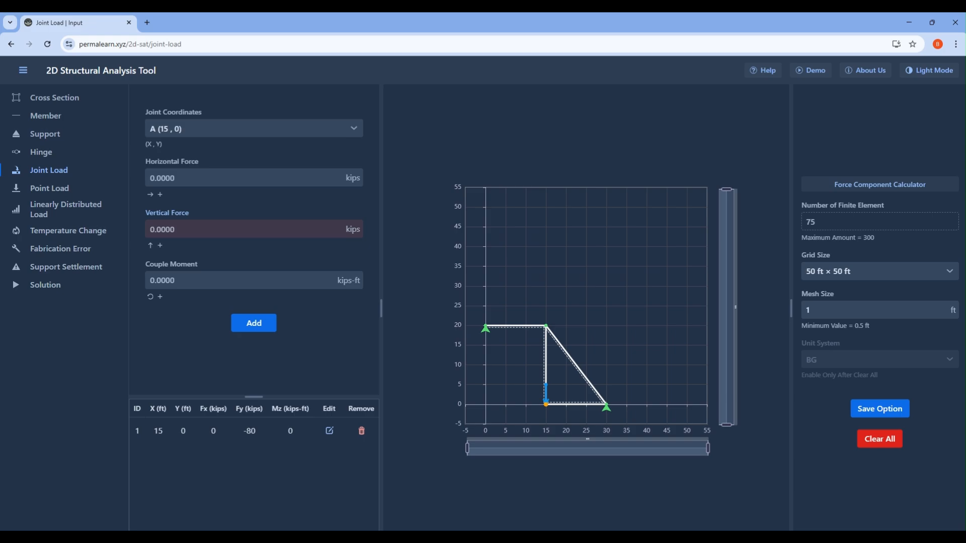
# Step: Add the P8.11 temperature change from Project.pdf to diagonal member 3, with a change of 60 and an expansion coefficient of 6.5 ×10⁻⁶
pyautogui.click(574, 491)
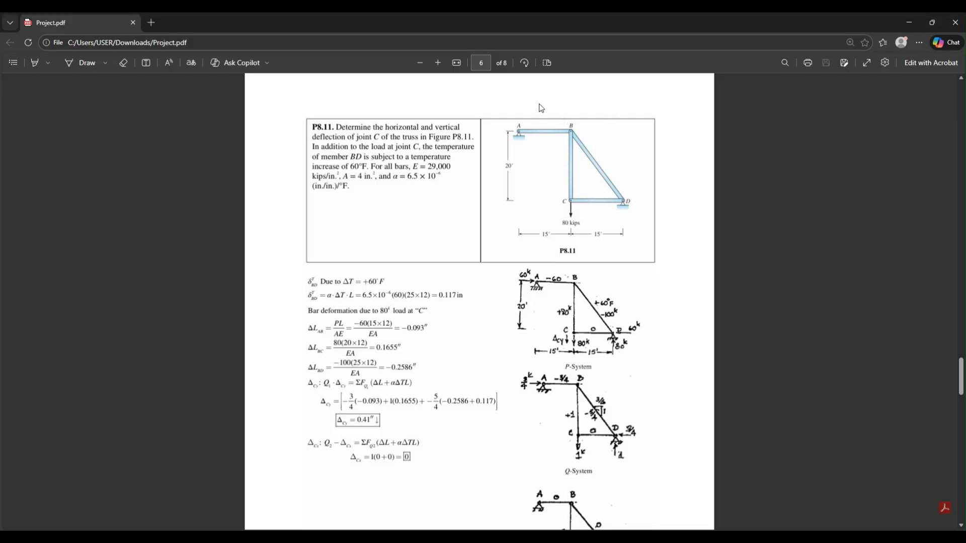
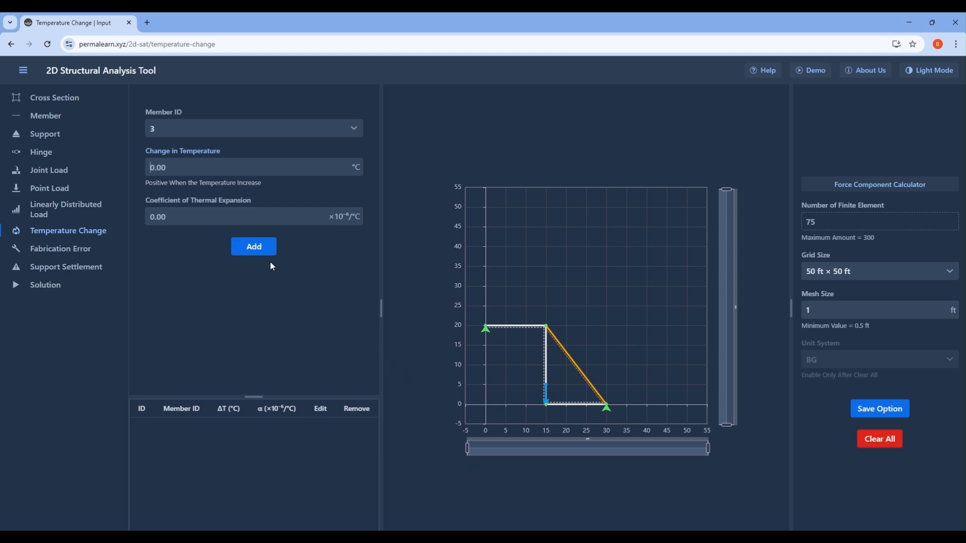
pyautogui.write('60')
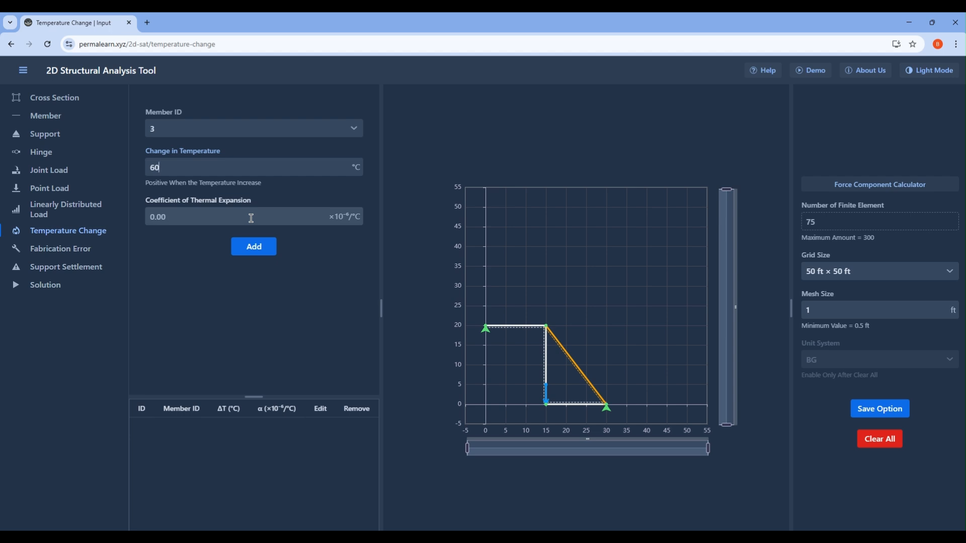
pyautogui.click(204, 217)
pyautogui.click(204, 218)
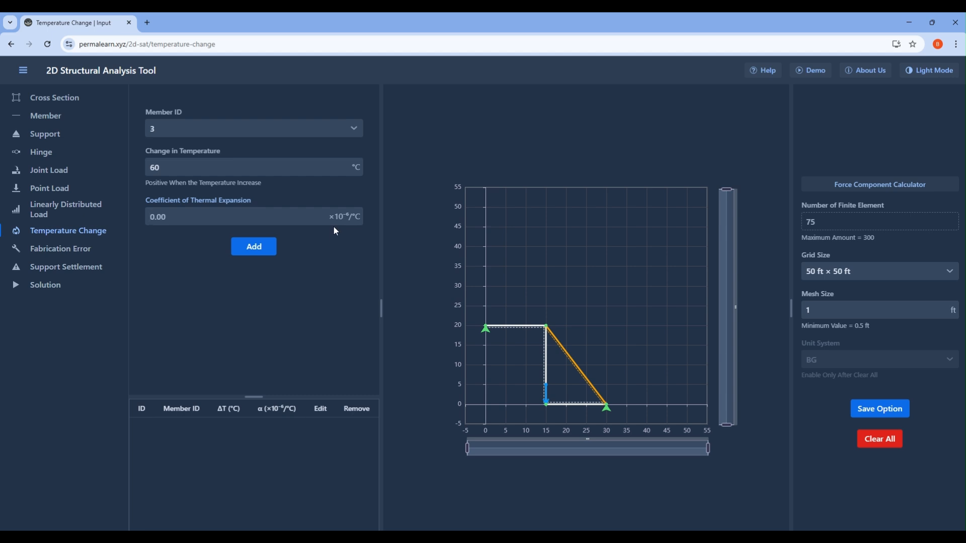
pyautogui.write('6.5')
pyautogui.click(265, 250)
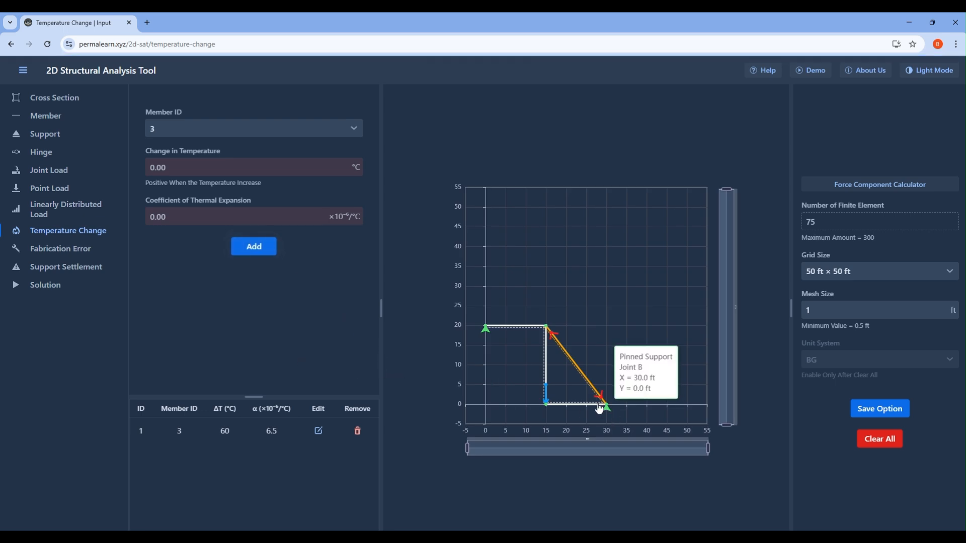
pyautogui.moveTo(600, 400)
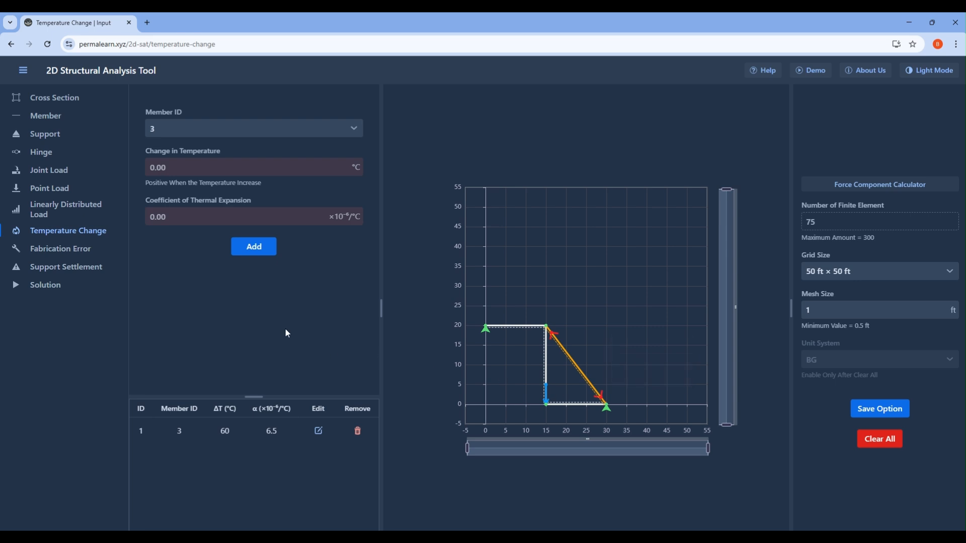
# Step: Display only the members and their deformation in the solution, and compare the displacement at (15, 0) with the P8.11 answer in Project.pdf
pyautogui.click(59, 285)
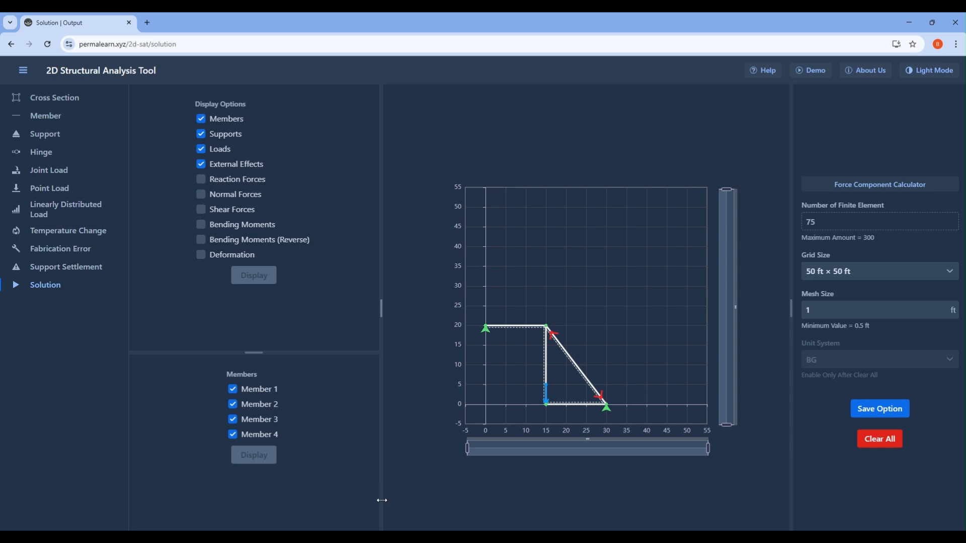
pyautogui.click(201, 255)
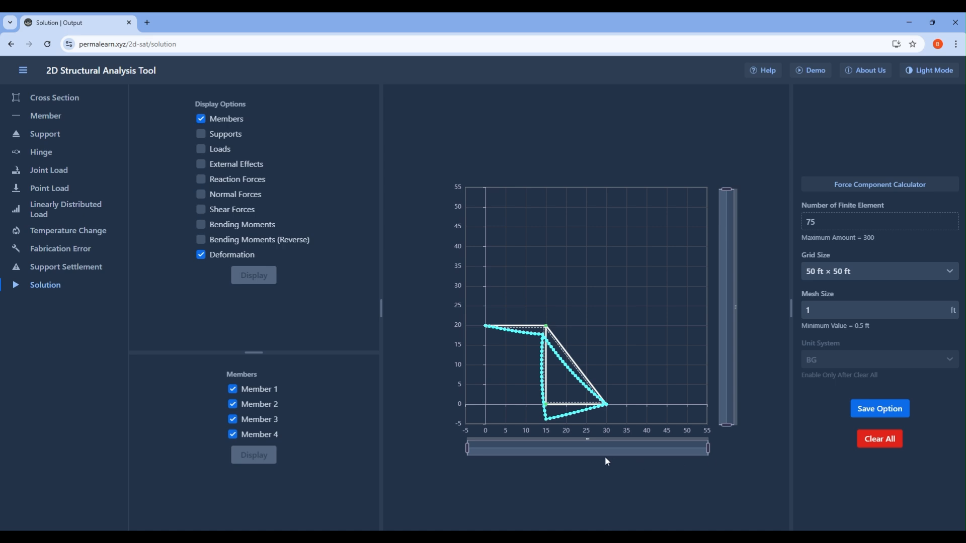
pyautogui.moveTo(548, 423)
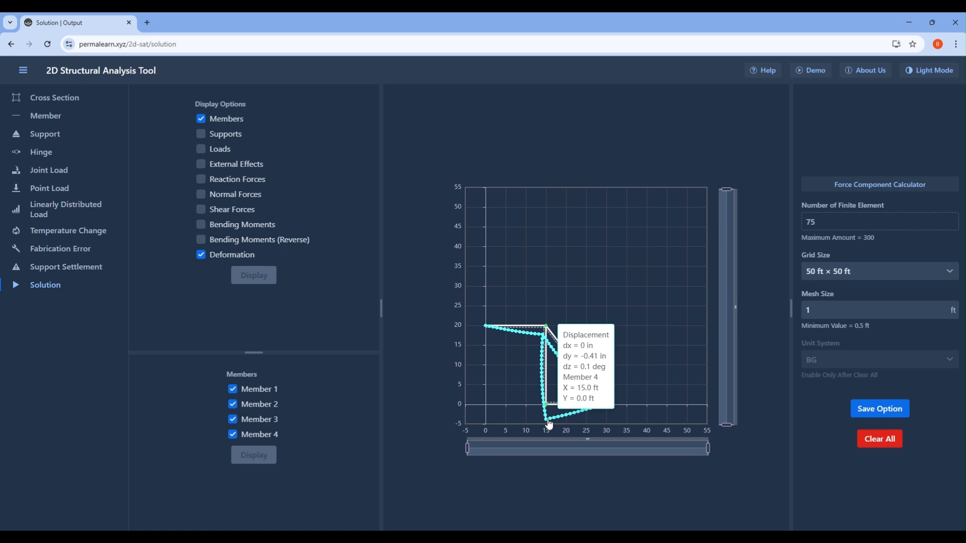
pyautogui.hotkey('alt', 'Tab')
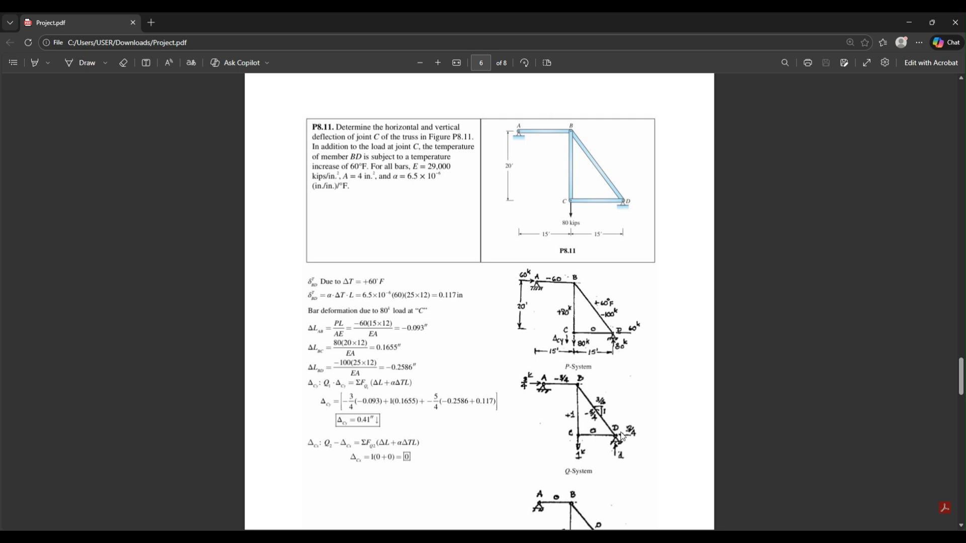
# Step: Find Example 10.7 in Project.pdf and clear the entire truss model from the 2D Structural Analysis Tool
pyautogui.scroll(-9, 623, 418)
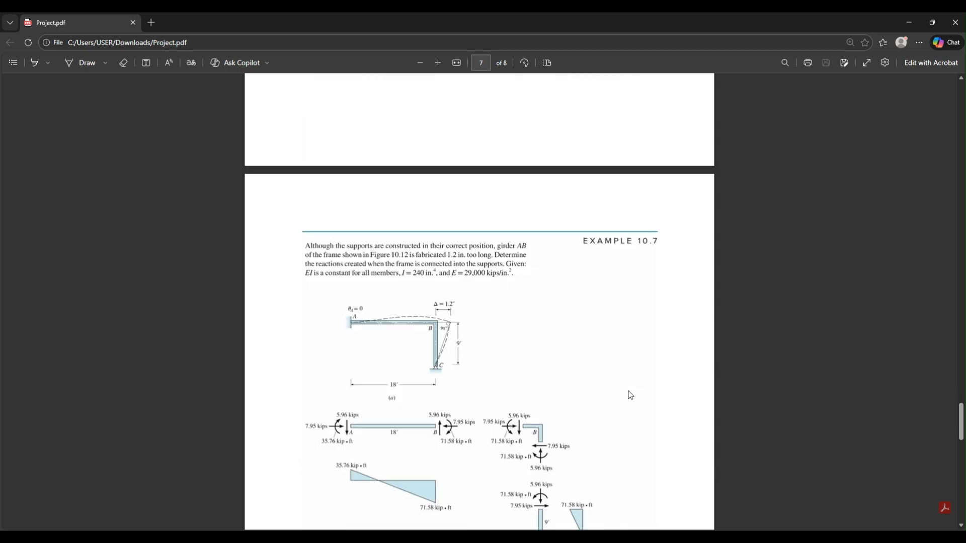
pyautogui.scroll(-2, 630, 395)
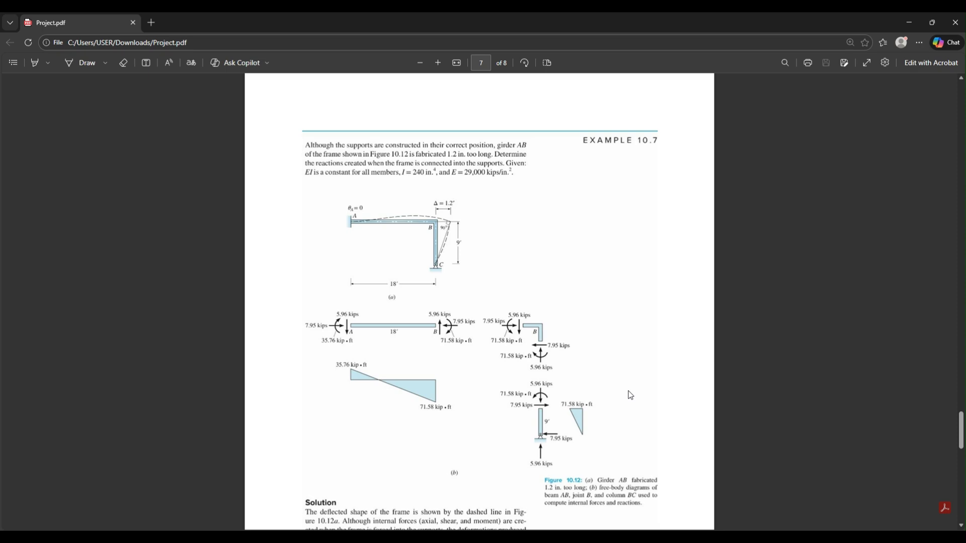
pyautogui.scroll(-1, 630, 395)
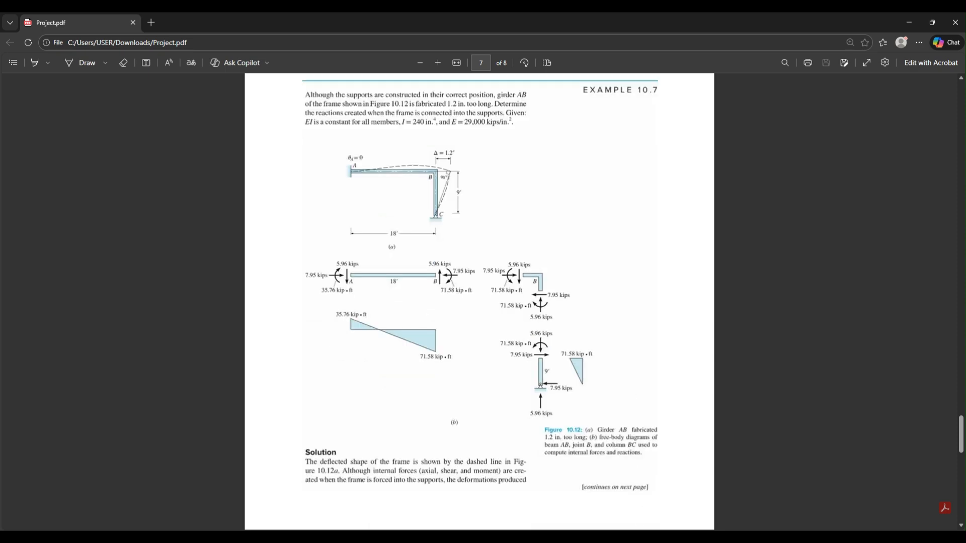
pyautogui.hotkey('alt', 'Tab')
pyautogui.click(882, 445)
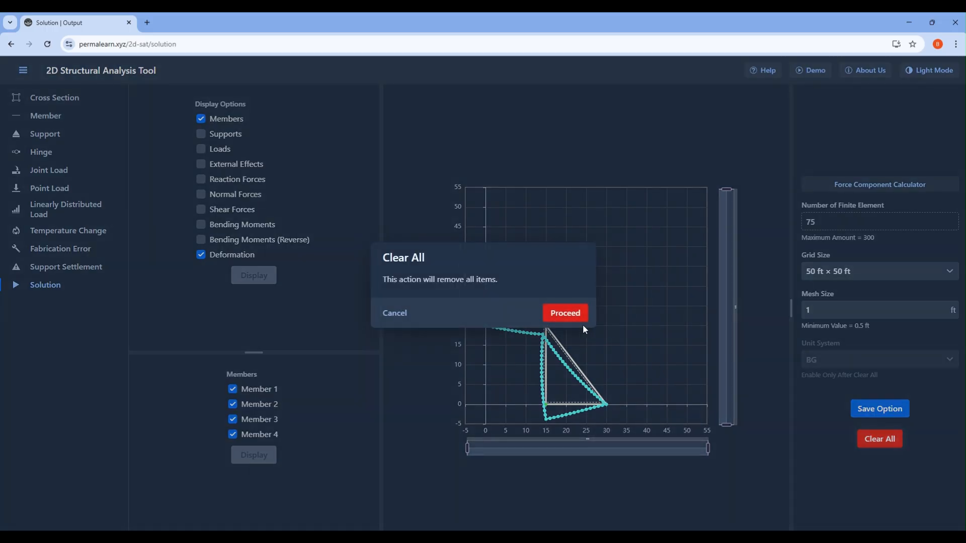
pyautogui.click(569, 315)
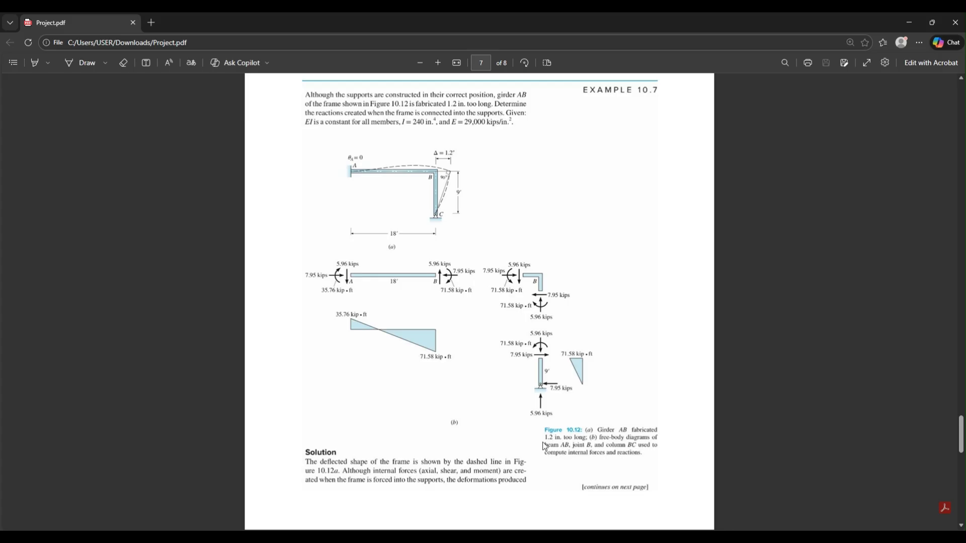
# Step: In the 2D Structural Analysis Tool, add a cross section with area 10 in², modulus of elasticity 29000 ksi and moment of inertia 240 in⁴
pyautogui.hotkey('alt', 'Tab')
pyautogui.click(563, 485)
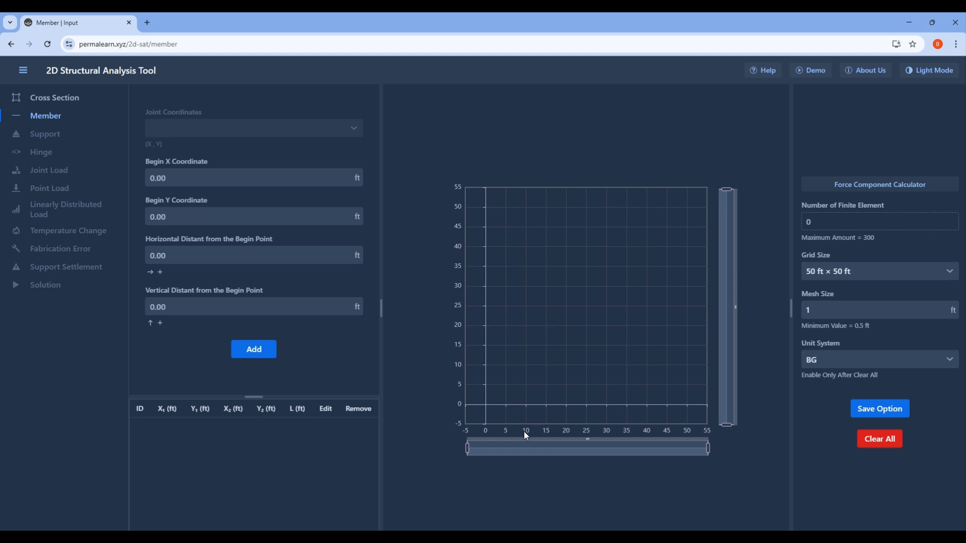
pyautogui.click(46, 99)
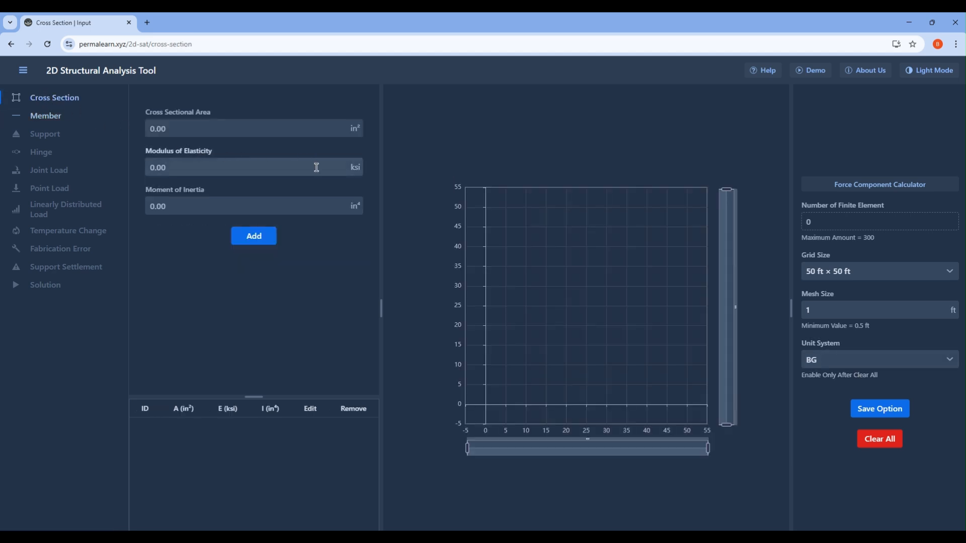
pyautogui.click(293, 204)
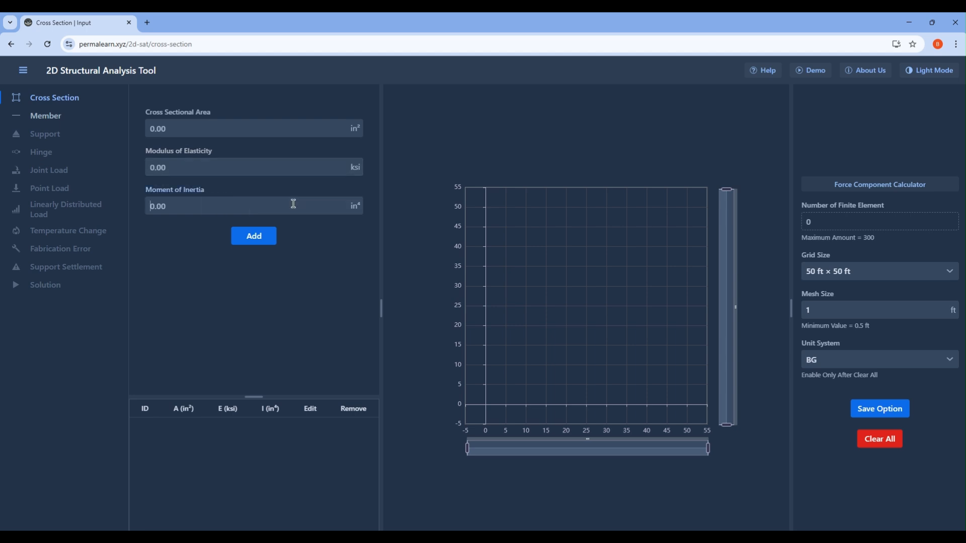
pyautogui.write('240')
pyautogui.click(274, 166)
pyautogui.write('29000')
pyautogui.write('10')
pyautogui.click(245, 233)
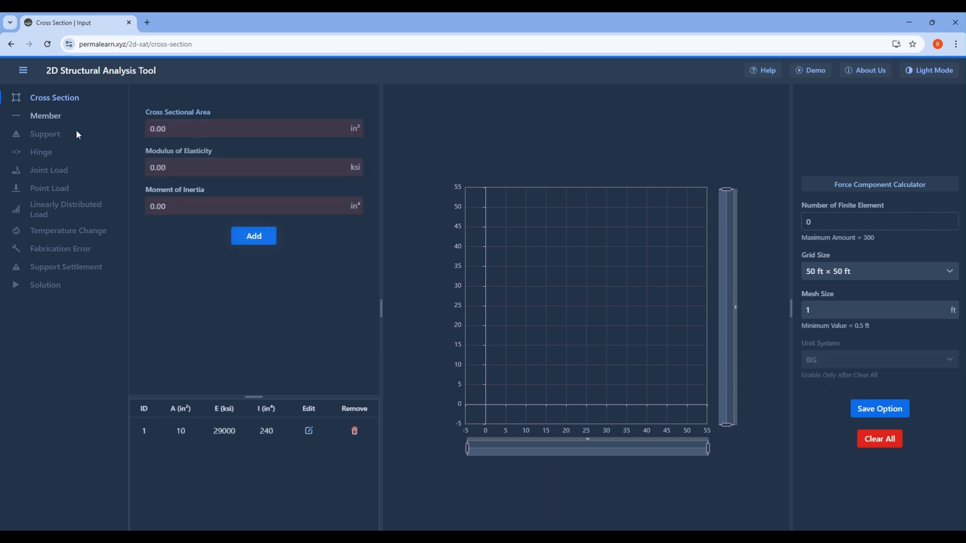
# Step: Add a horizontal member starting at (0, 9) and extending 18 ft in the positive X direction, using cross section 1
pyautogui.click(45, 116)
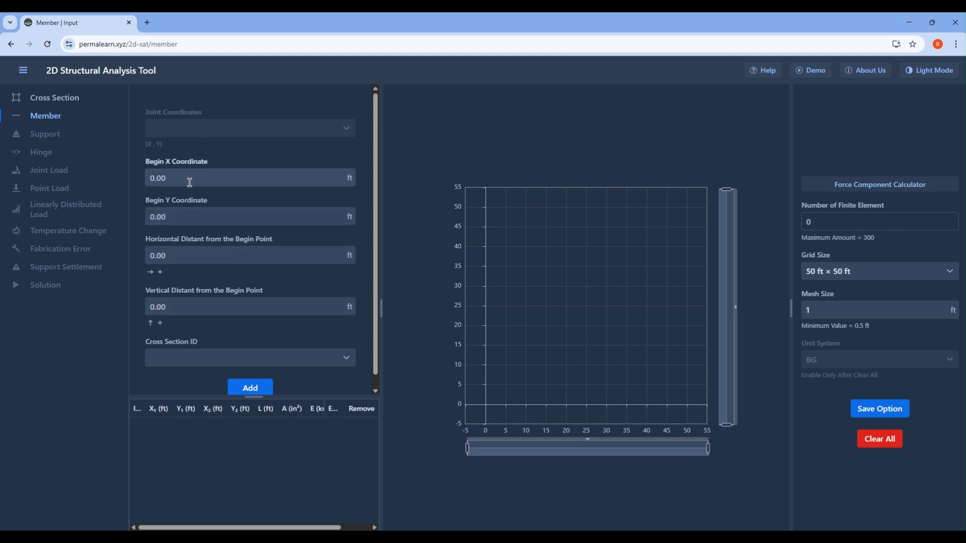
pyautogui.click(185, 210)
pyautogui.write('9')
pyautogui.click(251, 357)
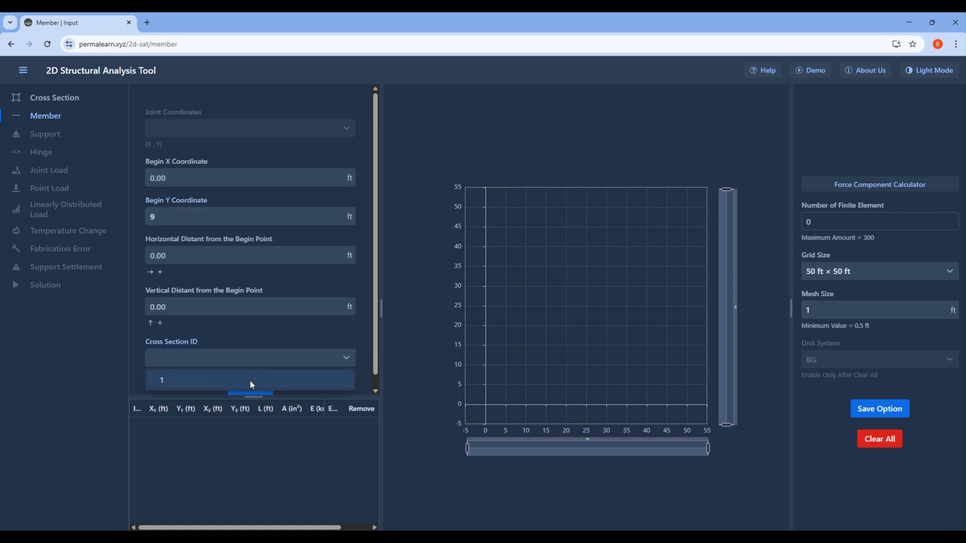
pyautogui.click(251, 380)
pyautogui.click(257, 391)
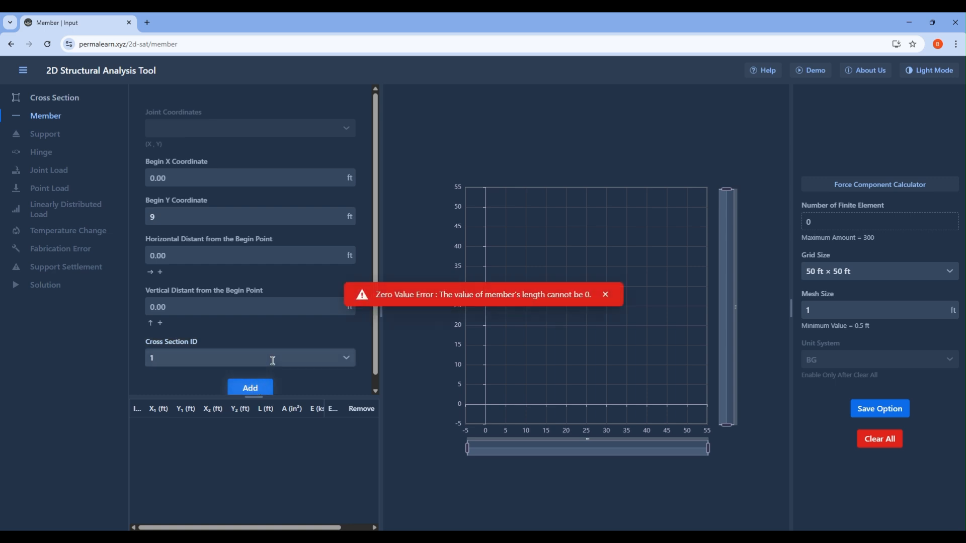
pyautogui.scroll(-1, 305, 319)
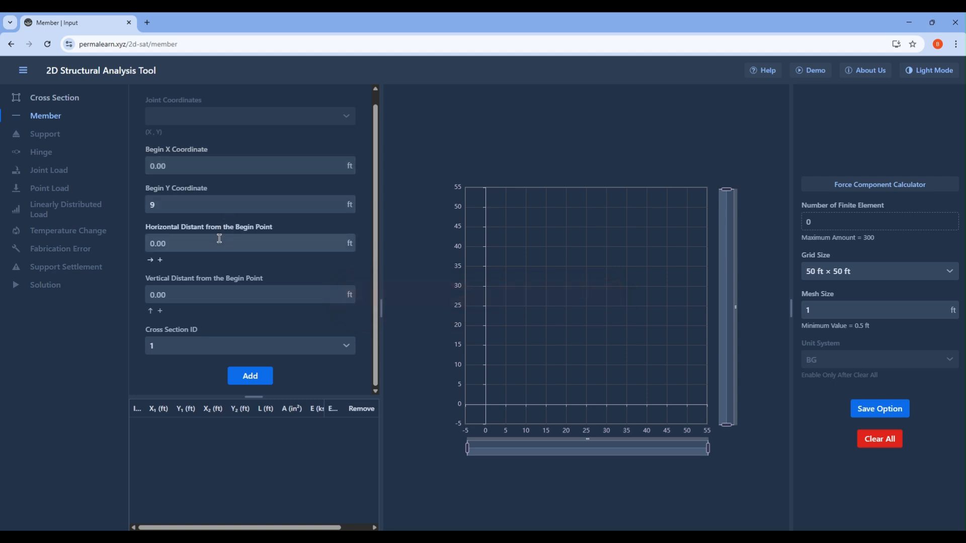
pyautogui.click(225, 207)
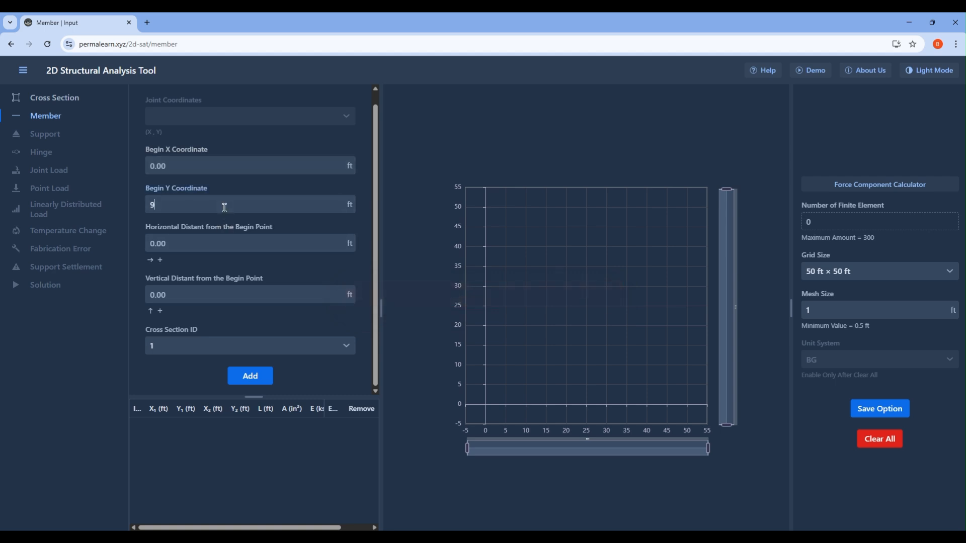
pyautogui.press('Tab')
pyautogui.write('18')
pyautogui.click(258, 383)
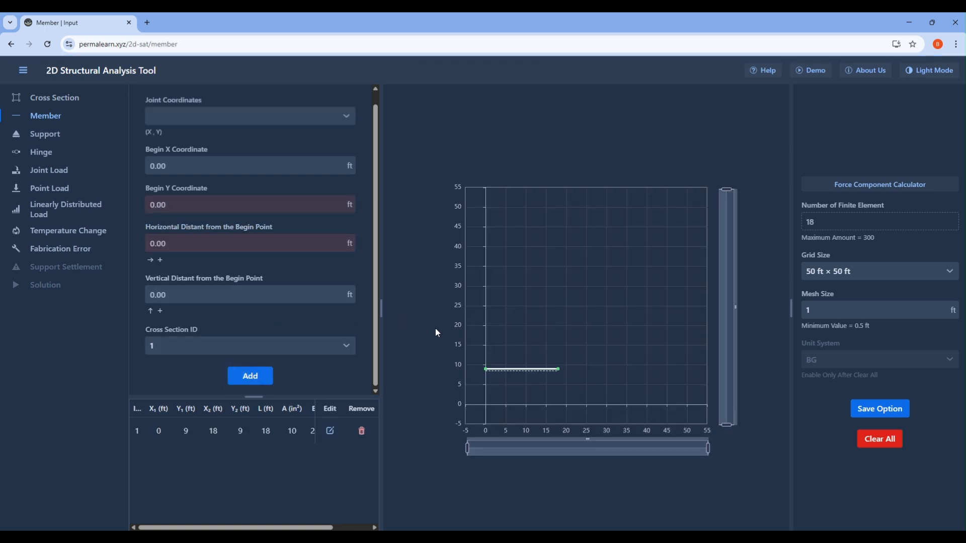
# Step: Add a vertical member from joint (18, 9) with a vertical distance of -9 ft, using cross section 1
pyautogui.click(318, 112)
pyautogui.click(264, 158)
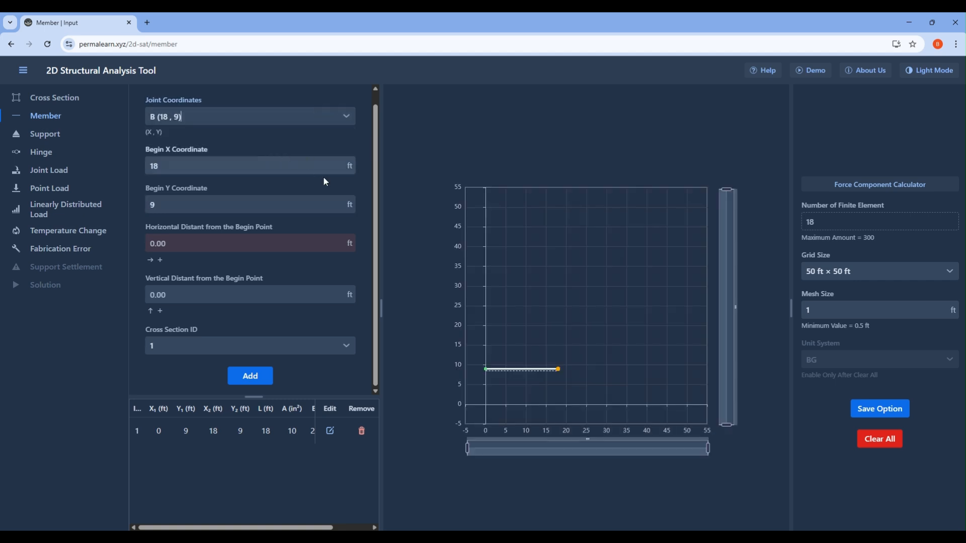
pyautogui.click(239, 296)
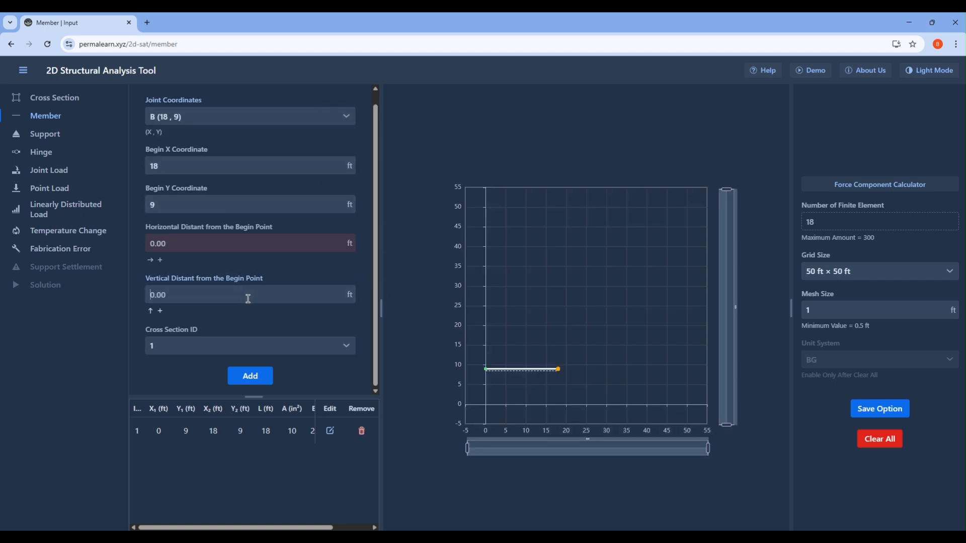
pyautogui.write('-9')
pyautogui.press('Return')
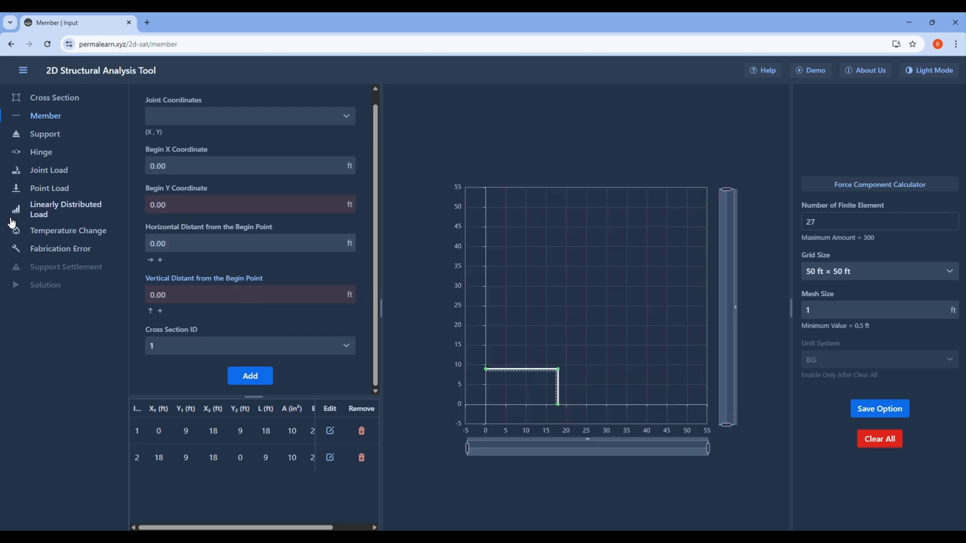
# Step: Add a pinned support at joint (18, 0)
pyautogui.click(41, 136)
pyautogui.click(192, 127)
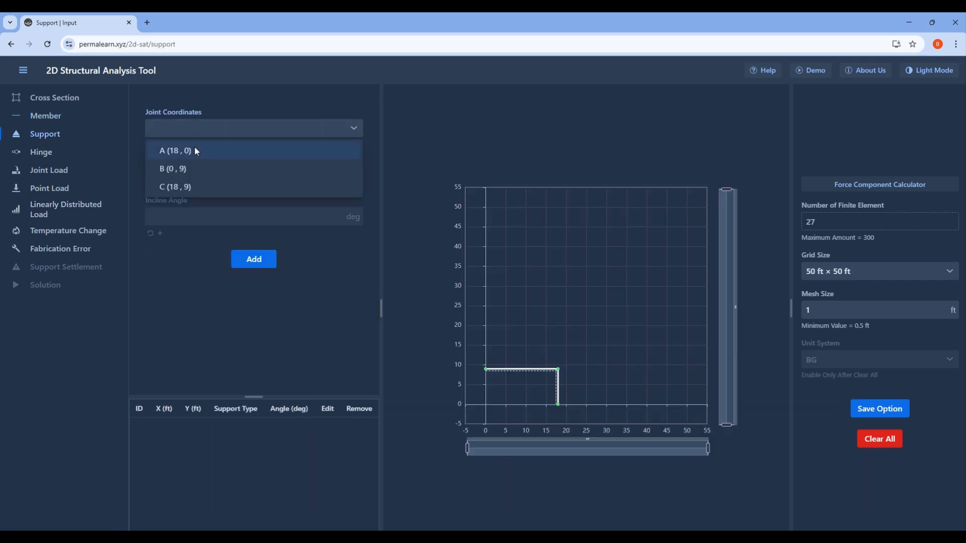
pyautogui.click(196, 151)
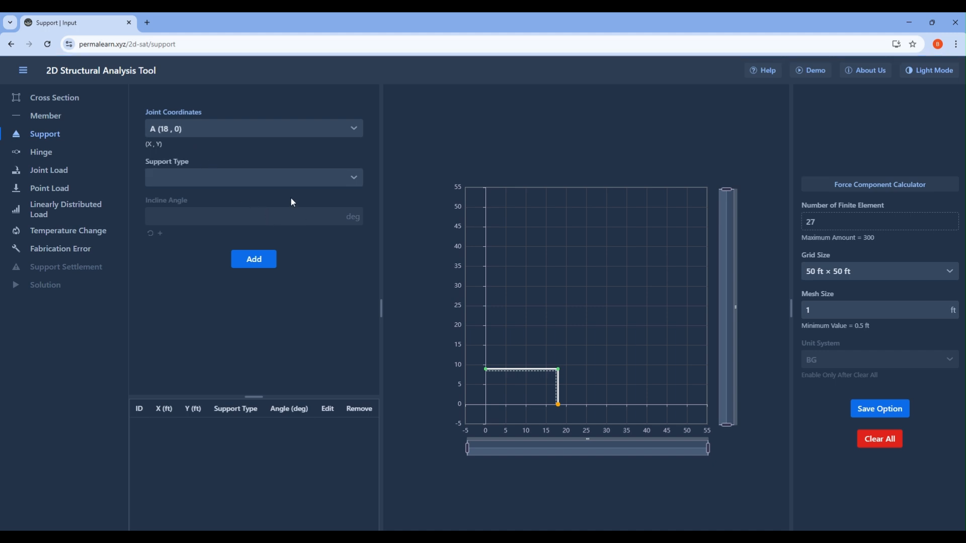
pyautogui.click(285, 176)
pyautogui.click(241, 206)
pyautogui.click(252, 257)
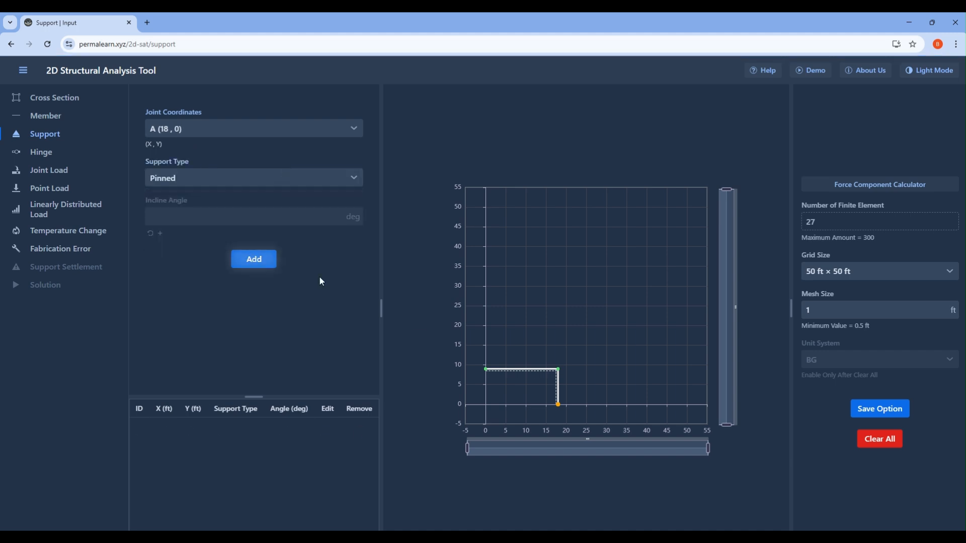
# Step: Add a fixed support at joint (0, 9)
pyautogui.click(289, 127)
pyautogui.click(261, 166)
pyautogui.click(284, 178)
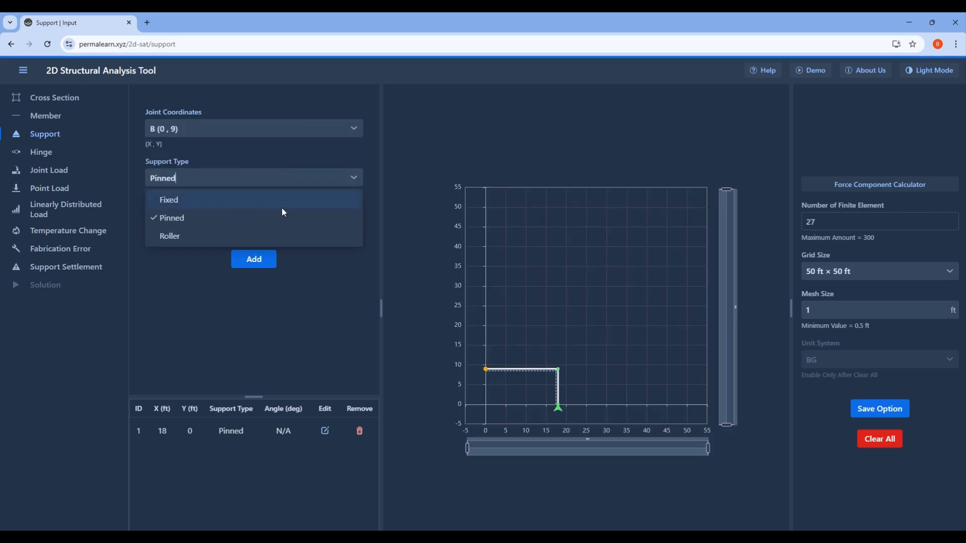
pyautogui.click(281, 204)
pyautogui.click(269, 262)
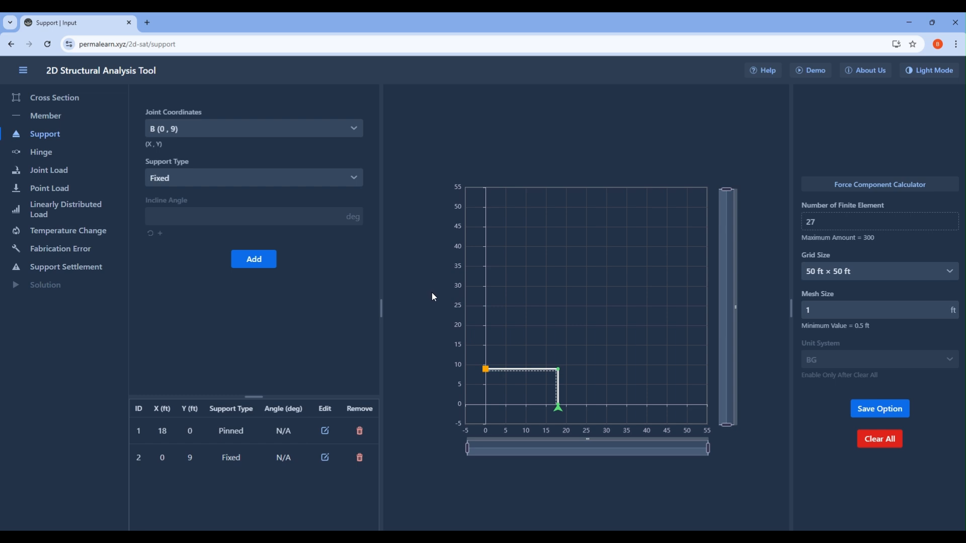
# Step: Check the girder's fabrication error in Example 10.7 of Project.pdf and add an error length of 1.2 in to member 1
pyautogui.click(57, 254)
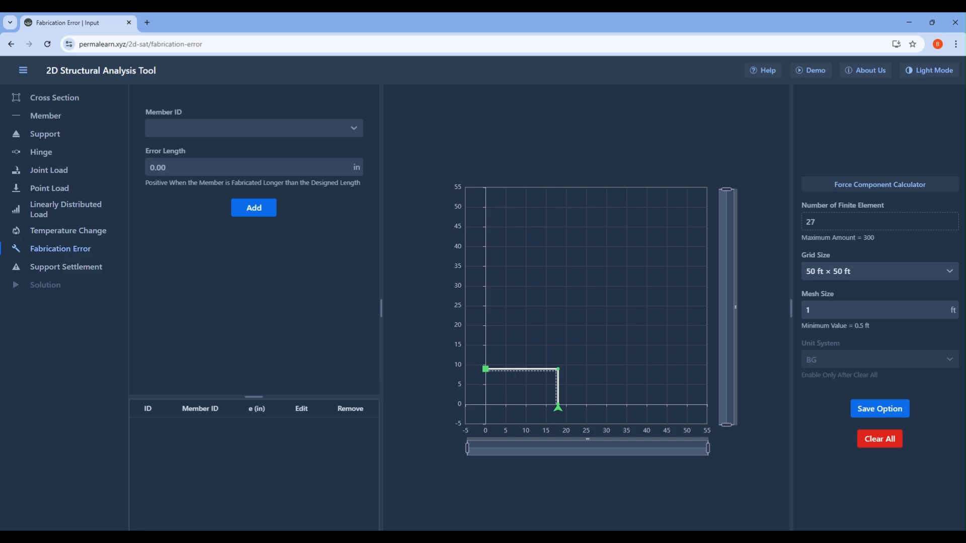
pyautogui.click(596, 536)
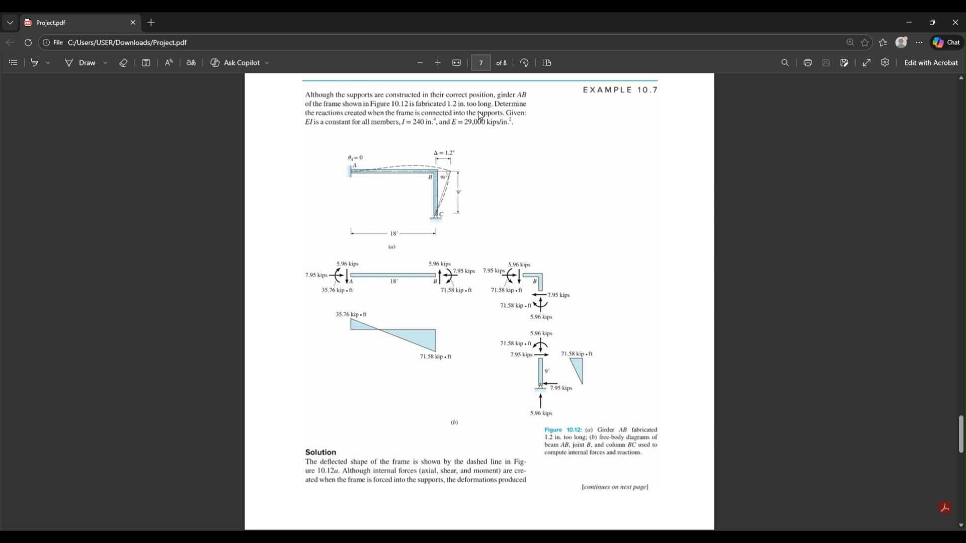
pyautogui.click(483, 540)
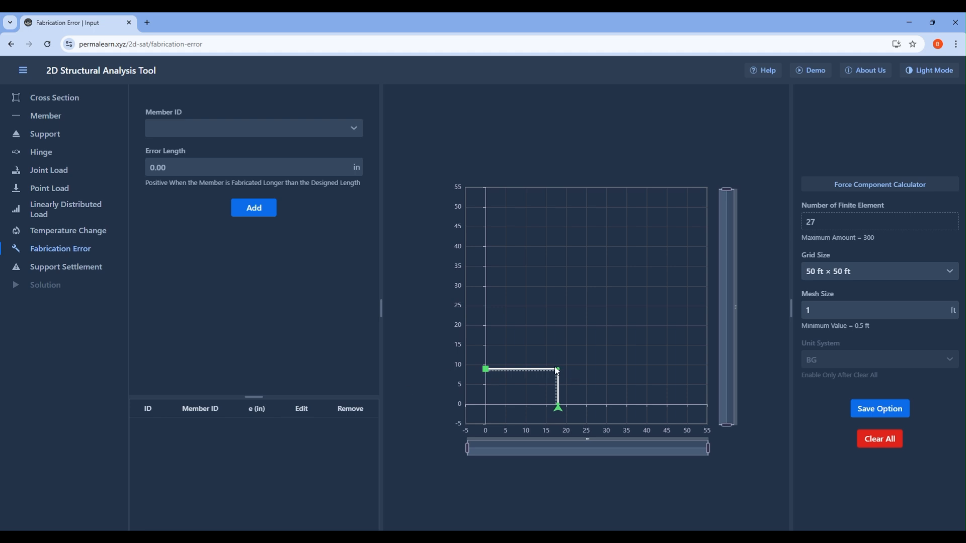
pyautogui.click(268, 170)
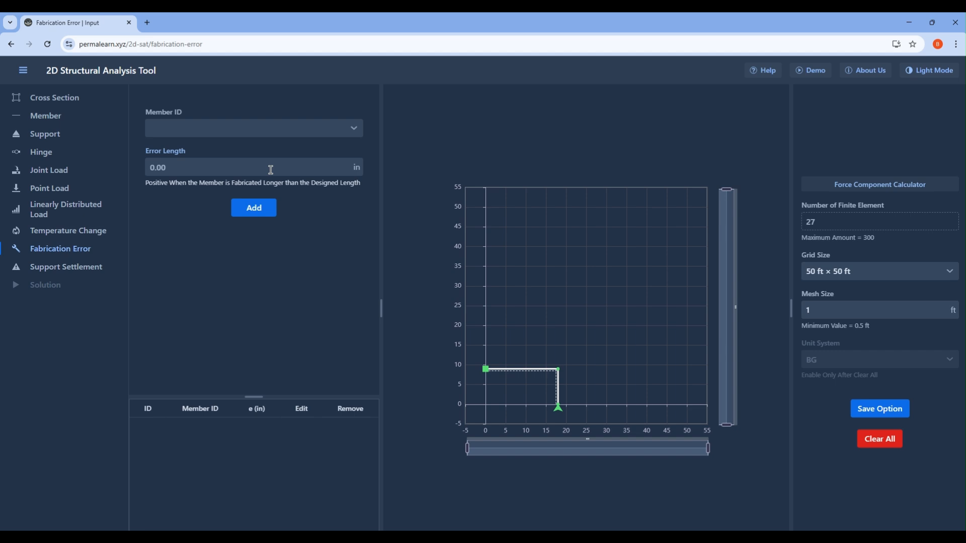
pyautogui.write('1.2')
pyautogui.click(272, 128)
pyautogui.click(246, 151)
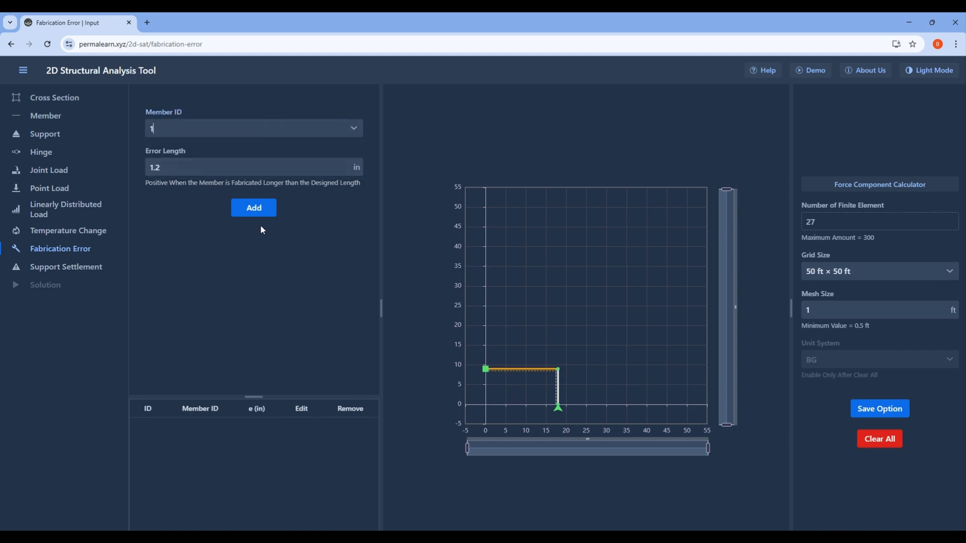
pyautogui.click(259, 210)
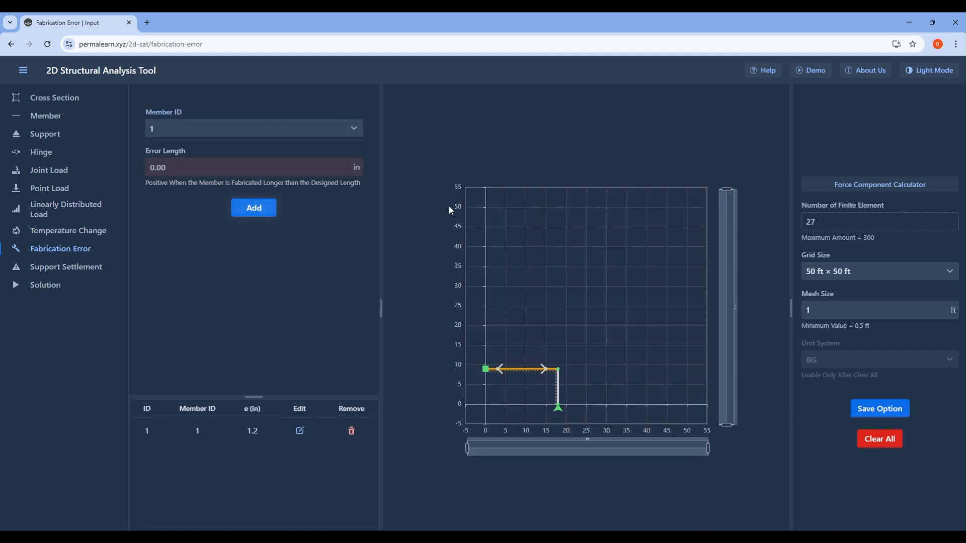
# Step: Display only the members and reaction forces in the solution, and inspect the reactions at joints (0, 9) and (18, 0)
pyautogui.click(42, 289)
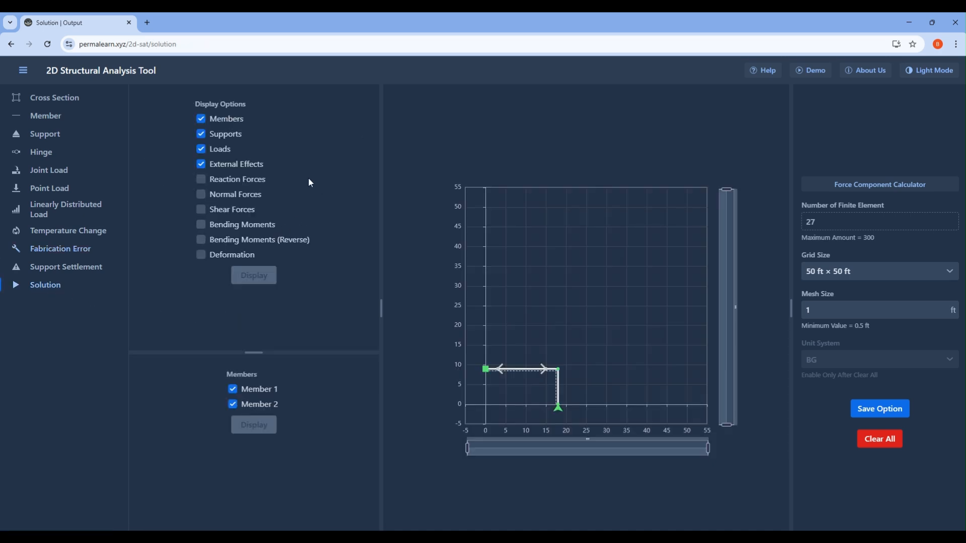
pyautogui.click(201, 164)
pyautogui.click(211, 151)
pyautogui.click(214, 135)
pyautogui.click(215, 179)
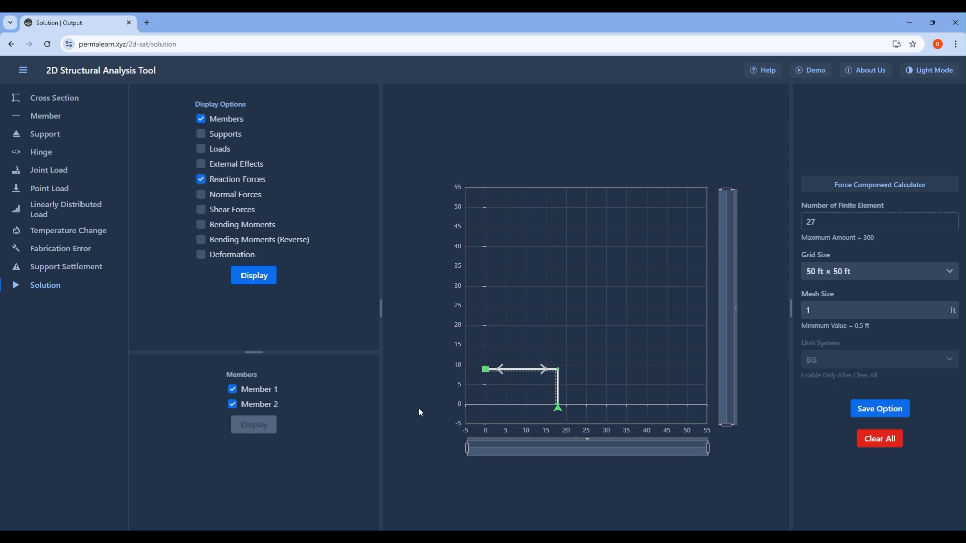
pyautogui.click(260, 284)
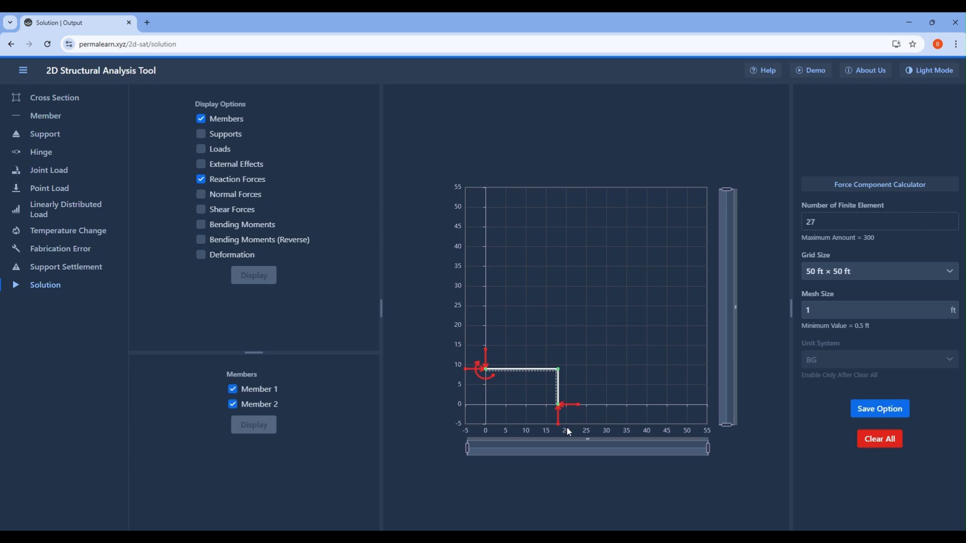
pyautogui.moveTo(486, 354)
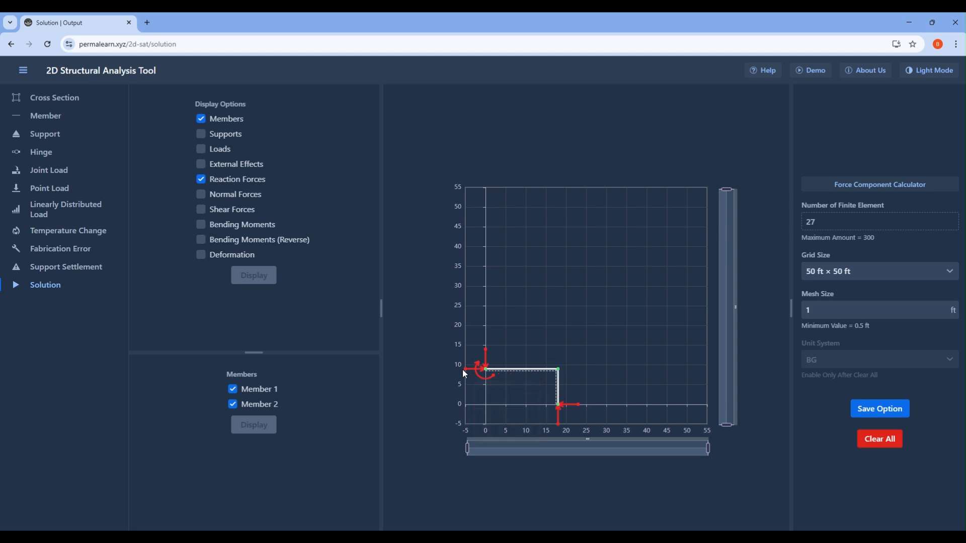
pyautogui.moveTo(467, 375)
pyautogui.moveTo(494, 381)
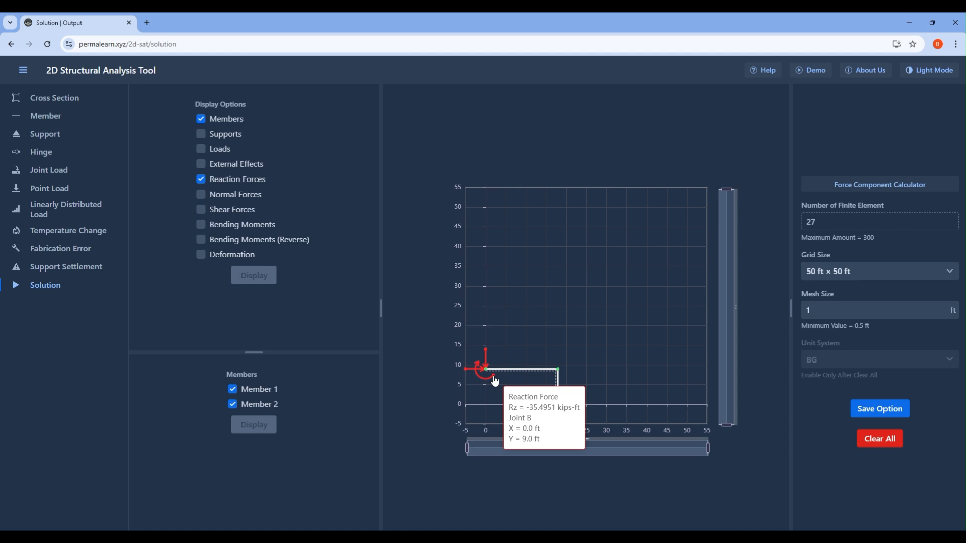
pyautogui.moveTo(578, 408)
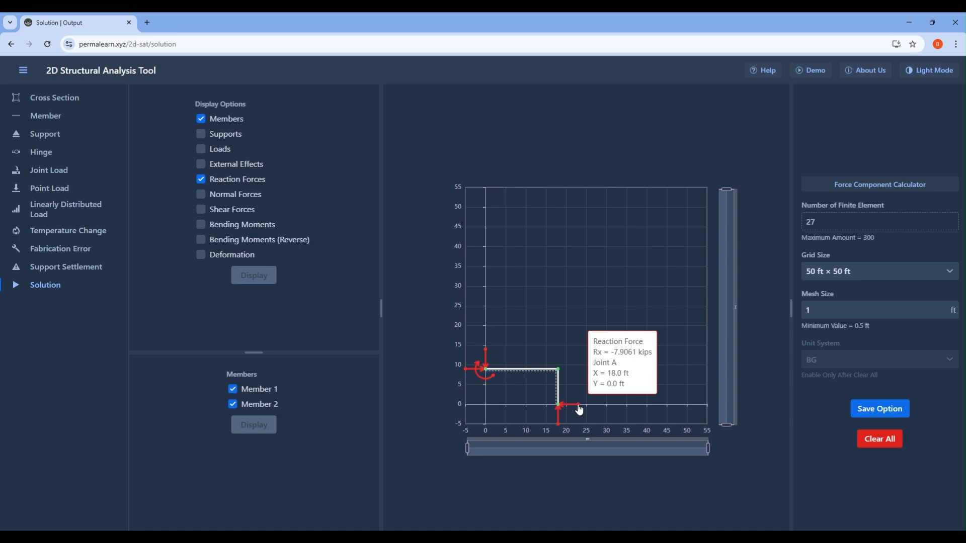
pyautogui.moveTo(558, 428)
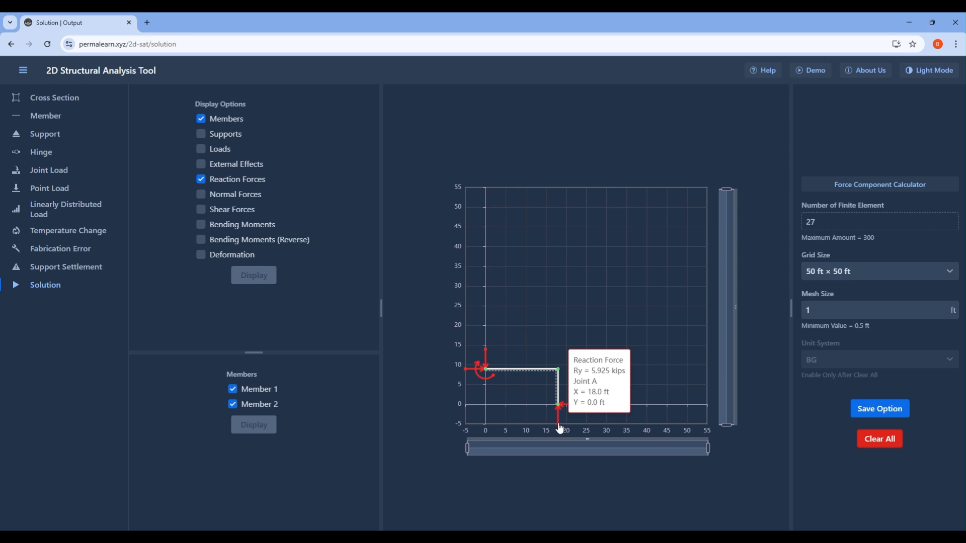
# Step: Set the mesh size to 0.5 ft and save the option
pyautogui.click(864, 313)
pyautogui.doubleClick(803, 311)
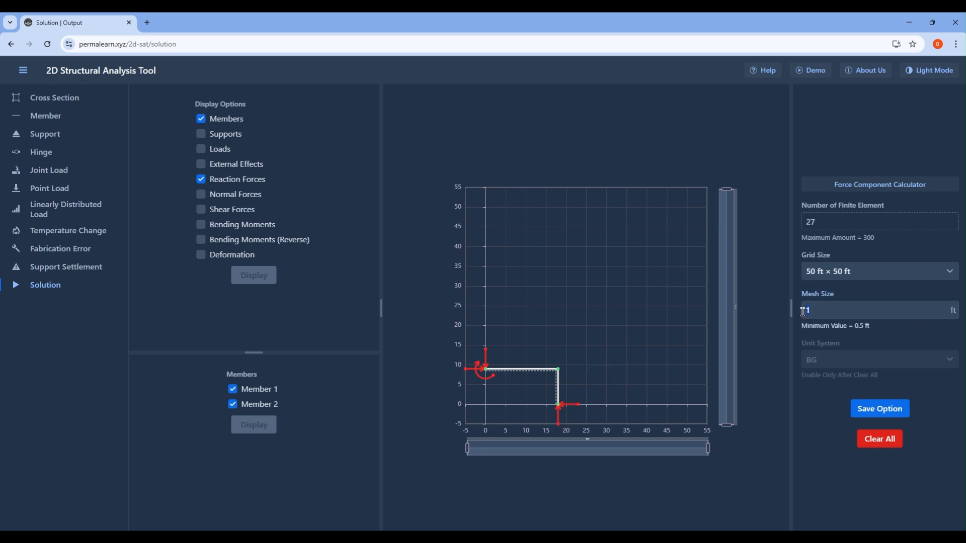
pyautogui.write('0.5')
pyautogui.click(895, 407)
# Step: Compare the vertical reaction at joint (18, 0) with the Example 10.7 reactions in Project.pdf
pyautogui.hotkey('alt', 'Tab')
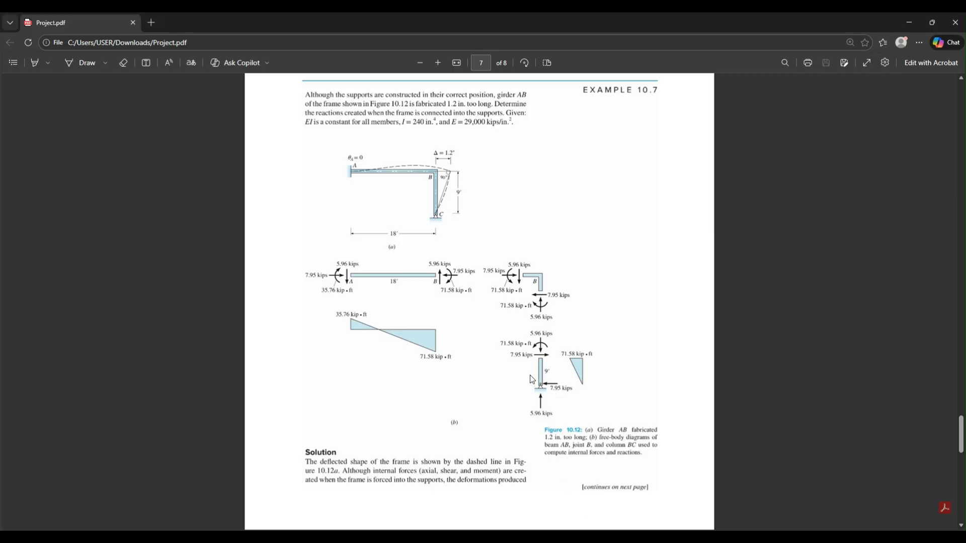
pyautogui.scroll(1, 531, 377)
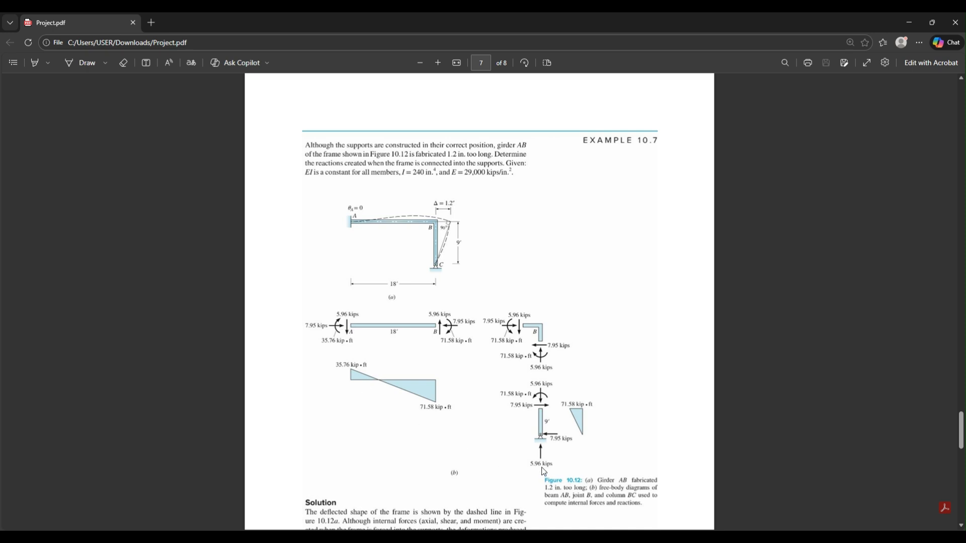
pyautogui.moveTo(573, 537)
pyautogui.click(573, 536)
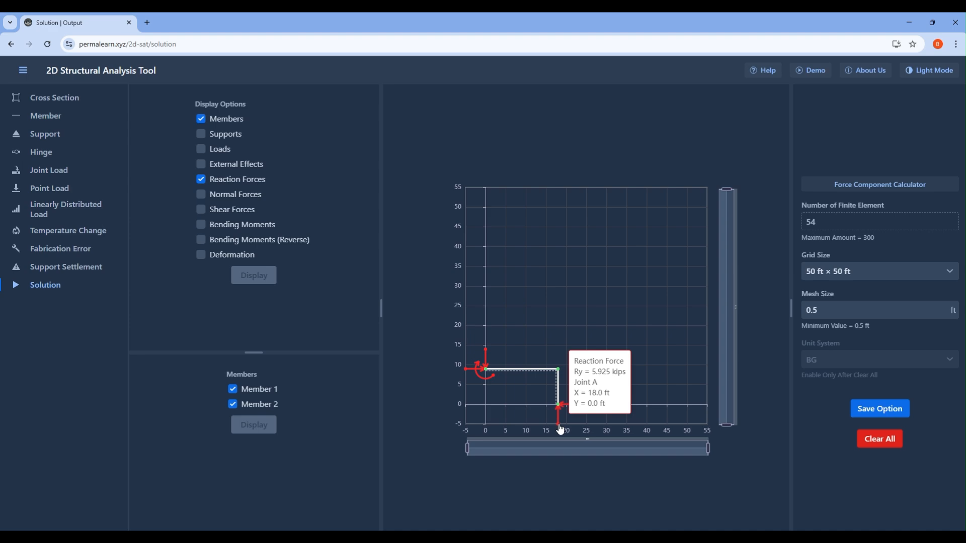
# Step: Review the Example 10.7 reactions in Project.pdf and inspect the moment, vertical and horizontal reactions at joint (0, 9) in the solution
pyautogui.moveTo(595, 537)
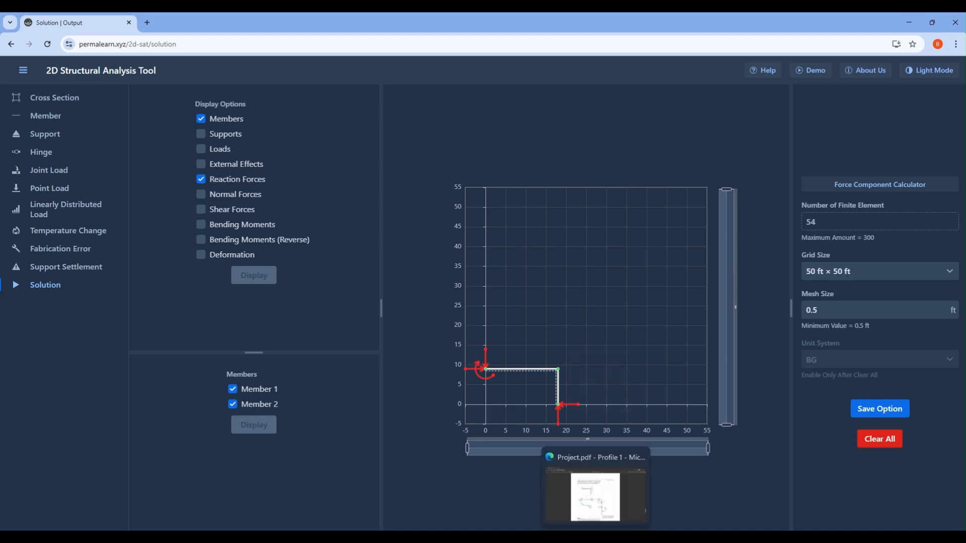
pyautogui.click(596, 495)
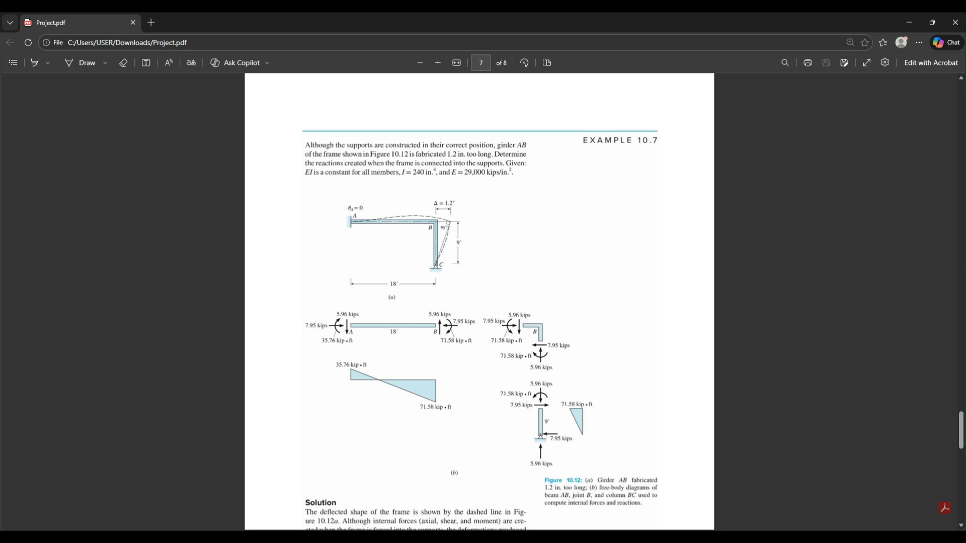
pyautogui.moveTo(573, 537)
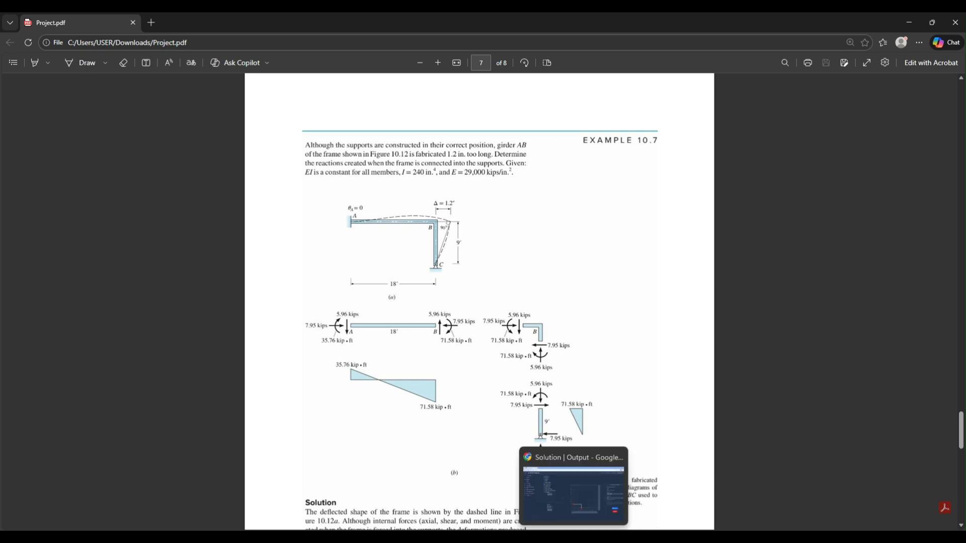
pyautogui.click(573, 538)
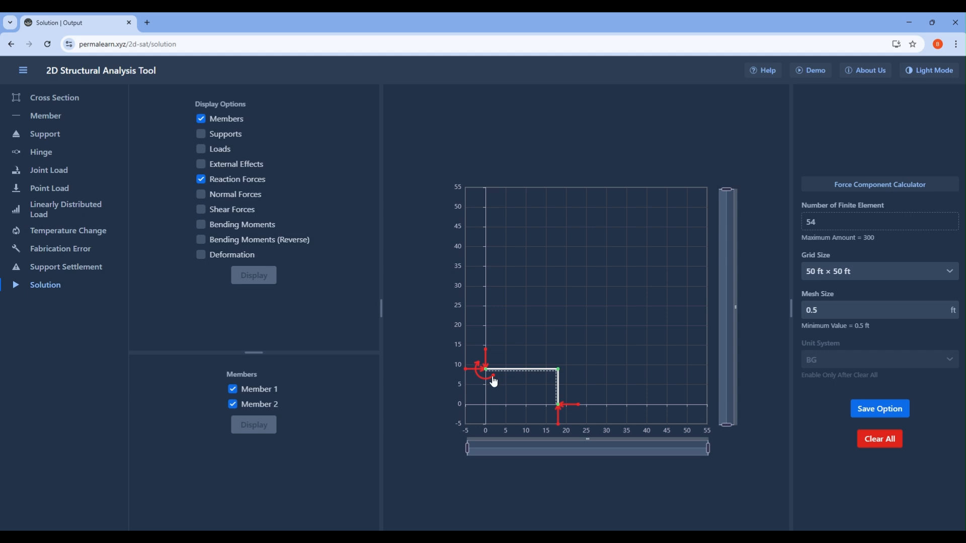
pyautogui.moveTo(495, 380)
pyautogui.moveTo(486, 355)
pyautogui.moveTo(469, 372)
# Step: Clear all items from the finished frame model and bring up problem P9.8 in Project.pdf
pyautogui.click(880, 442)
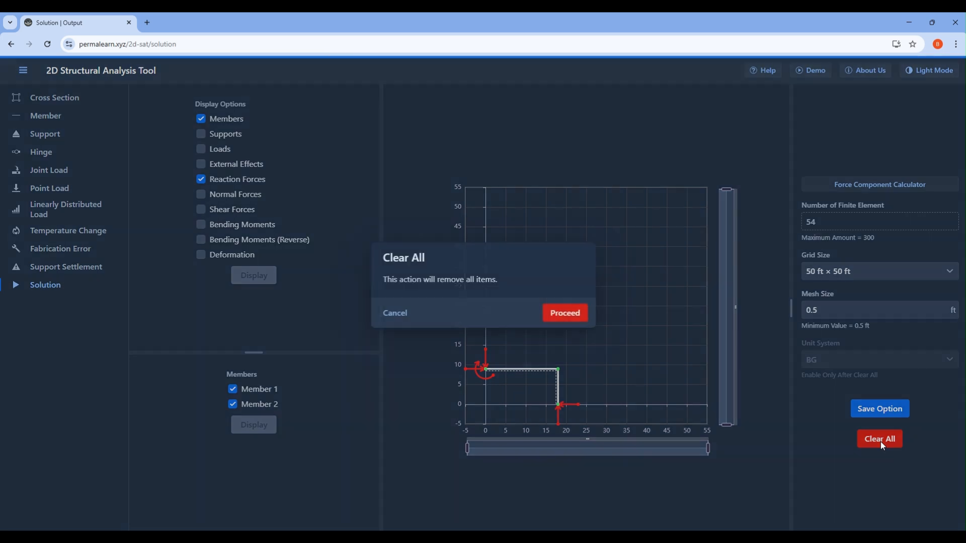
pyautogui.click(566, 313)
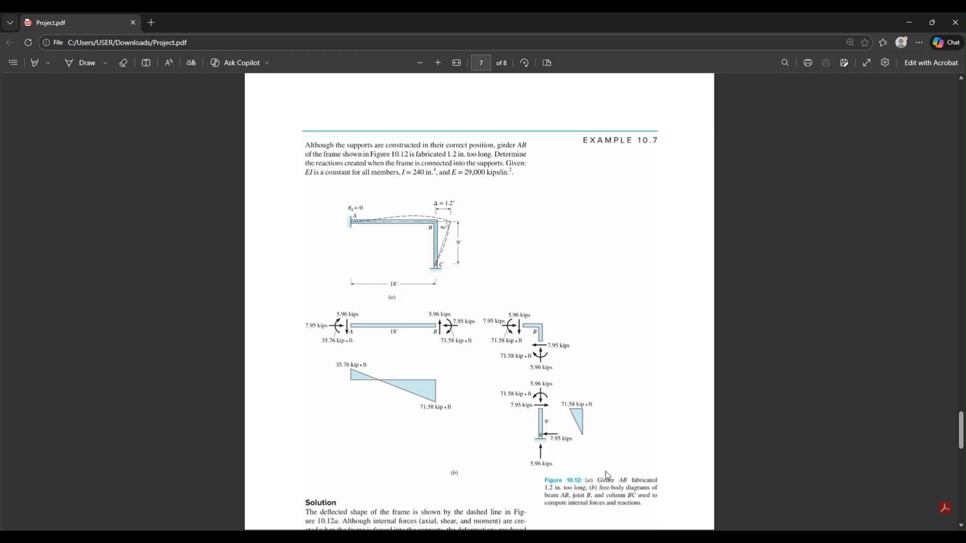
pyautogui.scroll(-4, 605, 454)
pyautogui.scroll(-8, 605, 454)
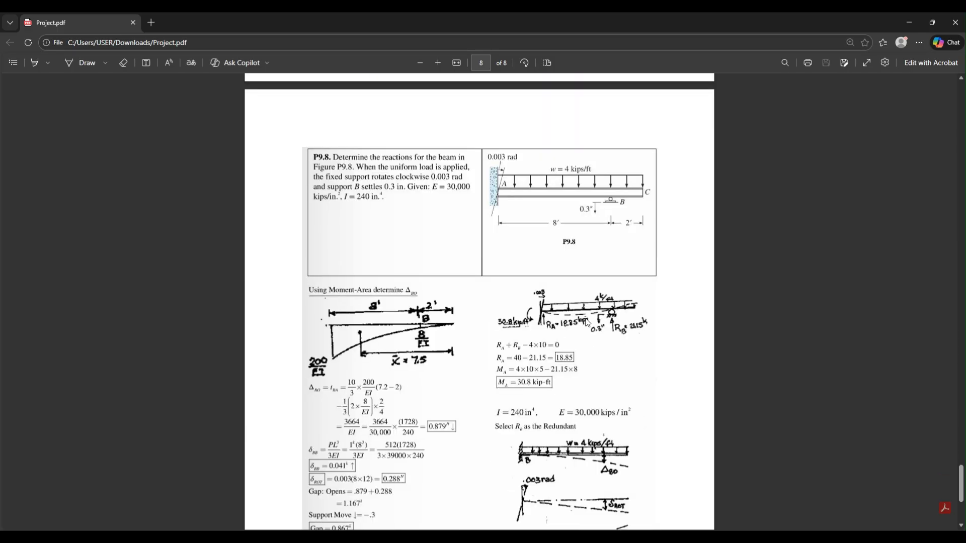
pyautogui.keyDown('ctrl'); pyautogui.scroll(1, 587, 322); pyautogui.keyUp('ctrl')
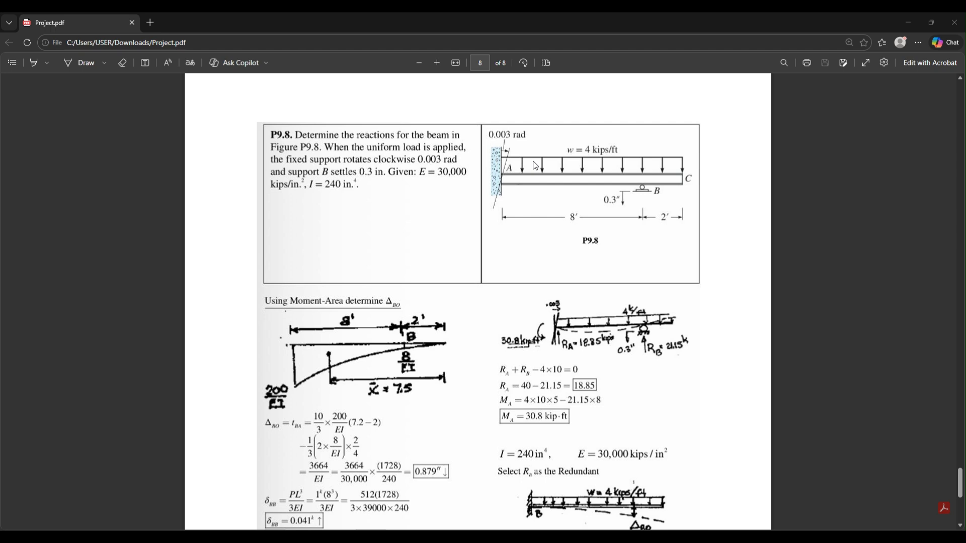
# Step: Switch to the 2D Structural Analysis Tool, set the unit system to BG and save the option
pyautogui.moveTo(583, 538)
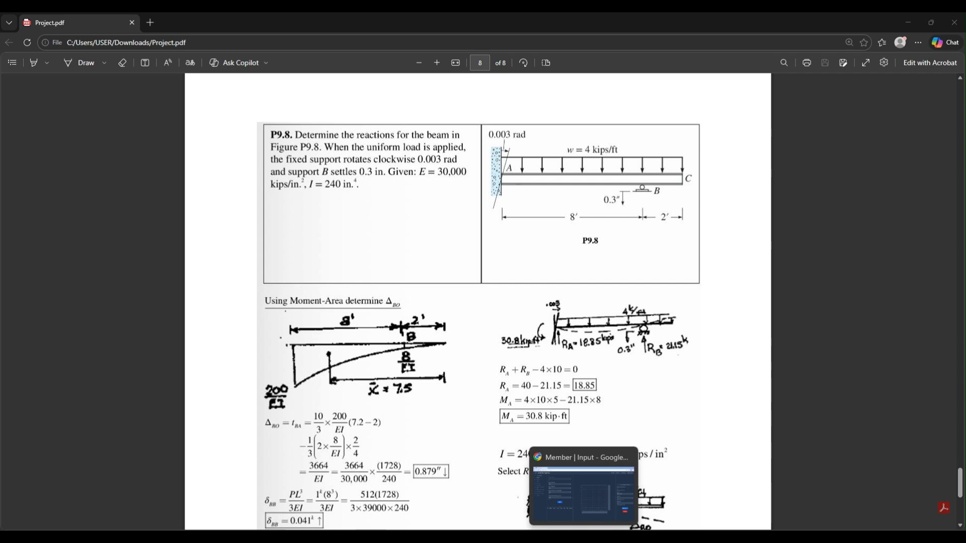
pyautogui.click(583, 493)
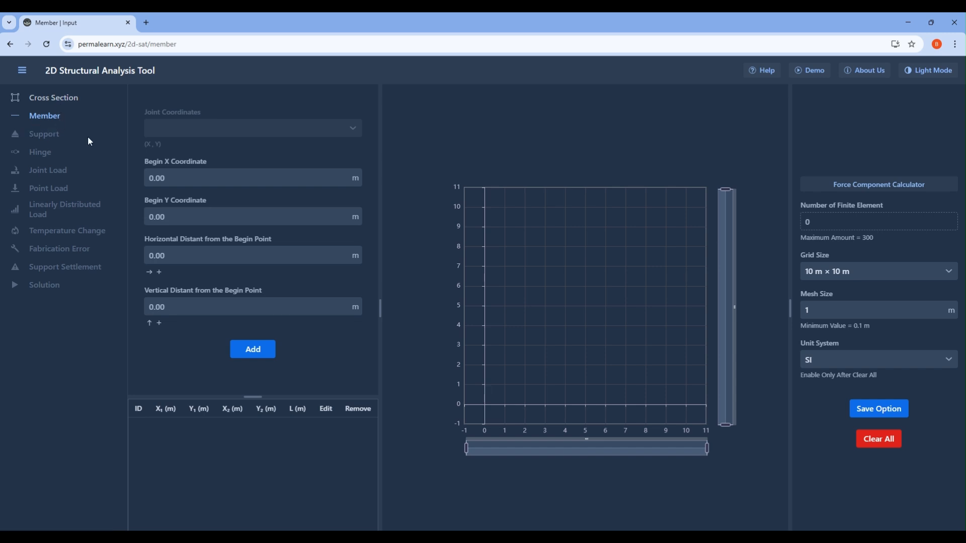
pyautogui.click(845, 360)
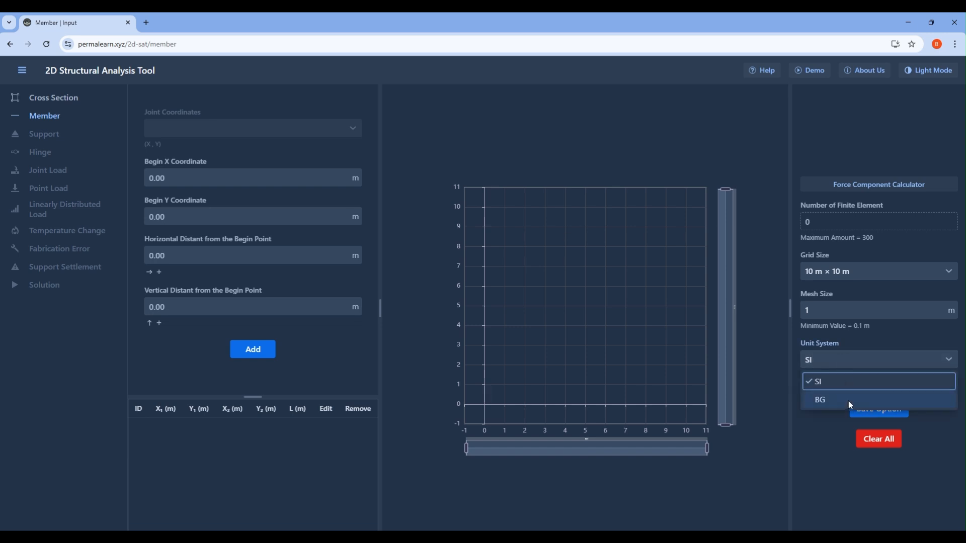
pyautogui.click(848, 401)
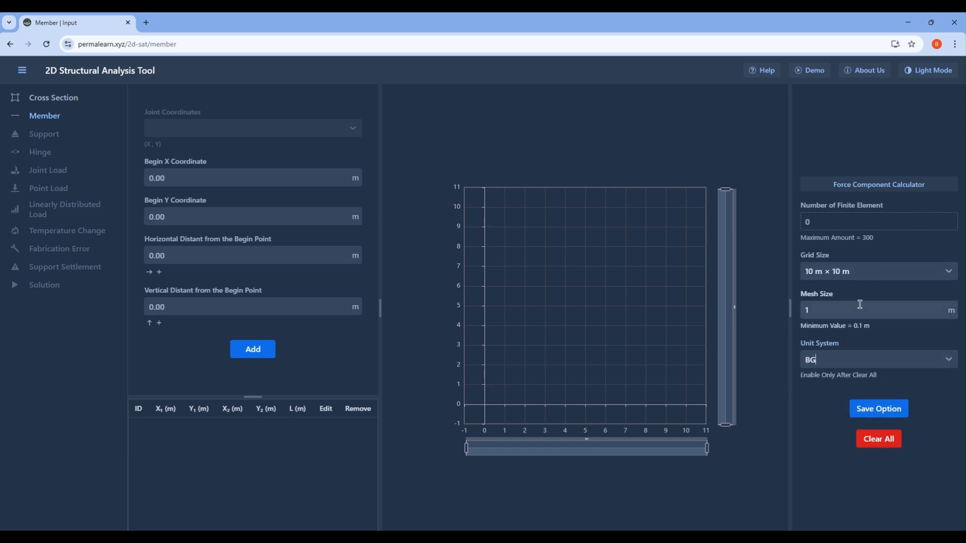
pyautogui.click(873, 409)
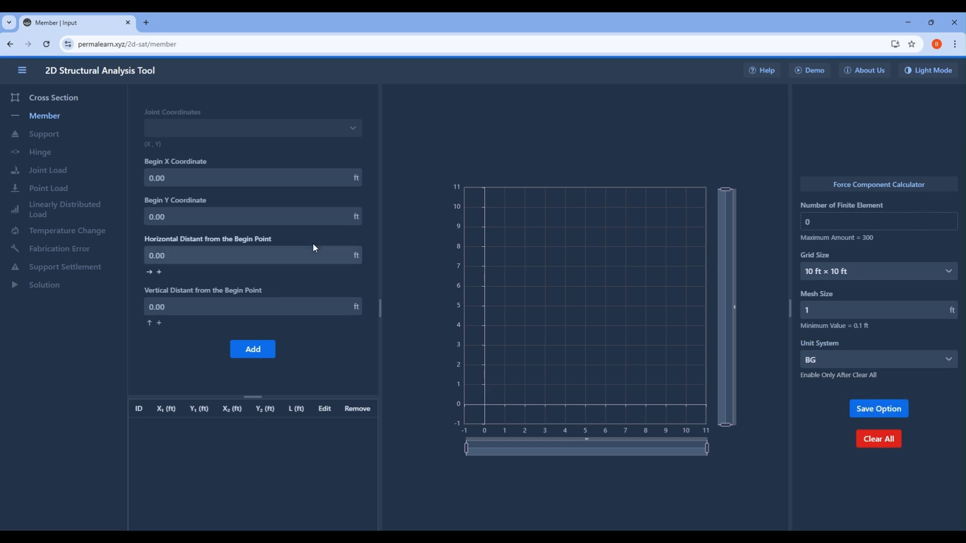
# Step: Add a cross section with an area of 10 in², a modulus of elasticity of 30000 ksi and a moment of inertia of 240 in⁴
pyautogui.click(40, 101)
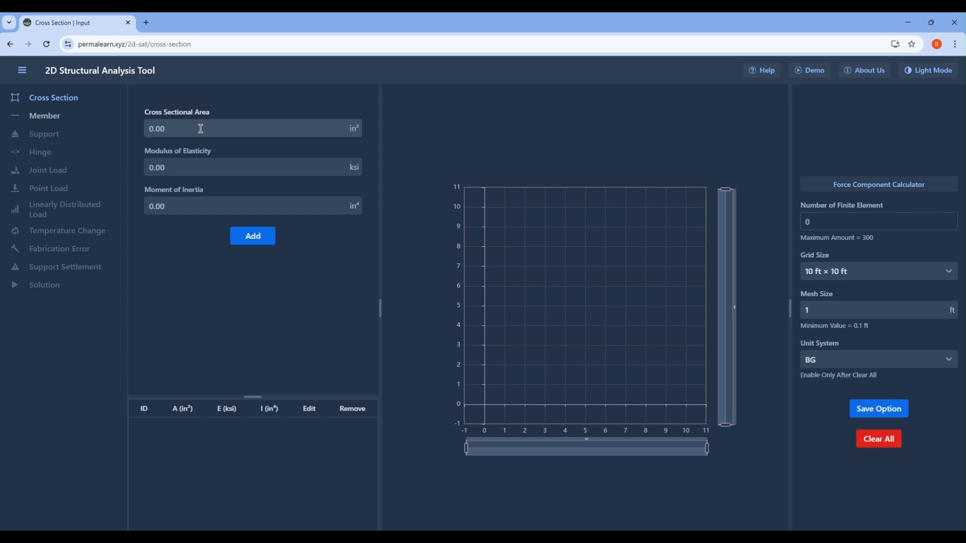
pyautogui.click(236, 166)
pyautogui.write('3000')
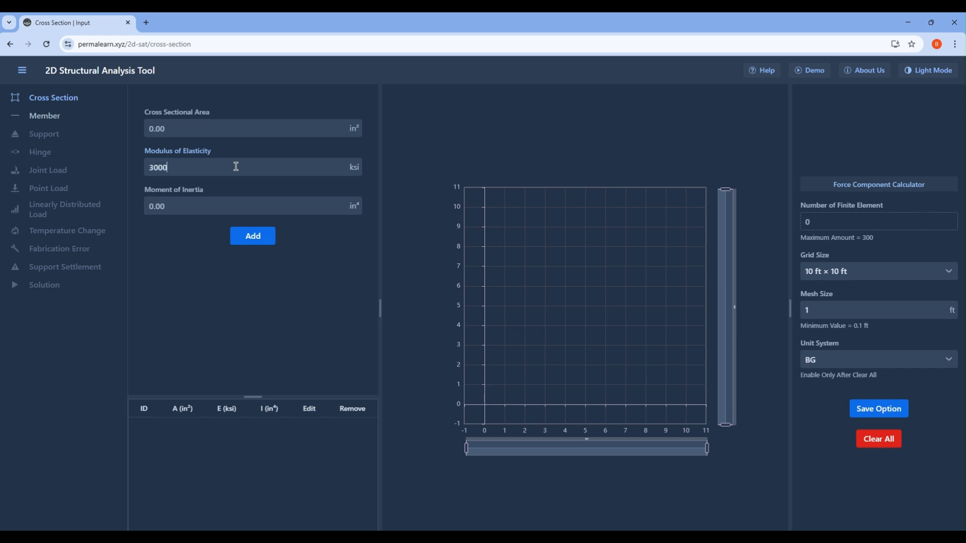
pyautogui.write('0')
pyautogui.click(199, 206)
pyautogui.write('24010')
pyautogui.press('BackSpace')
pyautogui.press('BackSpace')
pyautogui.write('10')
pyautogui.click(253, 236)
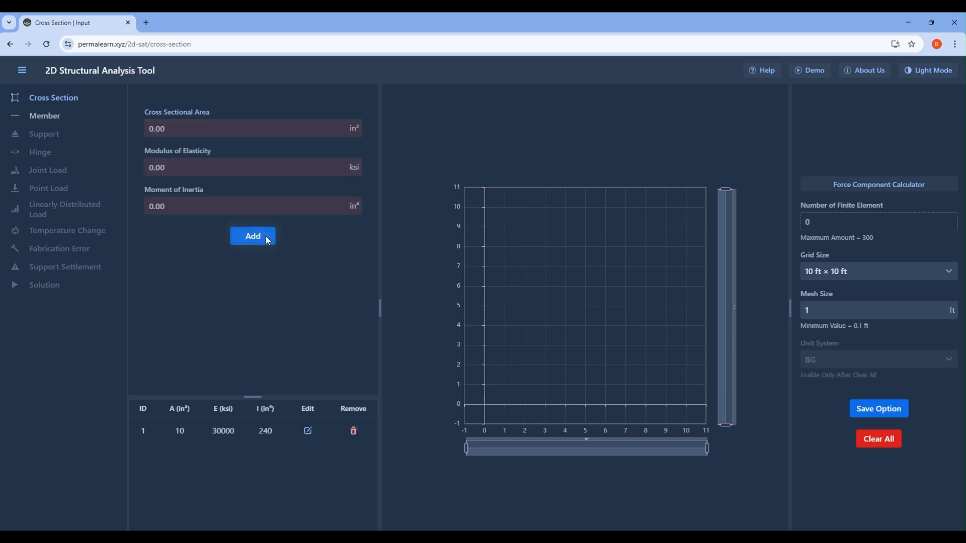
# Step: Add a horizontal member 8 ft long starting at (0, 0) with cross section 1
pyautogui.click(60, 118)
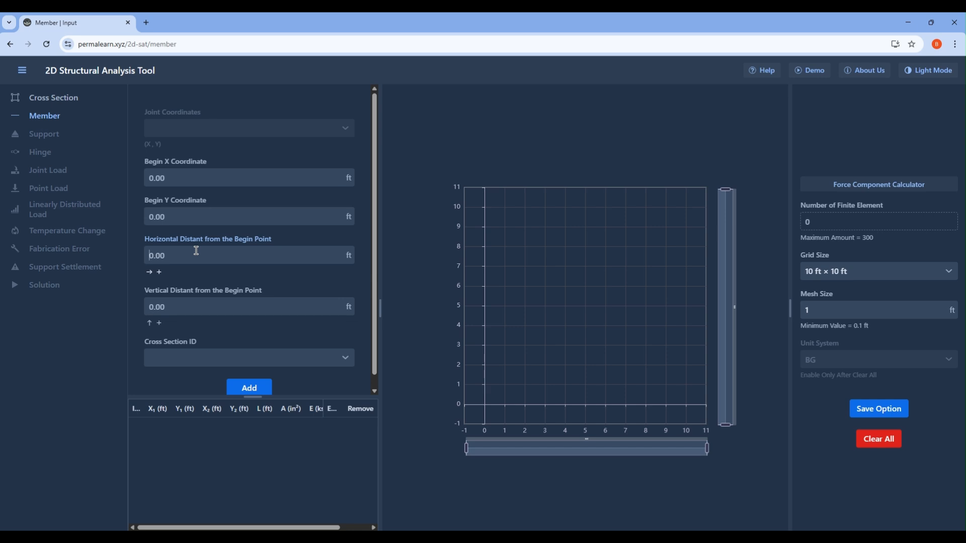
pyautogui.write('8')
pyautogui.click(263, 358)
pyautogui.write('1')
pyautogui.click(249, 382)
pyautogui.click(253, 384)
# Step: Add a horizontal member 2 ft long starting at joint B (8, 0) with cross section 1
pyautogui.click(275, 128)
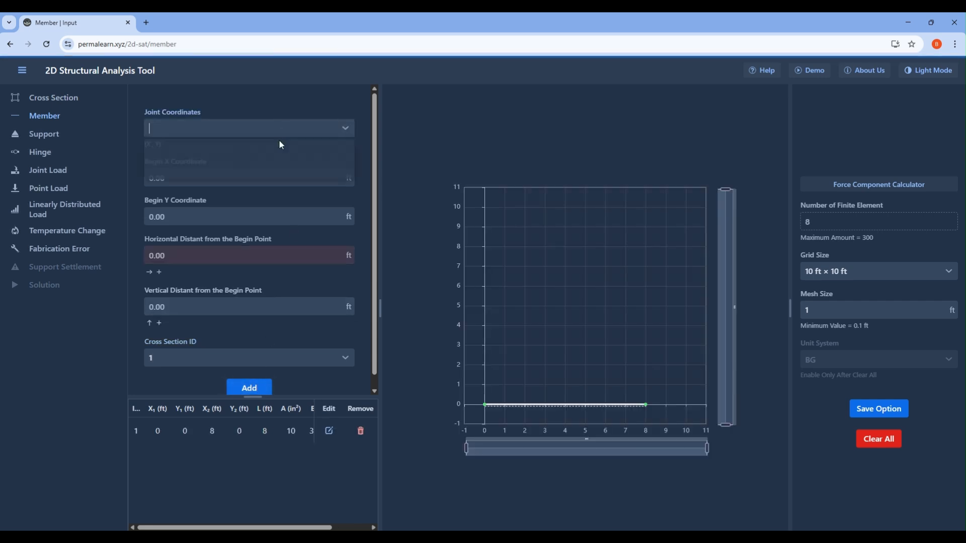
pyautogui.click(261, 168)
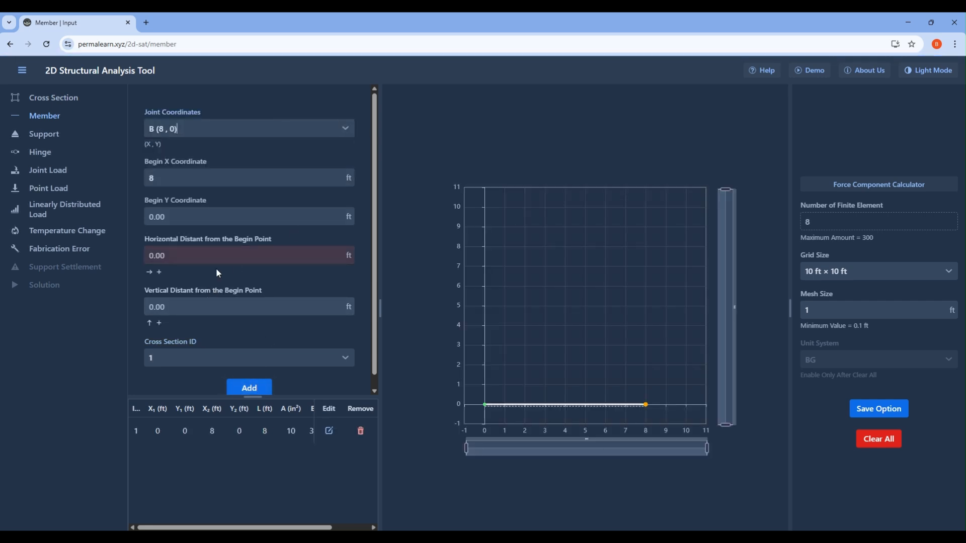
pyautogui.click(226, 256)
pyautogui.write('2')
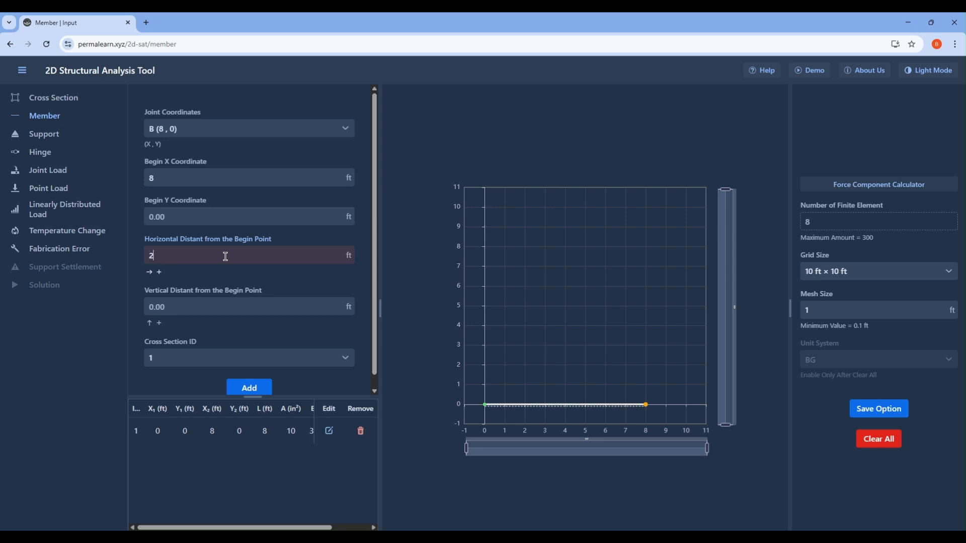
pyautogui.click(263, 386)
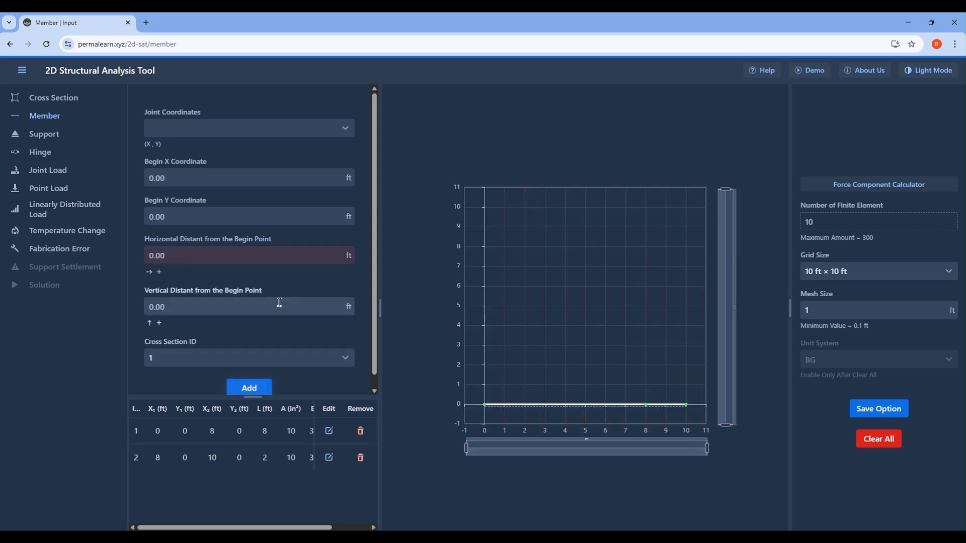
# Step: Add a fixed support at joint A (0, 0)
pyautogui.click(44, 134)
pyautogui.click(177, 131)
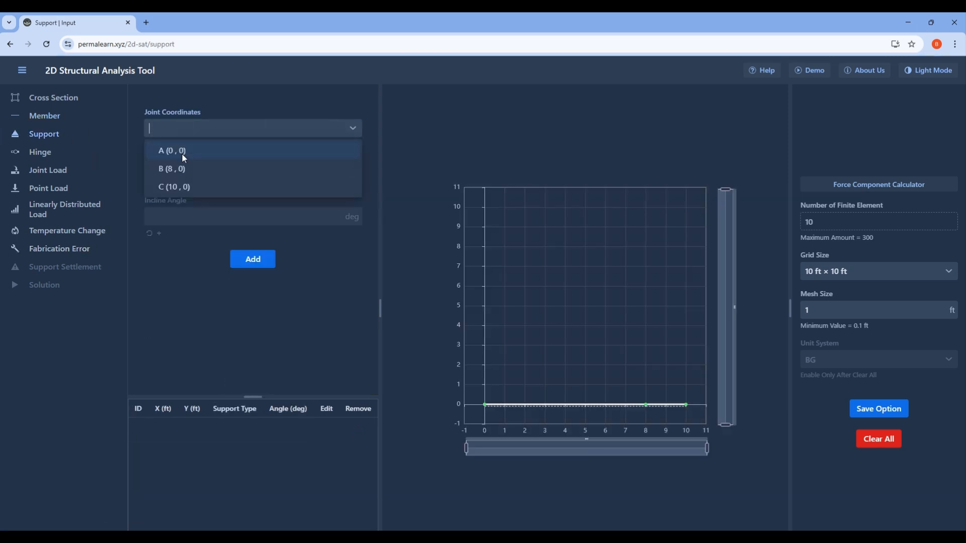
pyautogui.click(182, 152)
pyautogui.click(184, 177)
pyautogui.click(186, 198)
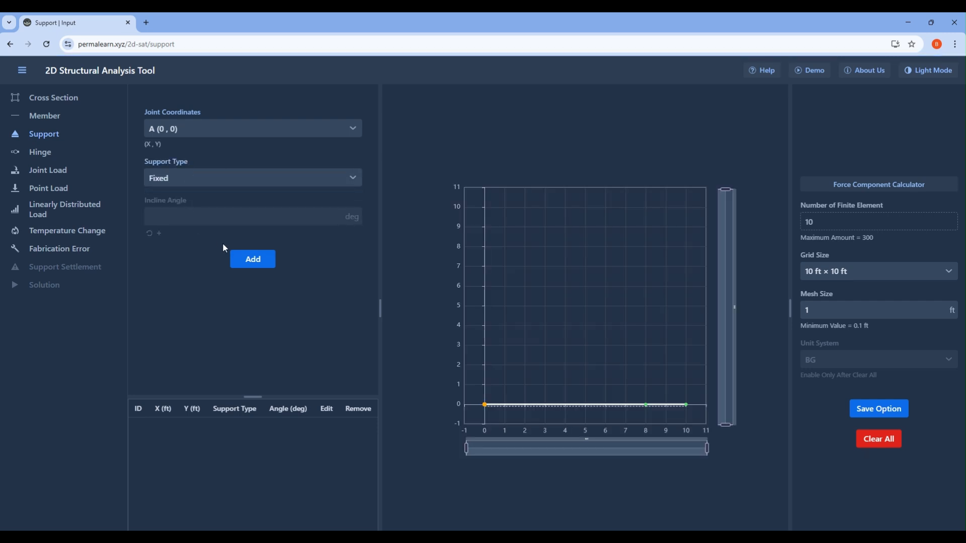
pyautogui.click(273, 260)
# Step: Add a roller support at joint B (8, 0)
pyautogui.click(305, 132)
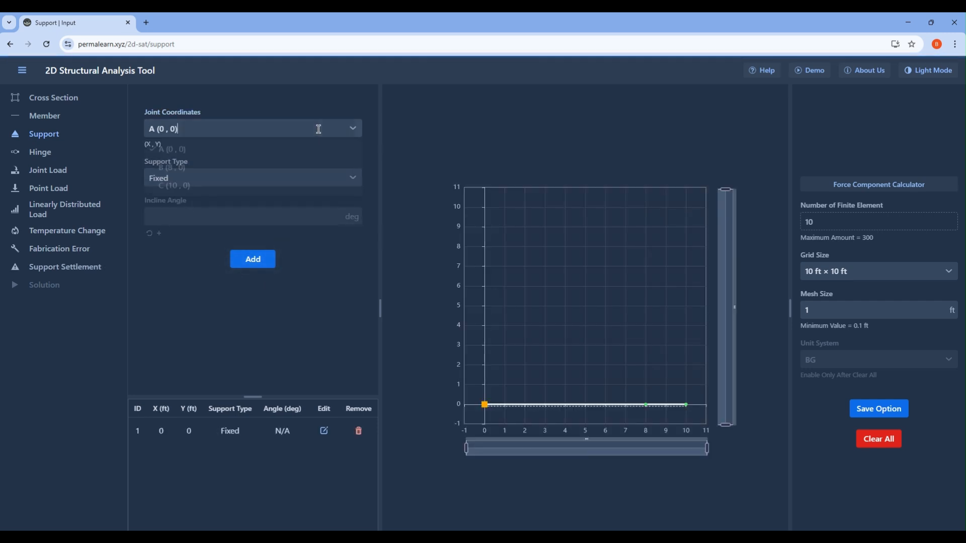
pyautogui.click(270, 172)
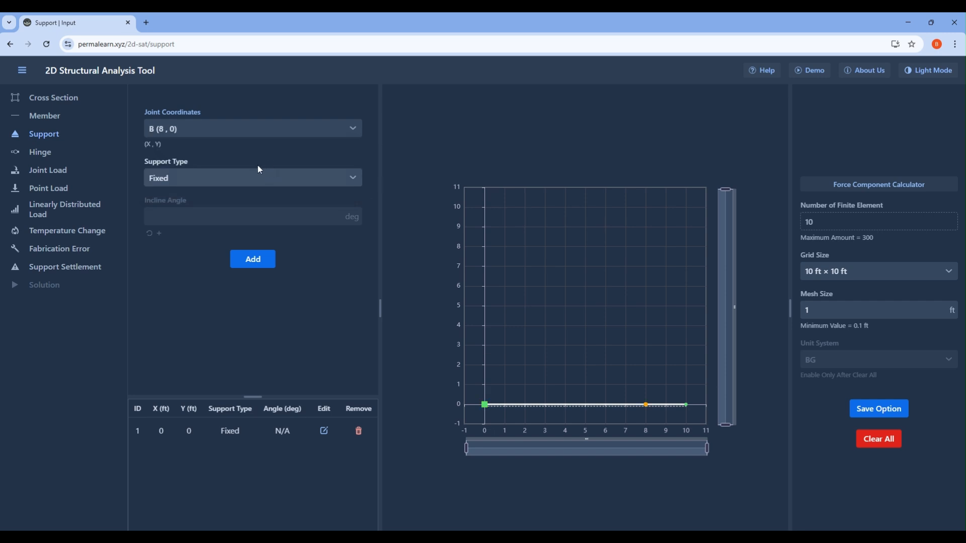
pyautogui.click(258, 171)
pyautogui.click(237, 238)
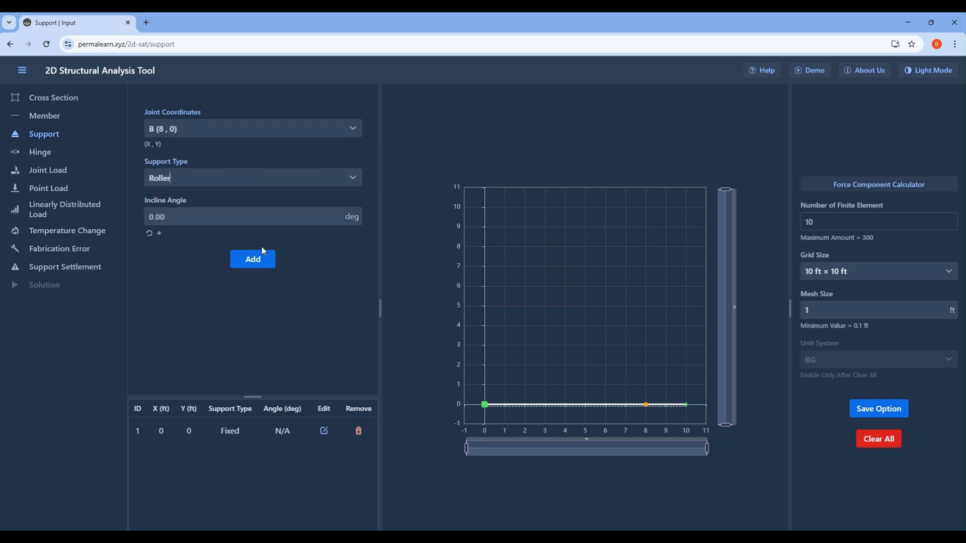
pyautogui.click(257, 262)
# Step: Add a vertical linearly distributed load in the global coordinate system to member 1, with begin and end loads of -4 kips/ft
pyautogui.click(53, 214)
pyautogui.click(233, 128)
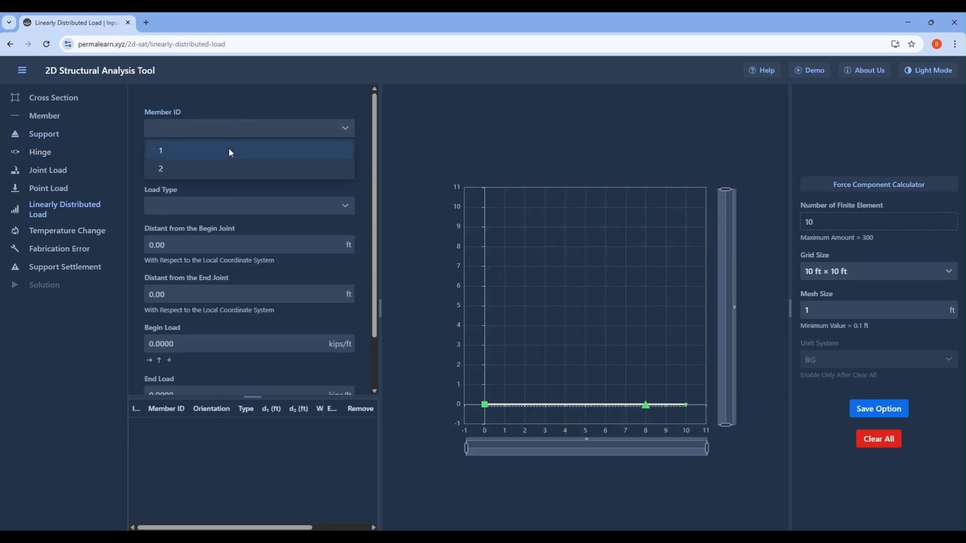
pyautogui.click(229, 147)
pyautogui.click(211, 206)
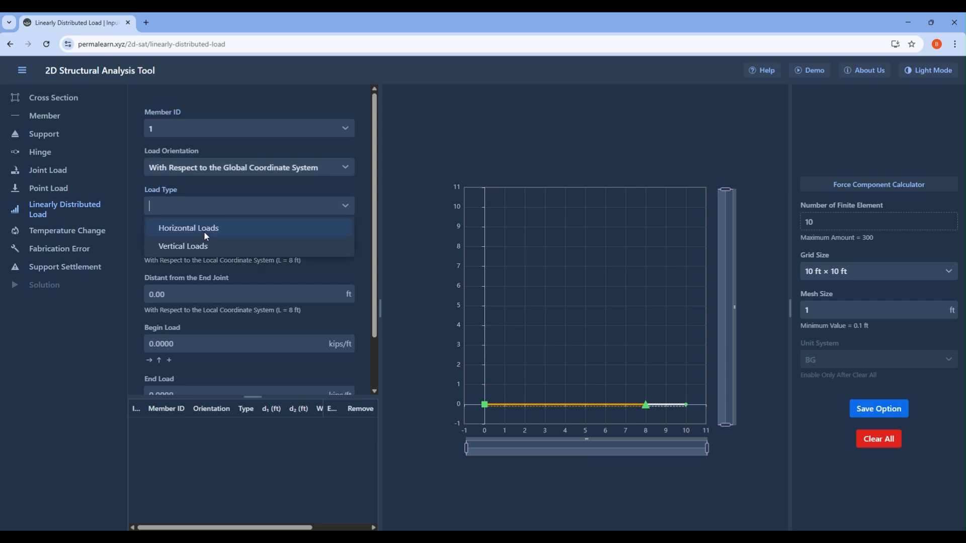
pyautogui.click(206, 240)
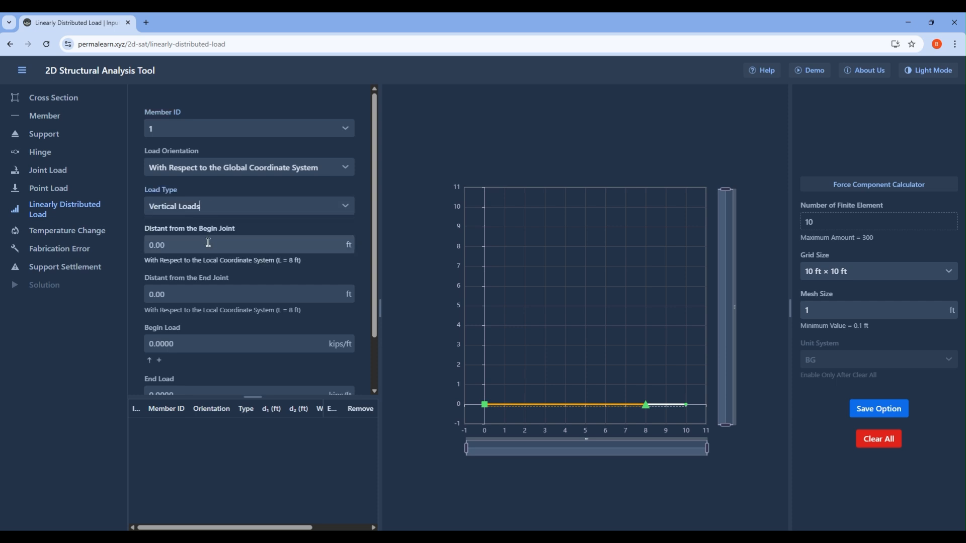
pyautogui.click(223, 332)
pyautogui.scroll(-1, 216, 330)
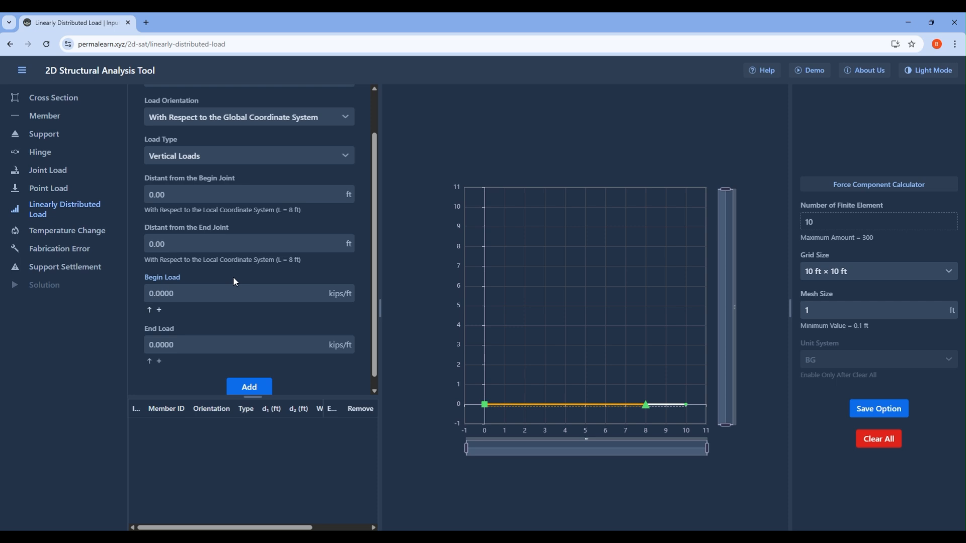
pyautogui.write('-4')
pyautogui.click(209, 352)
pyautogui.write('-4')
pyautogui.moveTo(487, 407)
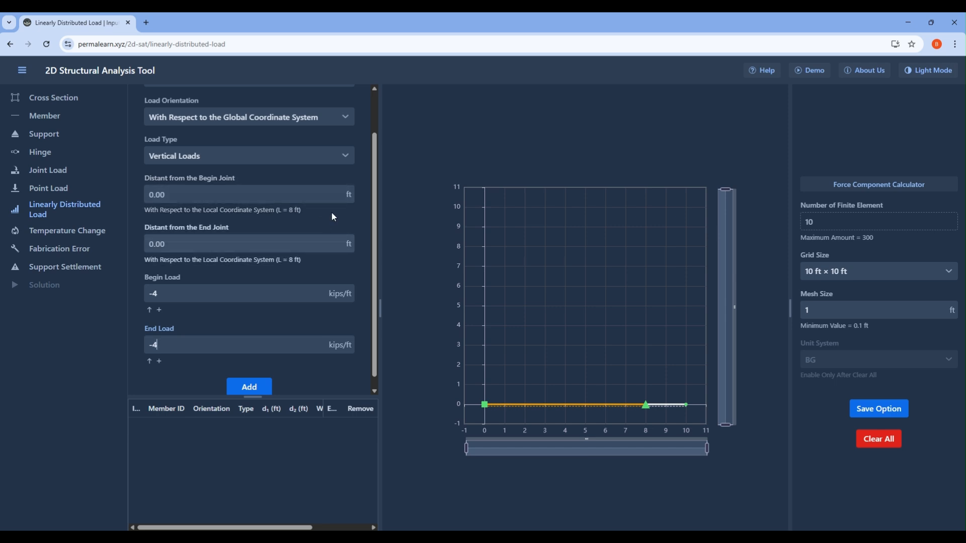
pyautogui.click(260, 387)
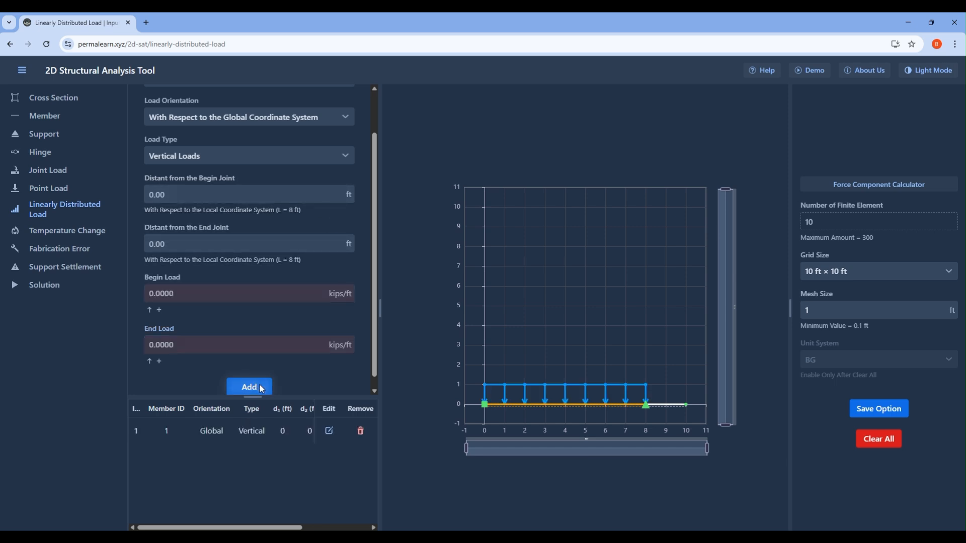
# Step: Add a vertical linearly distributed load to member 2 with begin and end loads of -4 kips/ft
pyautogui.scroll(1, 267, 201)
pyautogui.click(267, 130)
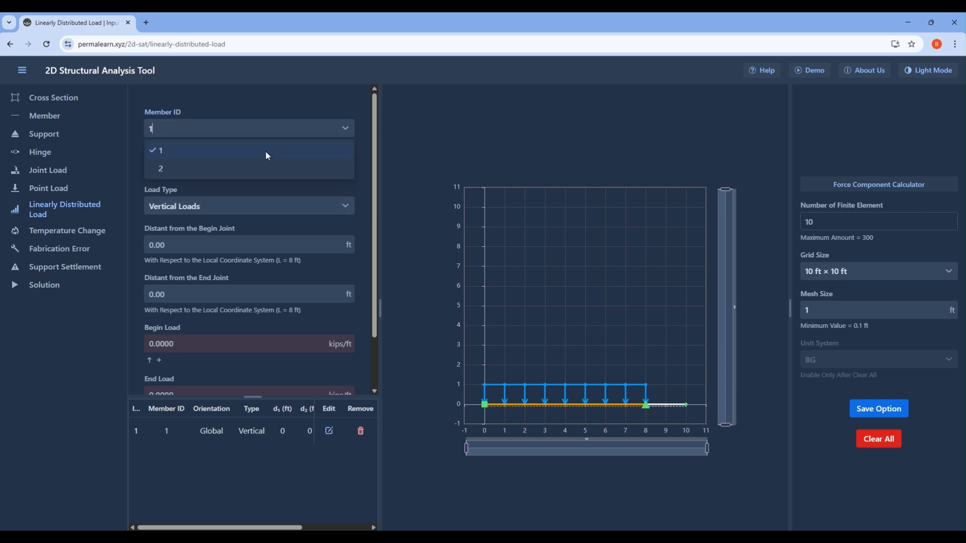
pyautogui.click(267, 168)
pyautogui.scroll(-3, 229, 315)
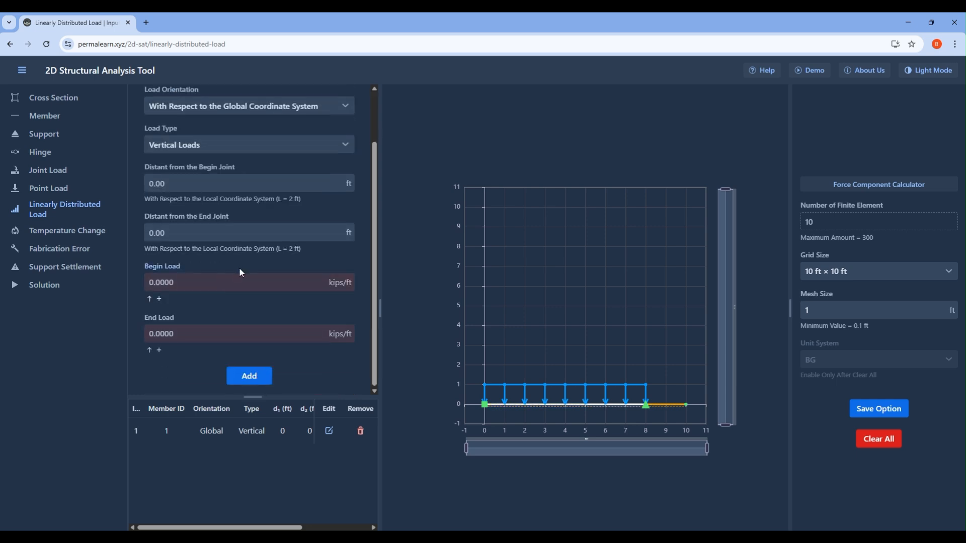
pyautogui.click(240, 275)
pyautogui.write('-4')
pyautogui.click(221, 333)
pyautogui.write('-4')
pyautogui.click(250, 377)
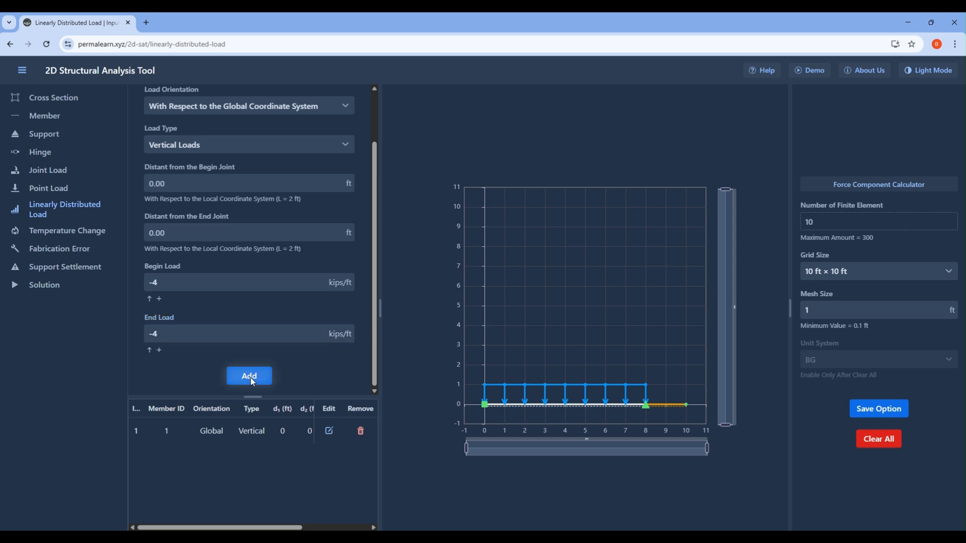
# Step: Add a vertical support settlement of -0.3 in at support B (8, 0), checking the P9.8 statement in Project.pdf
pyautogui.click(76, 270)
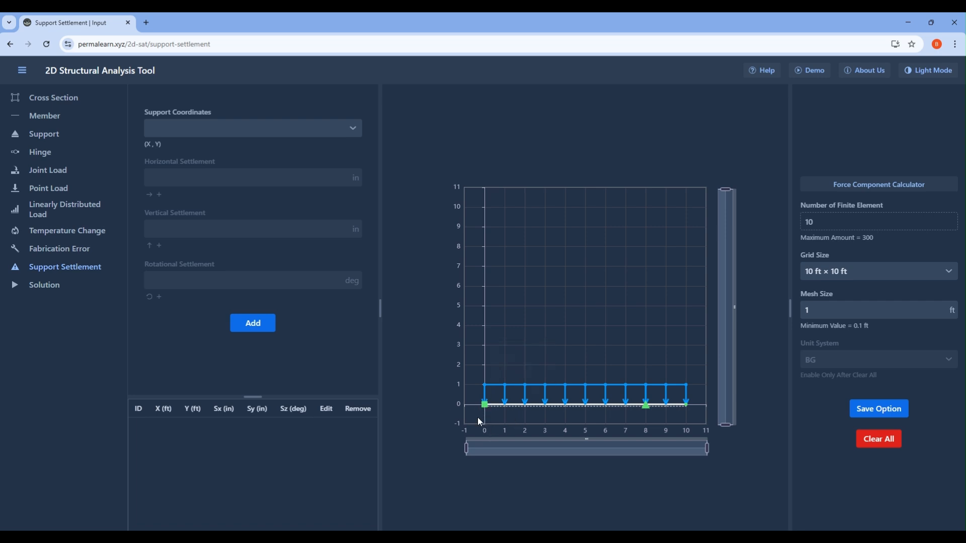
pyautogui.click(606, 538)
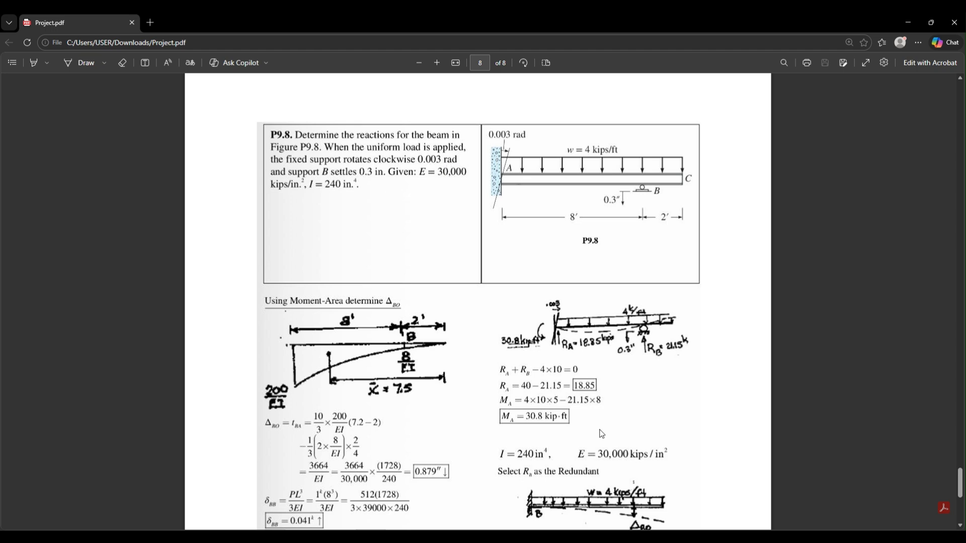
pyautogui.hotkey('alt', 'Tab')
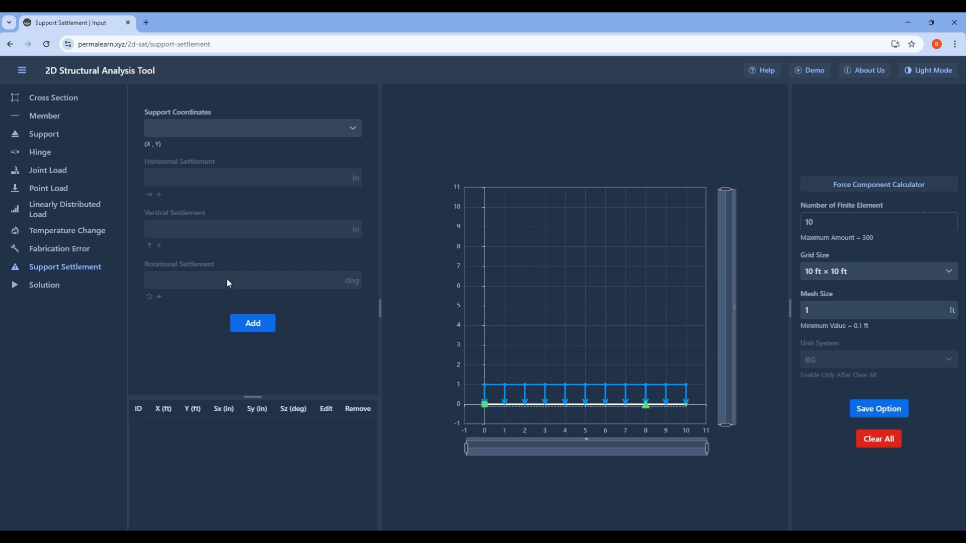
pyautogui.click(217, 125)
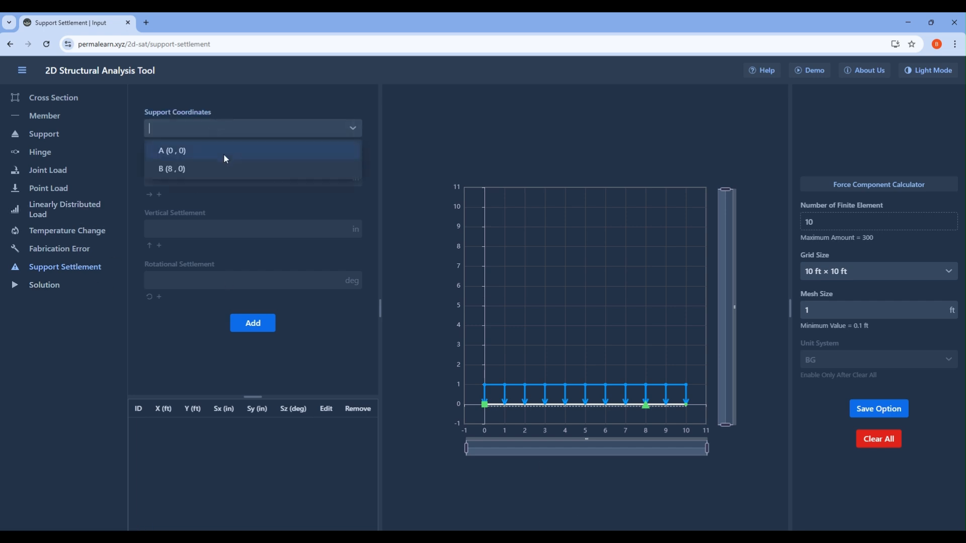
pyautogui.click(224, 156)
pyautogui.click(237, 227)
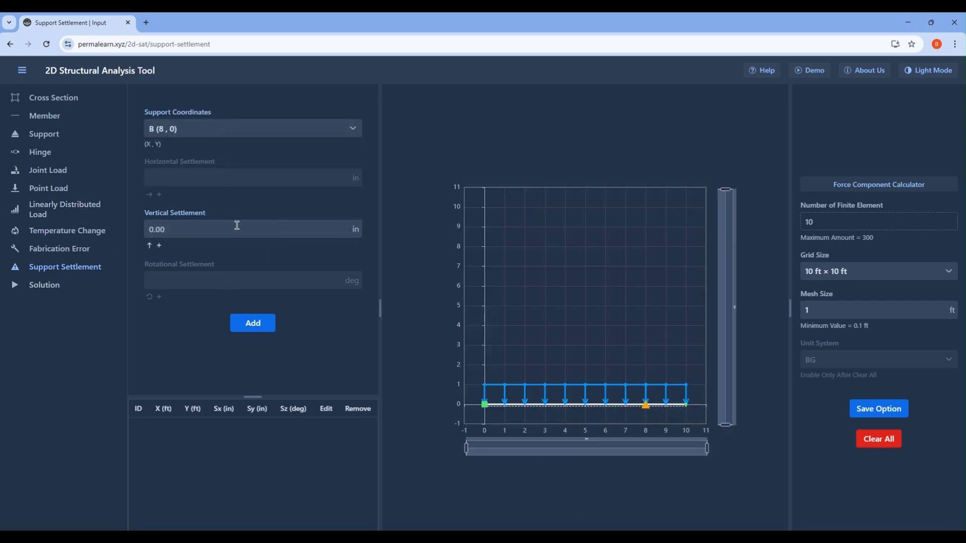
pyautogui.write('-0.3')
pyautogui.click(259, 327)
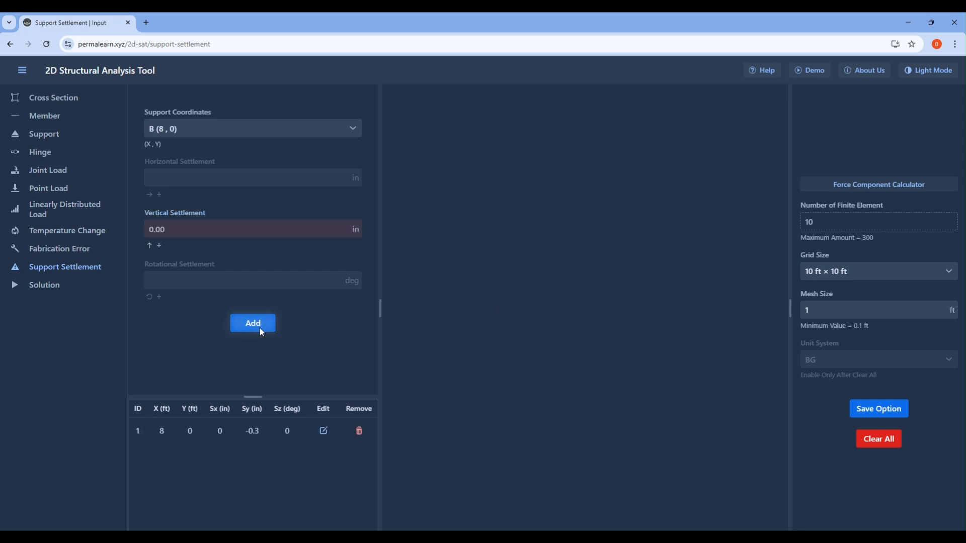
# Step: Add a rotational support settlement of -0.18 deg at support A (0, 0)
pyautogui.click(295, 132)
pyautogui.click(276, 150)
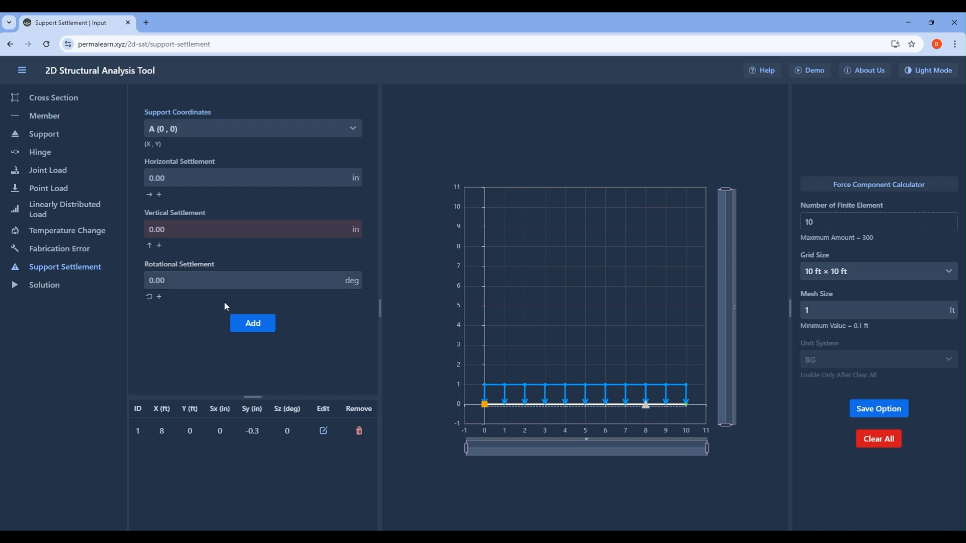
pyautogui.click(221, 280)
pyautogui.write('-')
pyautogui.write('0.171')
pyautogui.click(249, 319)
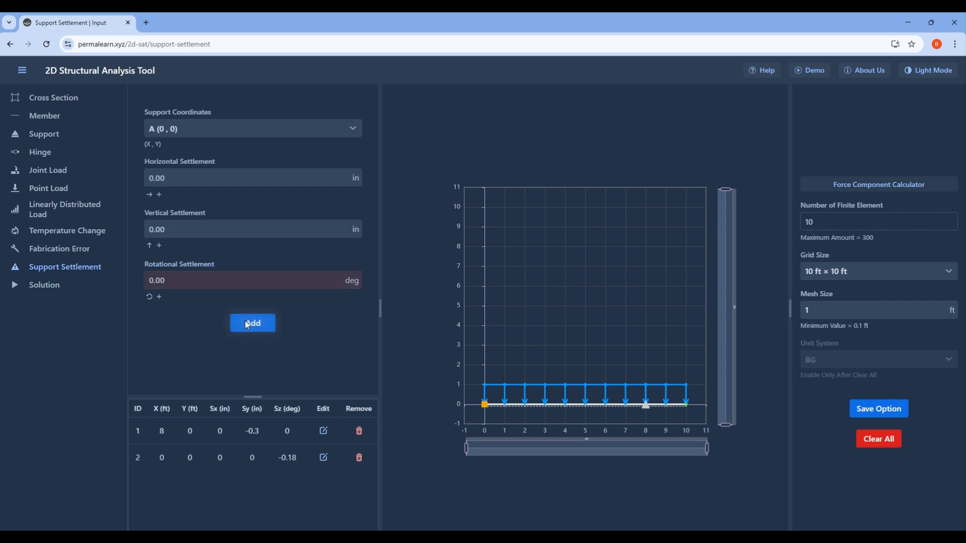
# Step: Display the solution with only the members and reaction forces, hiding supports, loads and external effects
pyautogui.click(38, 287)
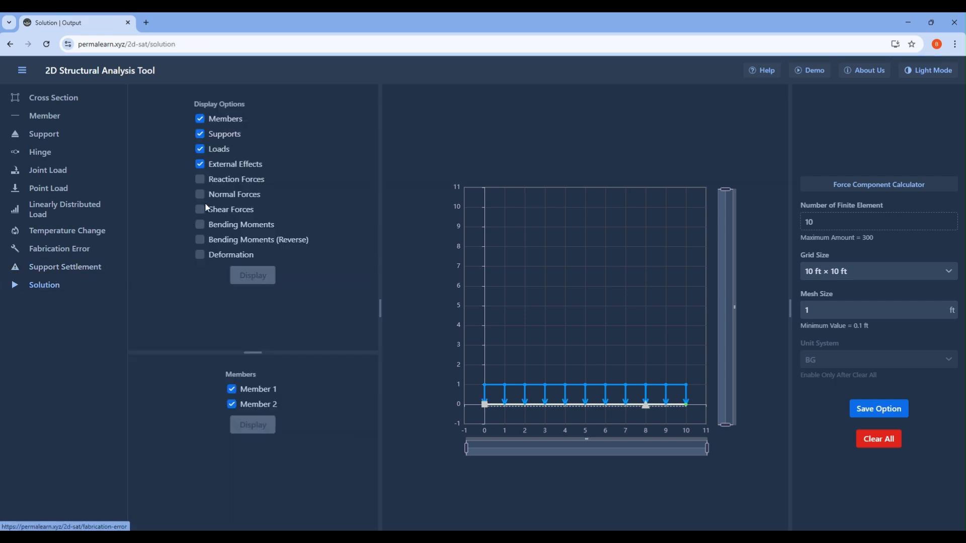
pyautogui.click(212, 148)
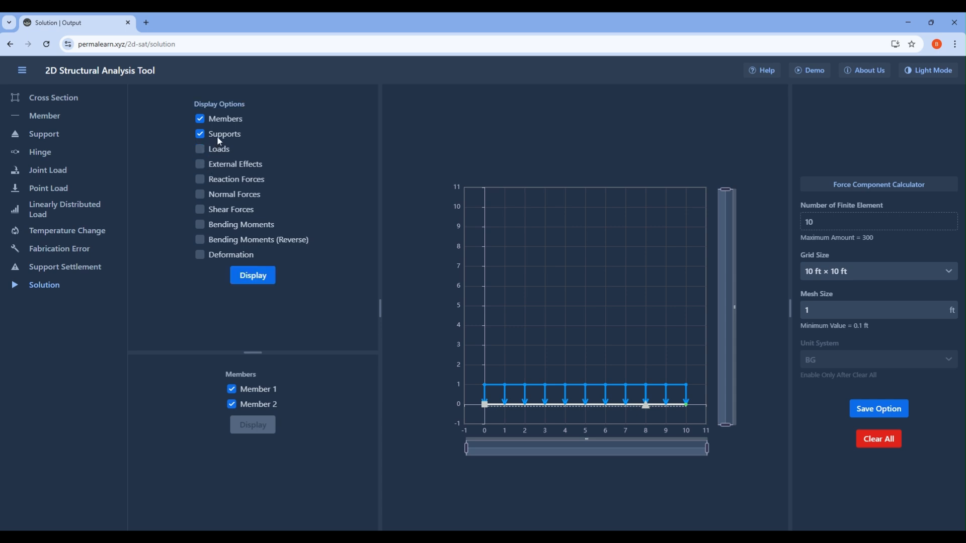
pyautogui.click(216, 134)
pyautogui.click(205, 179)
pyautogui.click(253, 276)
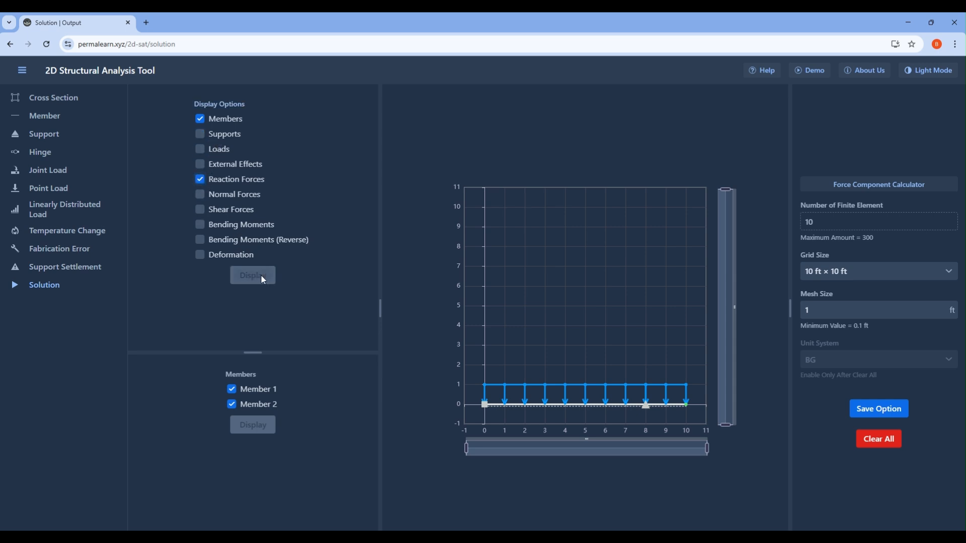
# Step: Read the vertical and moment reactions at joint A and the vertical reaction at joint B, and compare them with the P9.8 solution in Project.pdf
pyautogui.moveTo(484, 427)
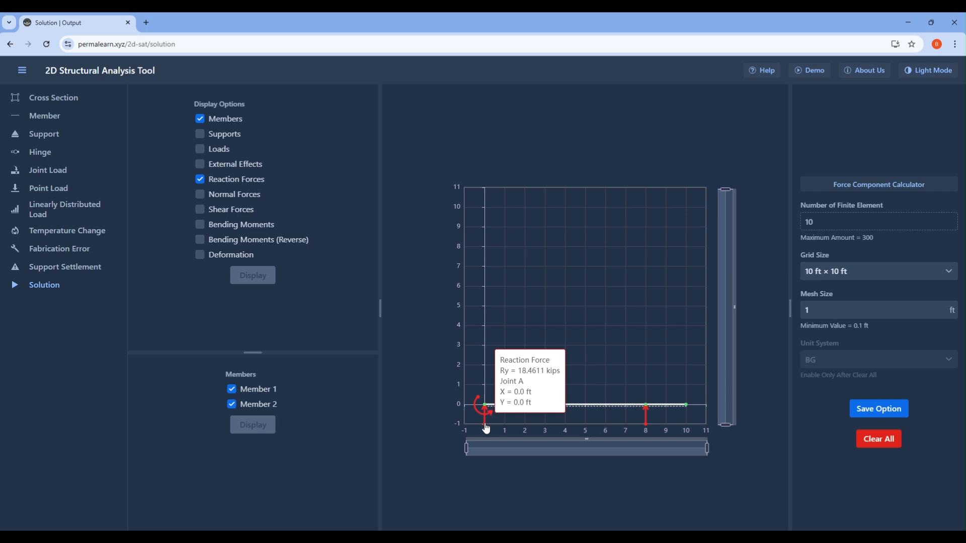
pyautogui.moveTo(482, 404)
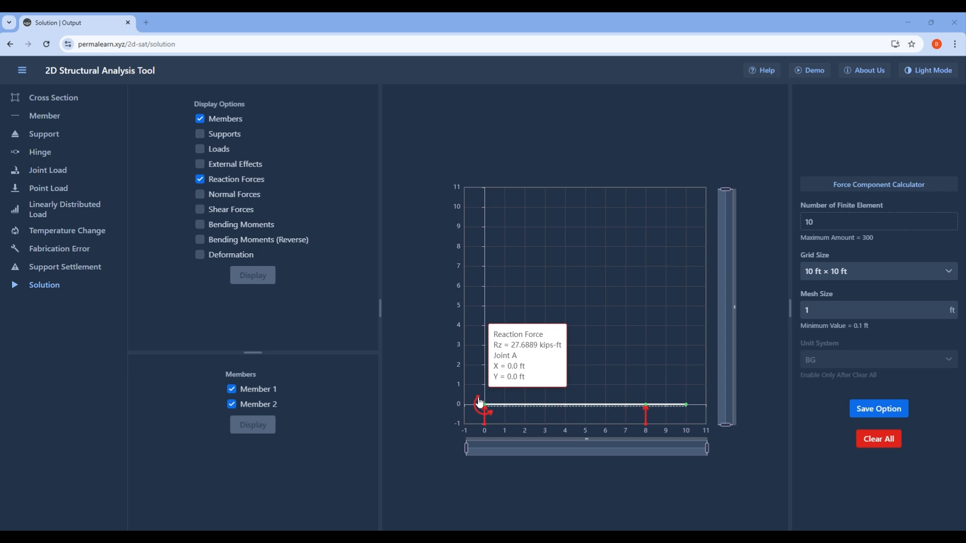
pyautogui.moveTo(646, 427)
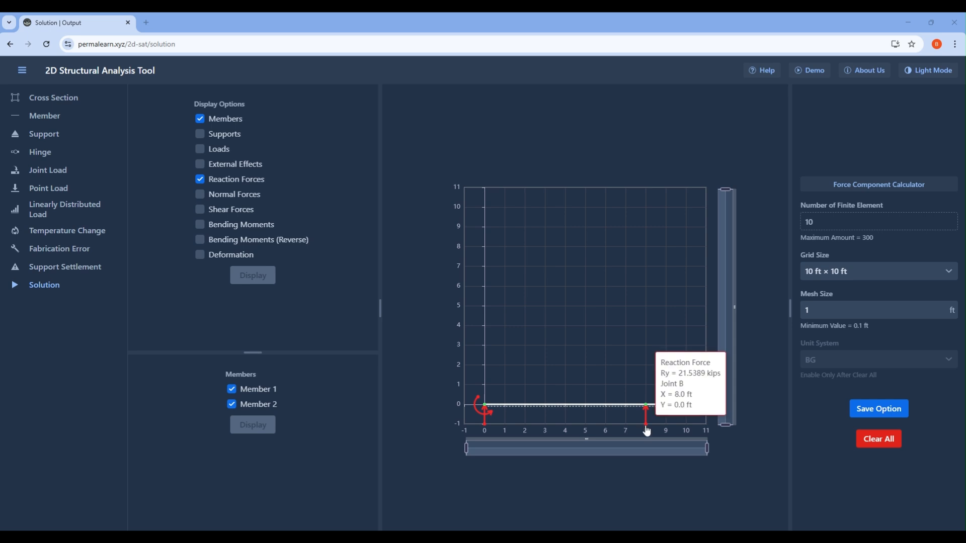
pyautogui.hotkey('alt', 'Tab')
pyautogui.scroll(-1, 546, 465)
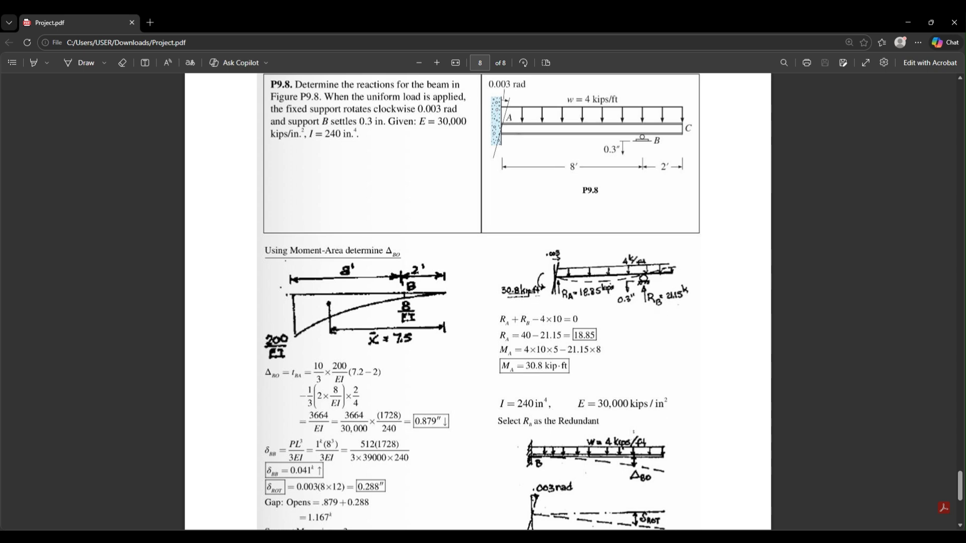
pyautogui.click(640, 468)
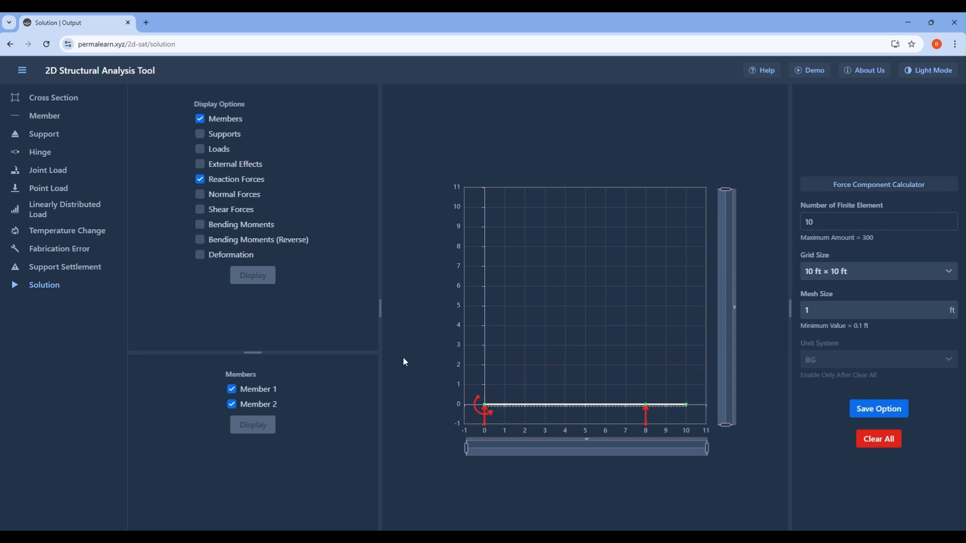
# Step: Edit the support settlement at A (0, 0), setting its rotational settlement to -0.17 deg
pyautogui.click(48, 125)
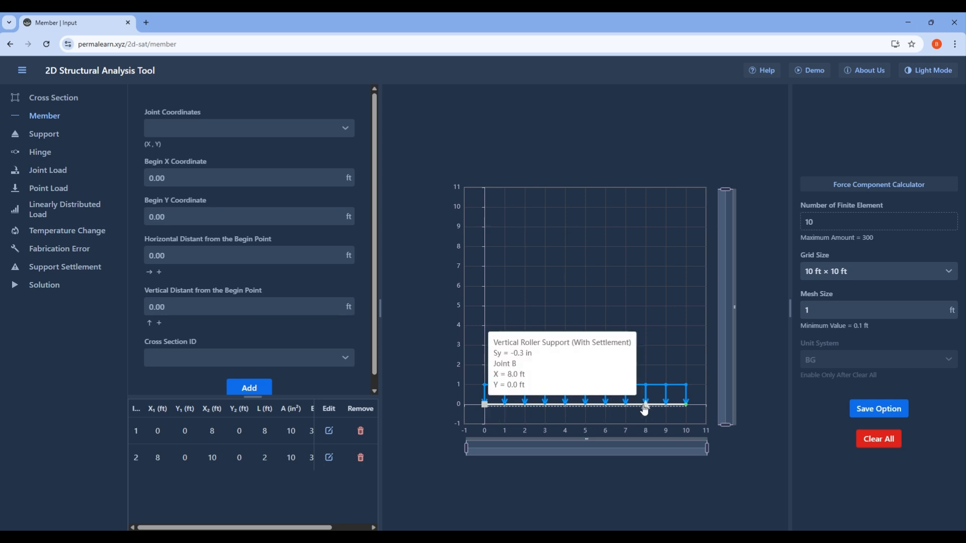
pyautogui.click(47, 276)
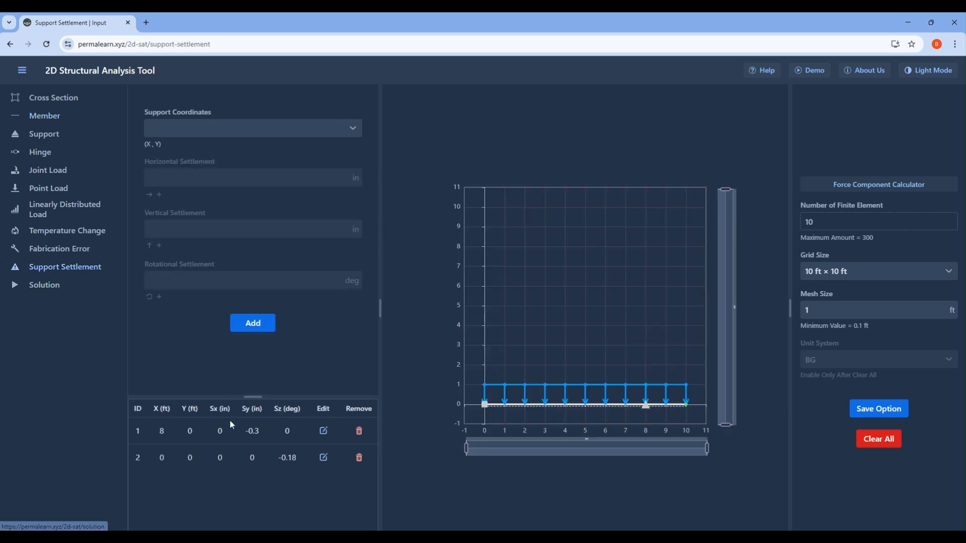
pyautogui.click(323, 457)
pyautogui.click(450, 369)
pyautogui.press('BackSpace')
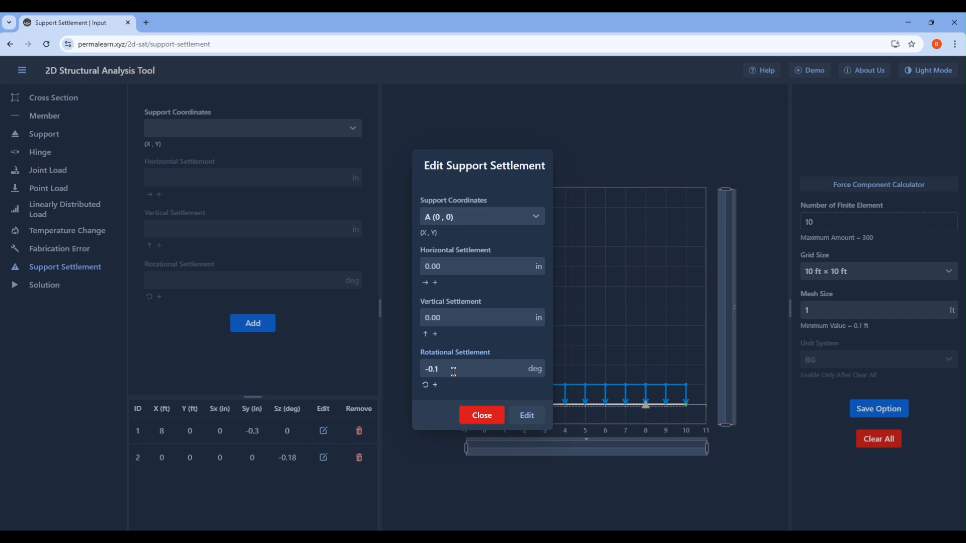
pyautogui.write('7')
pyautogui.click(526, 416)
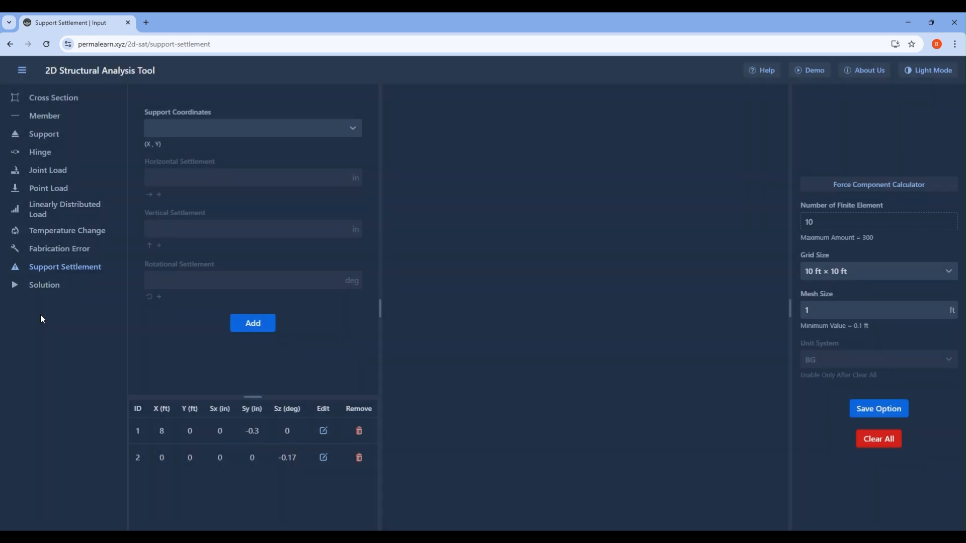
# Step: Show the updated solution's reaction forces with the members, turning off external effects, loads and supports
pyautogui.click(48, 286)
pyautogui.click(217, 164)
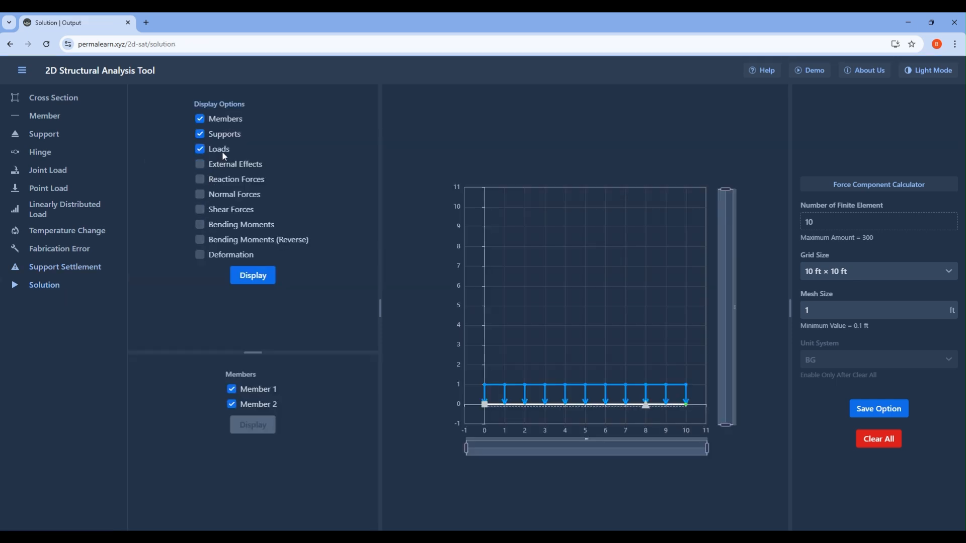
pyautogui.click(222, 150)
pyautogui.click(226, 133)
pyautogui.click(229, 180)
pyautogui.click(267, 280)
# Step: Inspect the updated reactions at joints A and B and check them against the textbook answers in Project.pdf, returning to the analysis tool
pyautogui.moveTo(487, 427)
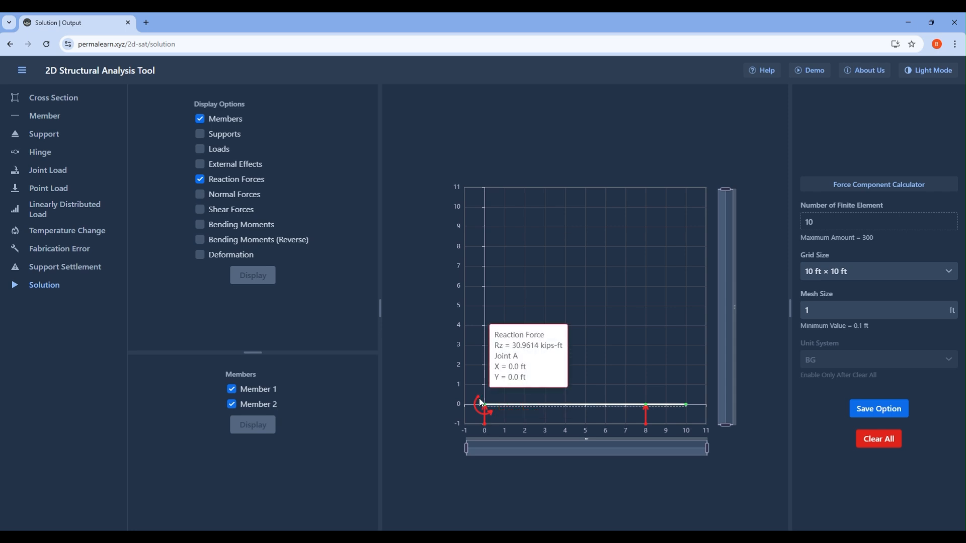
pyautogui.moveTo(480, 402)
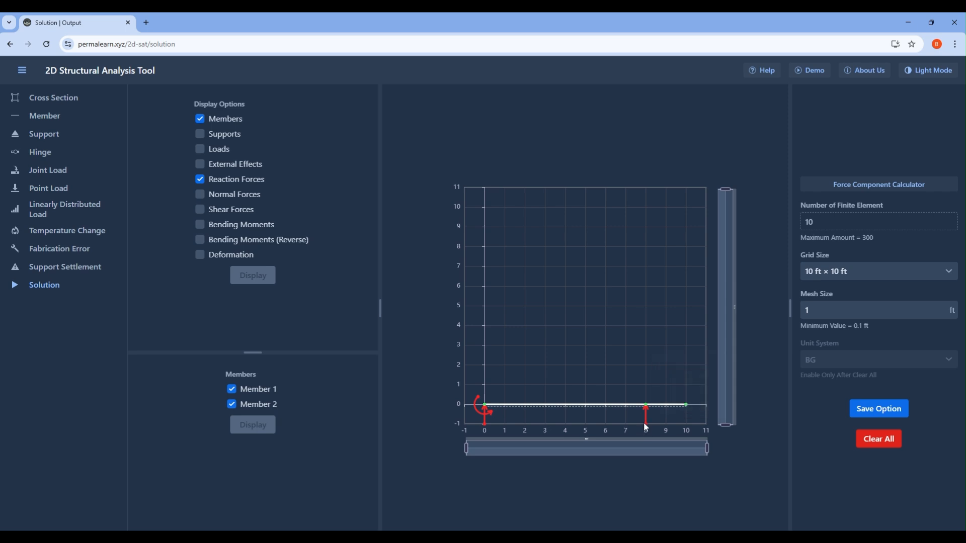
pyautogui.moveTo(647, 428)
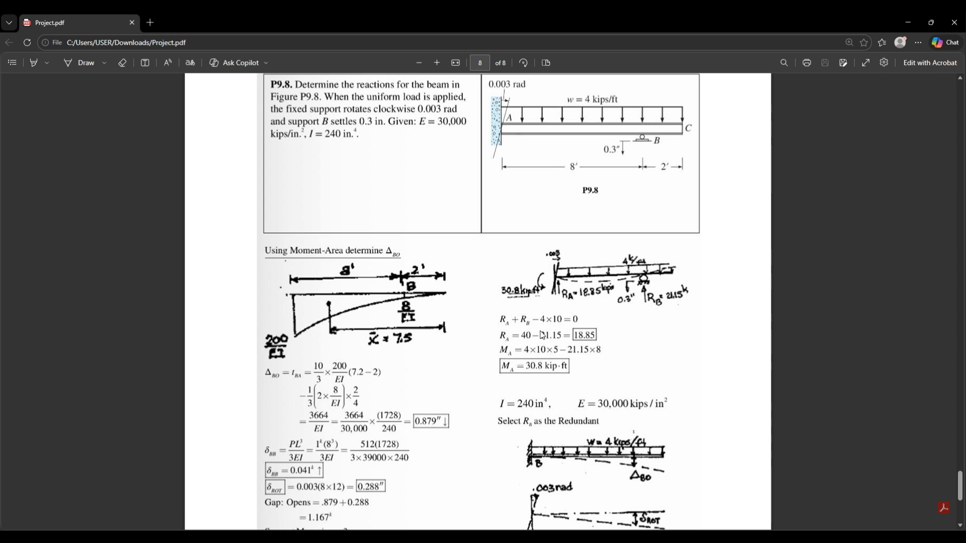
pyautogui.moveTo(584, 536)
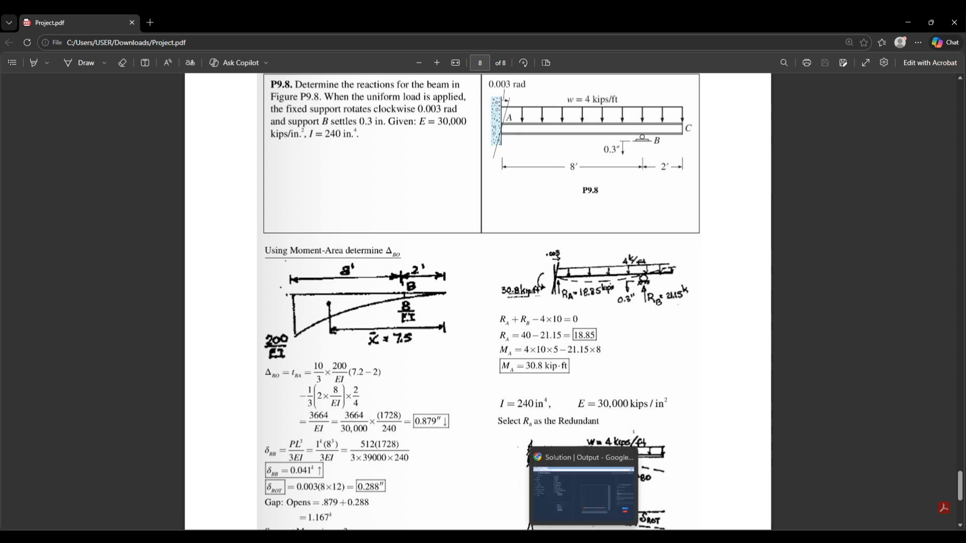
pyautogui.click(601, 466)
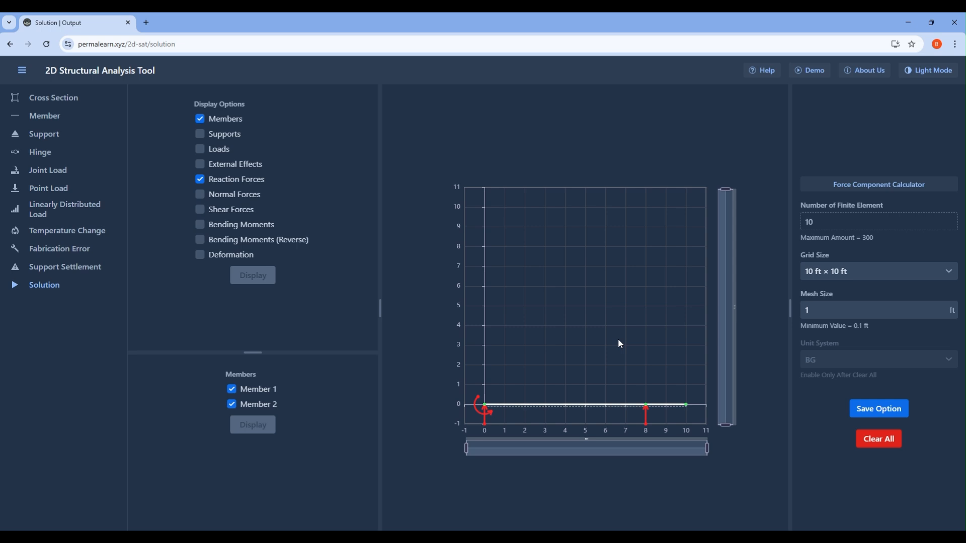